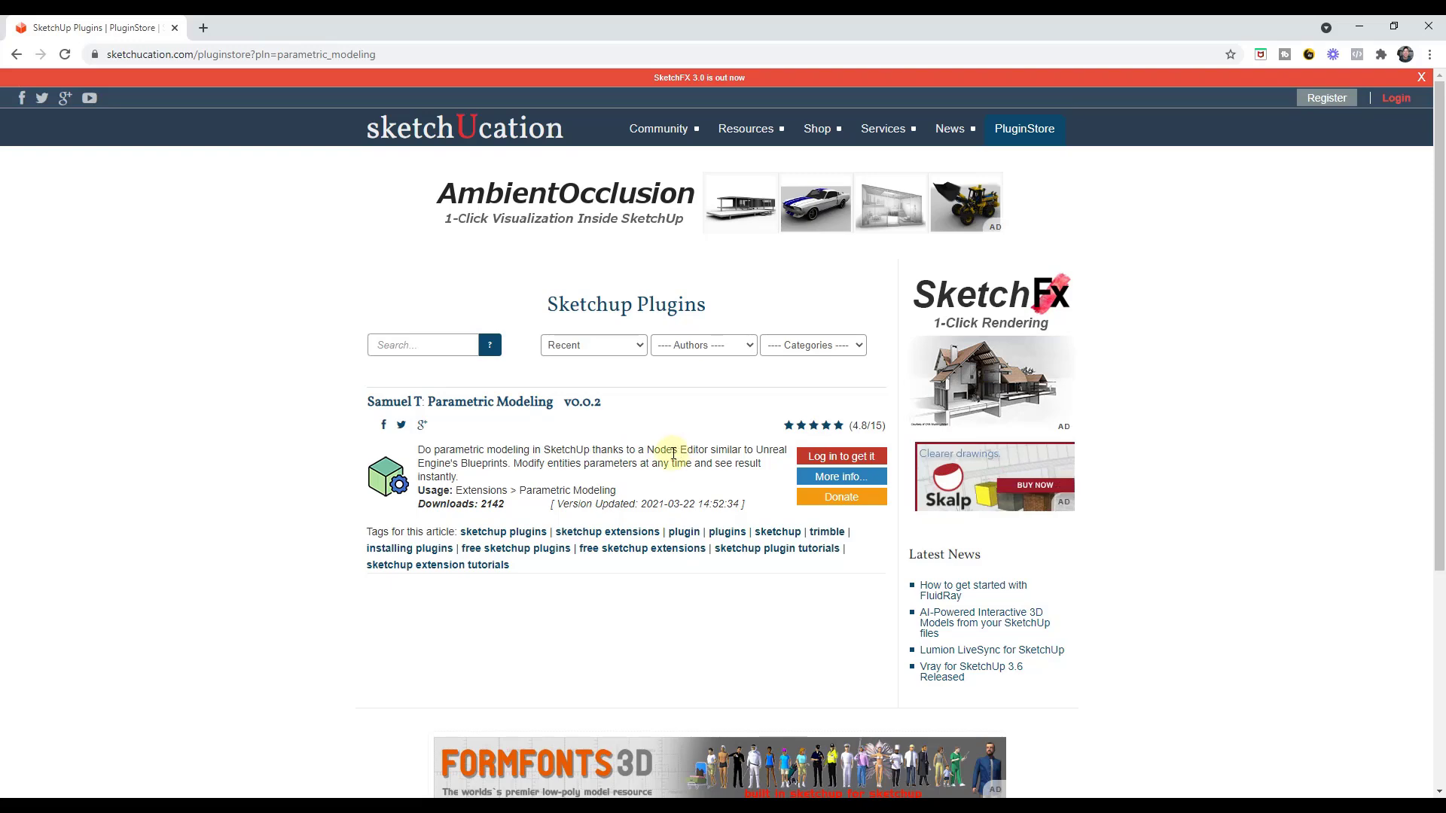
# Show the Parametric Modeling plugin's documentation and open its forum thread in a new tab
pyautogui.click(828, 476)
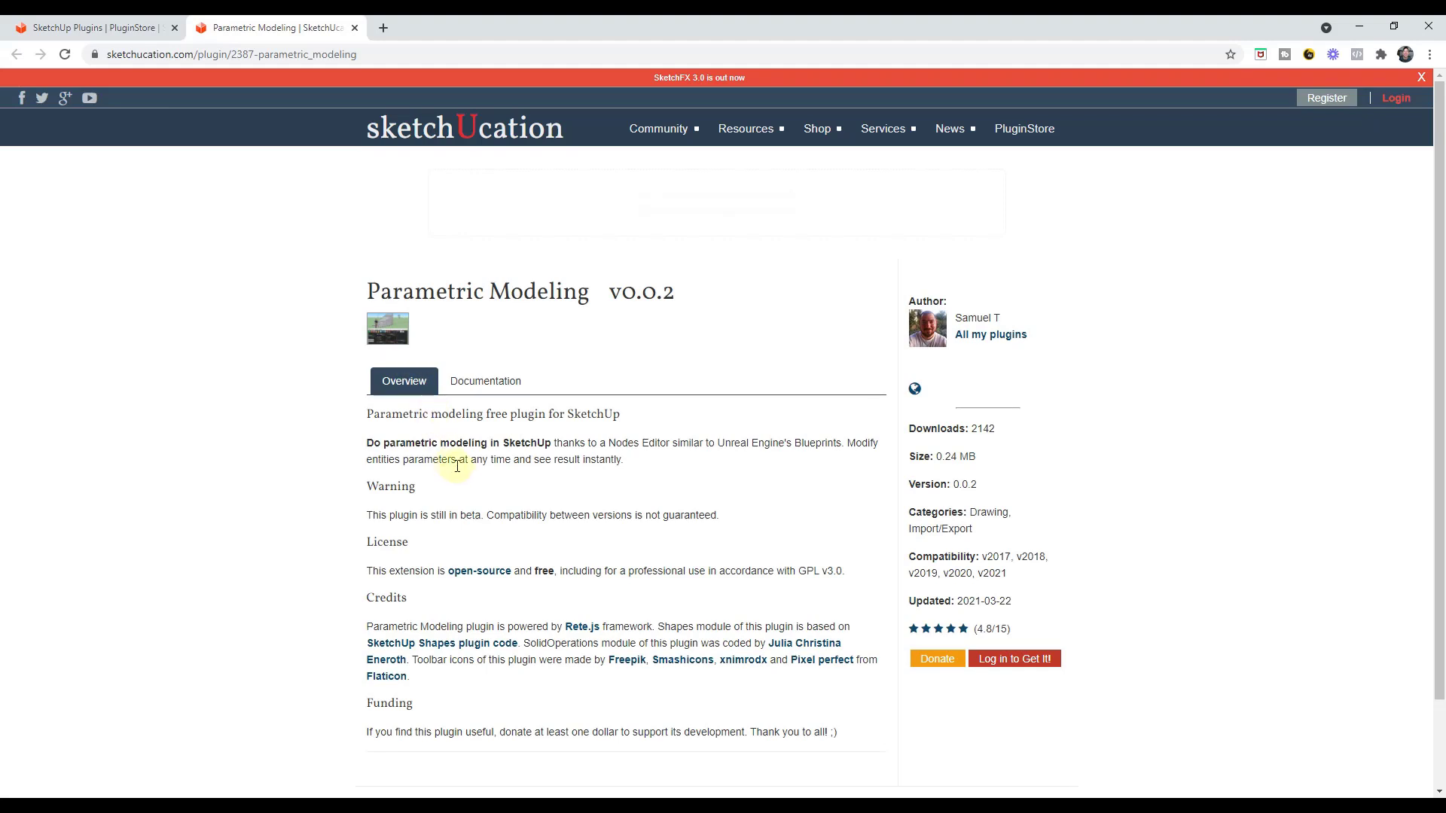
pyautogui.scroll(-1, 486, 517)
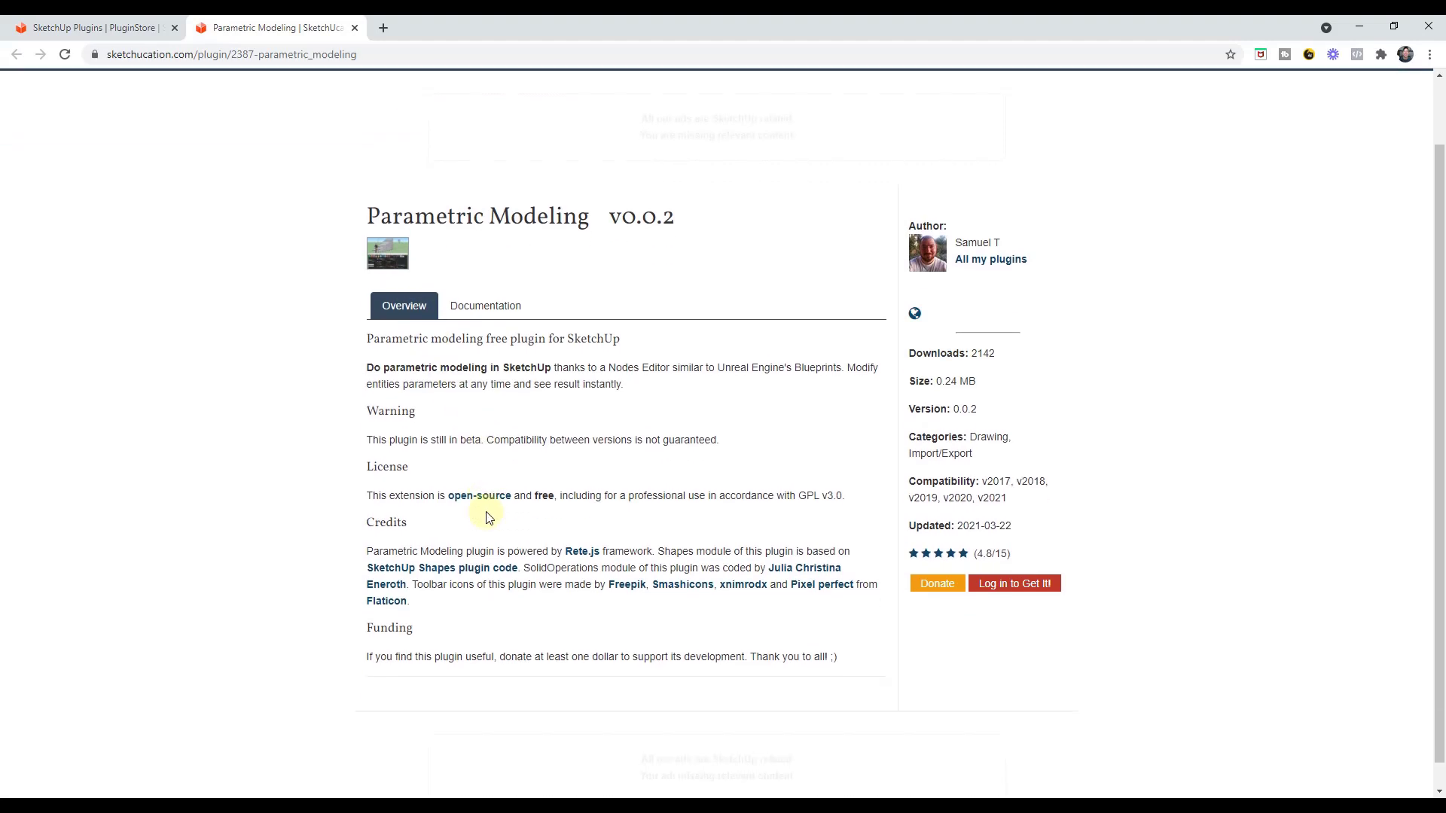
pyautogui.click(467, 307)
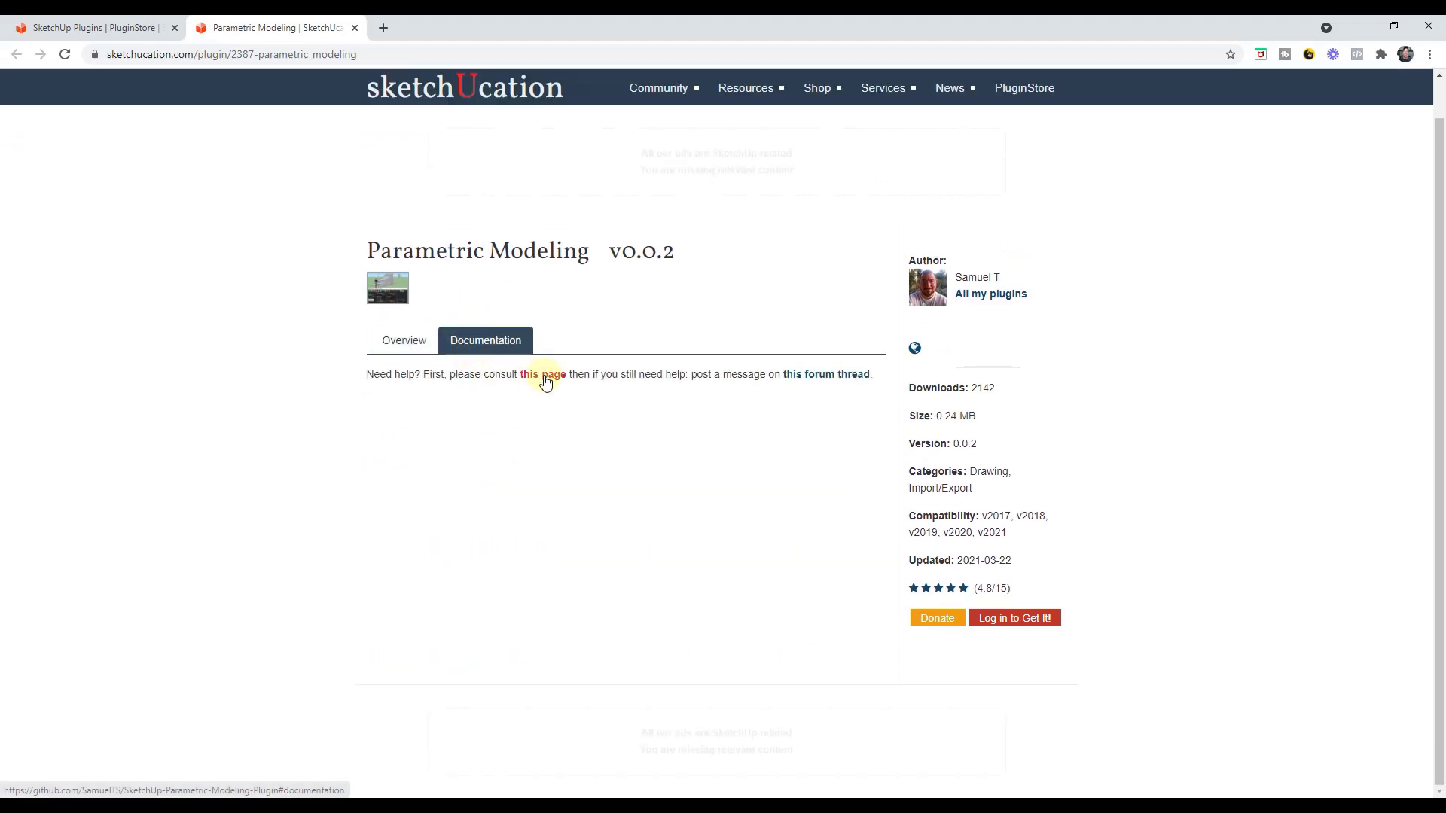
pyautogui.rightClick(820, 374)
pyautogui.click(853, 379)
# Read the forum thread's beta warning, then minimize Chrome to return to SketchUp
pyautogui.click(507, 29)
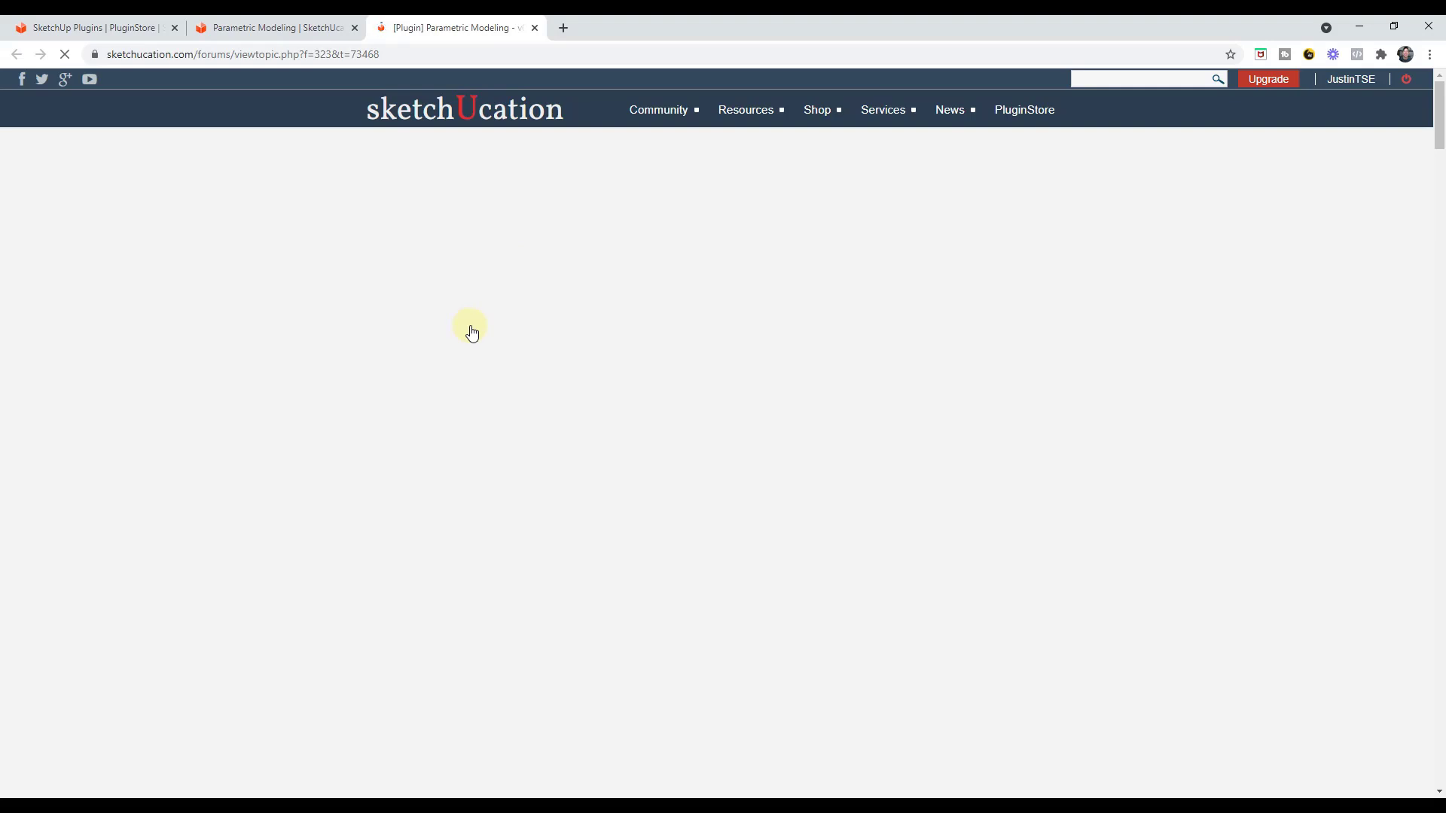
pyautogui.scroll(-10, 687, 323)
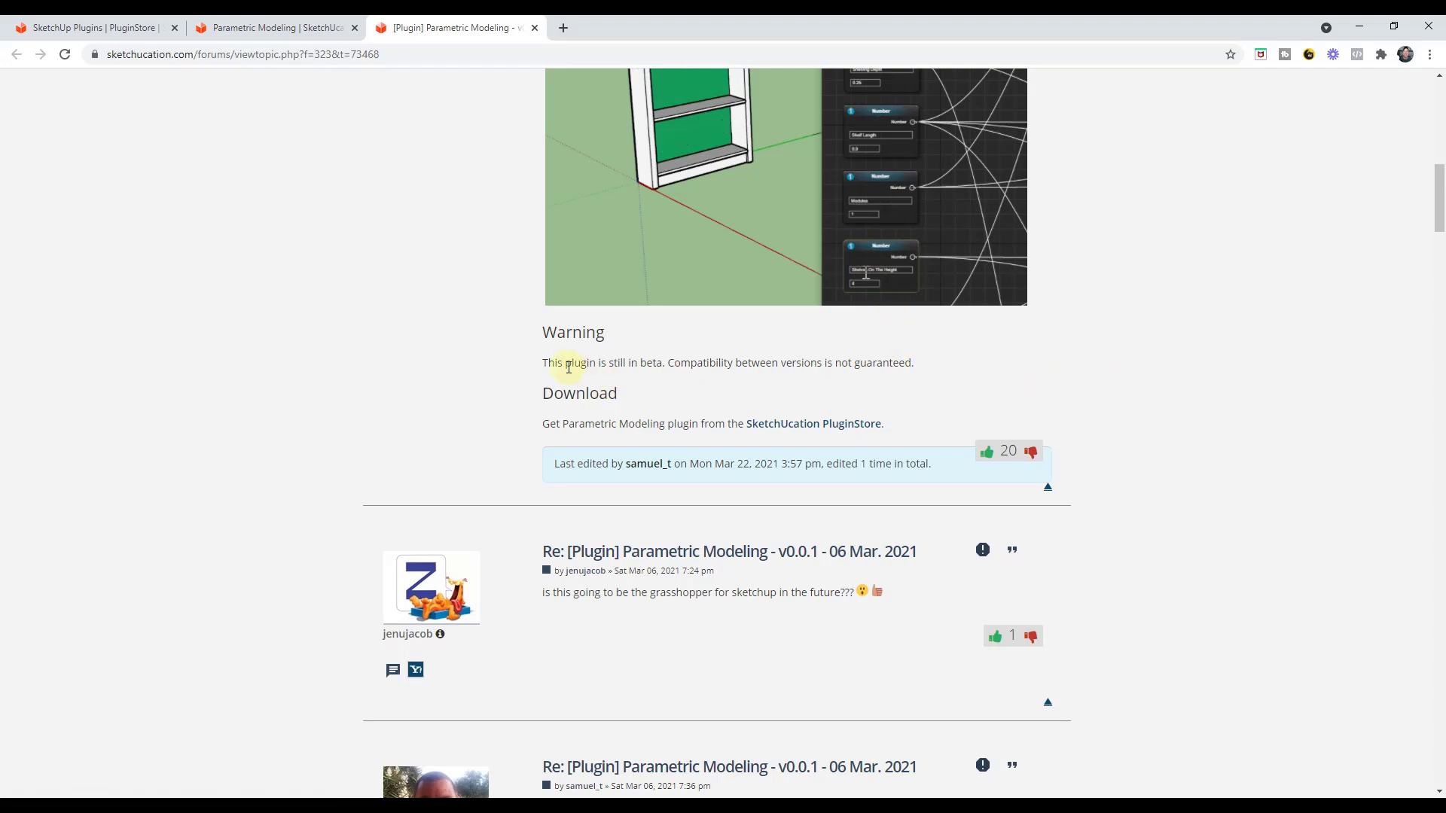
pyautogui.moveTo(569, 367); pyautogui.dragTo(727, 364)
pyautogui.click(727, 364)
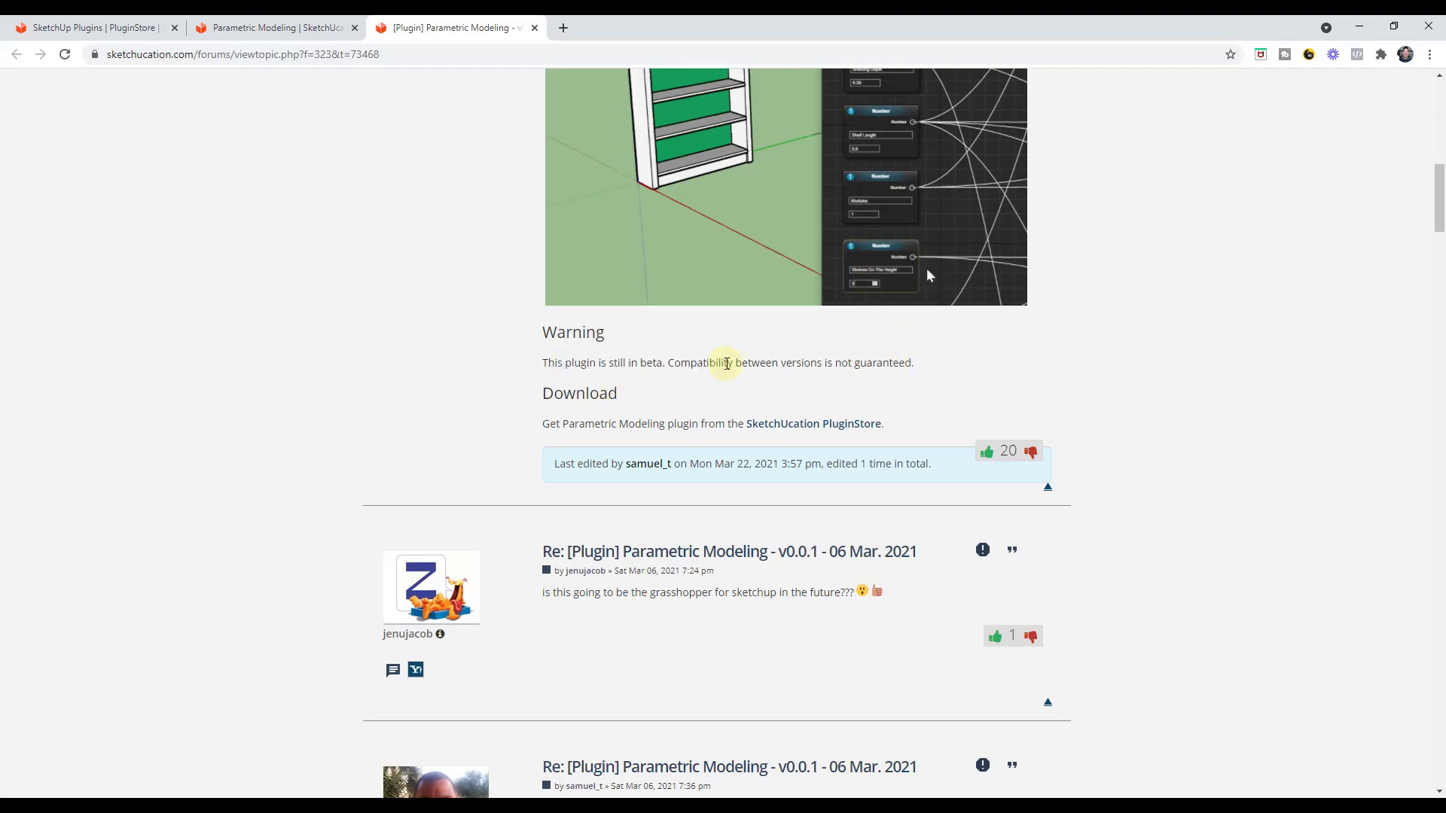
pyautogui.scroll(3, 749, 380)
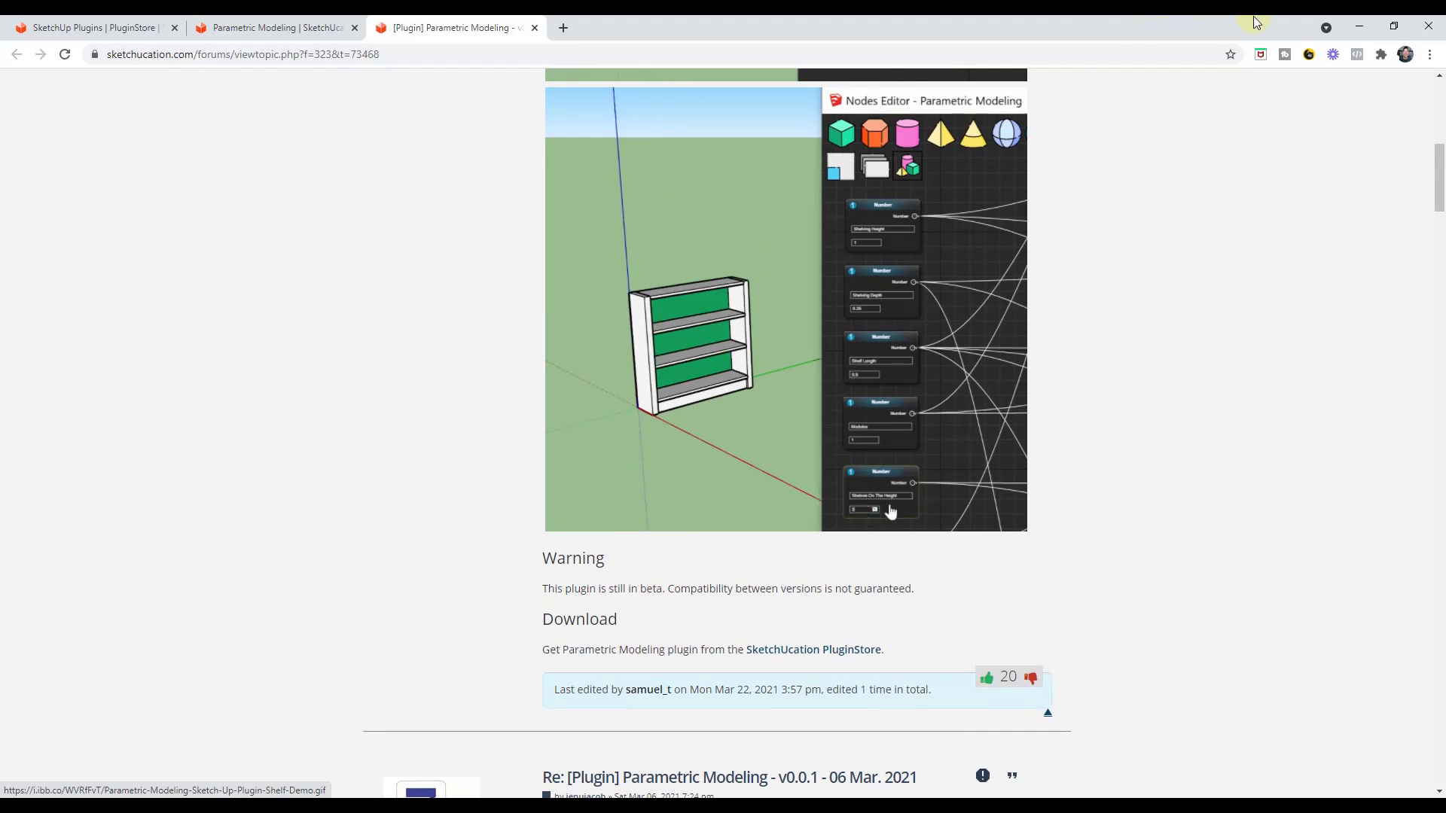
pyautogui.click(1368, 30)
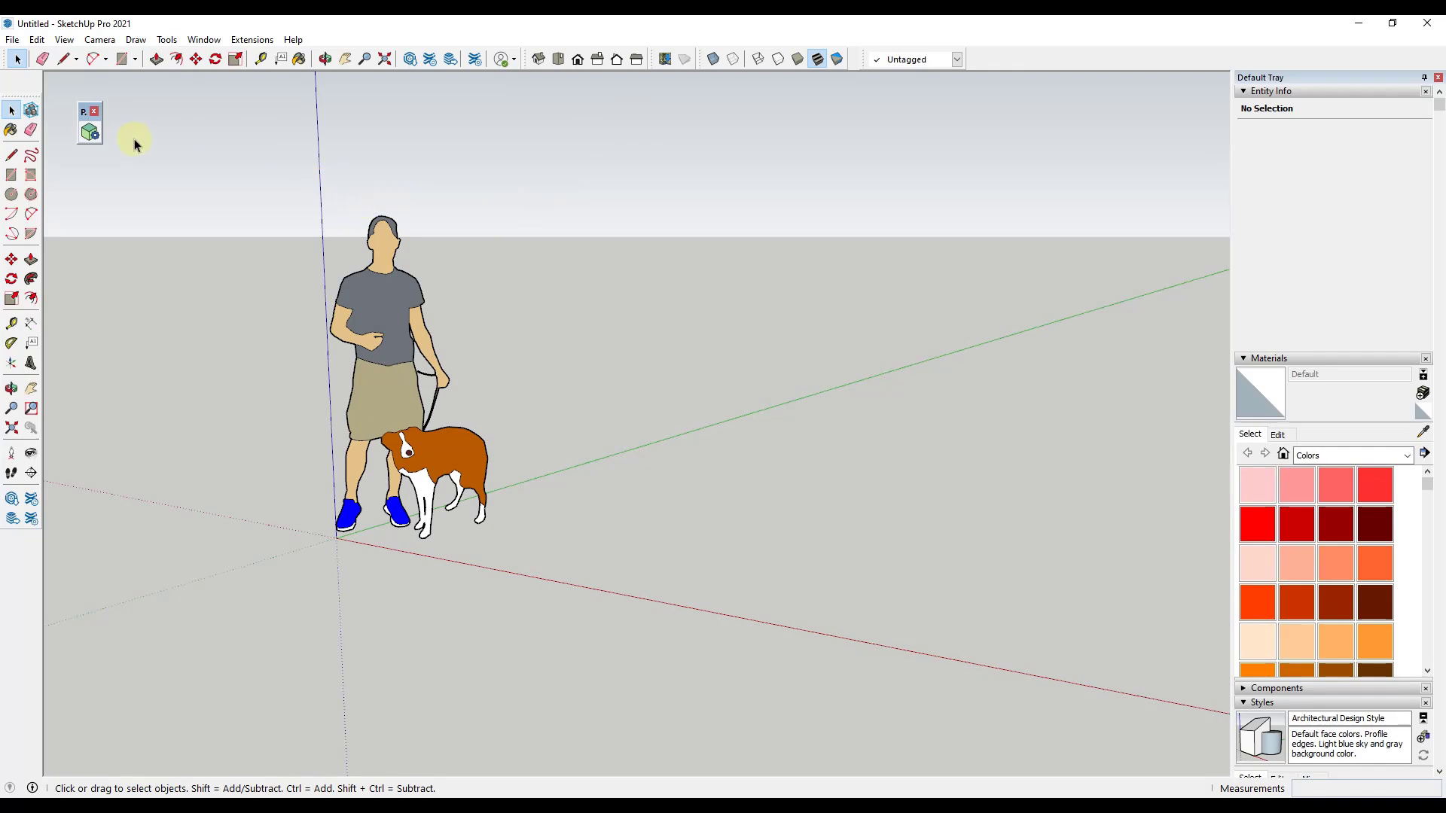
# Open the Parametric Modeling Nodes Editor, moved aside from the model and enlarged
pyautogui.click(89, 134)
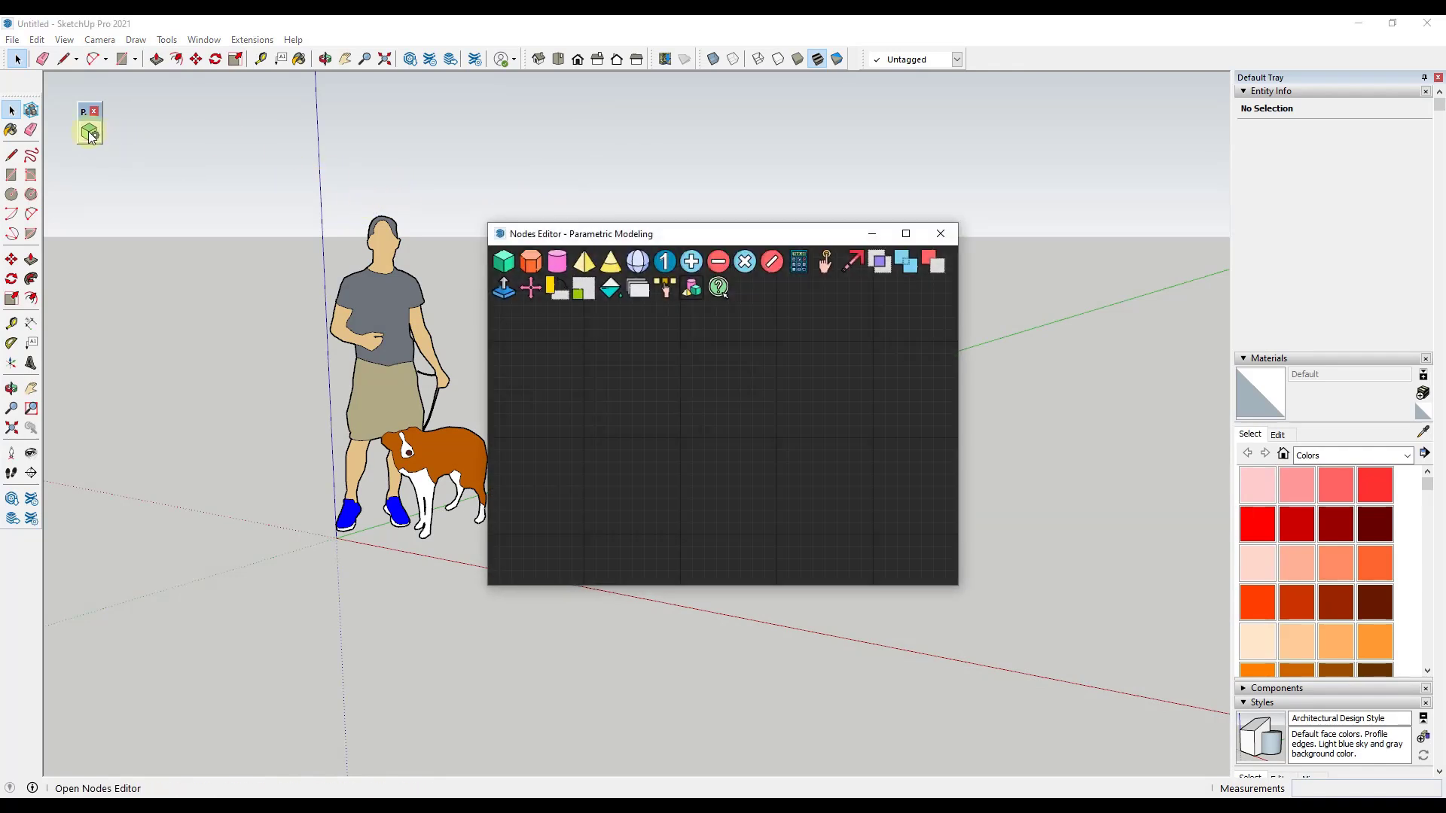
pyautogui.moveTo(646, 239); pyautogui.dragTo(1092, 70)
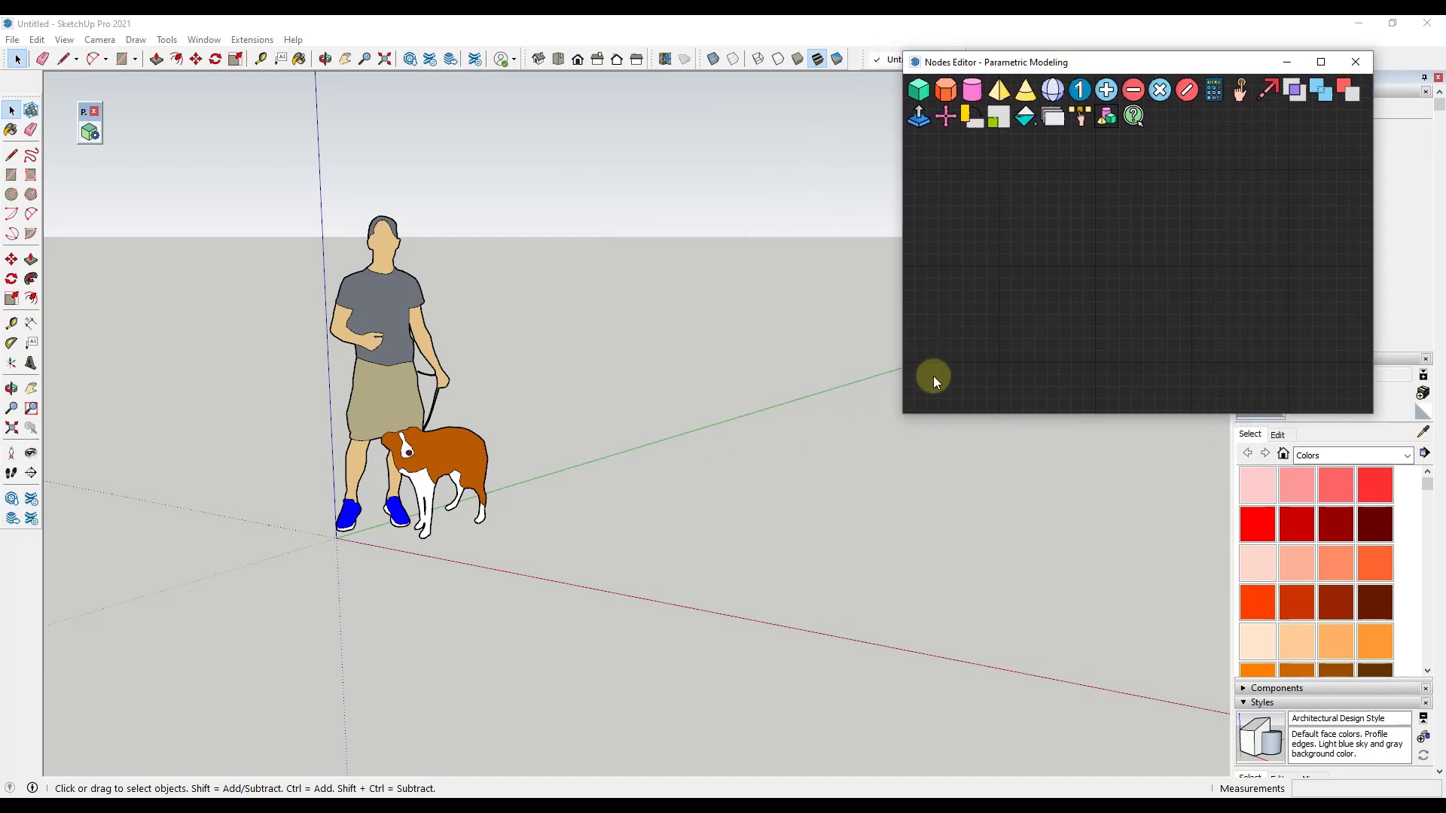
pyautogui.moveTo(901, 416); pyautogui.dragTo(889, 669)
# Move the person-and-dog figure to the left of the origin with Move (M)
pyautogui.click(377, 392)
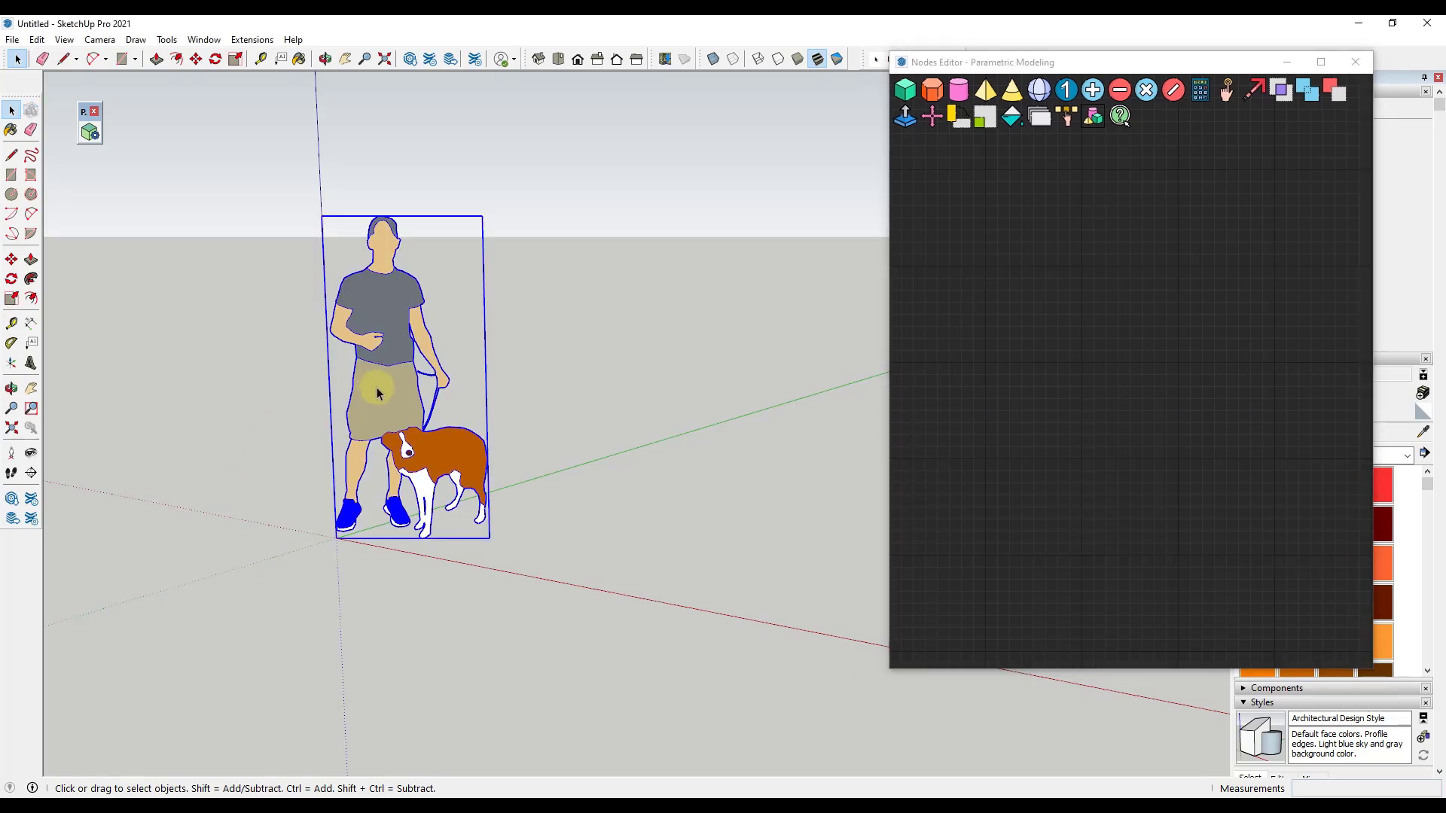
pyautogui.press('m')
pyautogui.click(403, 401)
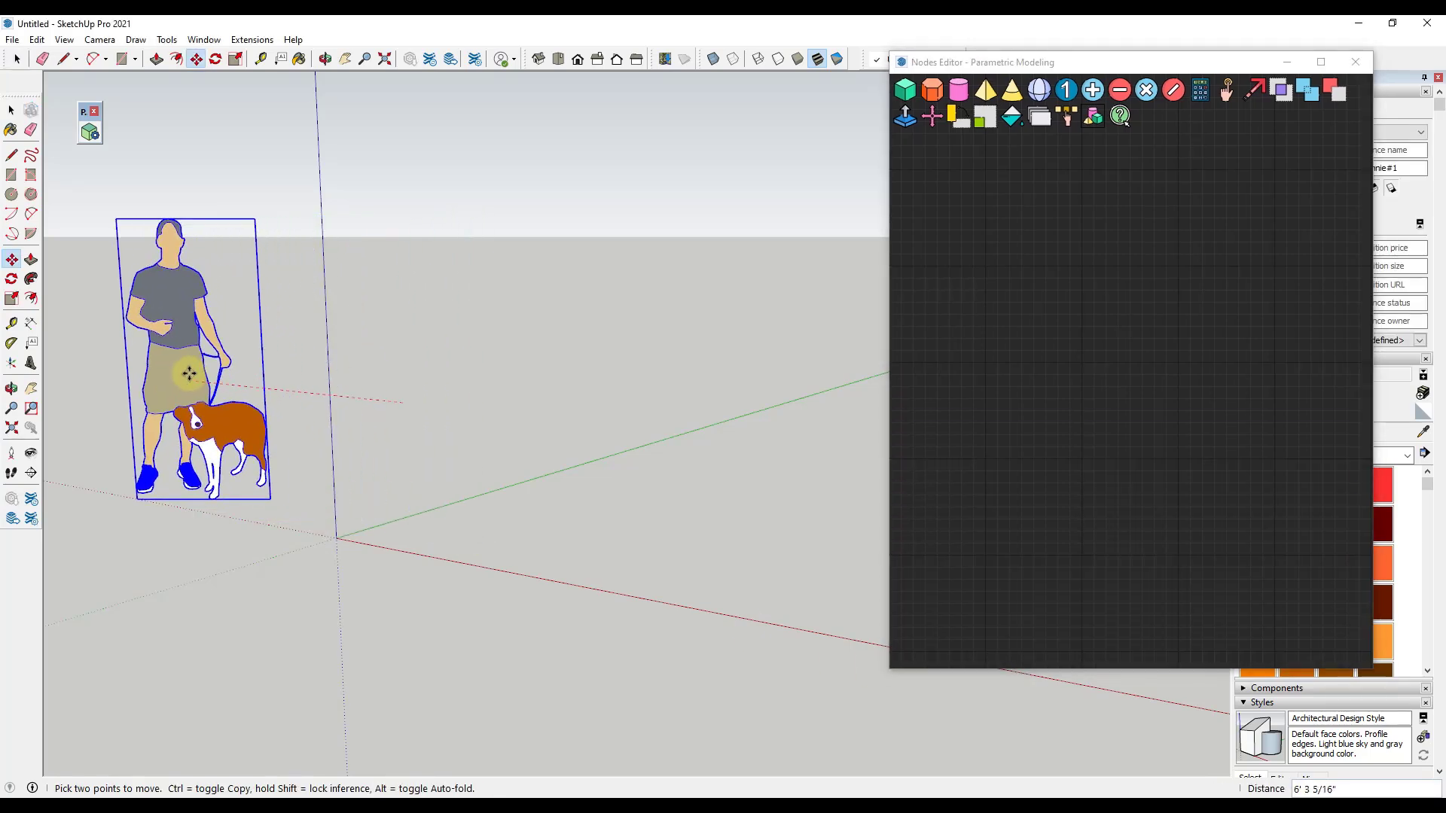
pyautogui.click(180, 374)
pyautogui.press('space')
pyautogui.moveTo(345, 414); pyautogui.dragTo(418, 359, button='middle')
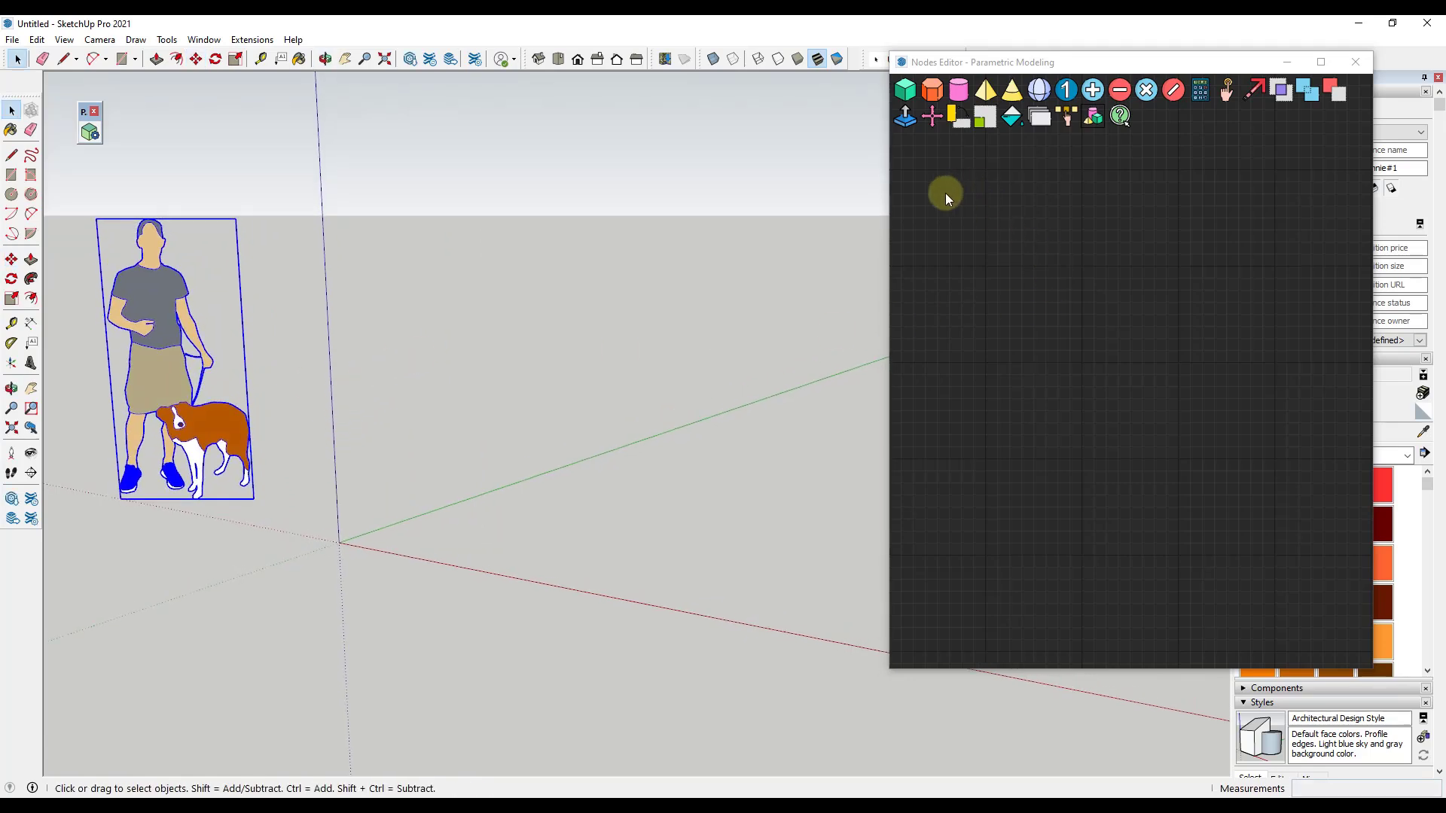
# Add a Draw box node to the graph and check its material options
pyautogui.click(905, 91)
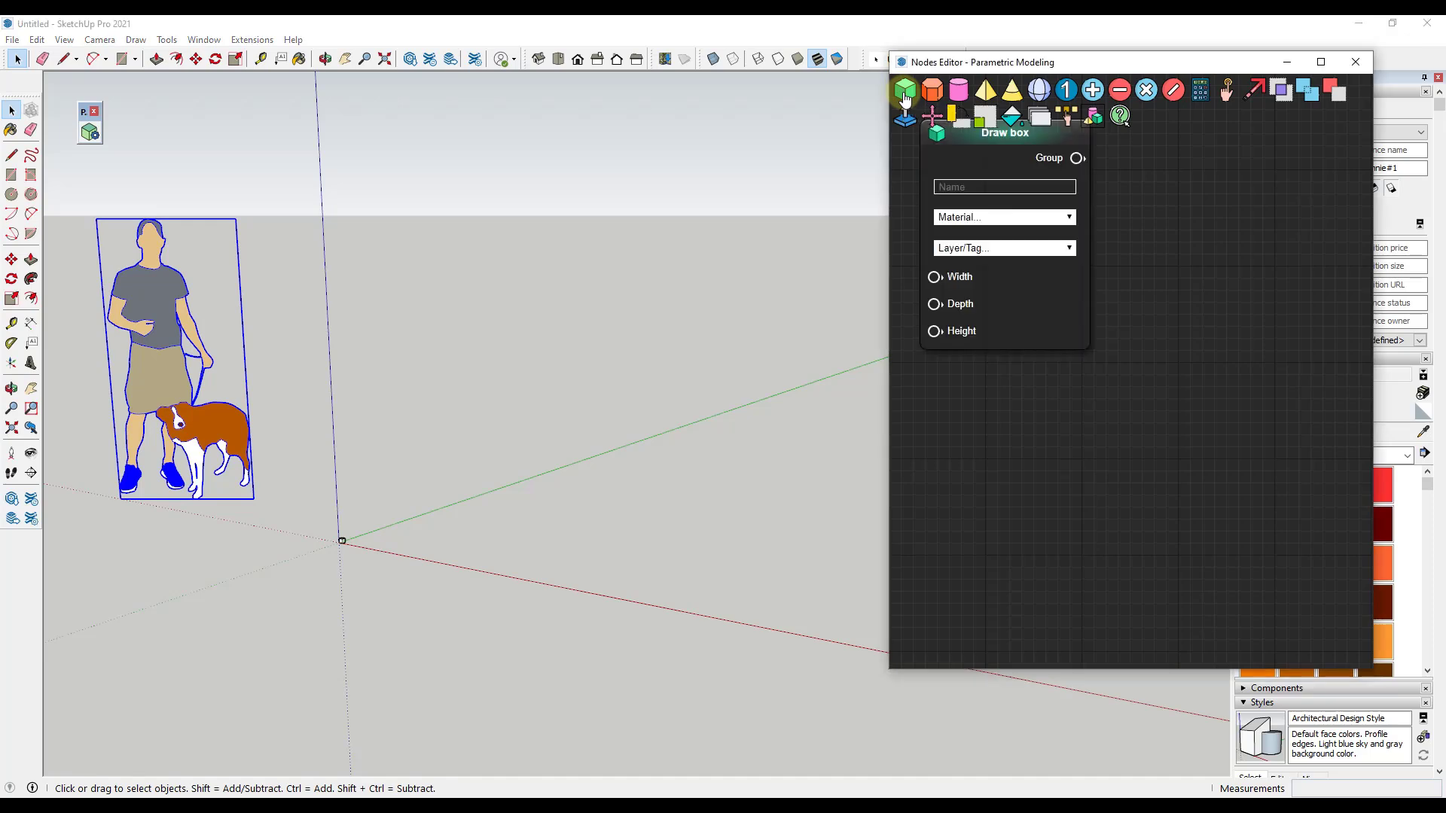
pyautogui.moveTo(998, 149)
pyautogui.mouseDown()
pyautogui.moveTo(1096, 196)
pyautogui.moveTo(1083, 193)
pyautogui.mouseUp()
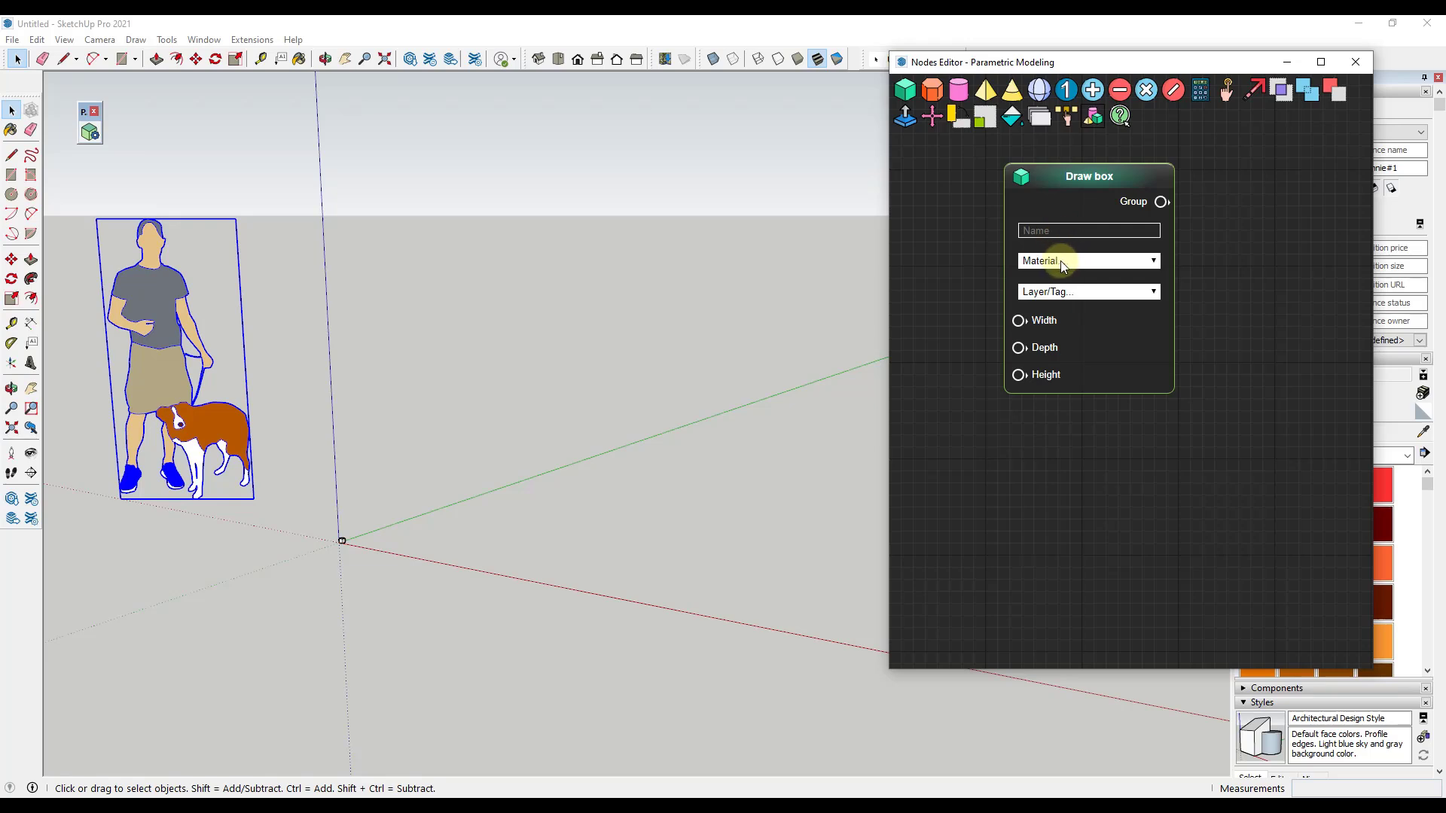
pyautogui.click(1061, 263)
pyautogui.click(1060, 261)
pyautogui.moveTo(1097, 174)
pyautogui.mouseDown()
pyautogui.moveTo(1236, 175)
pyautogui.moveTo(1204, 175)
pyautogui.mouseUp()
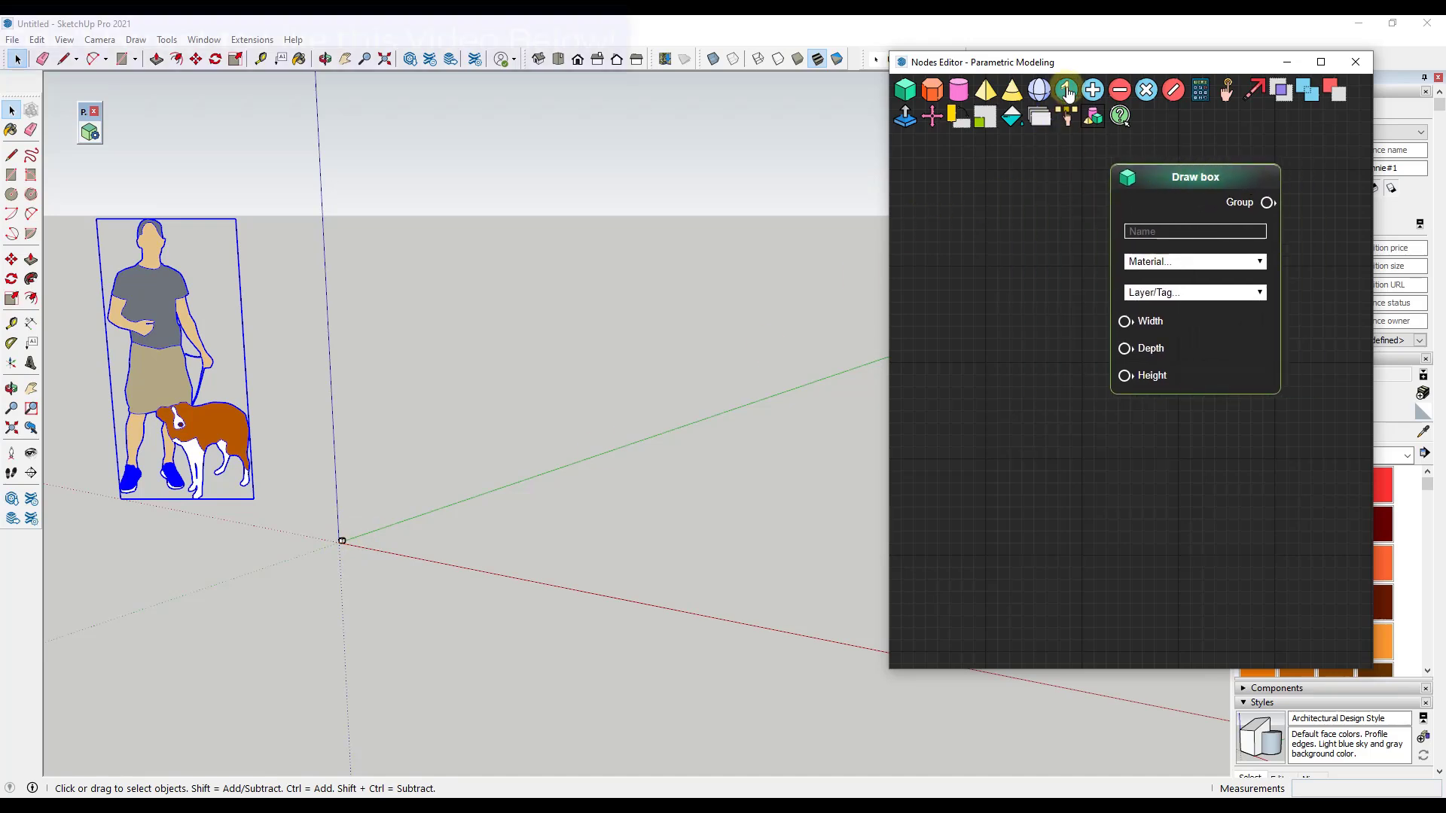
# Add a Number node and wire its output into Draw box's Width input
pyautogui.moveTo(1067, 91)
pyautogui.mouseDown()
pyautogui.moveTo(1039, 169)
pyautogui.moveTo(947, 217)
pyautogui.moveTo(971, 208)
pyautogui.moveTo(973, 274)
pyautogui.moveTo(998, 300)
pyautogui.moveTo(980, 257)
pyautogui.mouseUp()
pyautogui.scroll(-1, 973, 276)
pyautogui.scroll(-1, 1035, 299)
pyautogui.moveTo(1150, 205); pyautogui.dragTo(1177, 227)
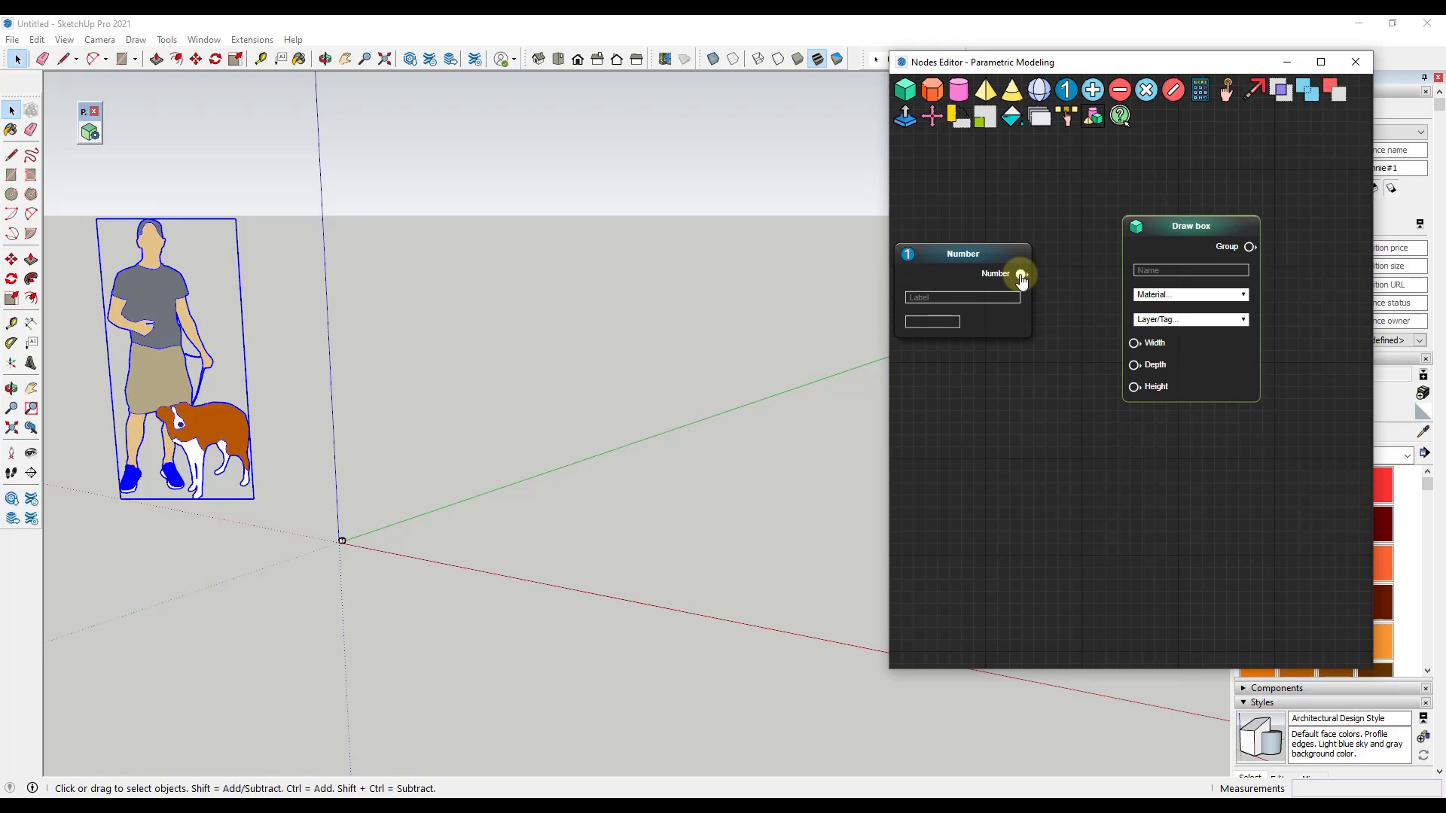
pyautogui.moveTo(1095, 319); pyautogui.dragTo(1136, 344)
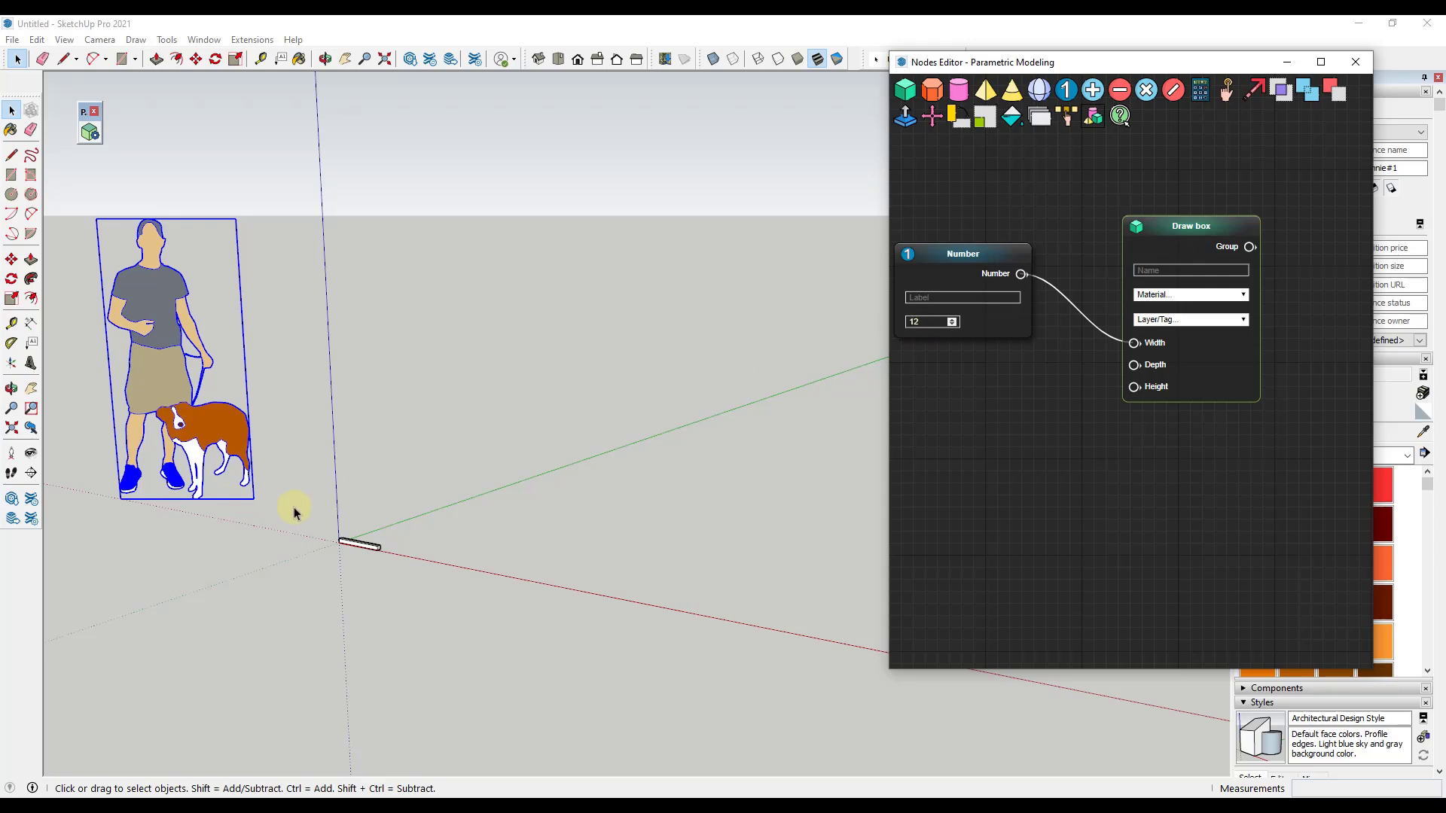
# Add a second Number node set to 6 that drives Draw box Depth
pyautogui.scroll(5, 315, 556)
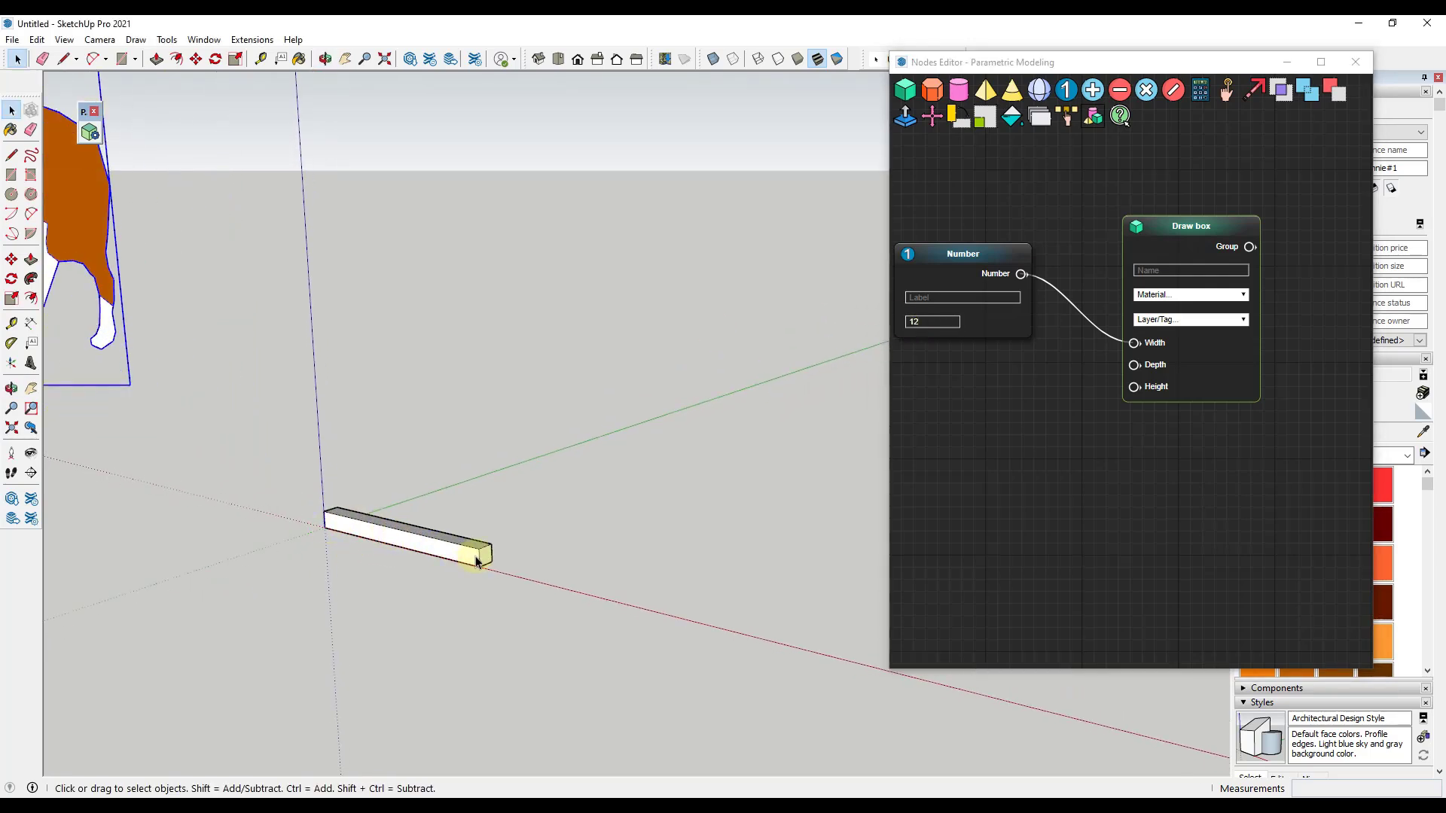
pyautogui.moveTo(945, 254); pyautogui.dragTo(959, 191)
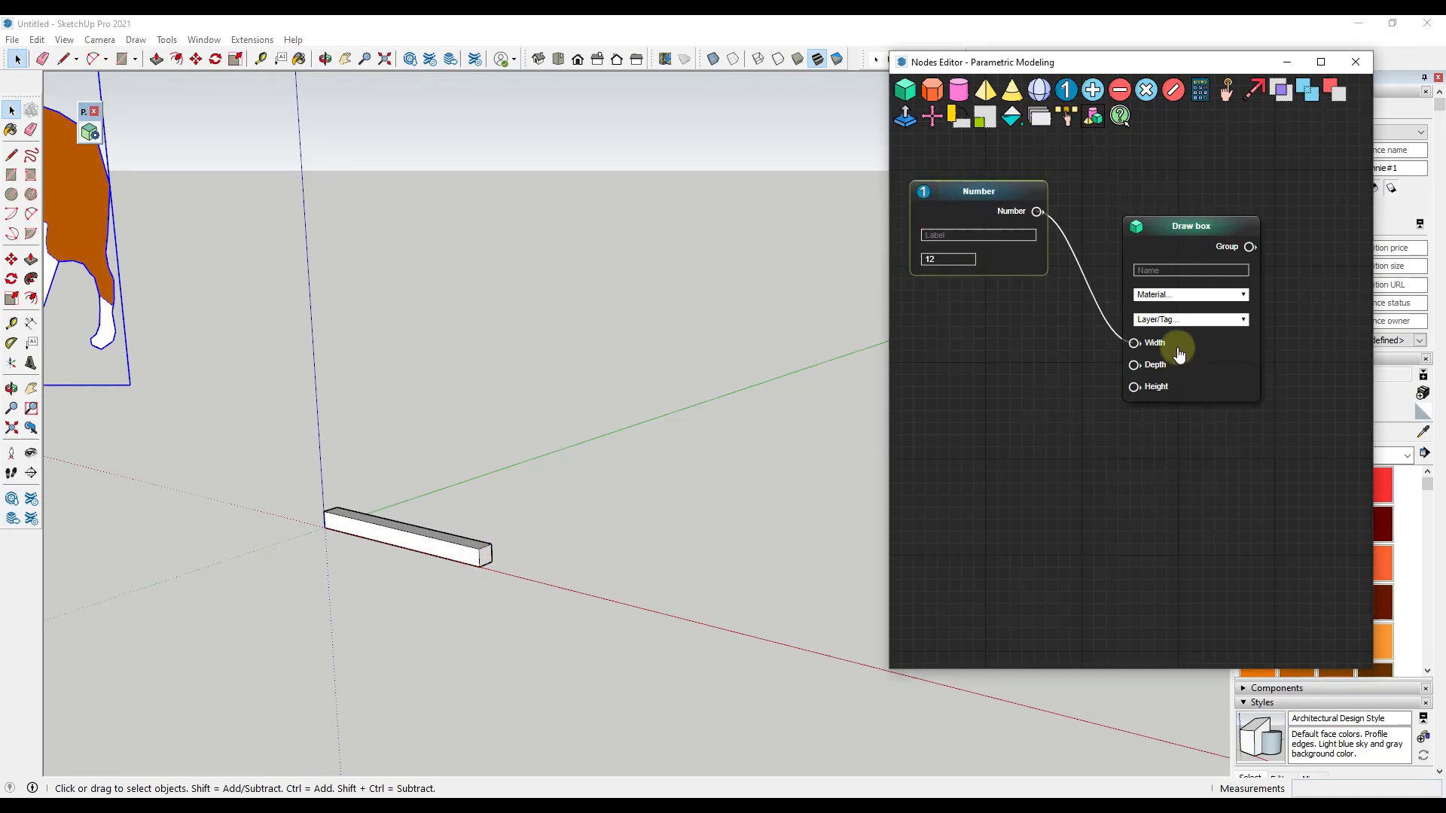
pyautogui.moveTo(1216, 222); pyautogui.dragTo(1272, 207)
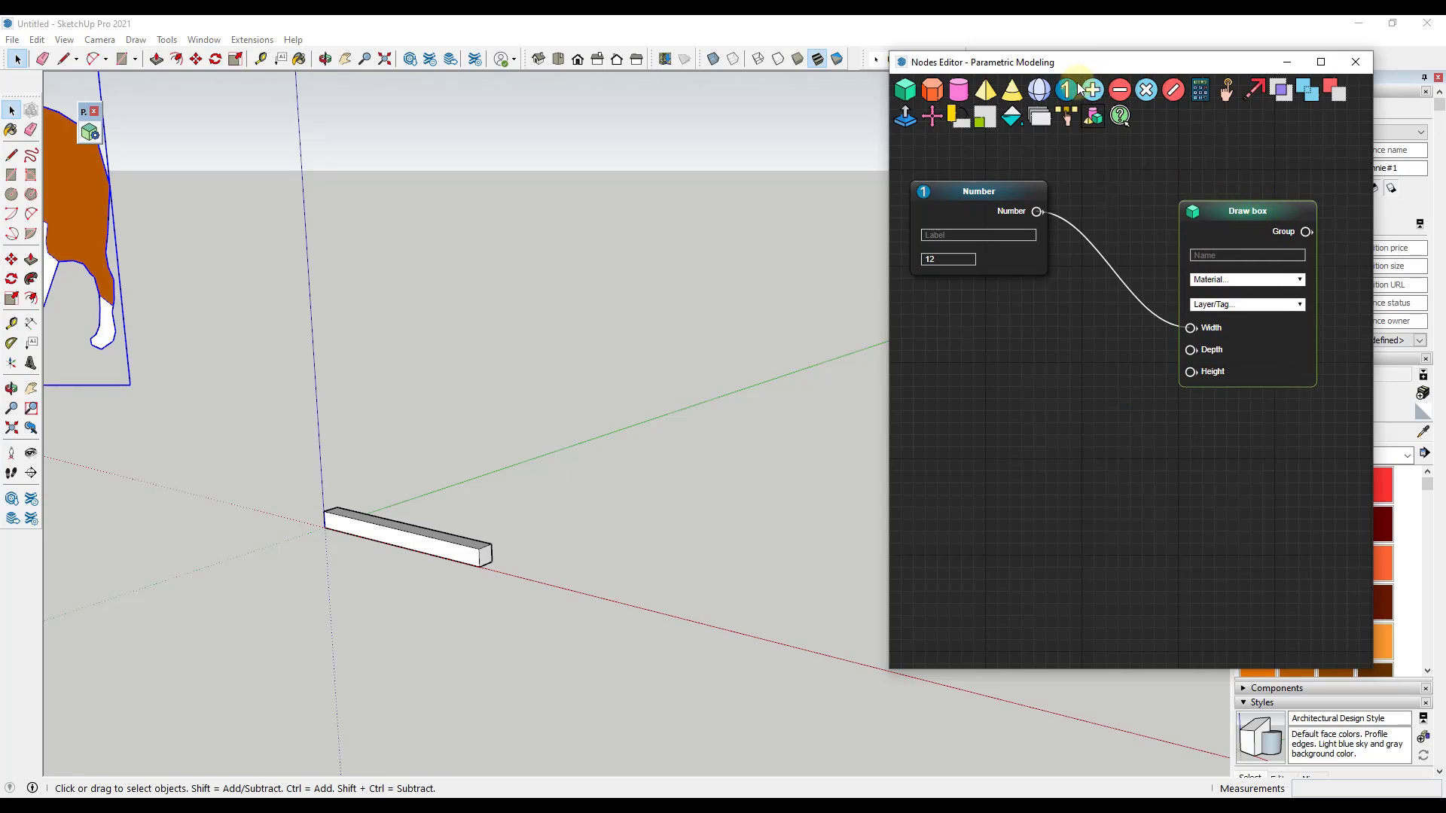
pyautogui.click(1066, 89)
pyautogui.click(1005, 305)
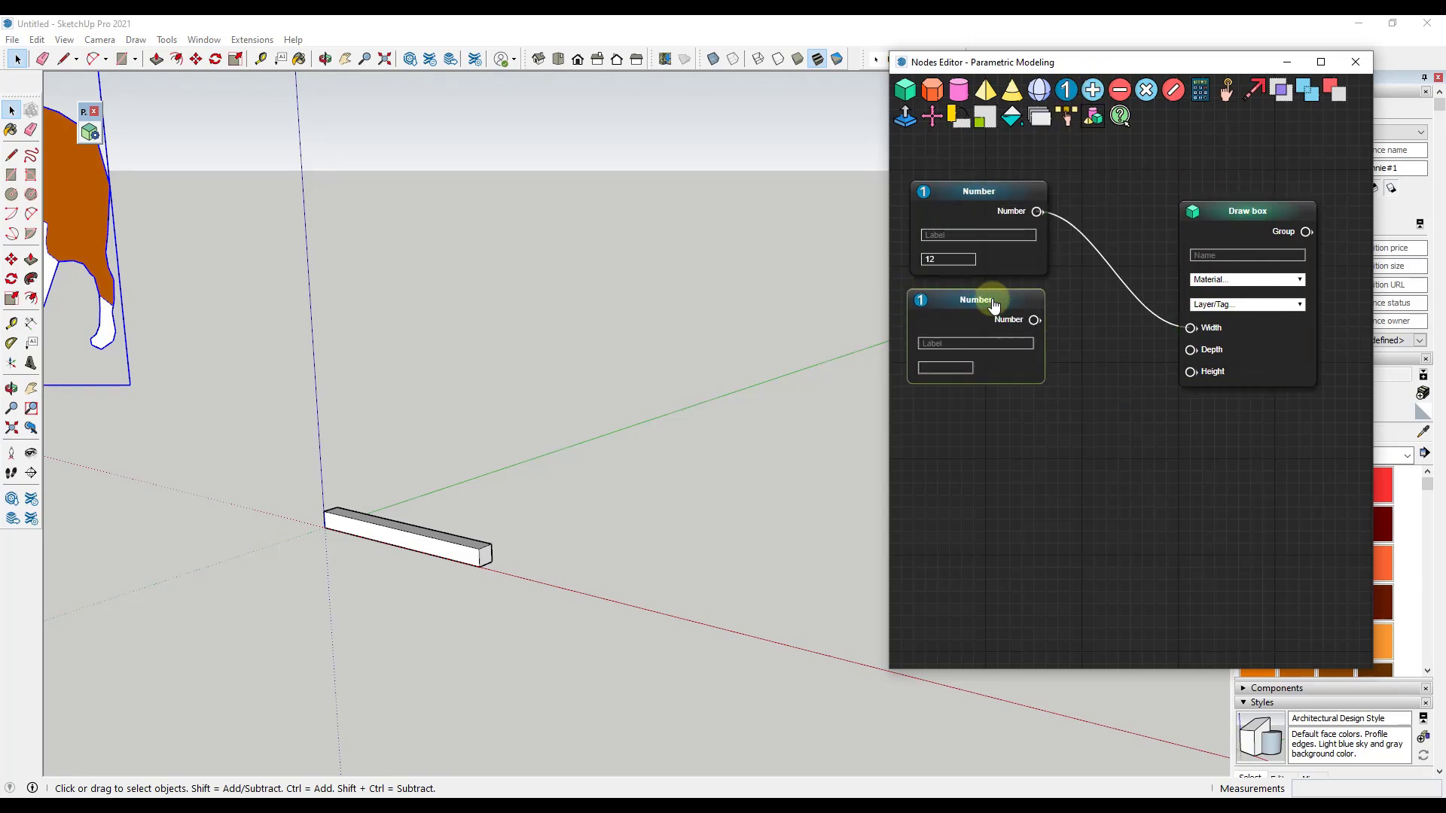
pyautogui.moveTo(1036, 320); pyautogui.dragTo(1176, 348)
pyautogui.click(945, 367)
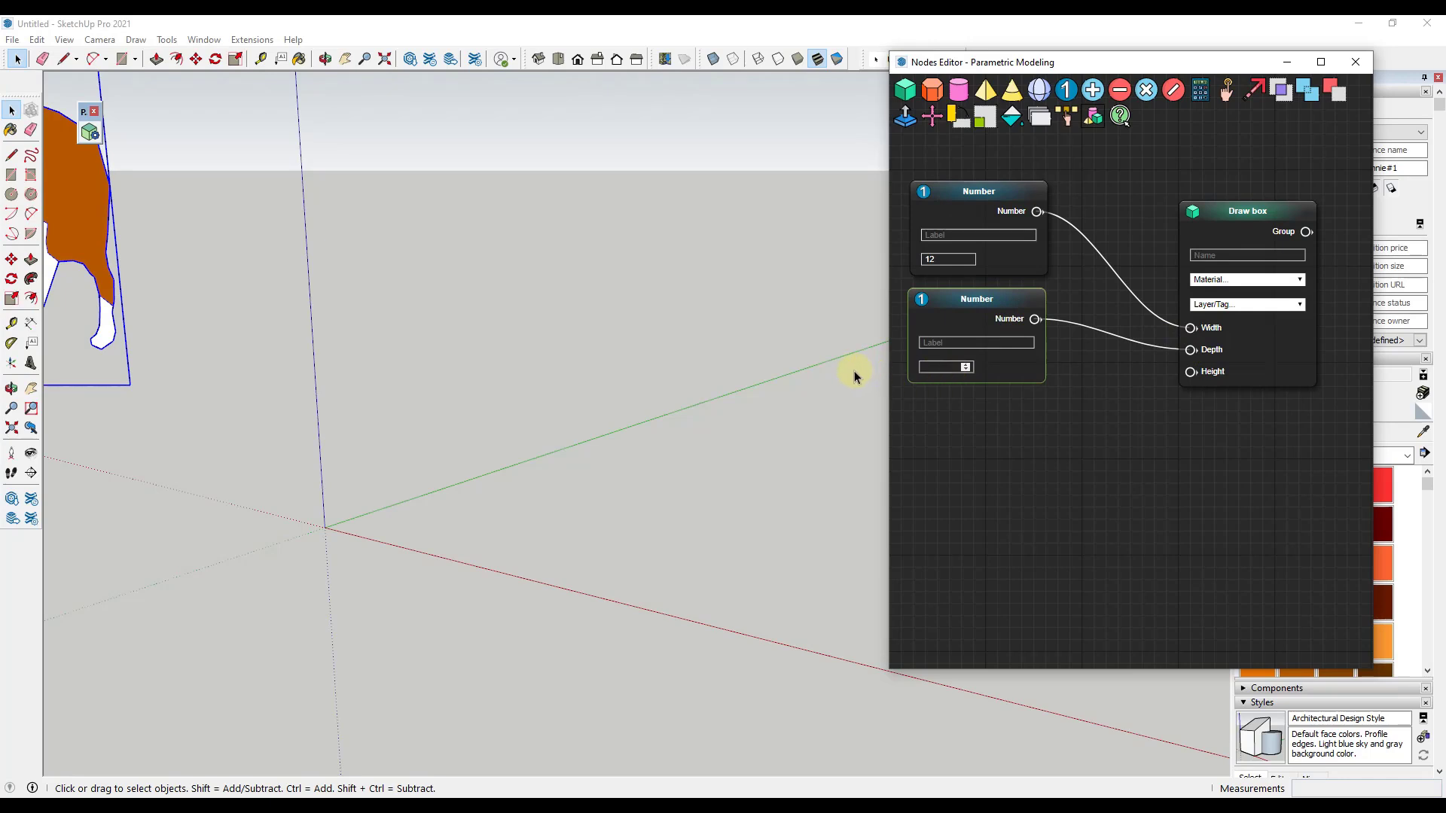
pyautogui.write('6')
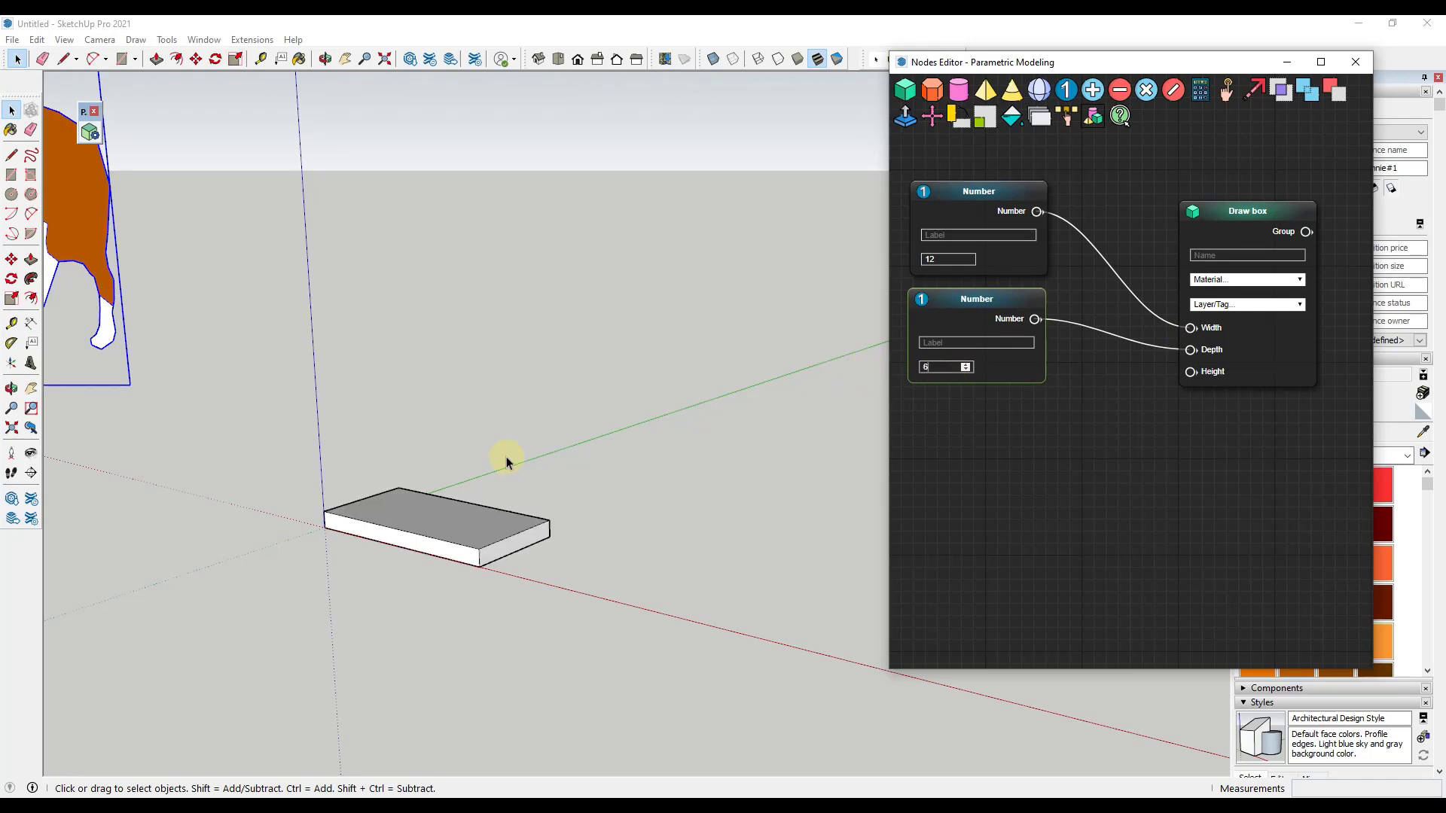
# Add a third Number node wired to Draw box Height, entering 12 and then lowering it to 11
pyautogui.click(1066, 90)
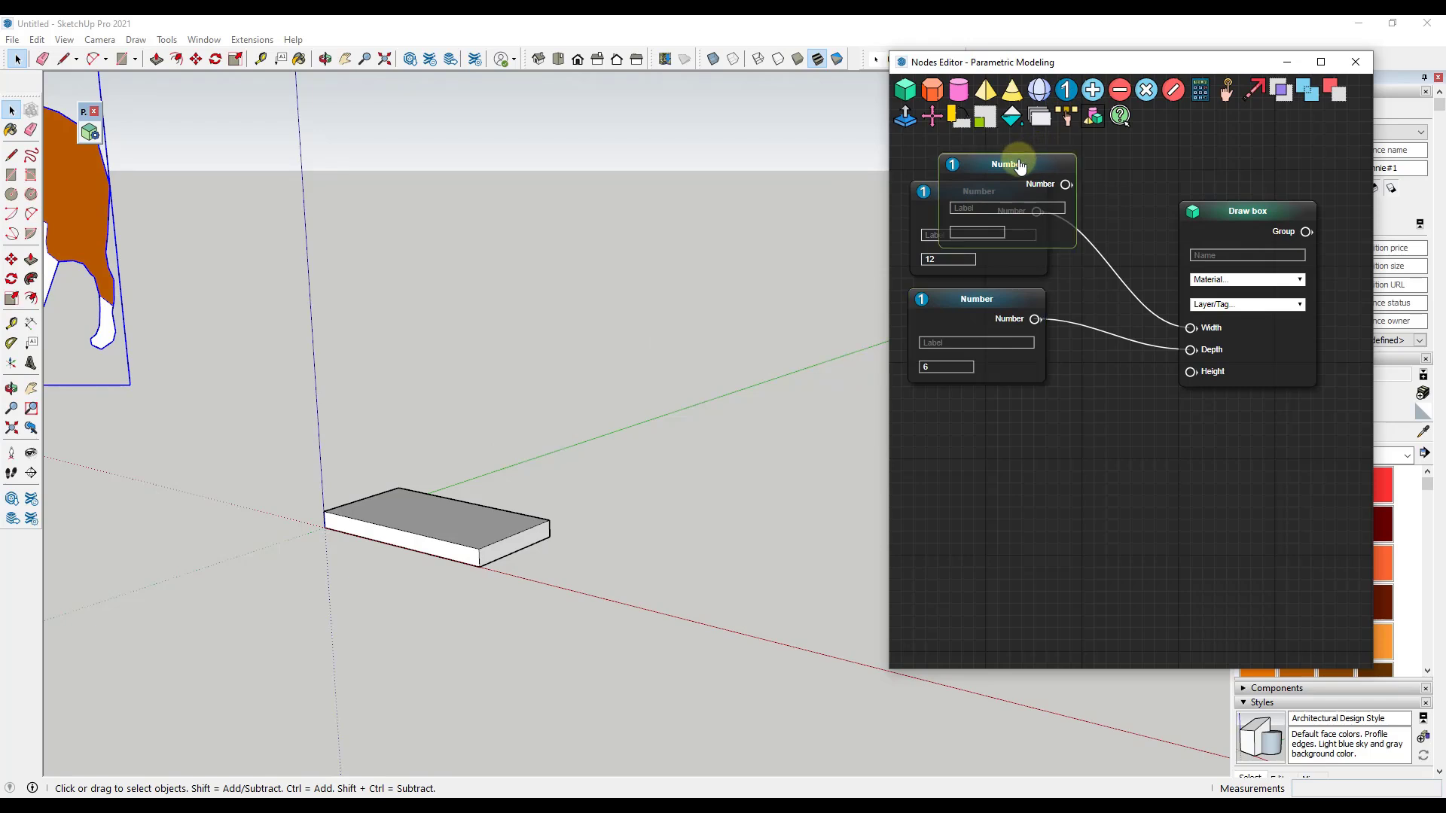
pyautogui.click(1001, 437)
pyautogui.moveTo(1044, 459); pyautogui.dragTo(1200, 386)
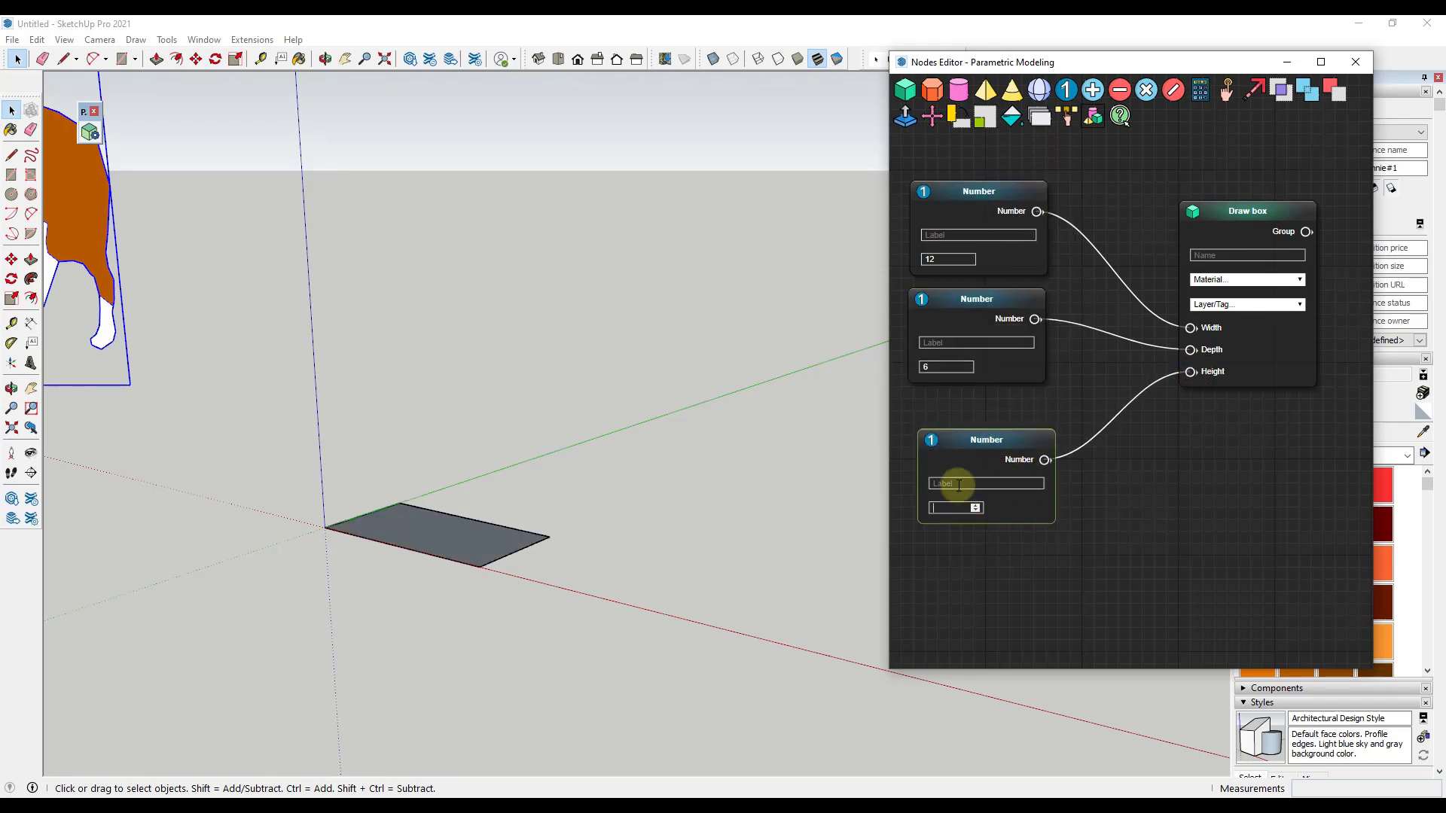
pyautogui.write('12')
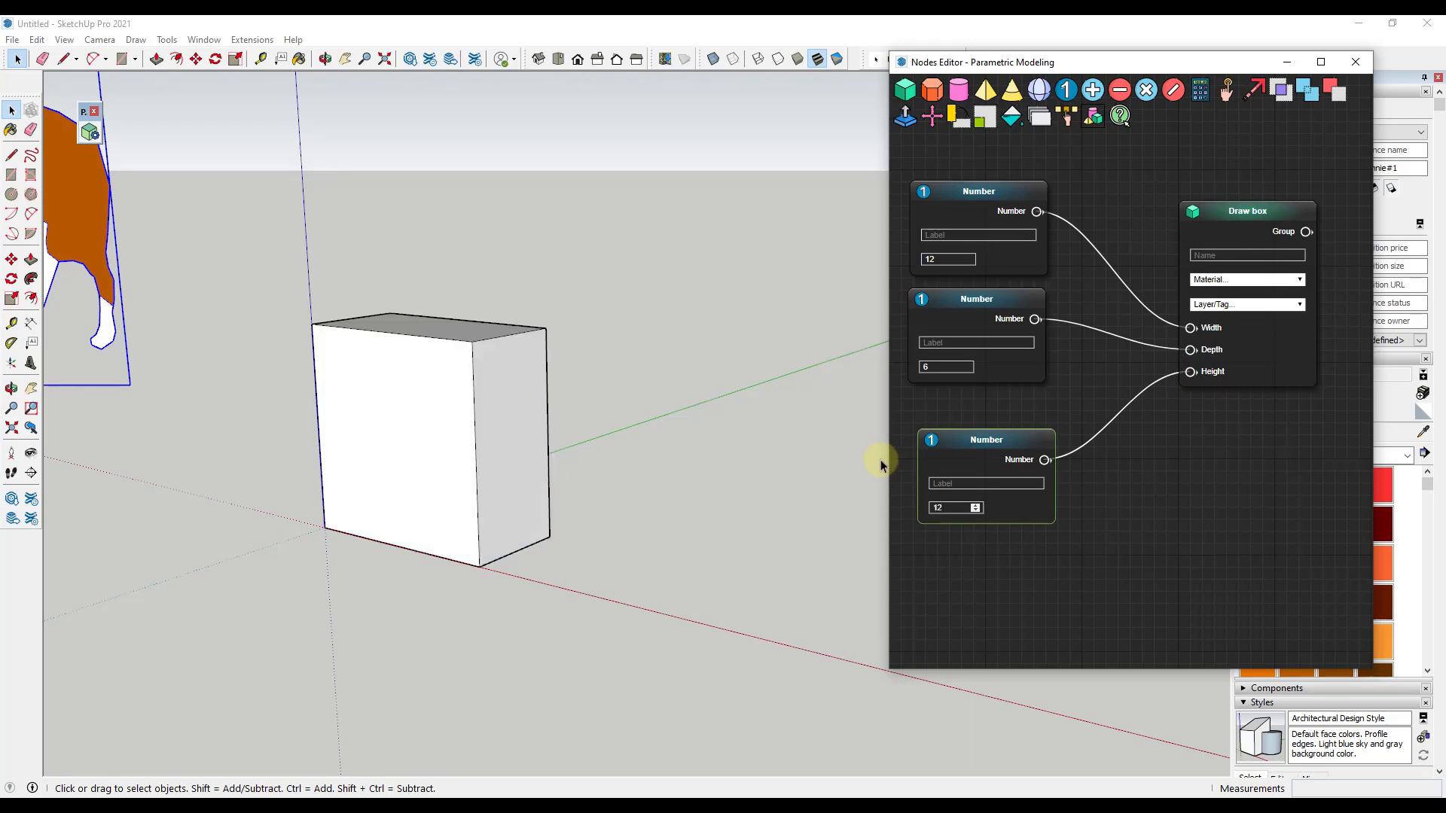
pyautogui.click(976, 511)
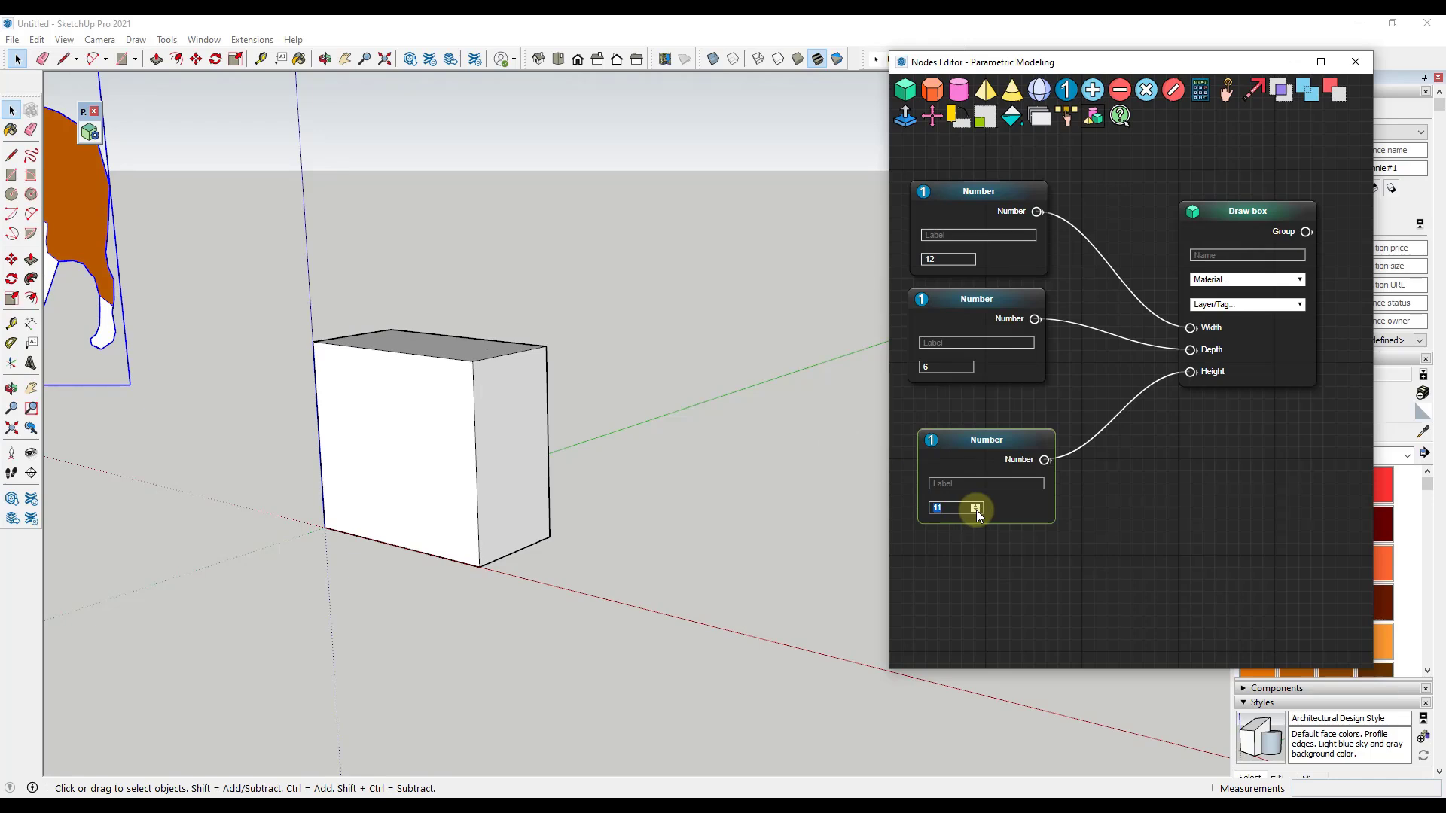
# Step the Height Number node's spinner down, then back up until it reads 15
pyautogui.click(975, 511)
pyautogui.click(975, 510)
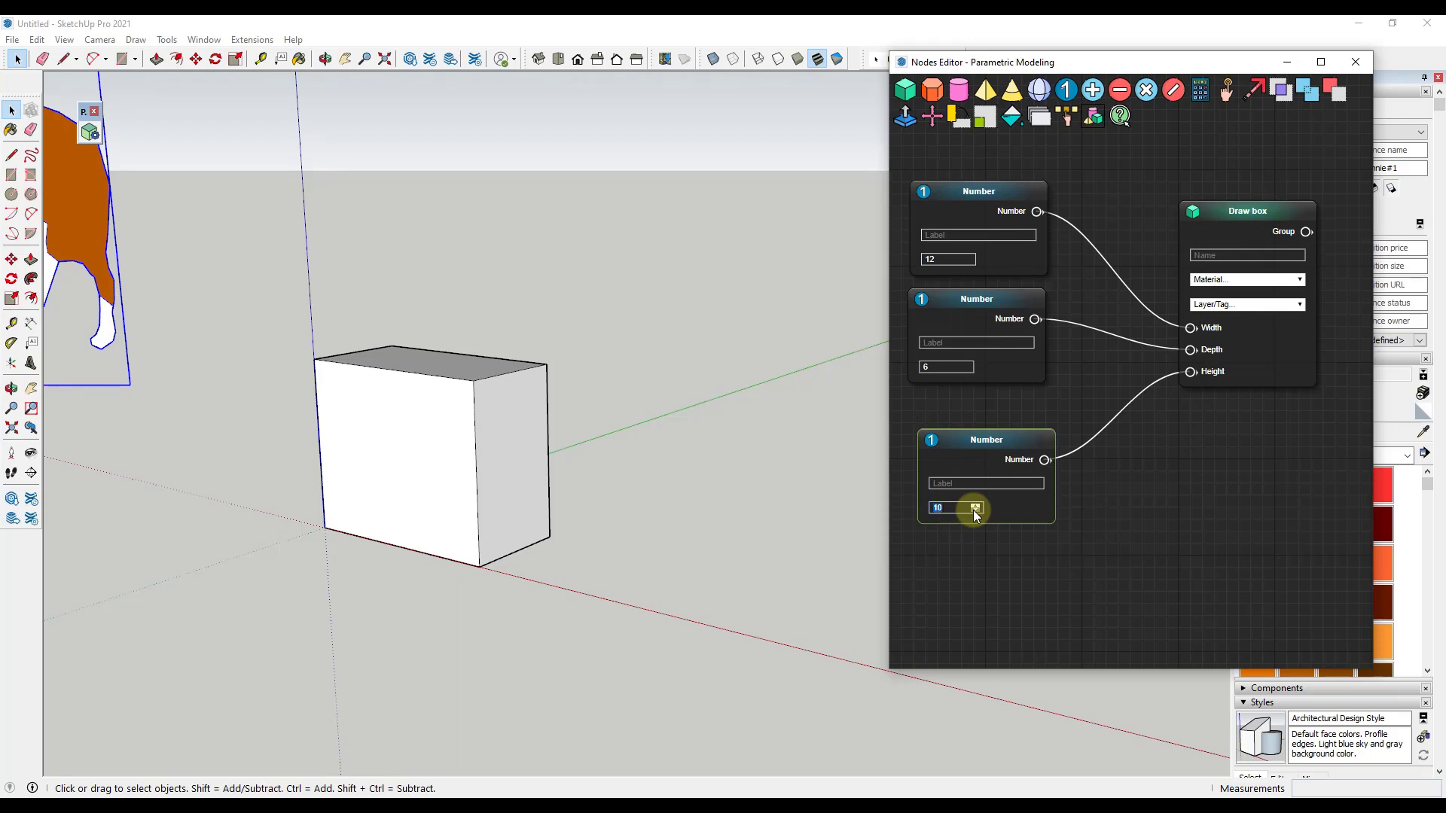
pyautogui.click(976, 511)
pyautogui.scroll(5, 978, 517)
pyautogui.click(983, 523)
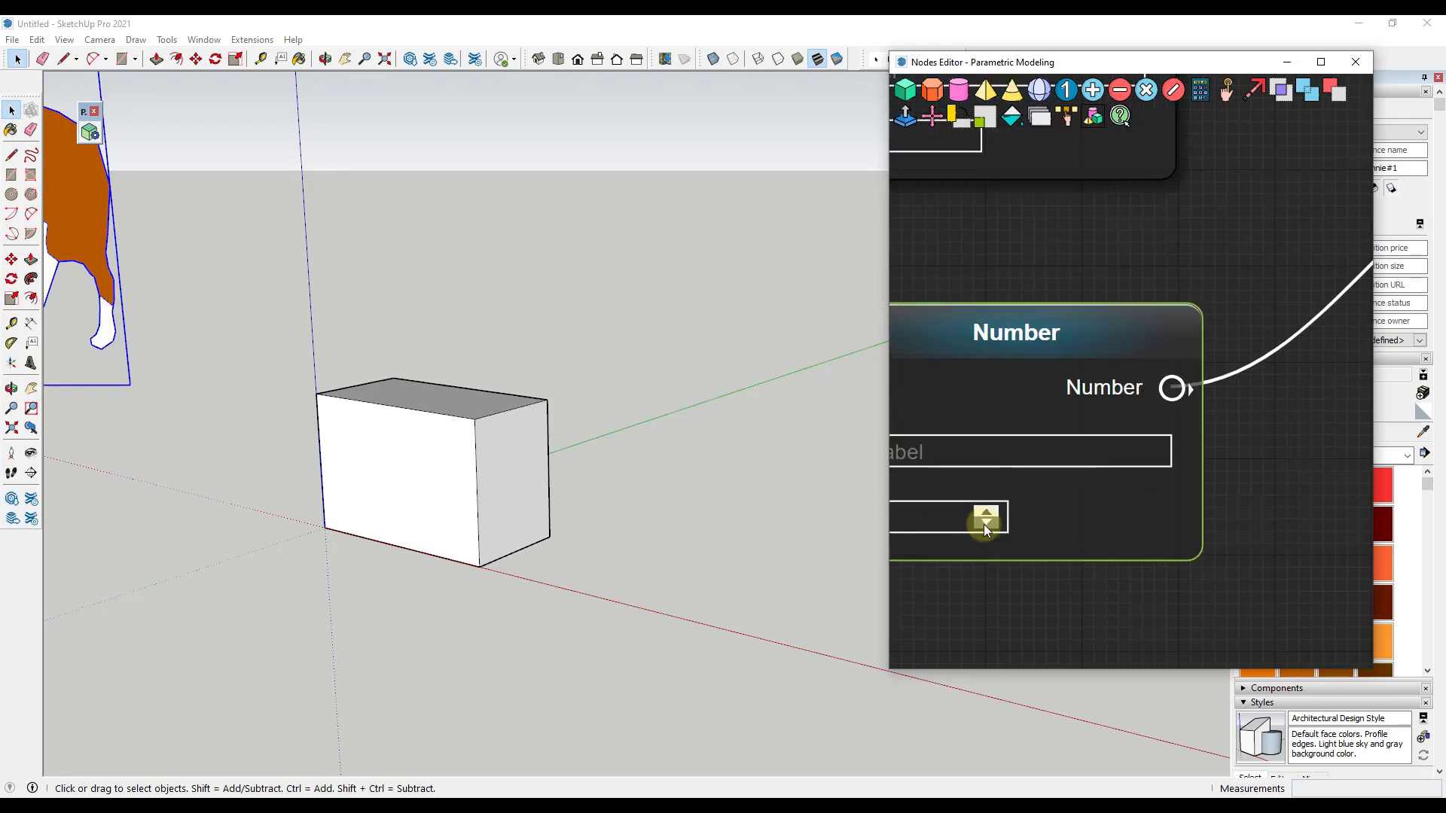
pyautogui.click(982, 525)
pyautogui.click(982, 525)
pyautogui.click(982, 525)
pyautogui.click(981, 512)
pyautogui.click(982, 512)
pyautogui.click(980, 512)
pyautogui.click(980, 512)
pyautogui.click(980, 512)
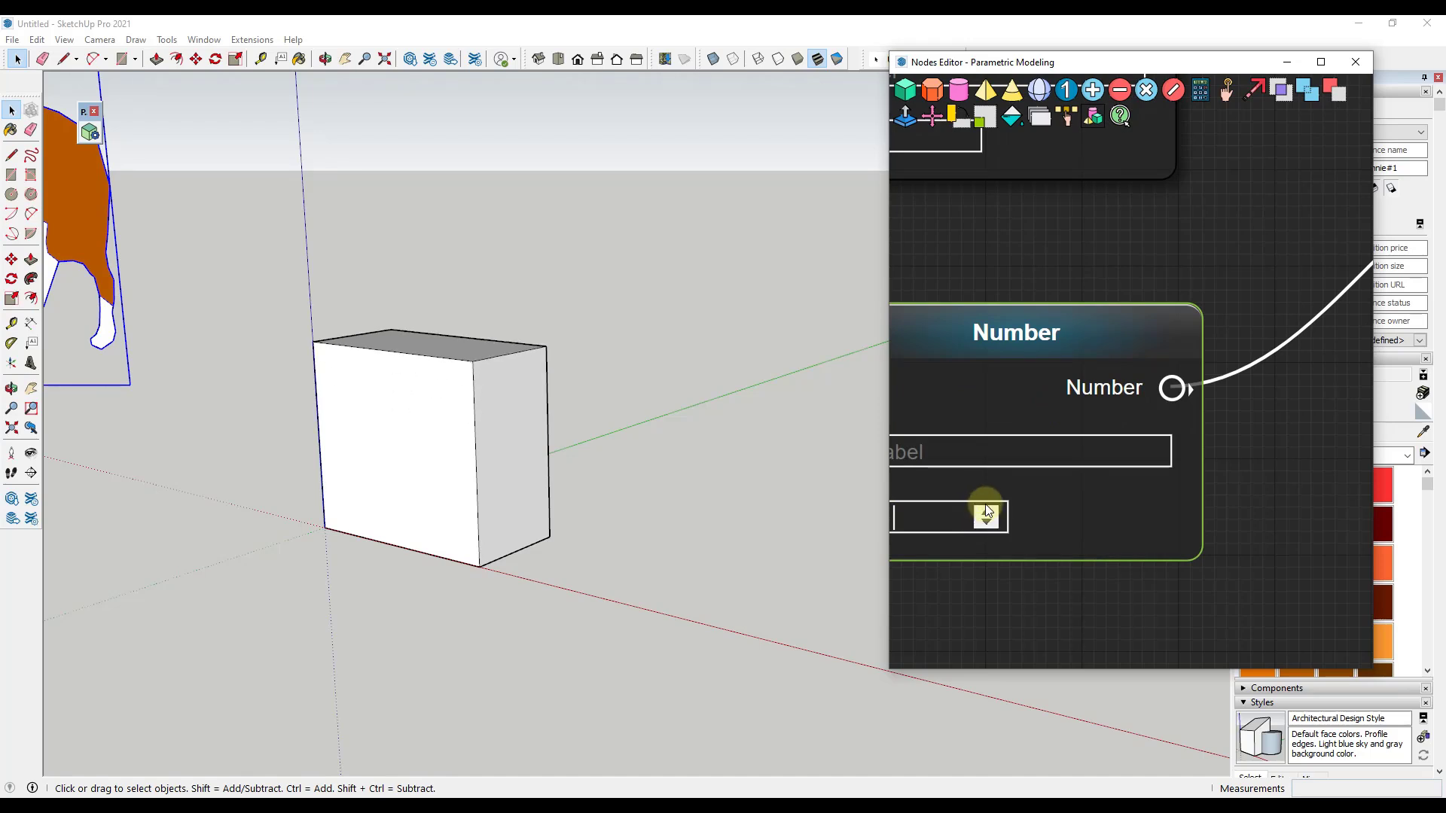
pyautogui.click(981, 513)
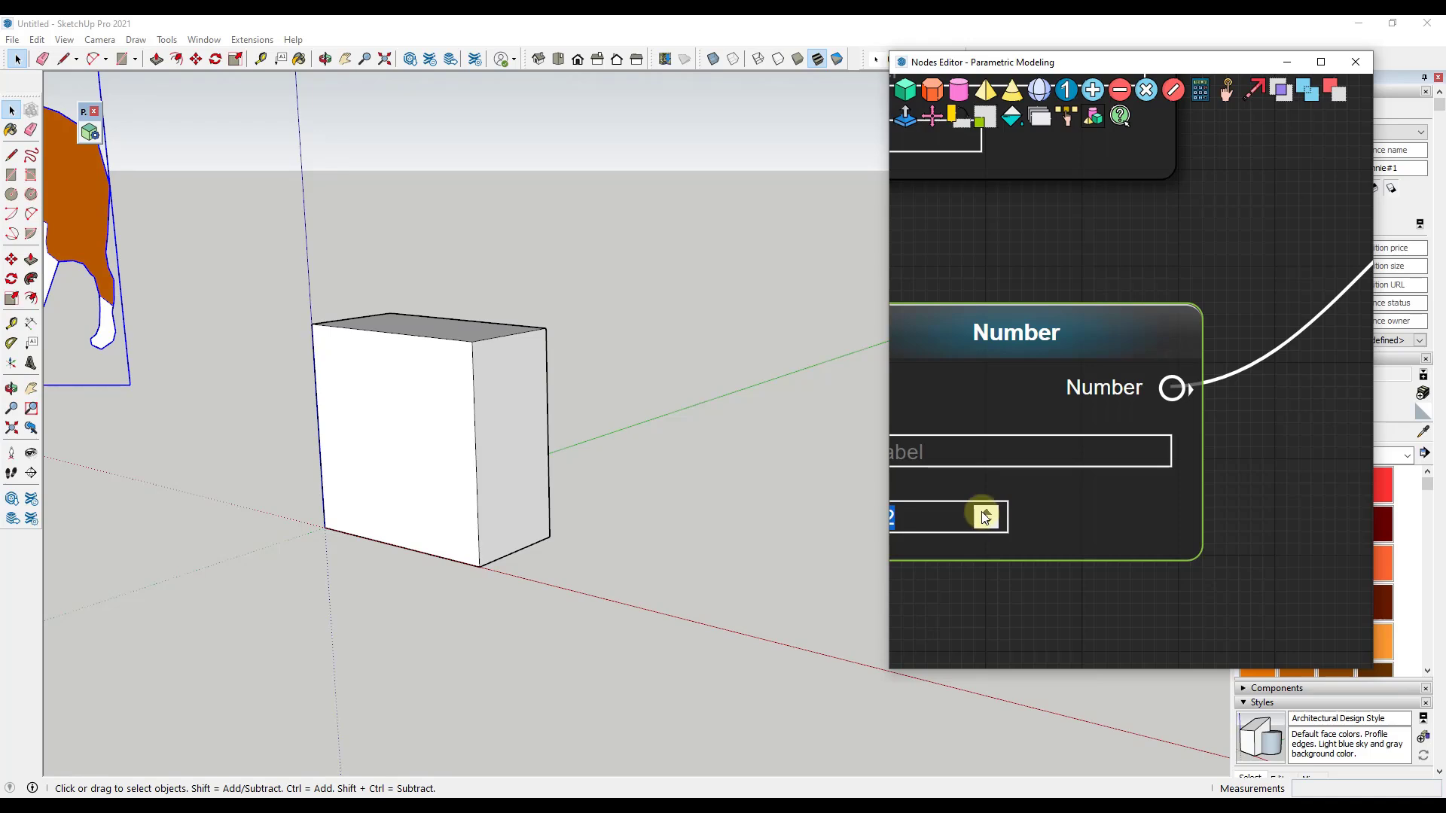
pyautogui.click(982, 512)
pyautogui.click(982, 512)
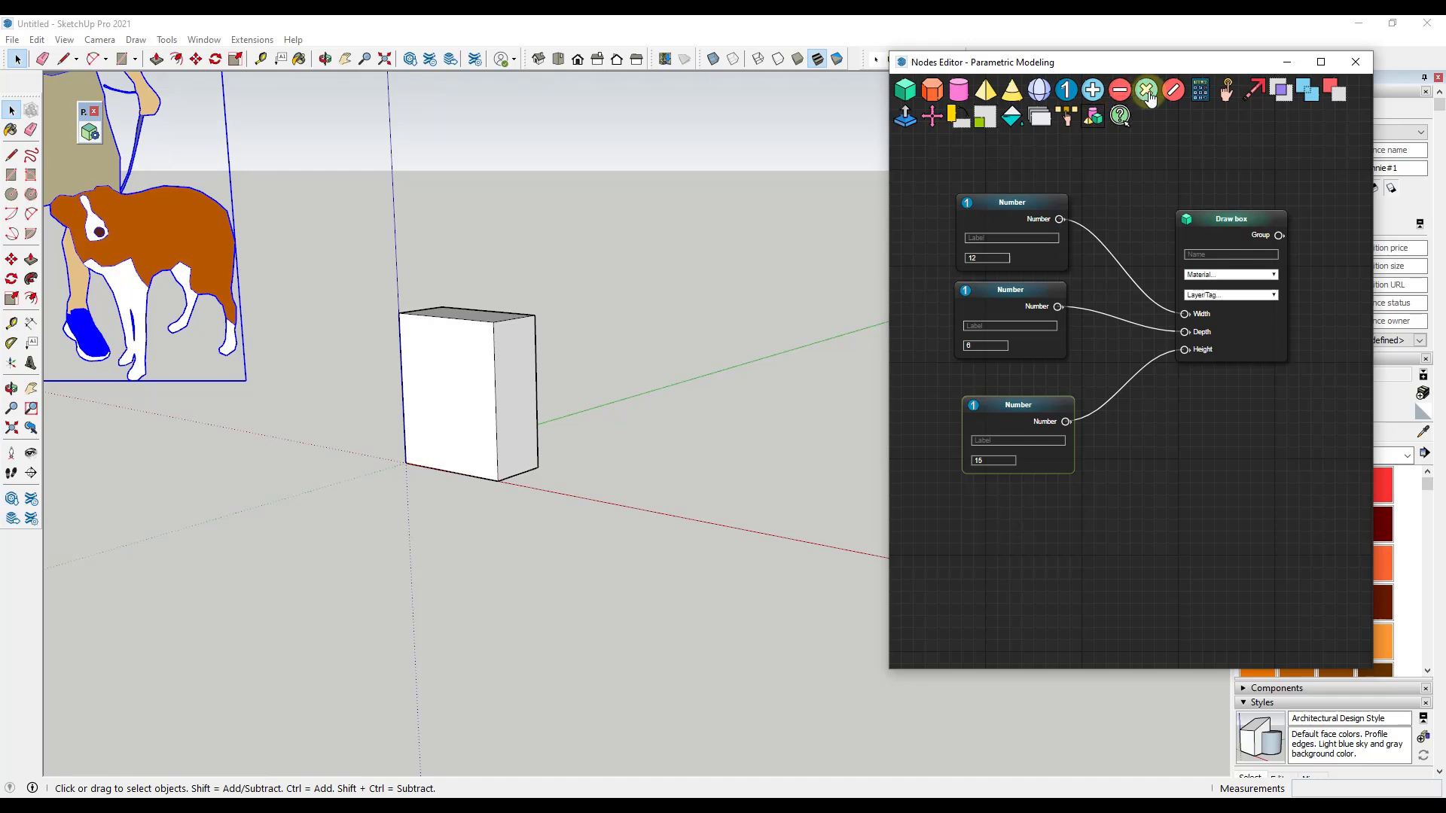
pyautogui.click(1200, 94)
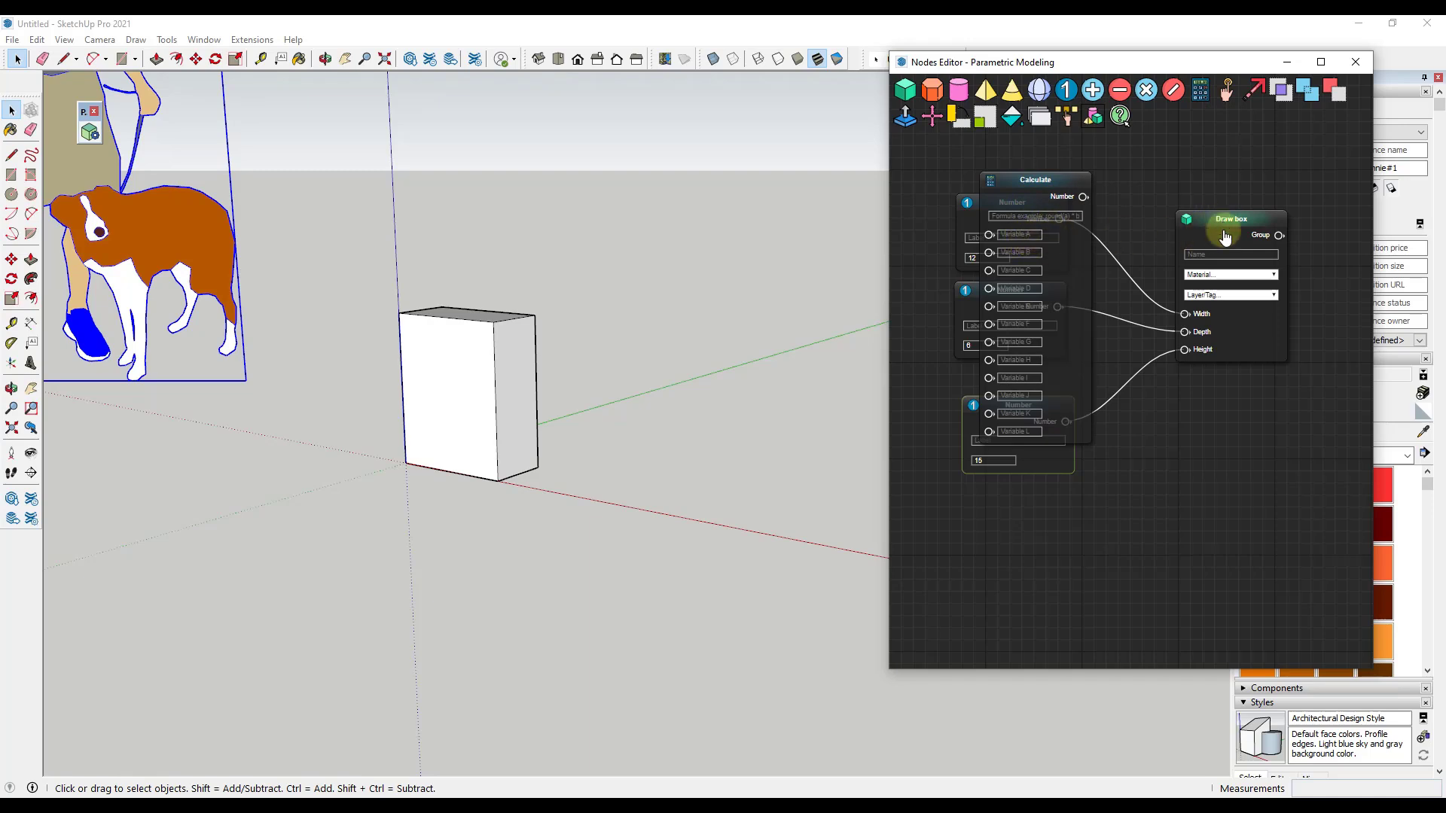
pyautogui.moveTo(1027, 185); pyautogui.dragTo(1164, 414)
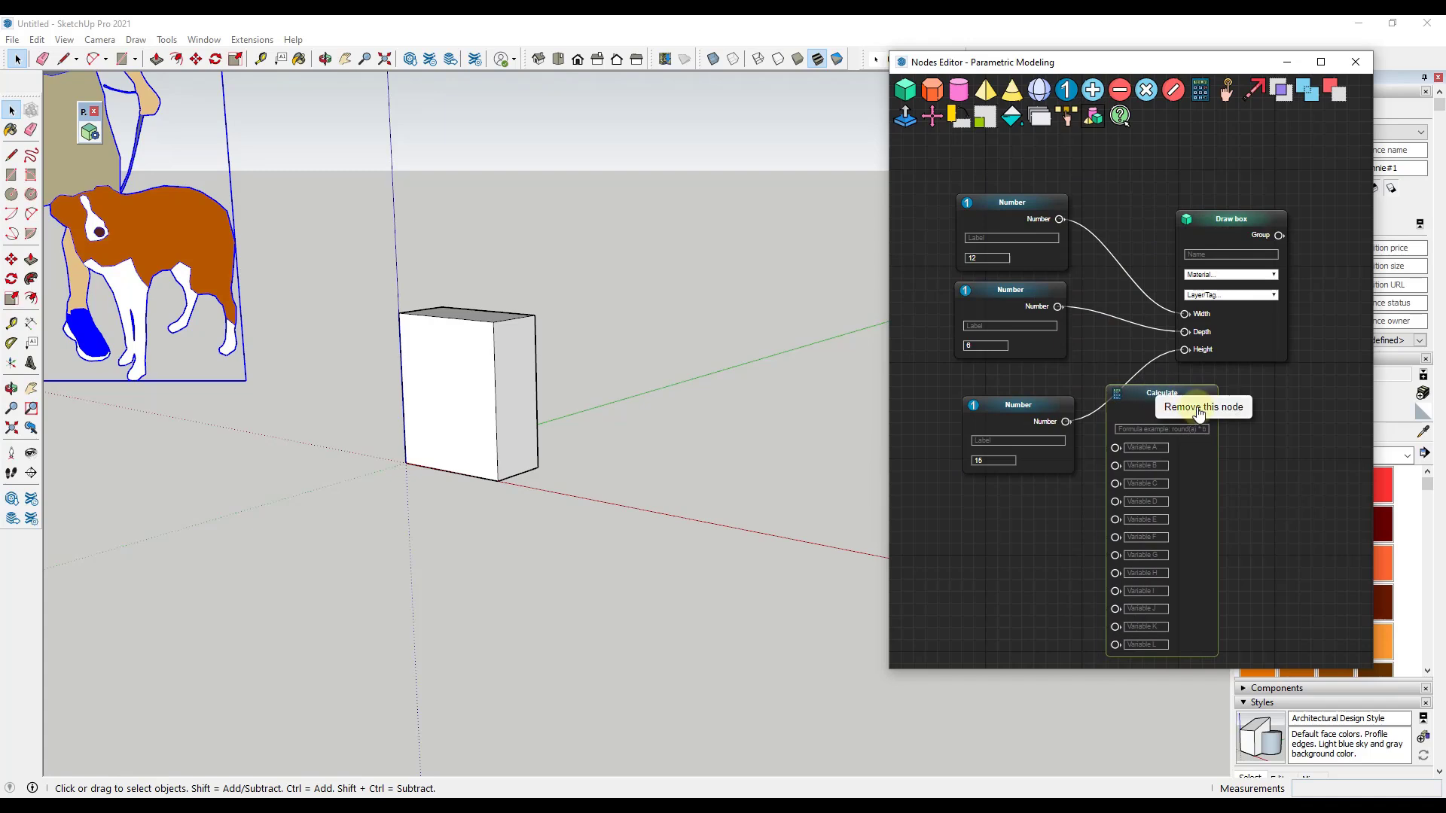
pyautogui.click(1167, 401)
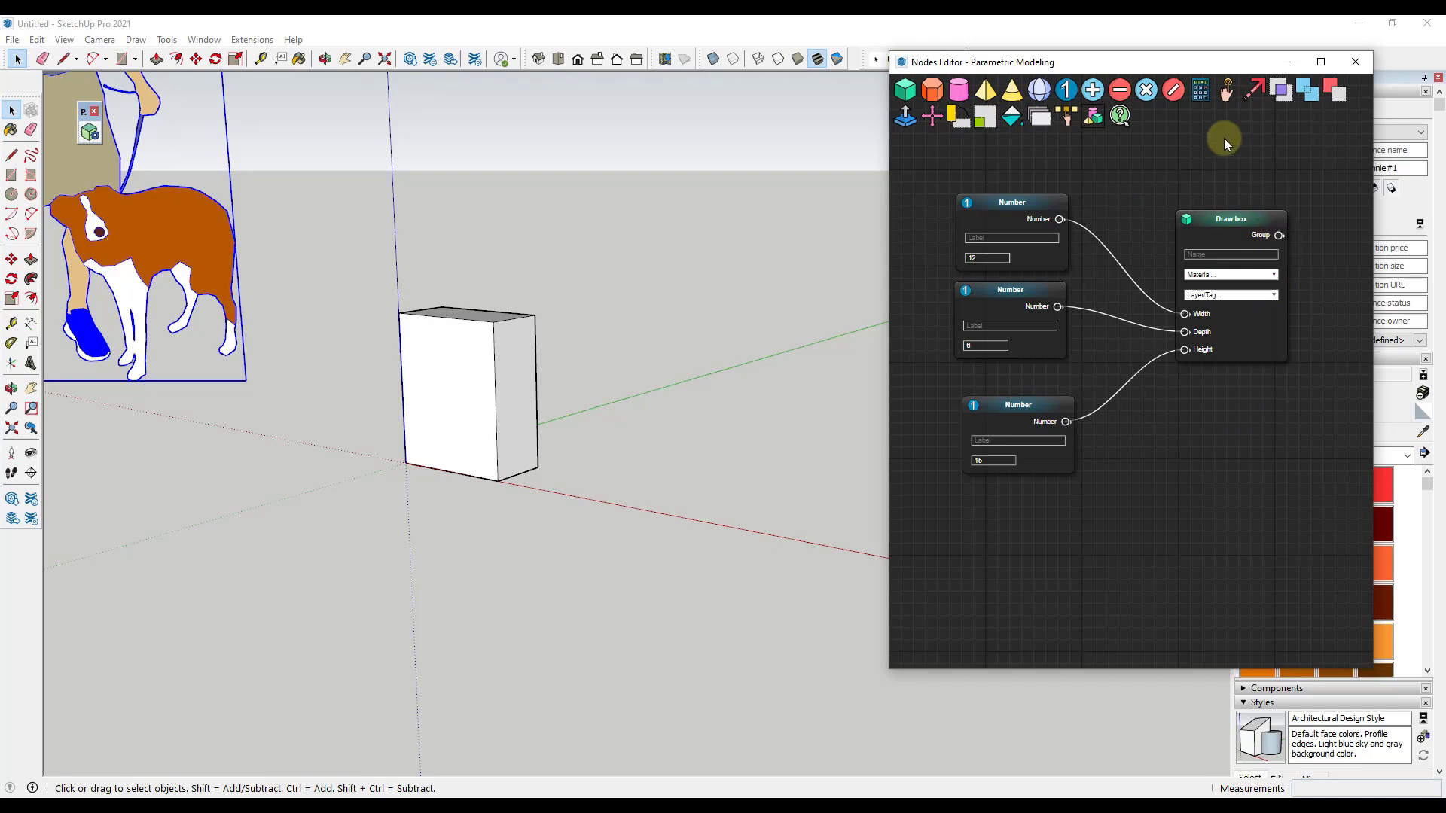
# Orbit to look down on the box and place an unconnected Move node beside Draw box
pyautogui.scroll(-2, 1018, 338)
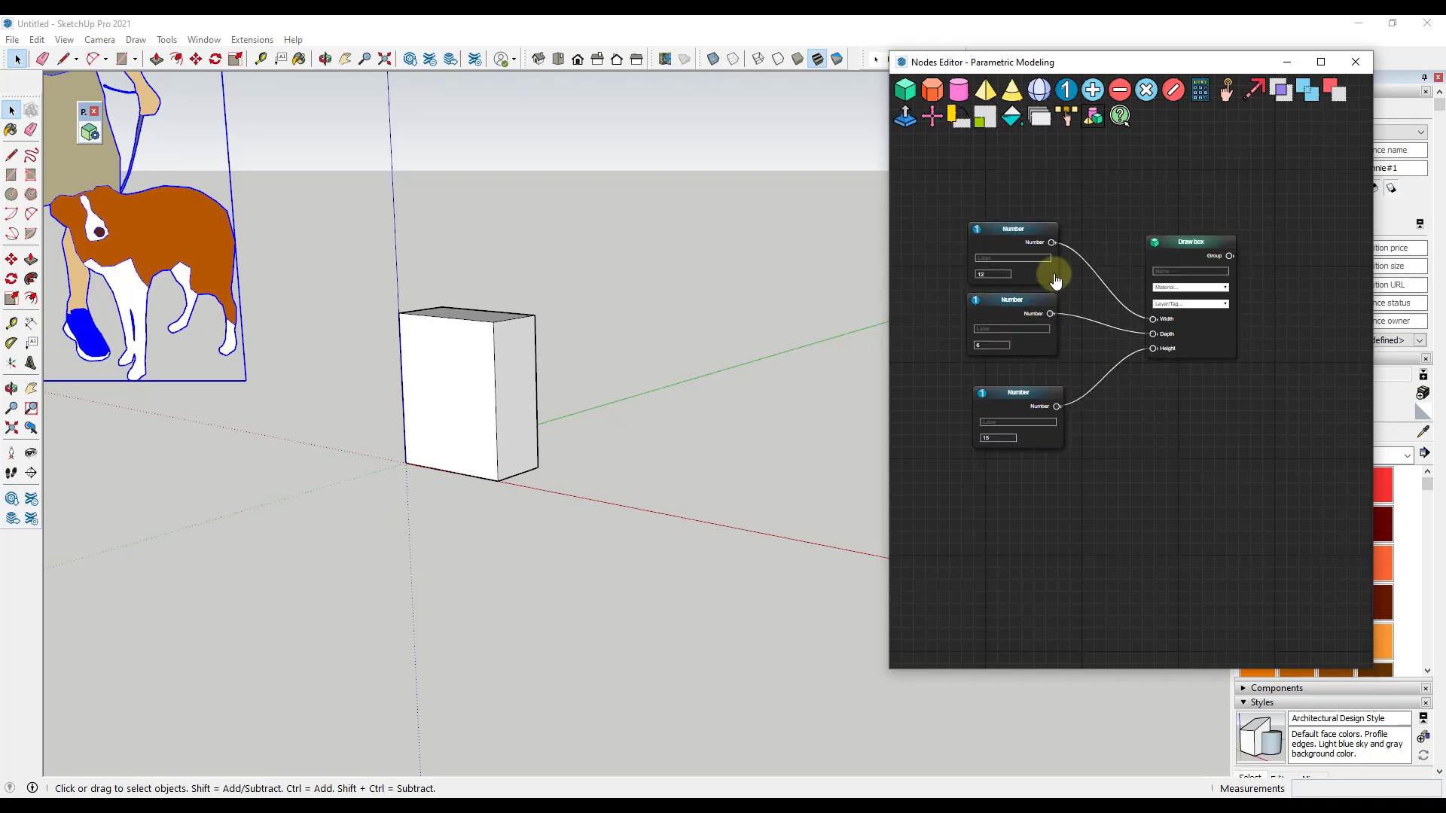
pyautogui.scroll(-1, 1054, 279)
pyautogui.moveTo(1162, 242); pyautogui.dragTo(1168, 245)
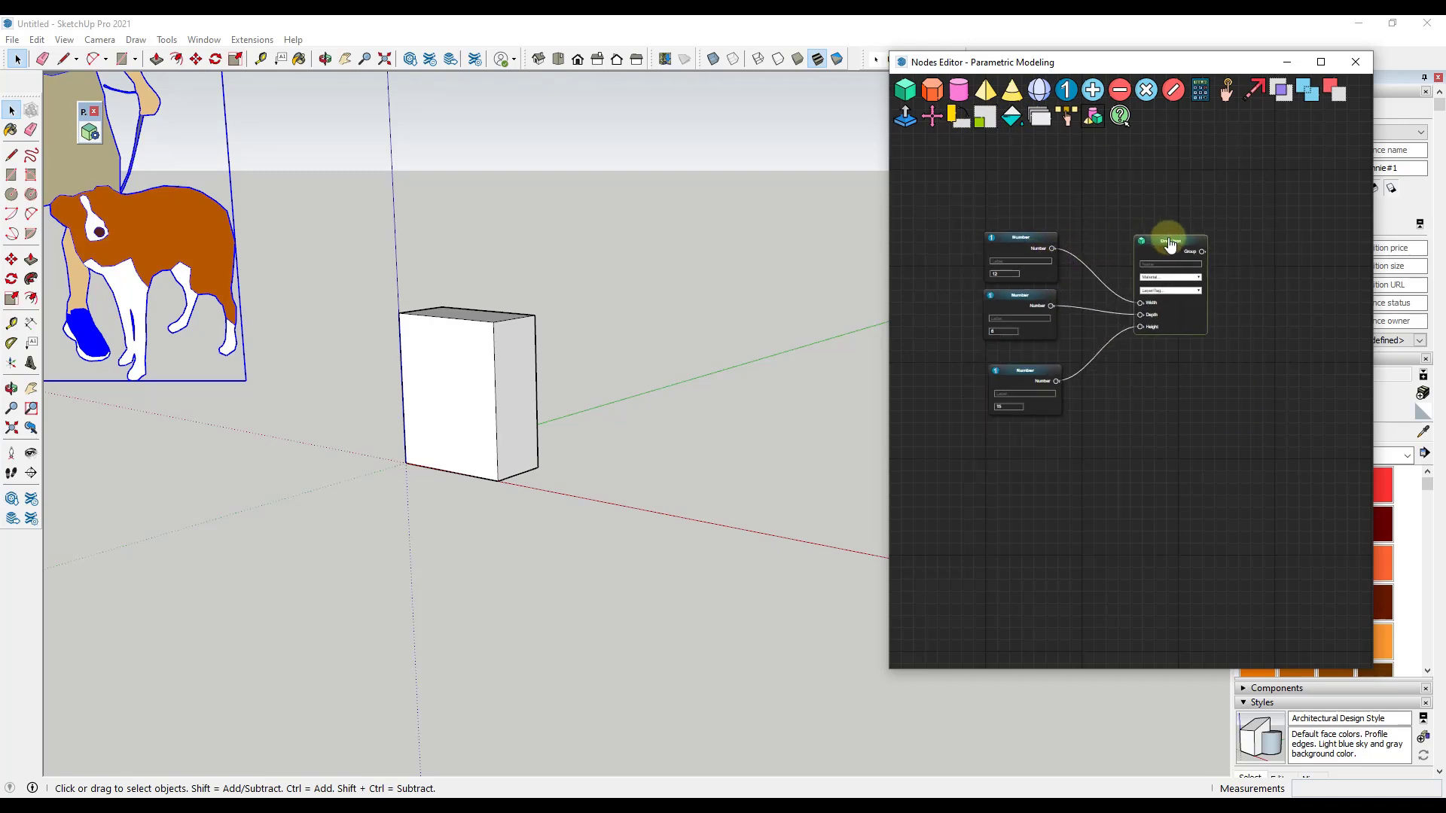
pyautogui.scroll(3, 1167, 245)
pyautogui.scroll(-3, 1163, 255)
pyautogui.moveTo(451, 346)
pyautogui.mouseDown(button='middle')
pyautogui.moveTo(467, 405)
pyautogui.moveTo(435, 471)
pyautogui.mouseUp(button='middle')
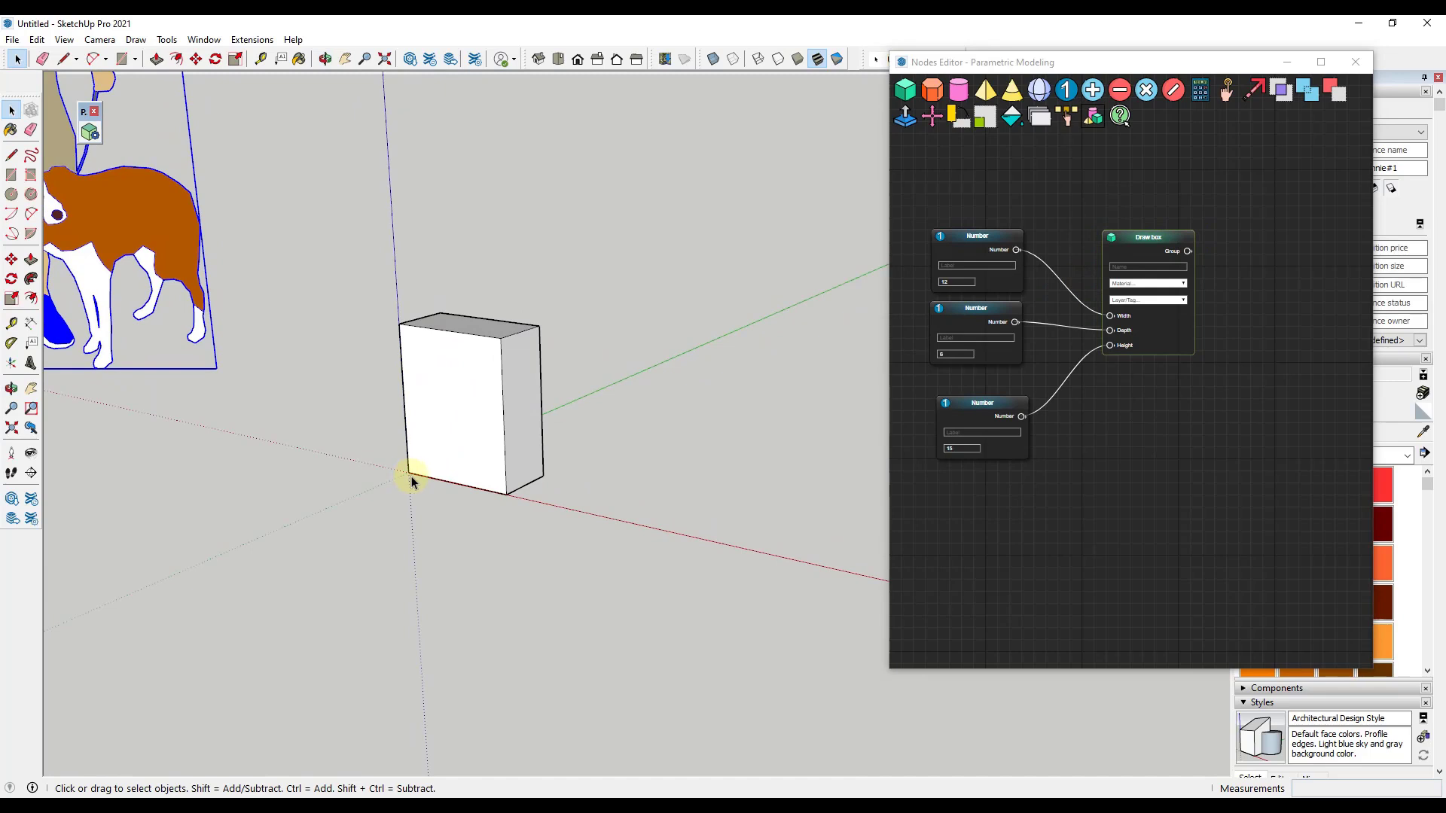
pyautogui.click(933, 118)
pyautogui.moveTo(936, 121)
pyautogui.mouseDown()
pyautogui.moveTo(982, 205)
pyautogui.moveTo(1280, 241)
pyautogui.moveTo(1303, 279)
pyautogui.mouseUp()
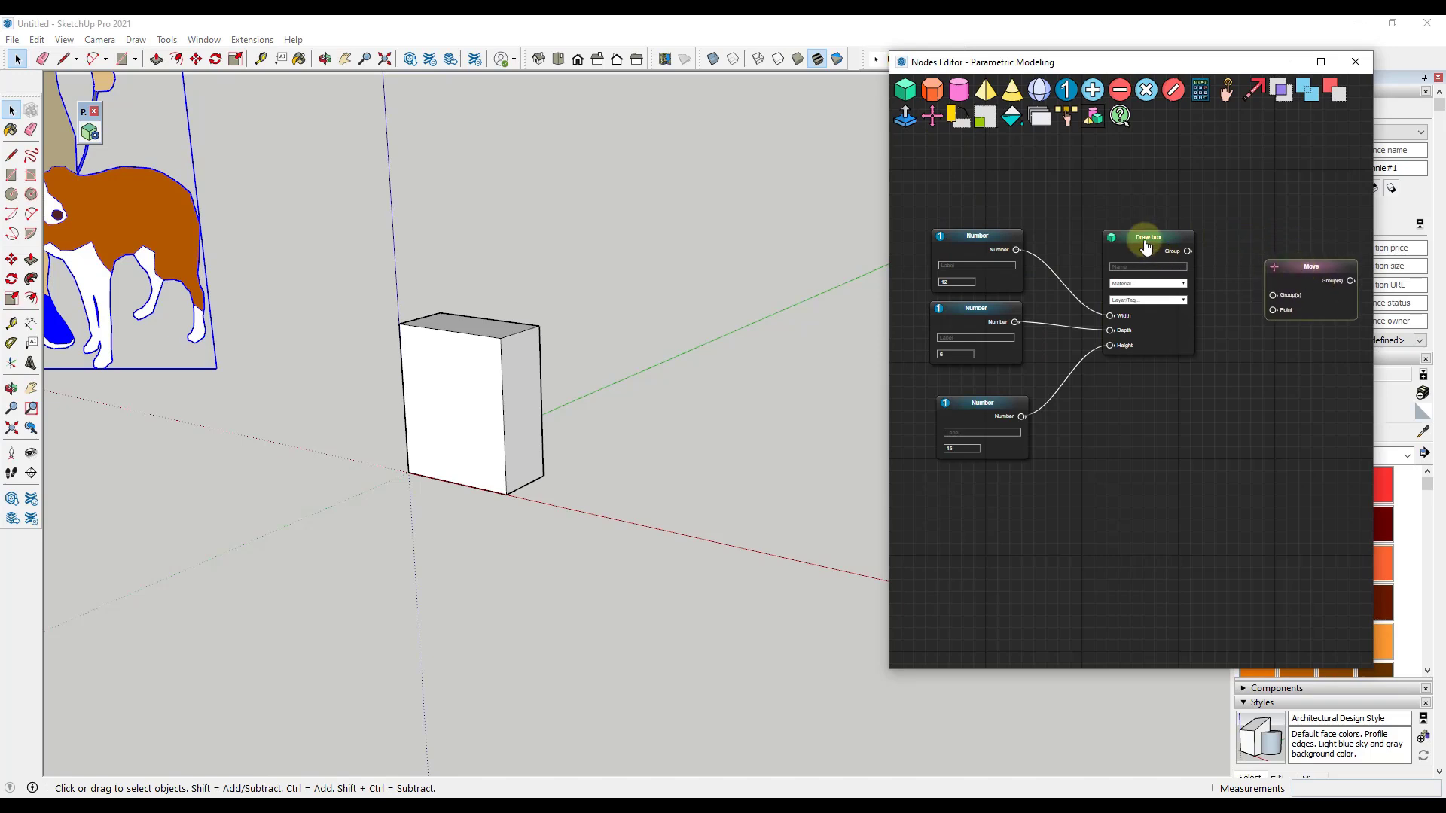
# Wire Draw box's Group output into the Move node's Group(s) input
pyautogui.moveTo(1146, 239); pyautogui.dragTo(1113, 236)
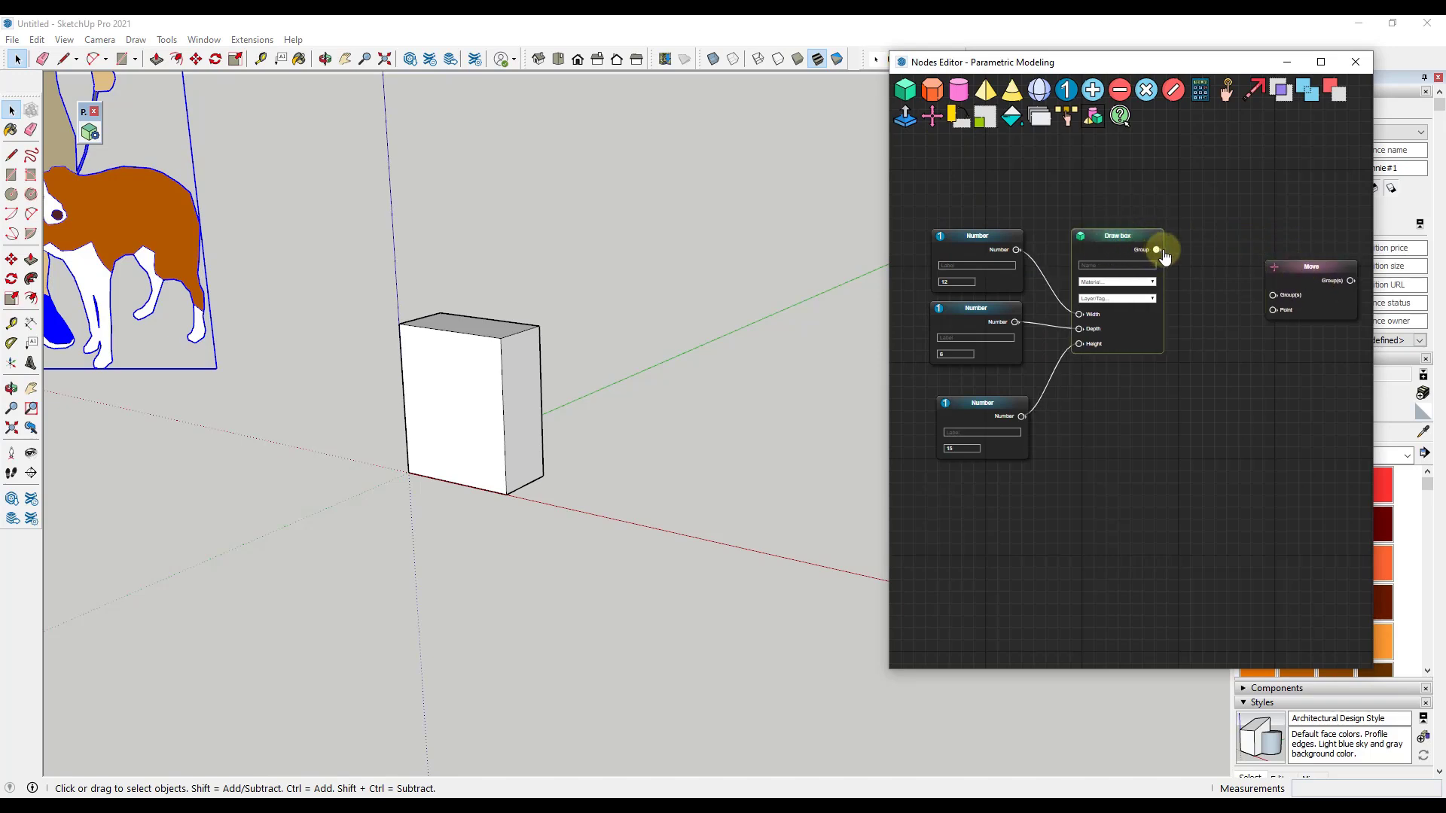
pyautogui.moveTo(1231, 280); pyautogui.dragTo(1273, 295)
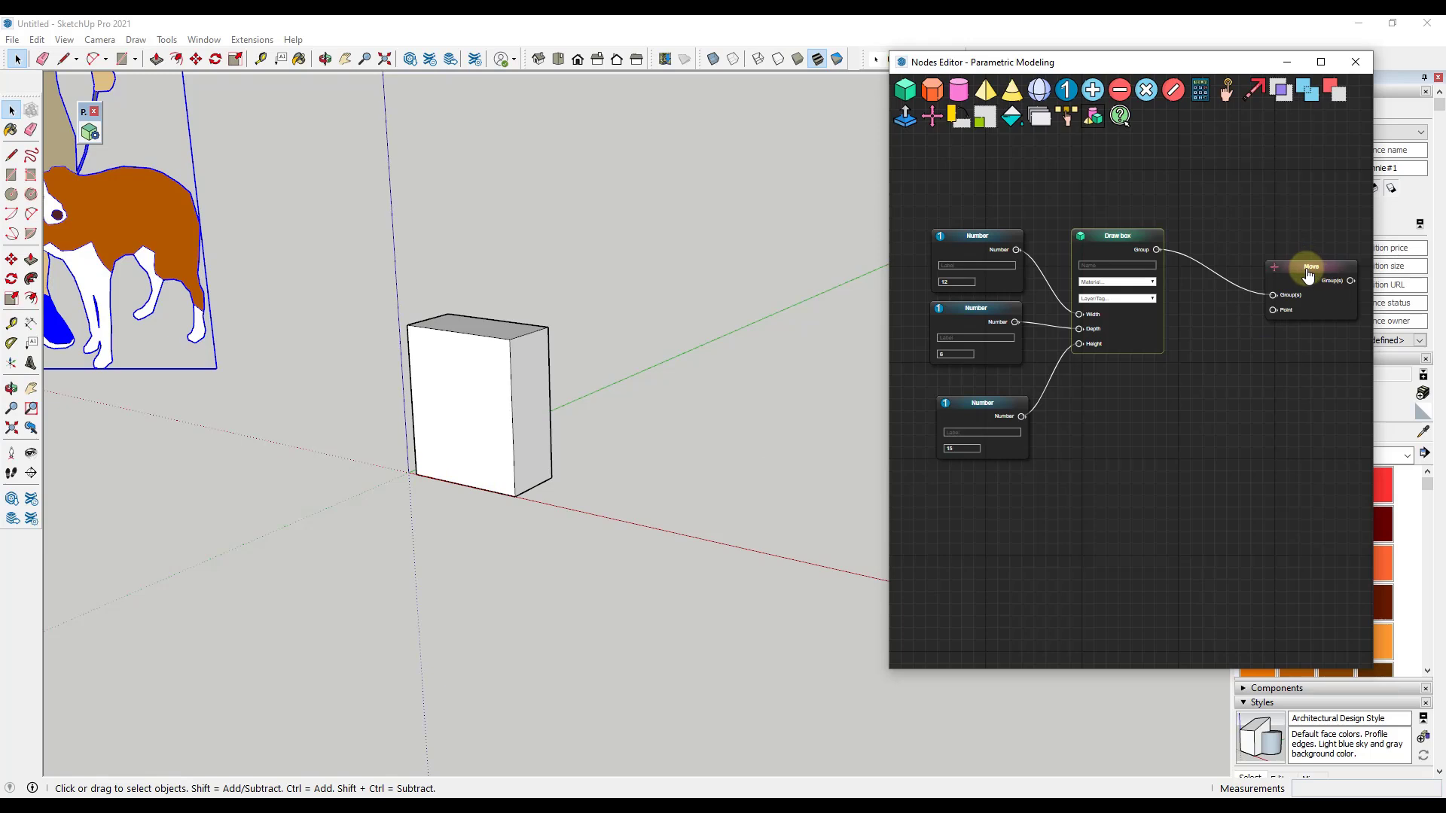
pyautogui.moveTo(1275, 273); pyautogui.dragTo(1293, 353)
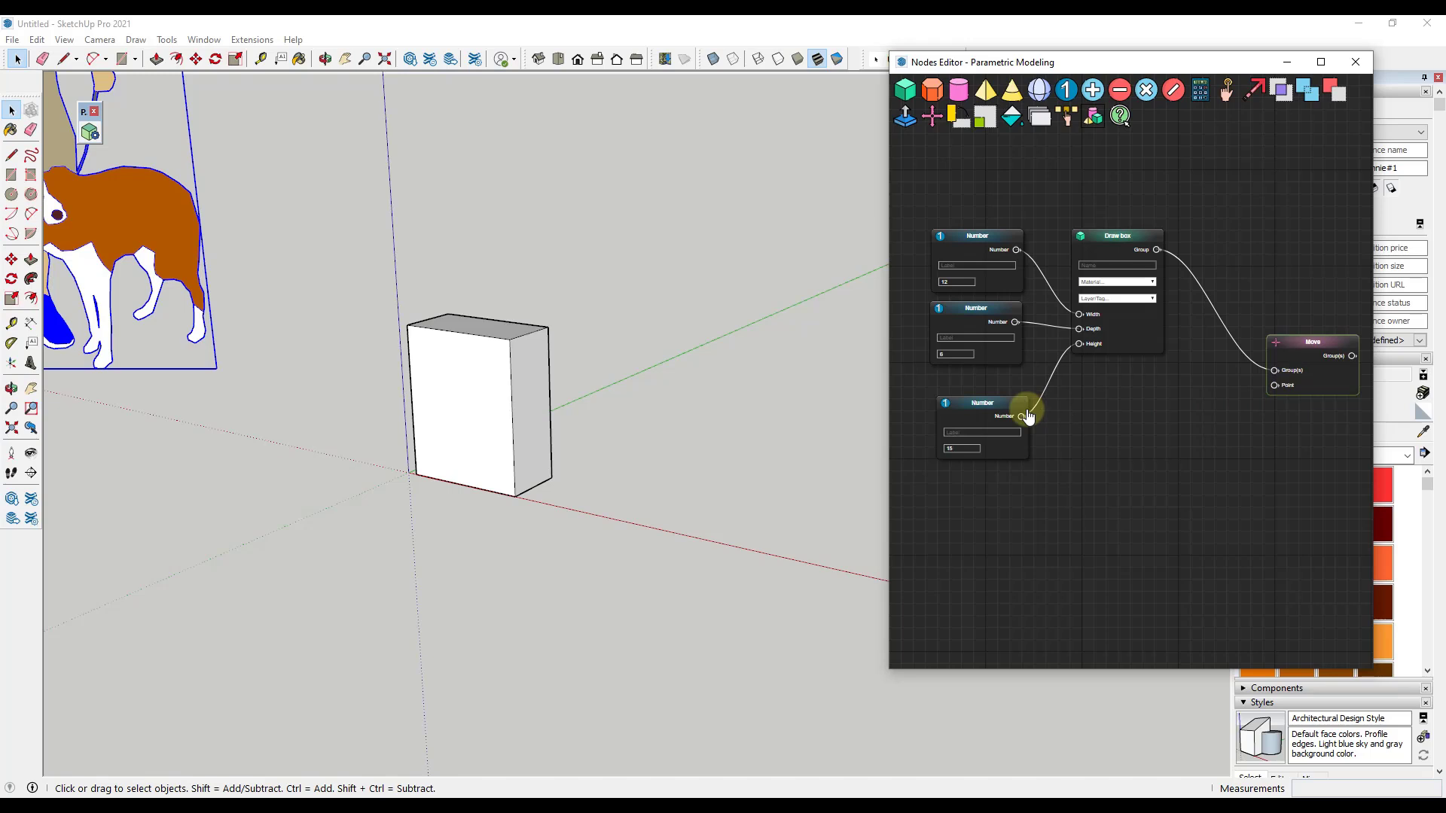
# Add a Point node below the Move node, discarding a stray Number node
pyautogui.click(1065, 90)
pyautogui.moveTo(971, 228); pyautogui.dragTo(1150, 467)
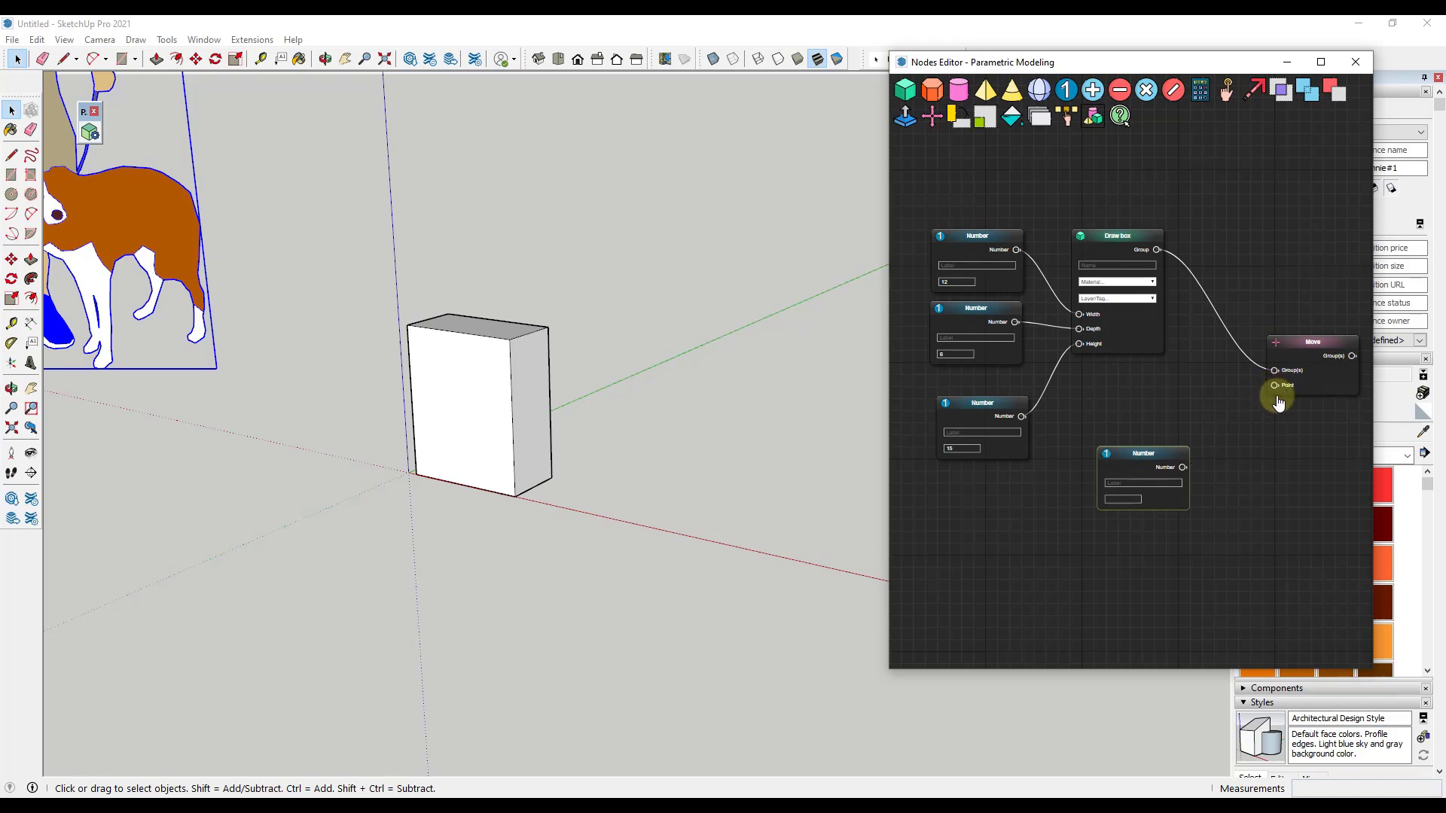
pyautogui.click(1132, 467)
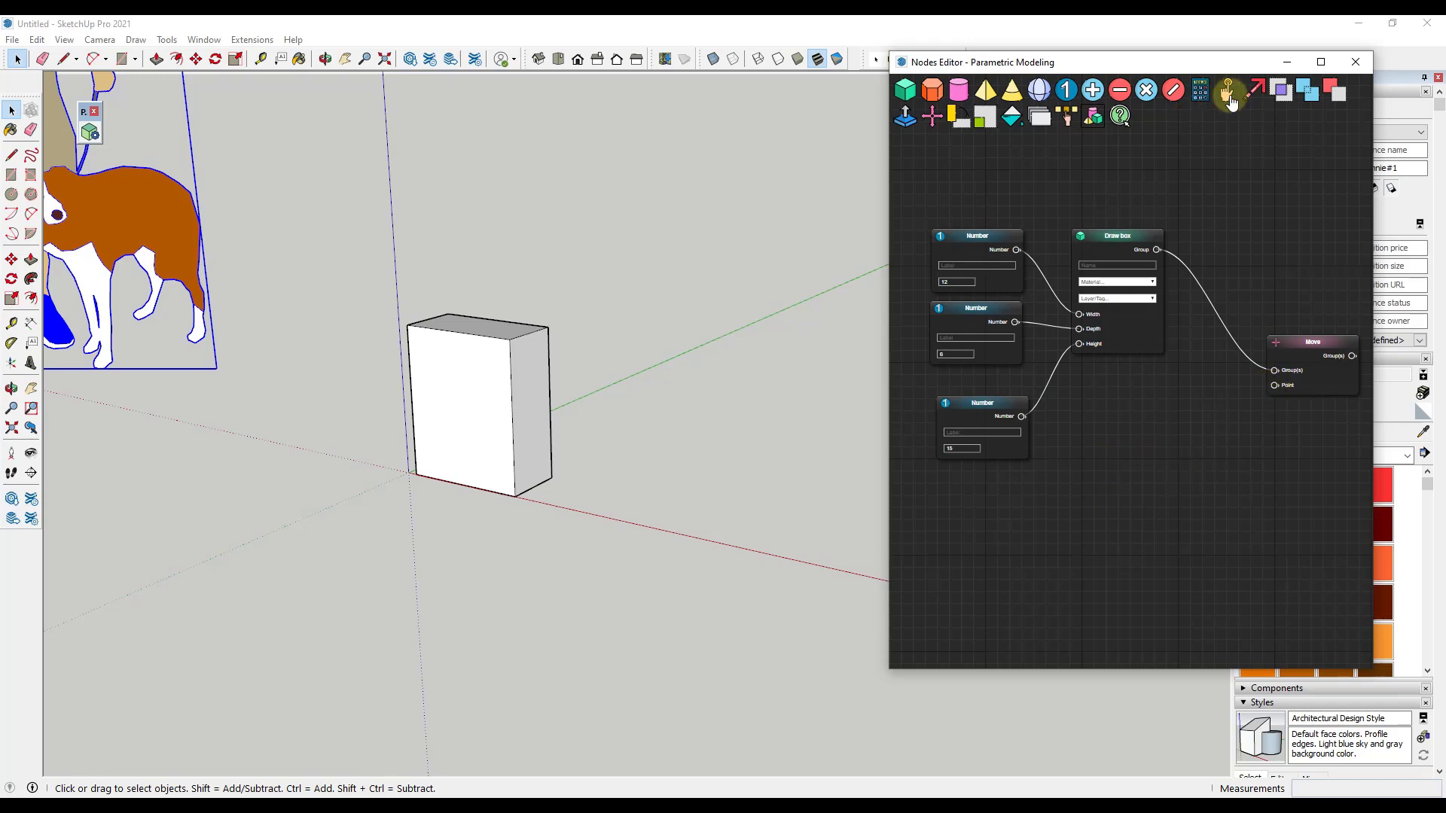
pyautogui.moveTo(1228, 94); pyautogui.dragTo(1134, 408)
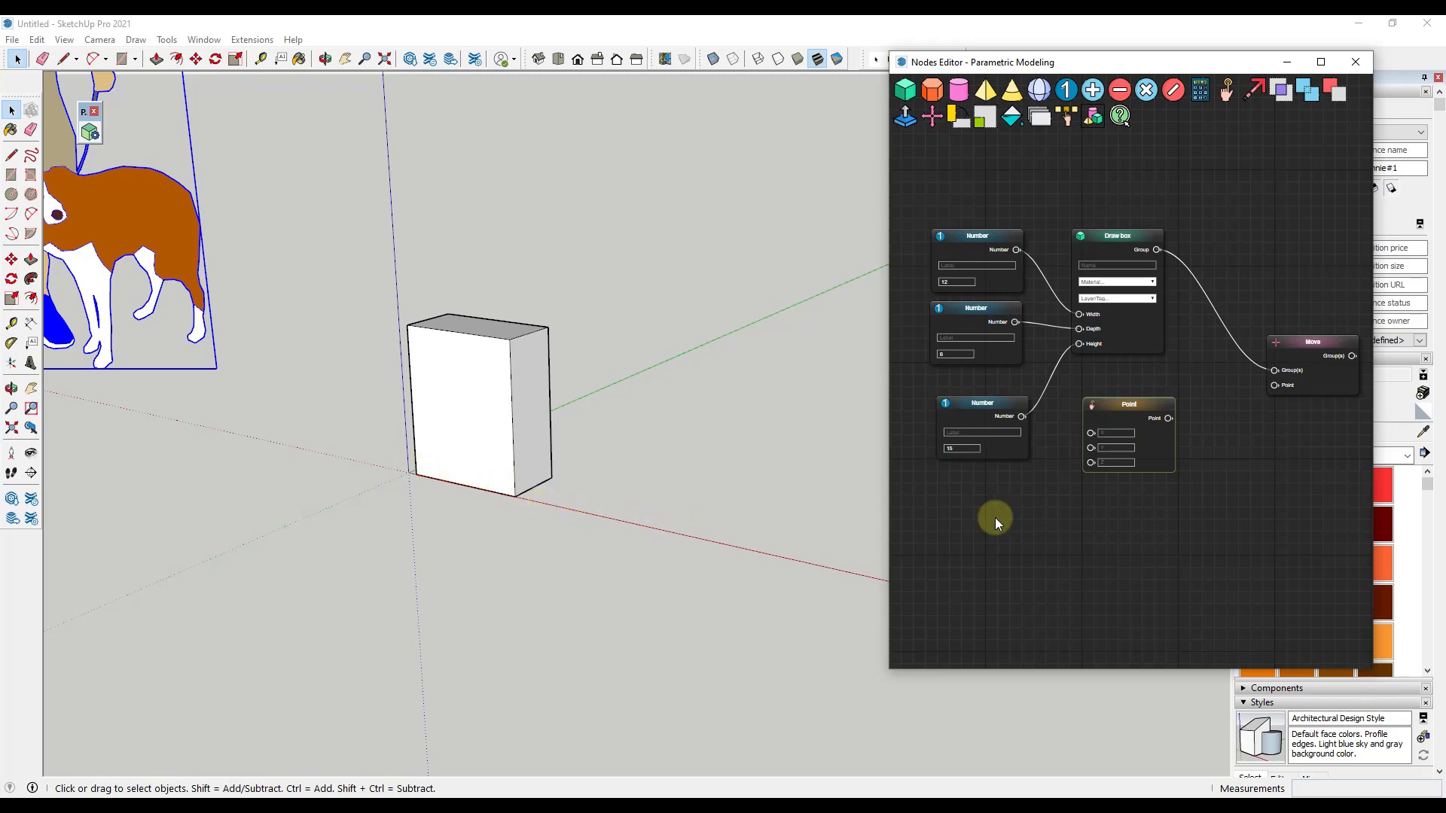
# Feed the Point node into Move's Point input with X set to 12
pyautogui.moveTo(1167, 418); pyautogui.dragTo(1274, 385)
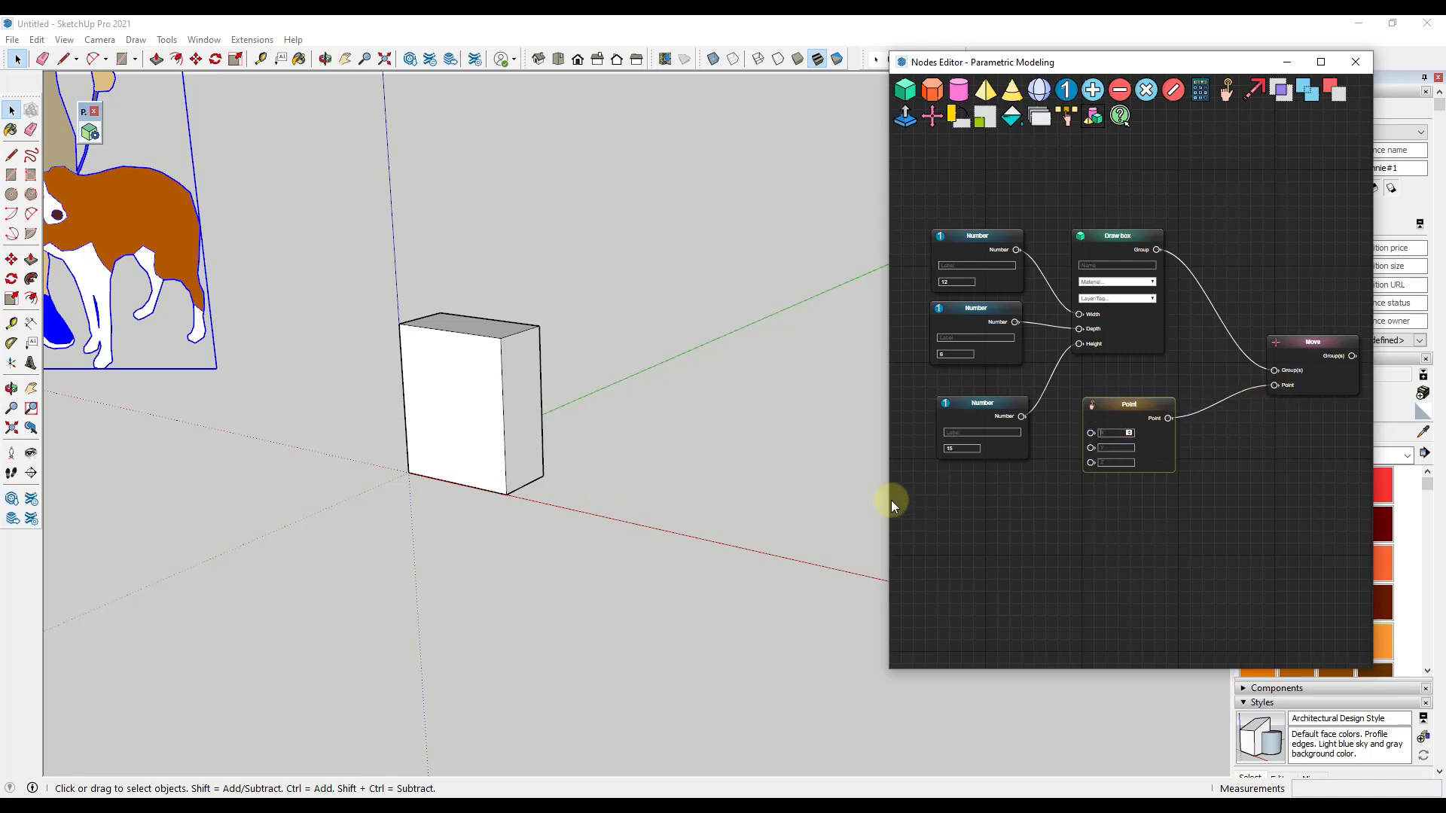
pyautogui.write('12')
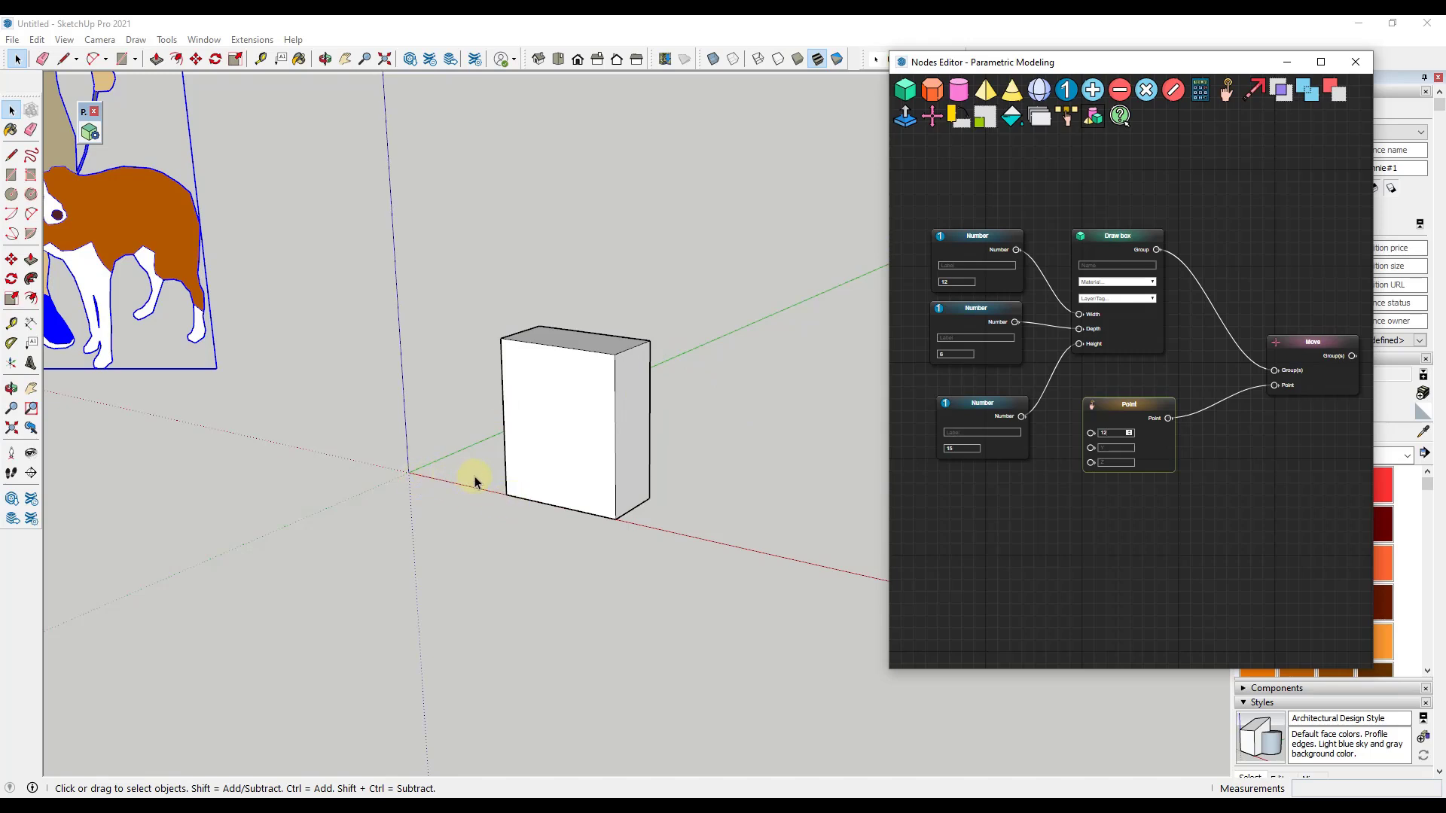
pyautogui.scroll(-3, 946, 519)
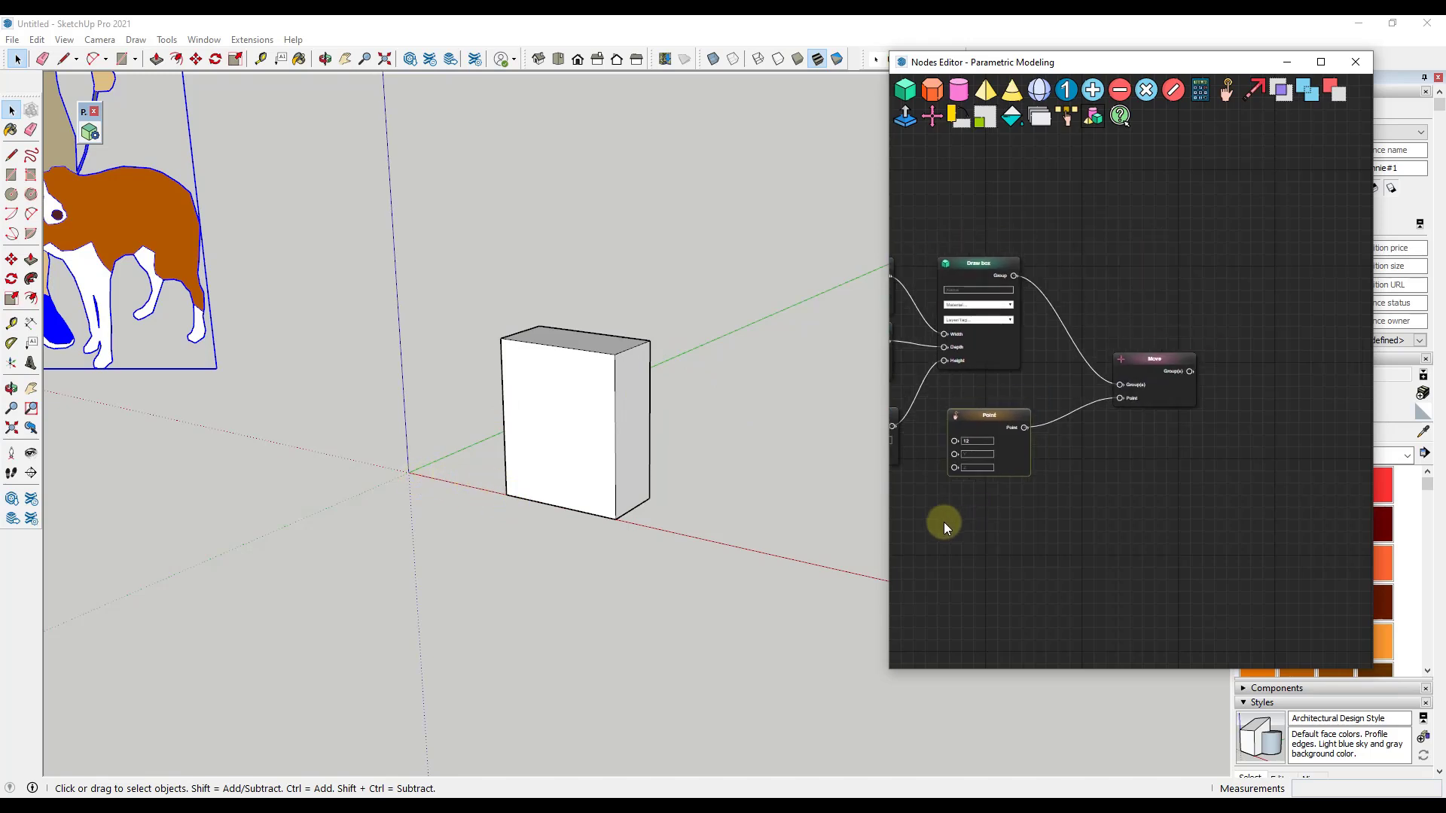
pyautogui.moveTo(1023, 532); pyautogui.dragTo(1036, 529)
pyautogui.moveTo(1121, 386); pyautogui.dragTo(1122, 275)
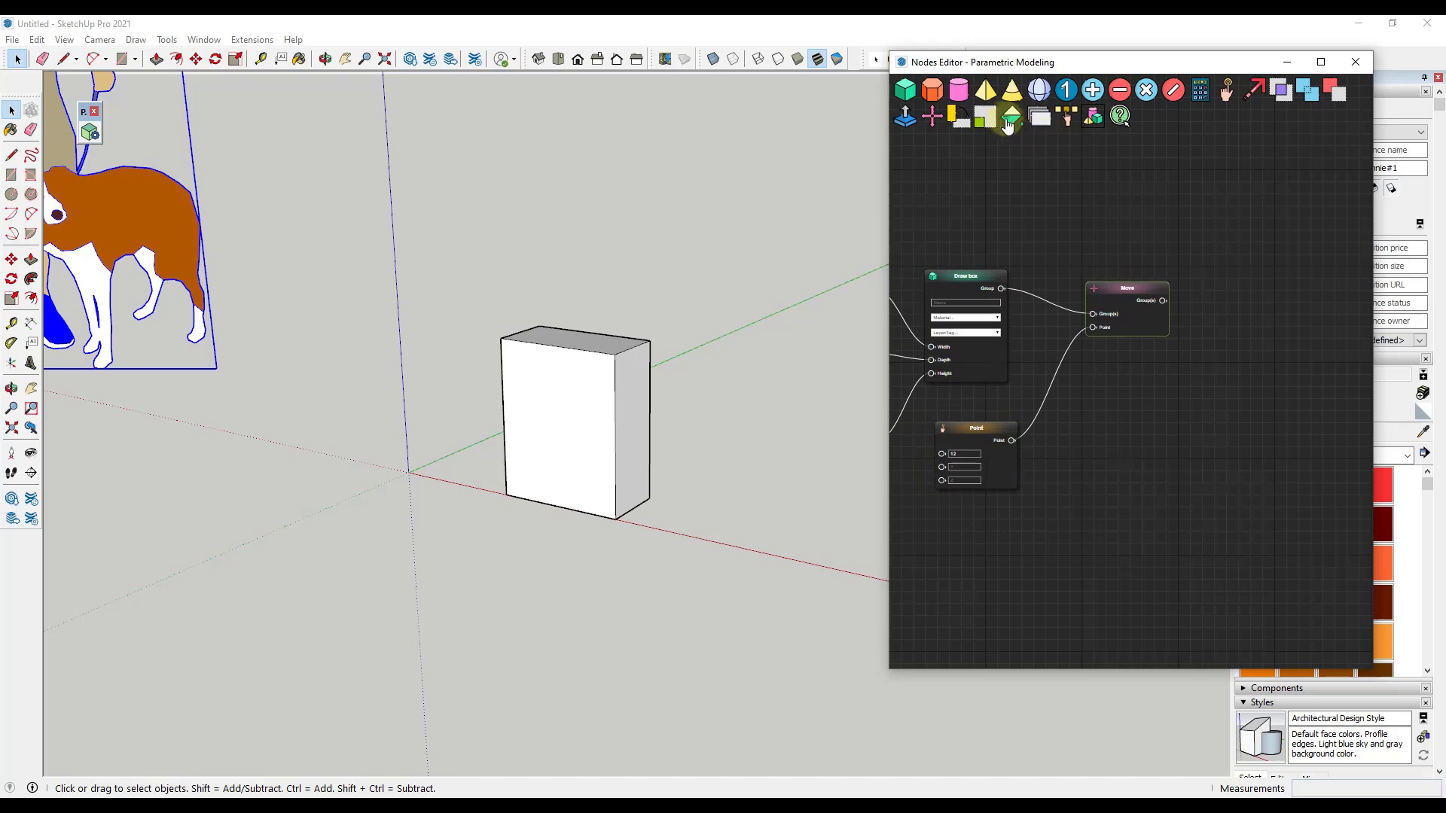
# Place a Paint node beside the Move node and wire Move's output into it
pyautogui.scroll(-2, 977, 259)
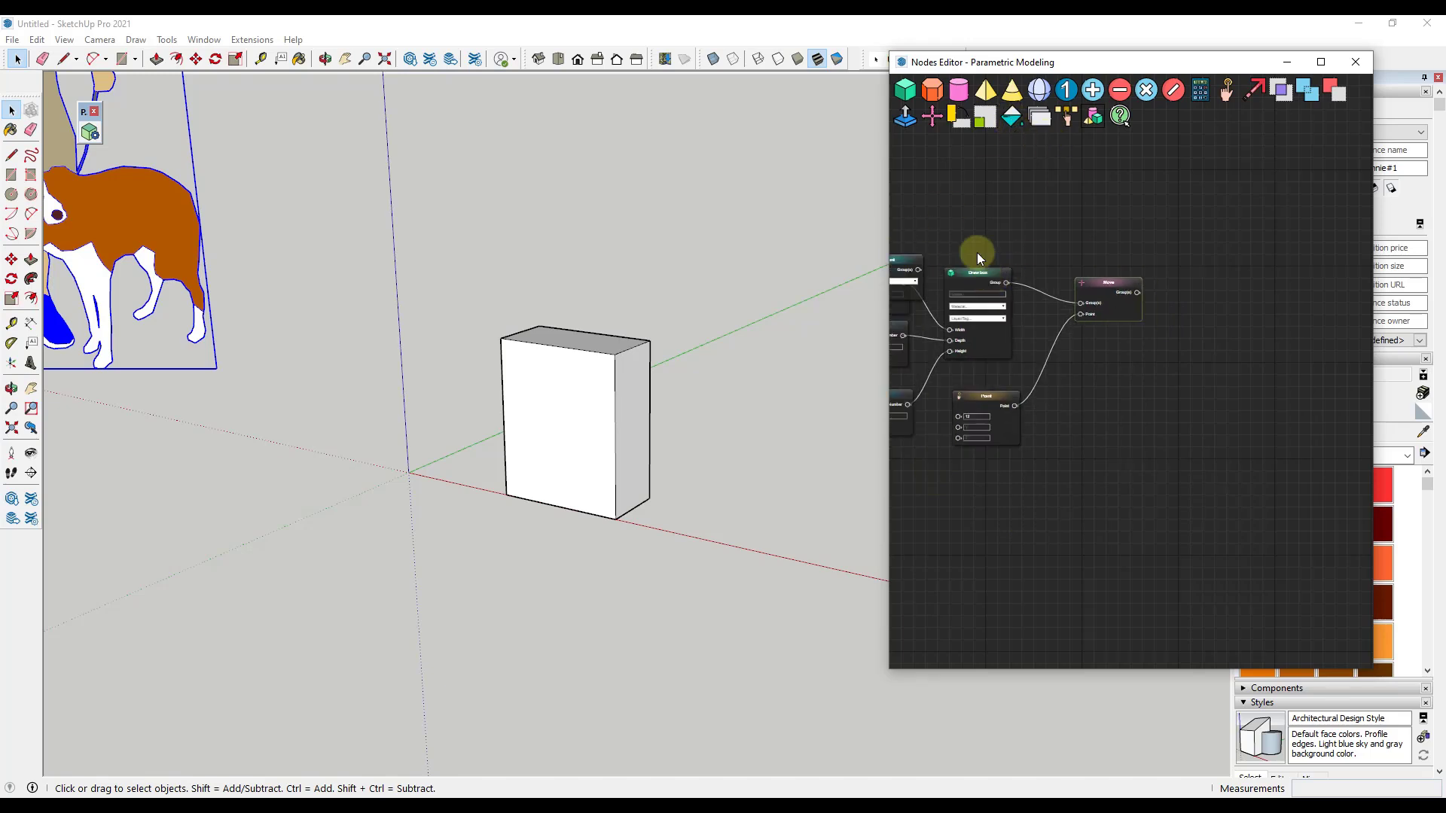
pyautogui.moveTo(978, 259); pyautogui.dragTo(1042, 224)
pyautogui.moveTo(955, 259); pyautogui.dragTo(1275, 258)
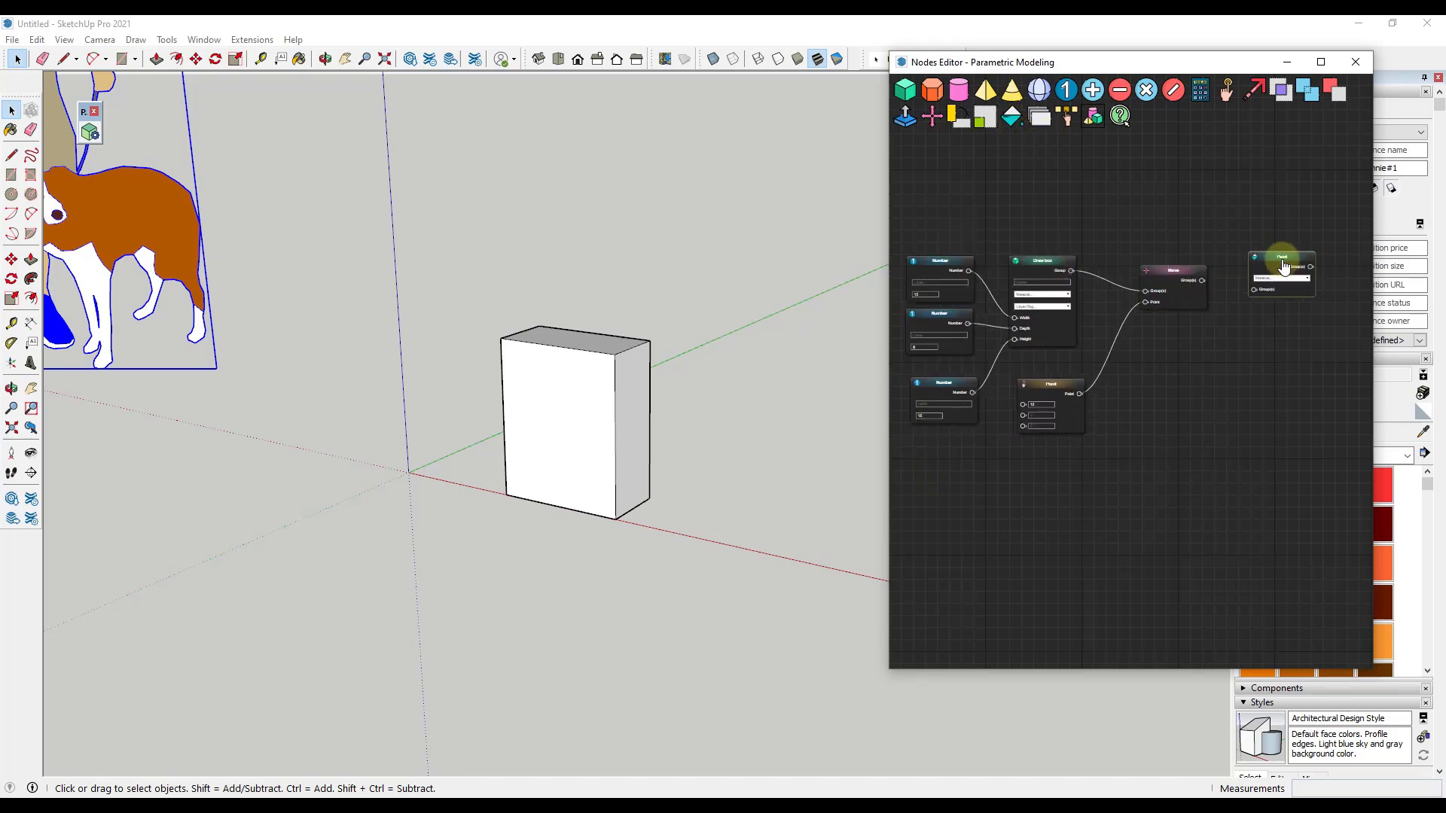
pyautogui.scroll(3, 1250, 290)
pyautogui.moveTo(1156, 280); pyautogui.dragTo(1252, 295)
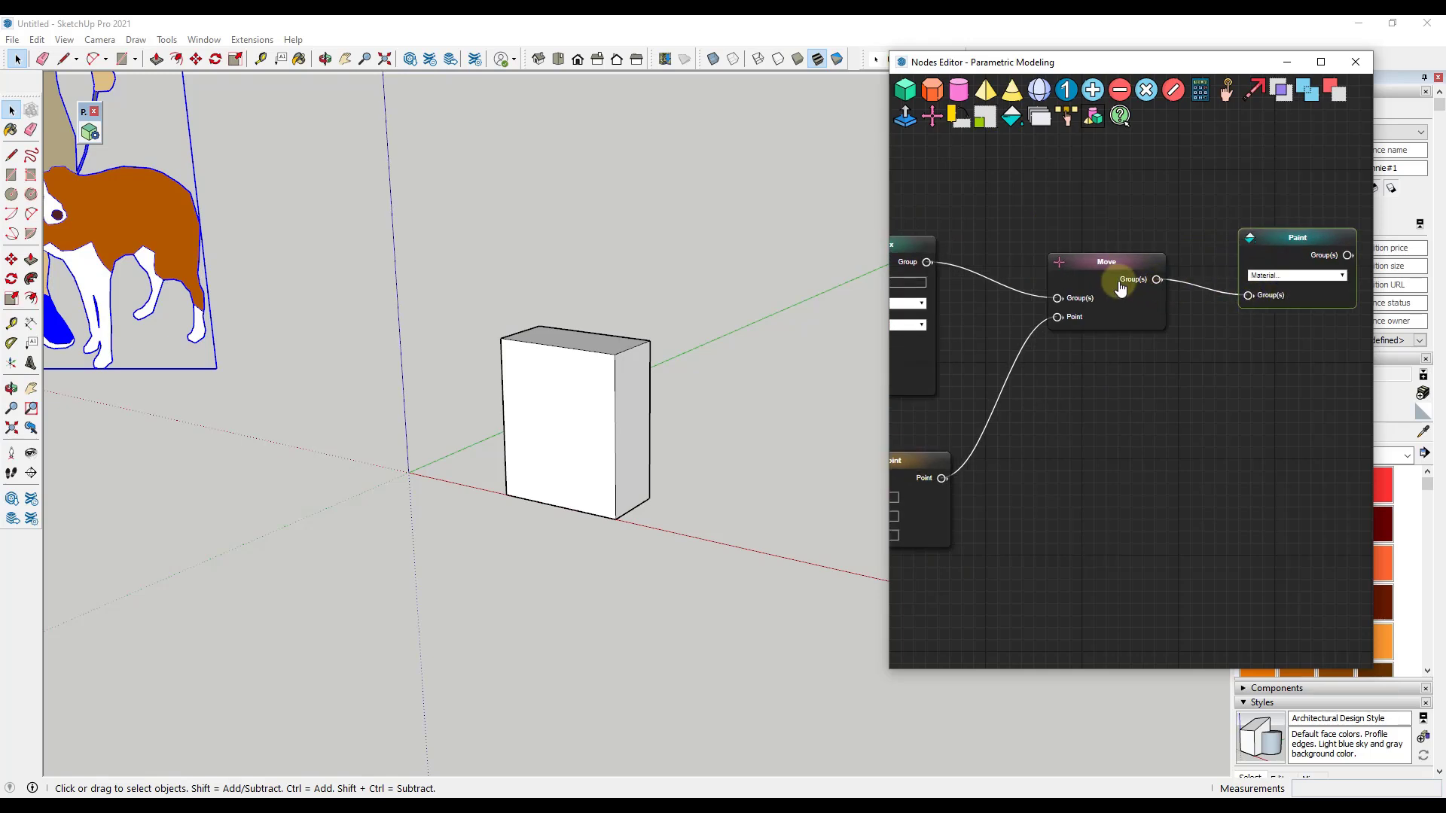
# Paint the box with Color A03, after briefly trying Color I05
pyautogui.click(1295, 275)
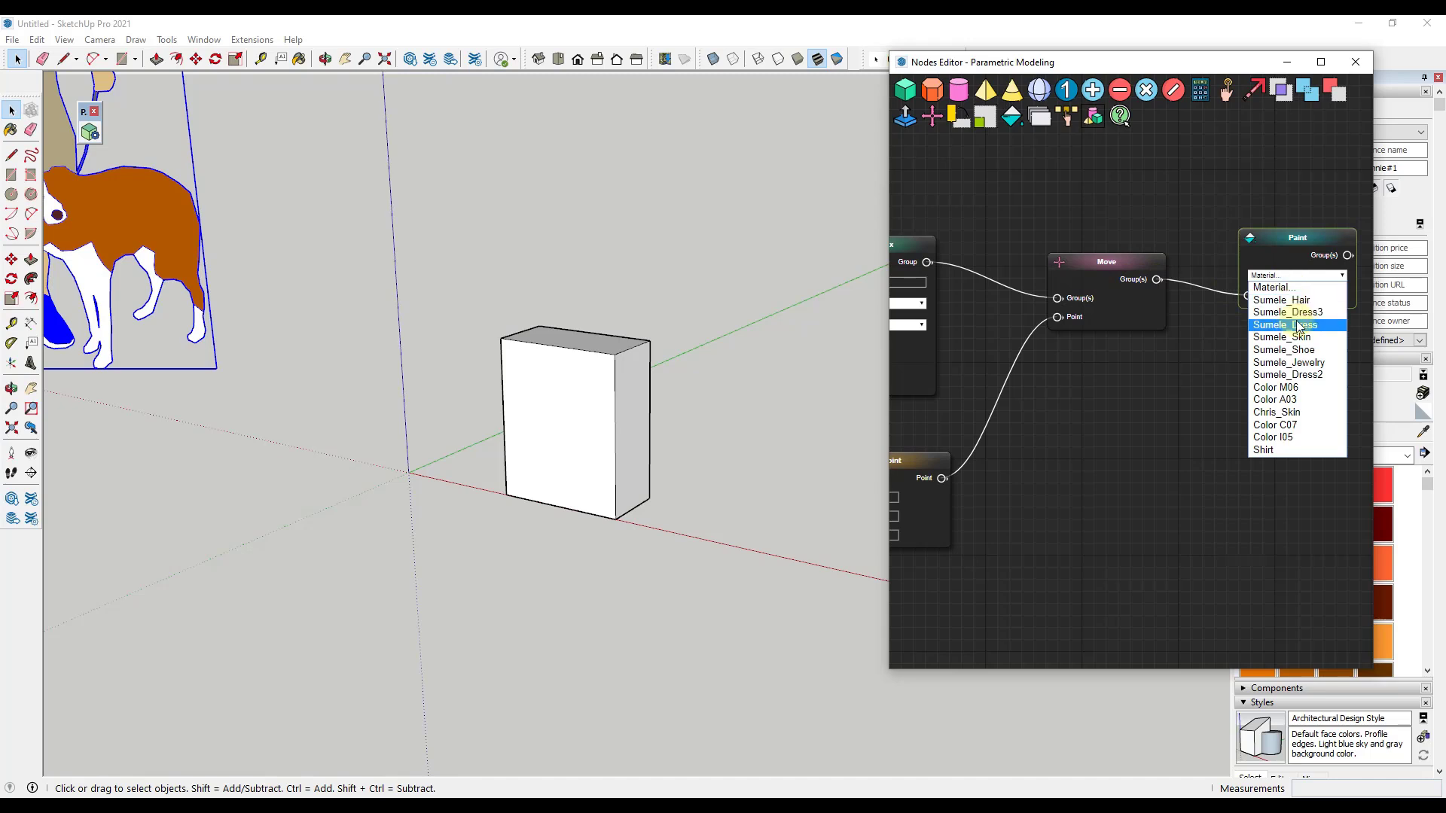
pyautogui.click(1289, 400)
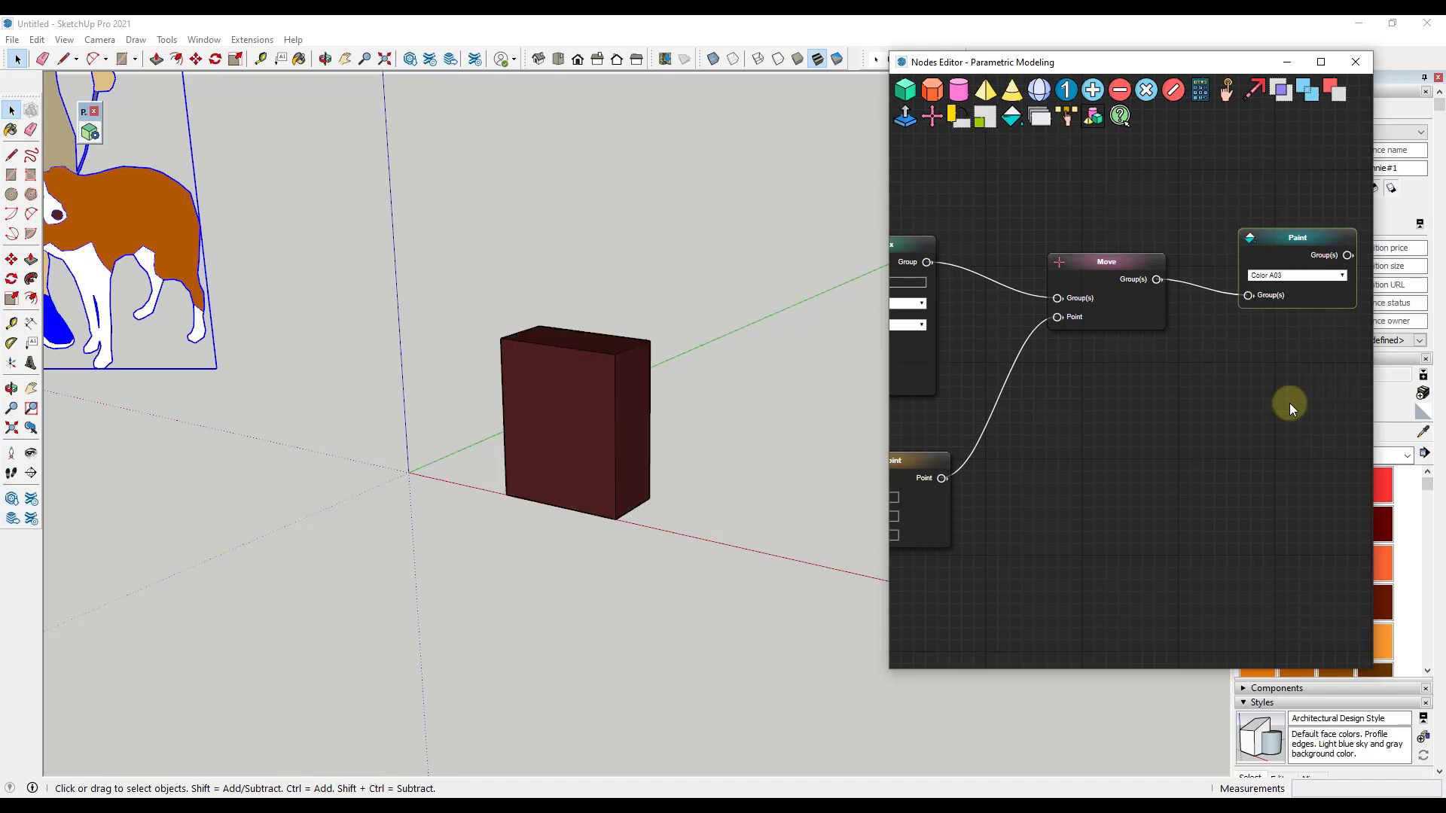
pyautogui.click(1290, 276)
pyautogui.click(1284, 440)
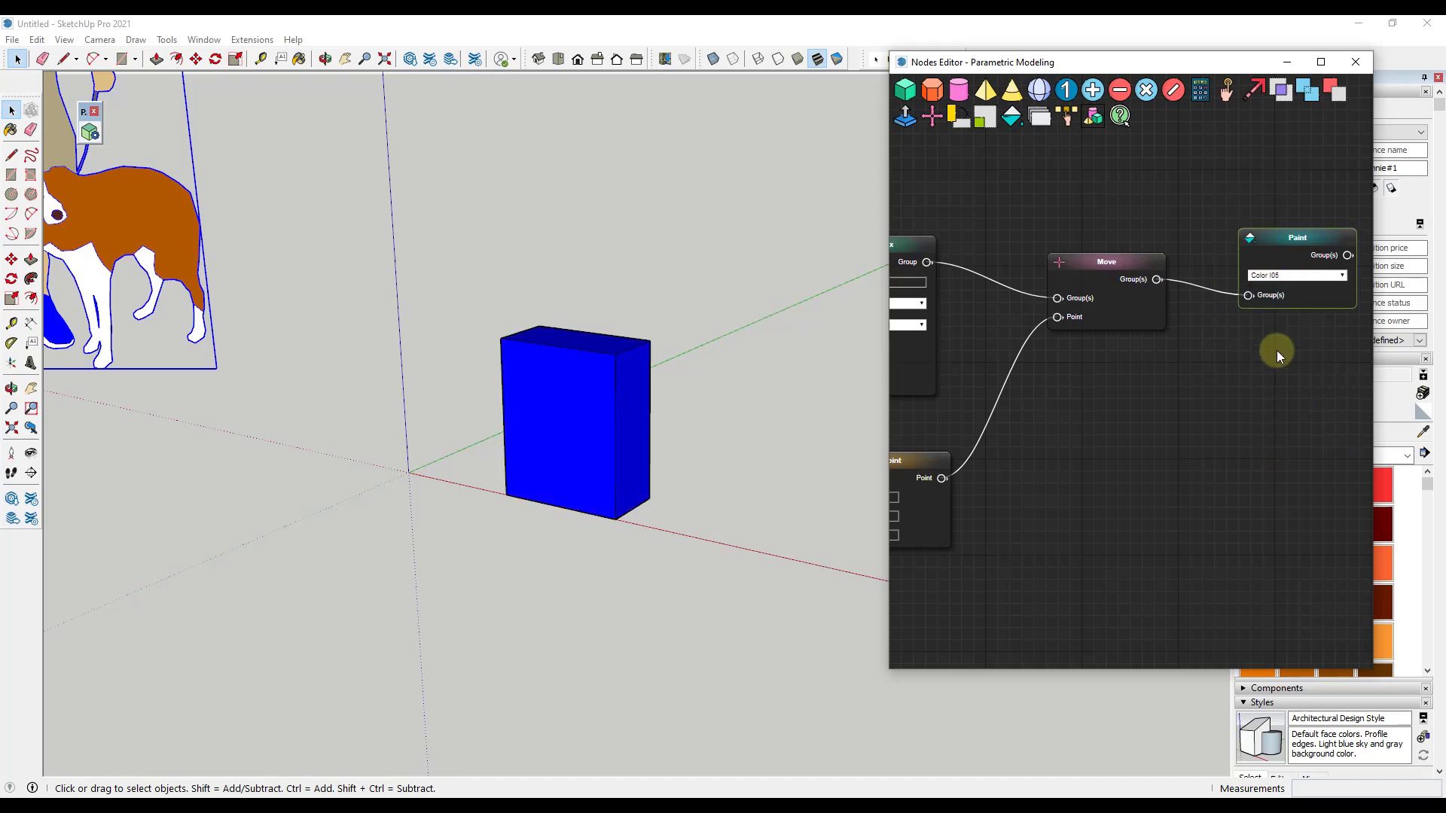
pyautogui.click(1280, 277)
pyautogui.click(1291, 410)
pyautogui.scroll(-2, 598, 431)
pyautogui.scroll(-3, 1197, 401)
pyautogui.moveTo(1204, 407)
pyautogui.mouseDown()
pyautogui.moveTo(968, 406)
pyautogui.moveTo(1209, 384)
pyautogui.mouseUp()
pyautogui.scroll(1, 1209, 384)
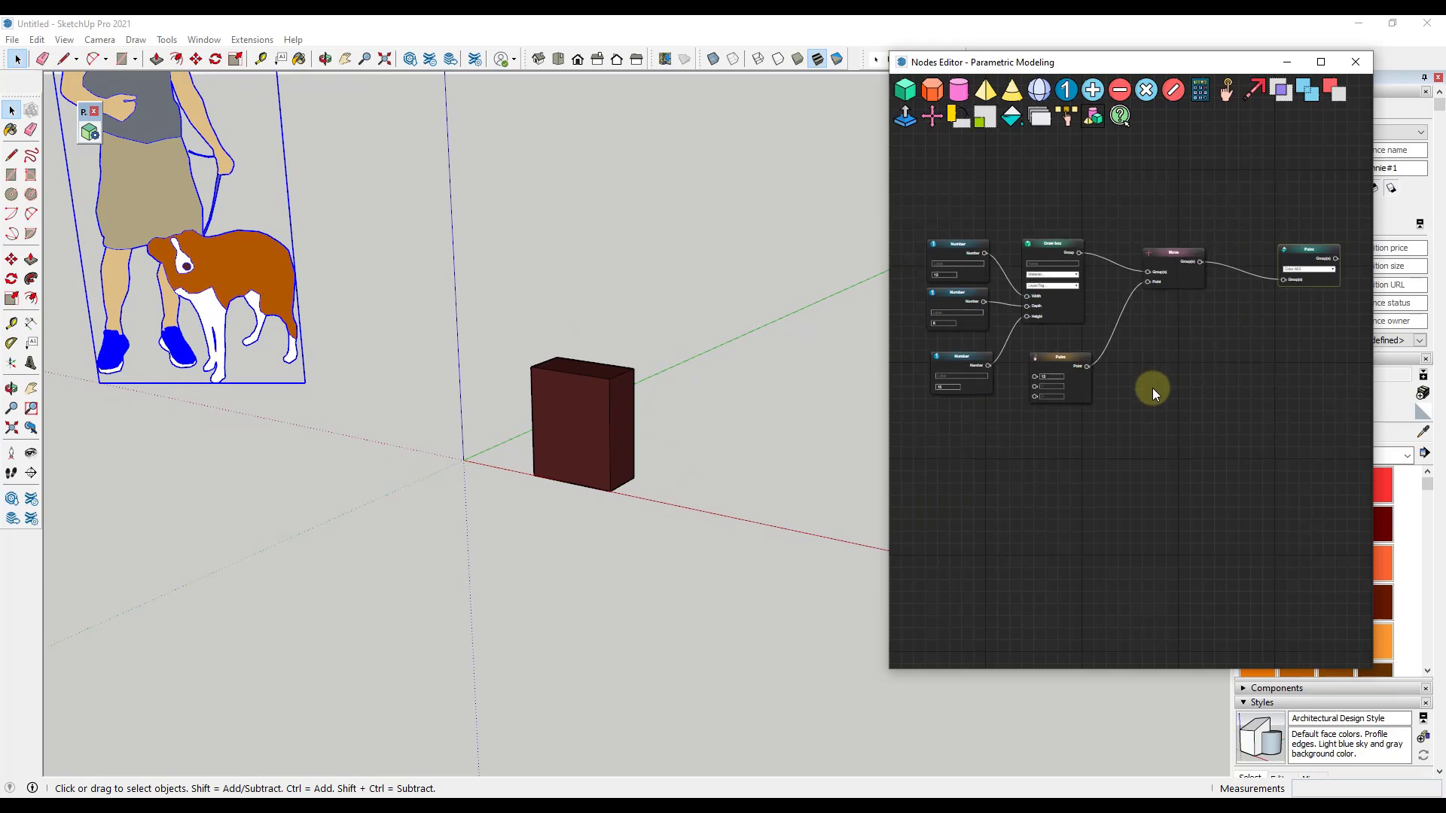
pyautogui.scroll(-1, 1145, 426)
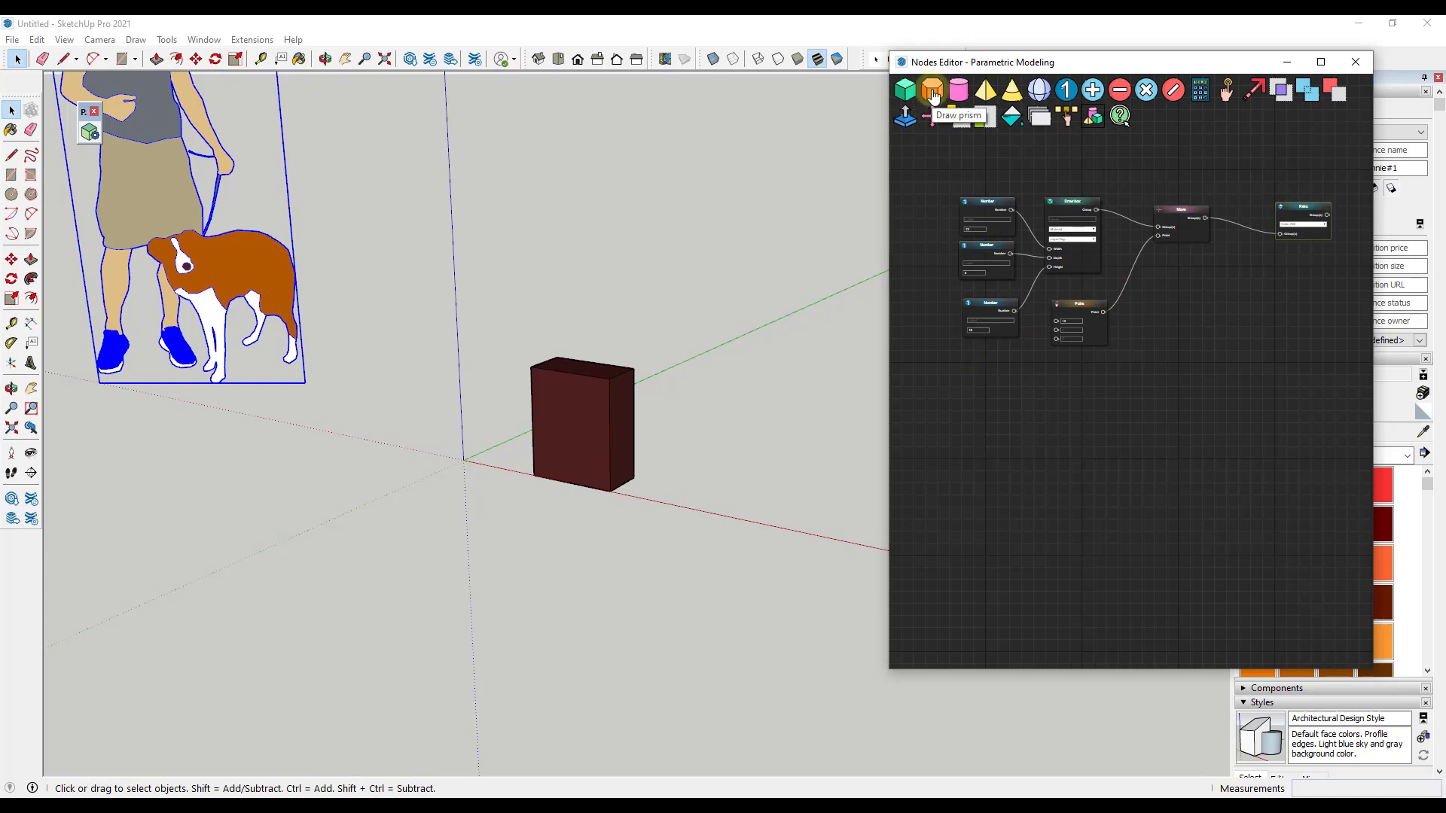
# Add a Draw prism node to the graph and place it up and to the right
pyautogui.moveTo(932, 94)
pyautogui.mouseDown()
pyautogui.moveTo(984, 178)
pyautogui.moveTo(975, 407)
pyautogui.mouseUp()
pyautogui.scroll(4, 987, 418)
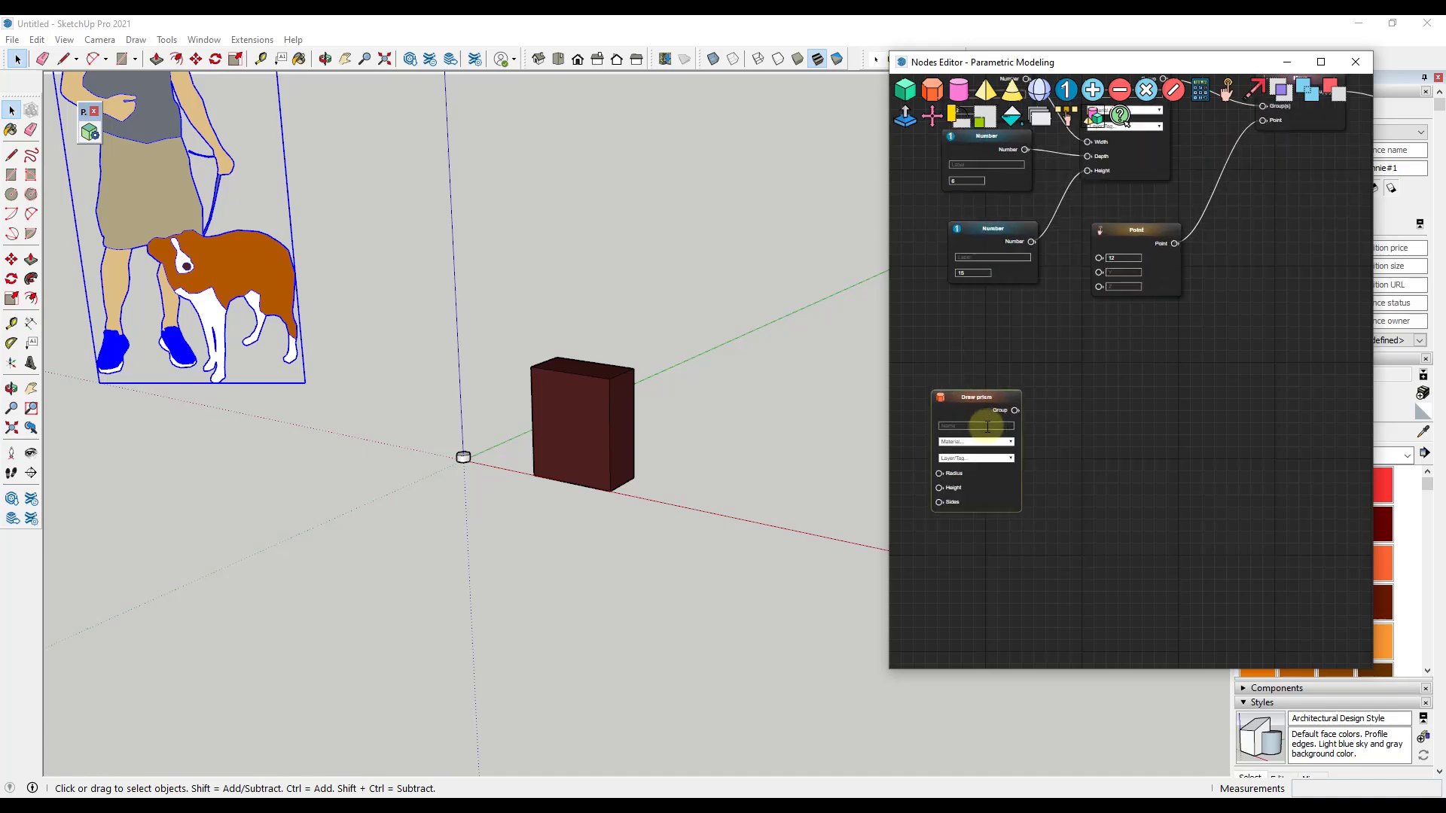
pyautogui.scroll(2, 994, 449)
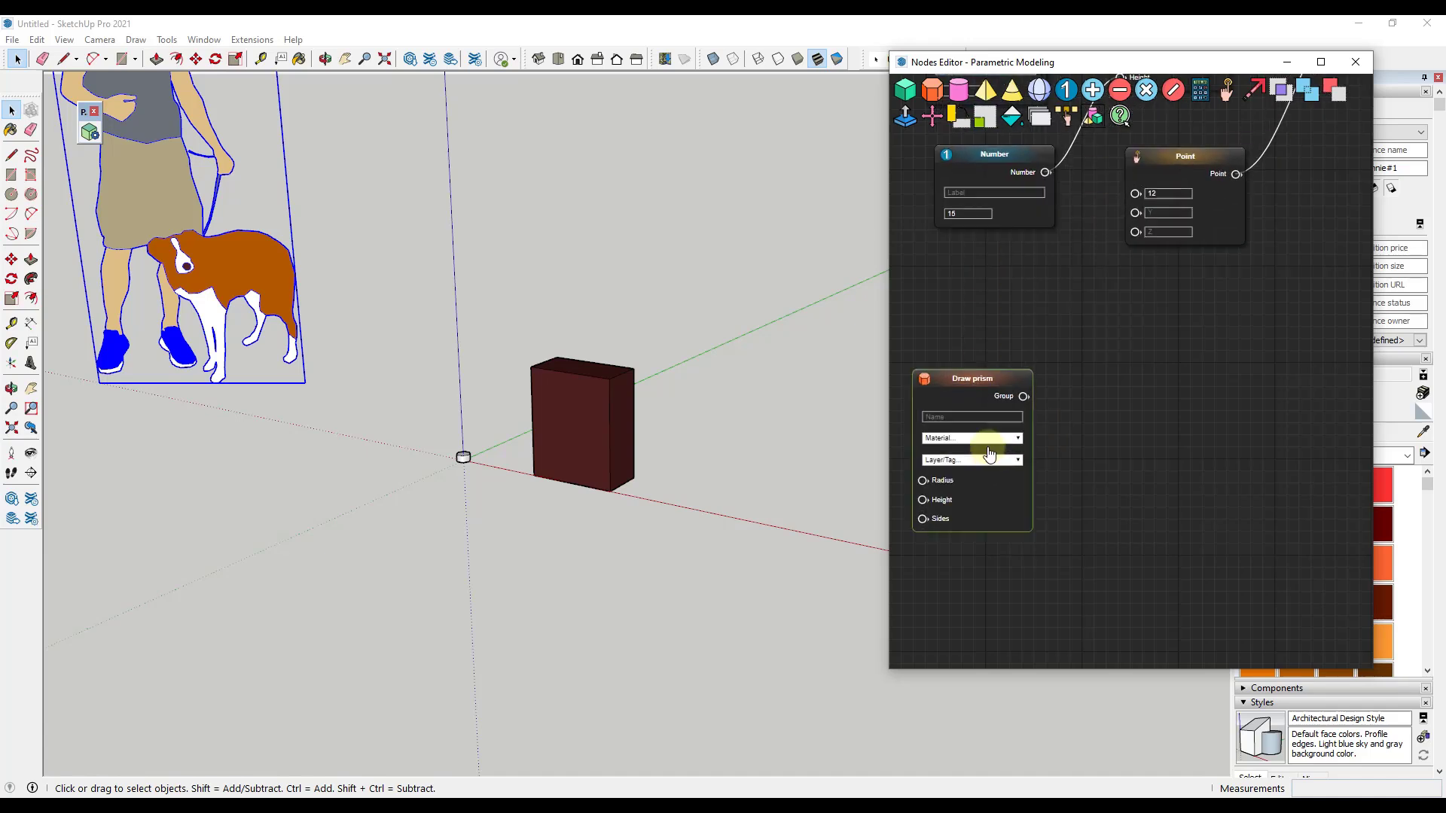
pyautogui.moveTo(973, 414)
pyautogui.mouseDown()
pyautogui.moveTo(1069, 369)
pyautogui.moveTo(1095, 378)
pyautogui.mouseUp()
pyautogui.scroll(-1, 1019, 399)
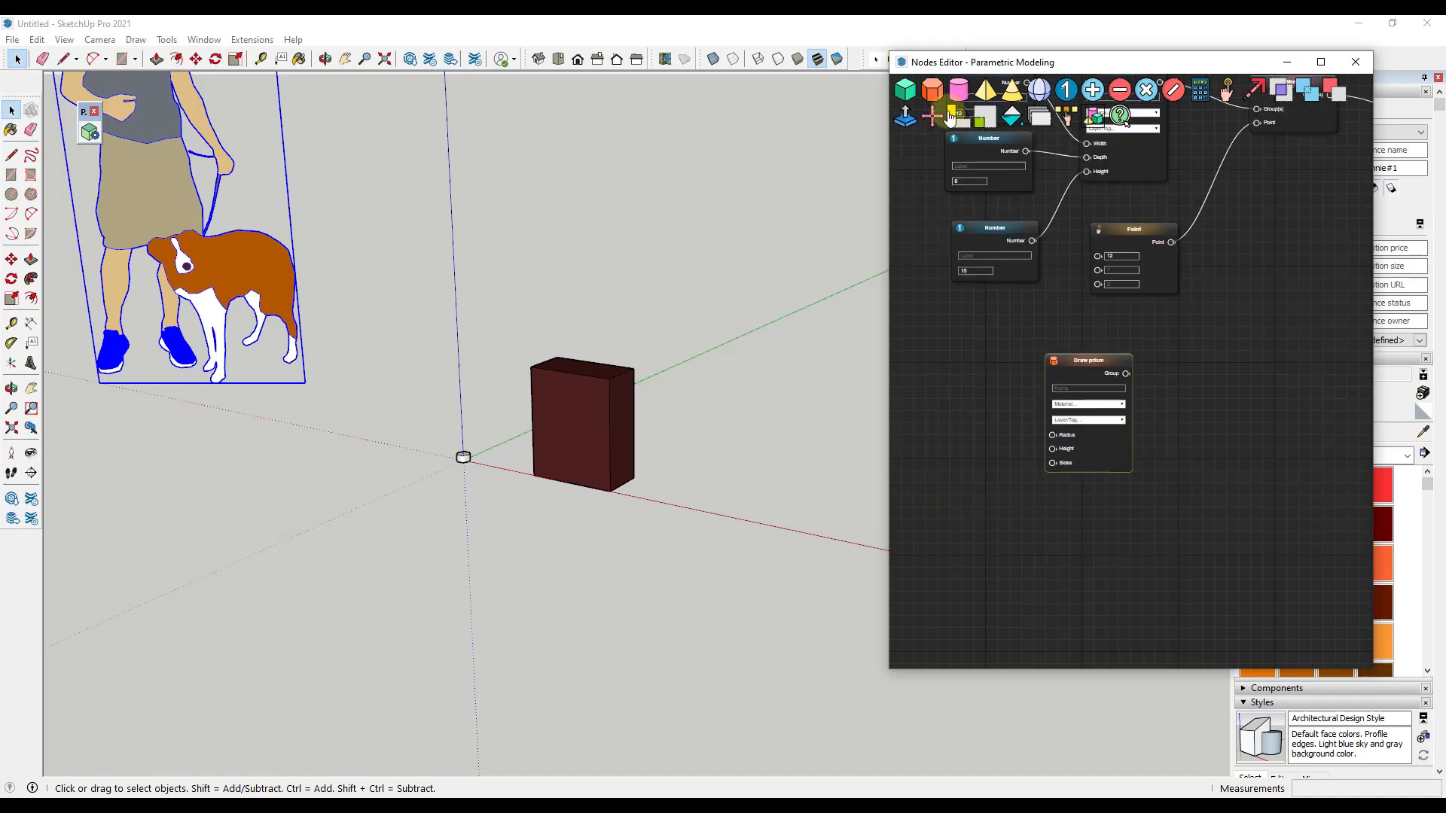
pyautogui.moveTo(1005, 244)
pyautogui.mouseDown()
pyautogui.moveTo(926, 419)
pyautogui.moveTo(1075, 229)
pyautogui.mouseUp()
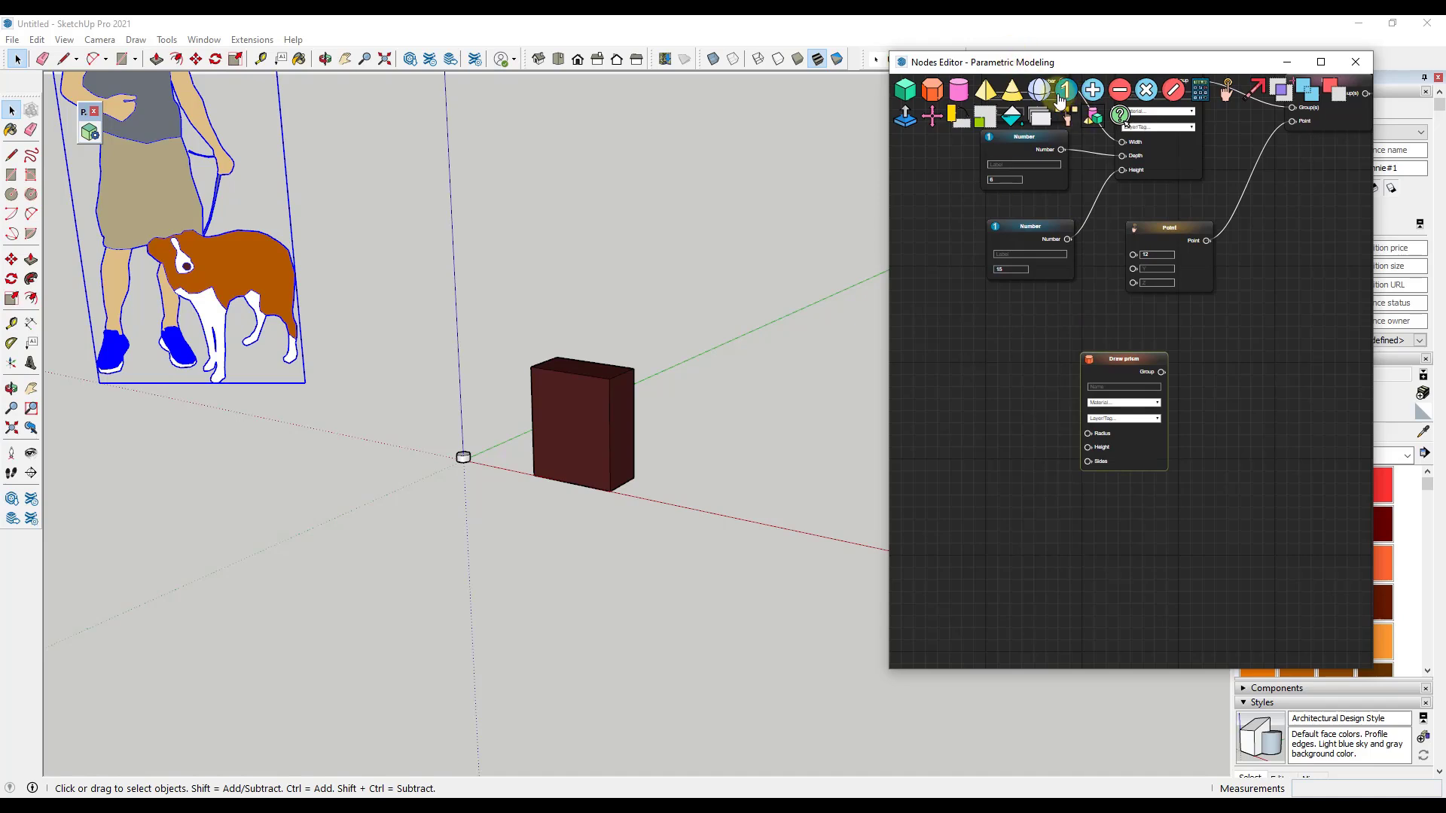
# Add a Number node and line it up with Draw prism's inputs beside the Point node
pyautogui.click(1067, 90)
pyautogui.scroll(-2, 1007, 360)
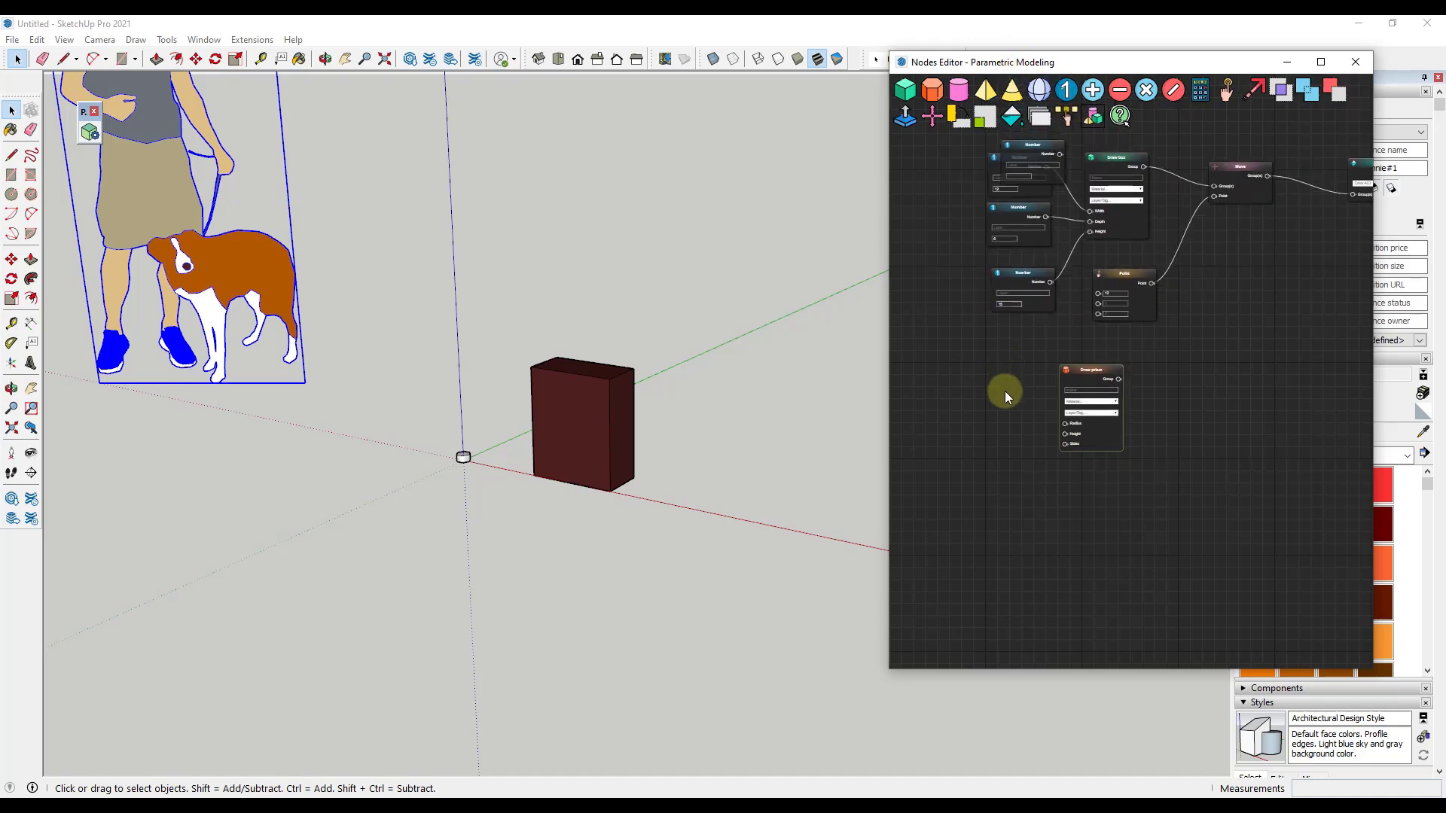
pyautogui.moveTo(1046, 164)
pyautogui.mouseDown()
pyautogui.moveTo(997, 346)
pyautogui.moveTo(968, 387)
pyautogui.moveTo(1075, 452)
pyautogui.moveTo(1091, 429)
pyautogui.mouseUp()
pyautogui.scroll(3, 1026, 460)
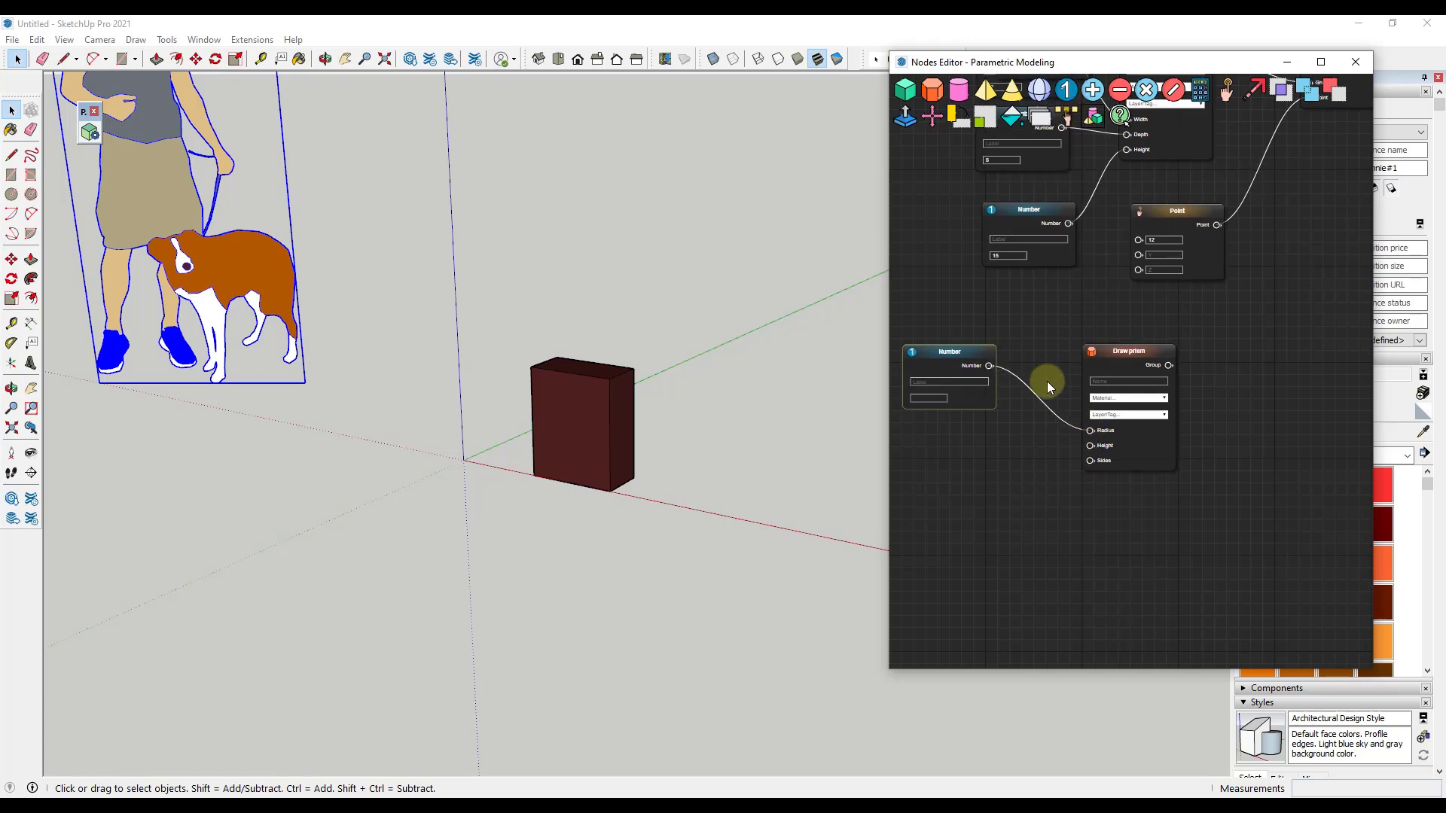
pyautogui.moveTo(1042, 361); pyautogui.dragTo(1033, 505)
pyautogui.moveTo(1030, 193)
pyautogui.mouseDown()
pyautogui.moveTo(964, 684)
pyautogui.moveTo(943, 608)
pyautogui.moveTo(997, 481)
pyautogui.mouseUp()
pyautogui.moveTo(1096, 364)
pyautogui.mouseDown()
pyautogui.moveTo(1167, 381)
pyautogui.moveTo(1211, 361)
pyautogui.mouseUp()
pyautogui.moveTo(977, 488)
pyautogui.mouseDown()
pyautogui.moveTo(1179, 490)
pyautogui.moveTo(979, 494)
pyautogui.moveTo(1189, 467)
pyautogui.mouseUp()
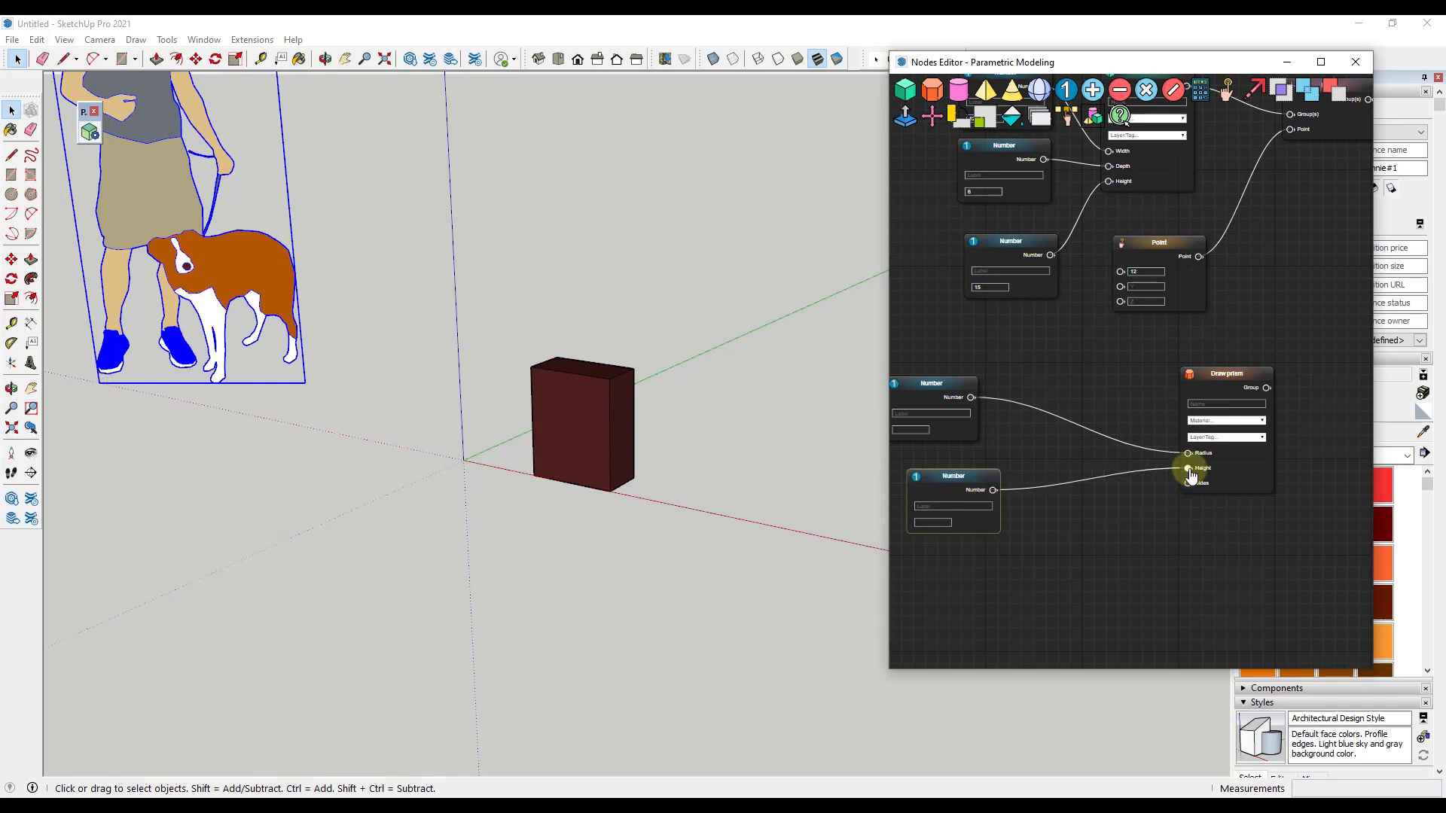
# Set the prism's Radius Number node to 12 and its Height Number node to 4
pyautogui.click(908, 431)
pyautogui.write('120')
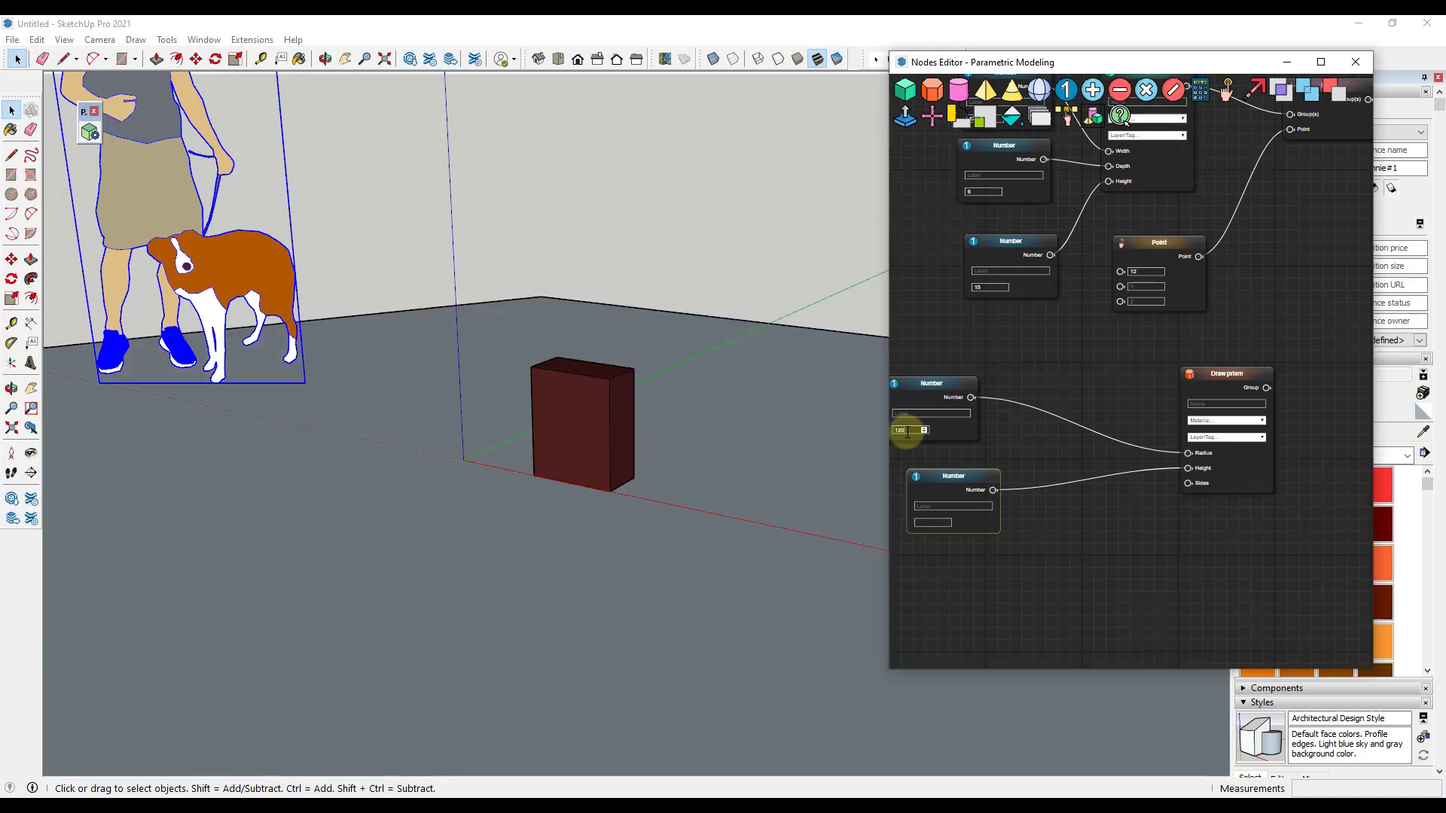
pyautogui.press('BackSpace')
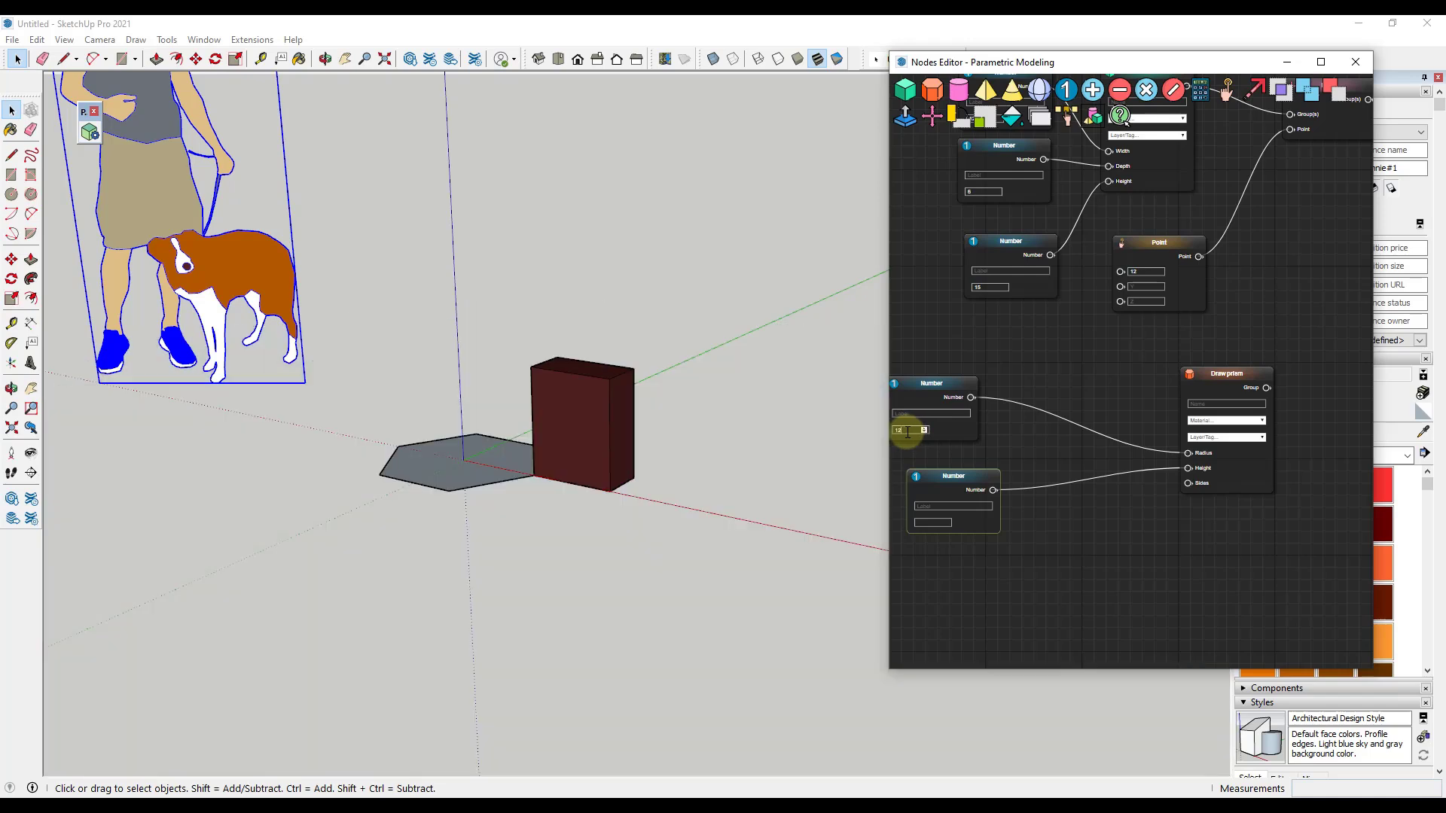
pyautogui.click(927, 520)
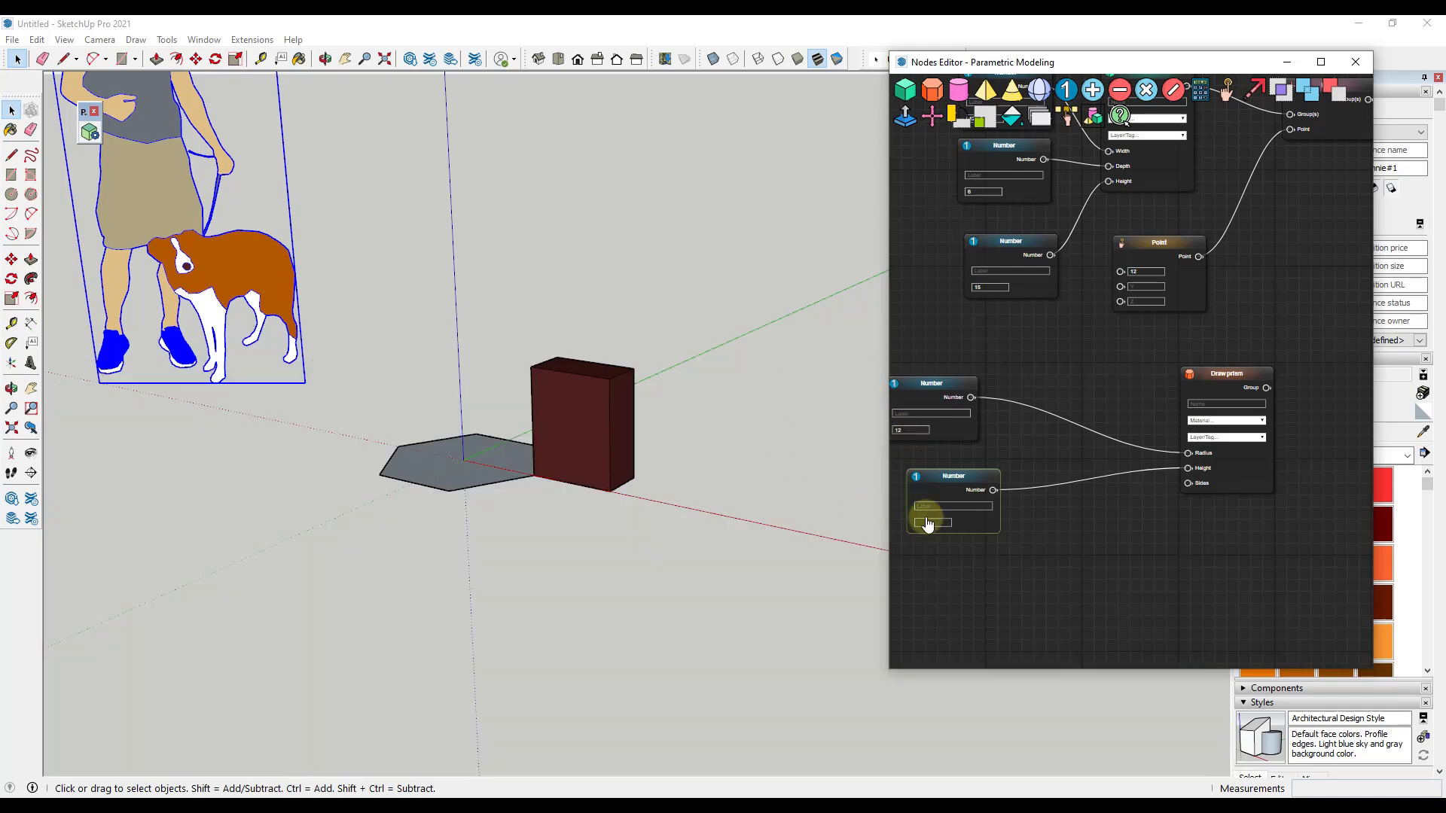
pyautogui.write('4')
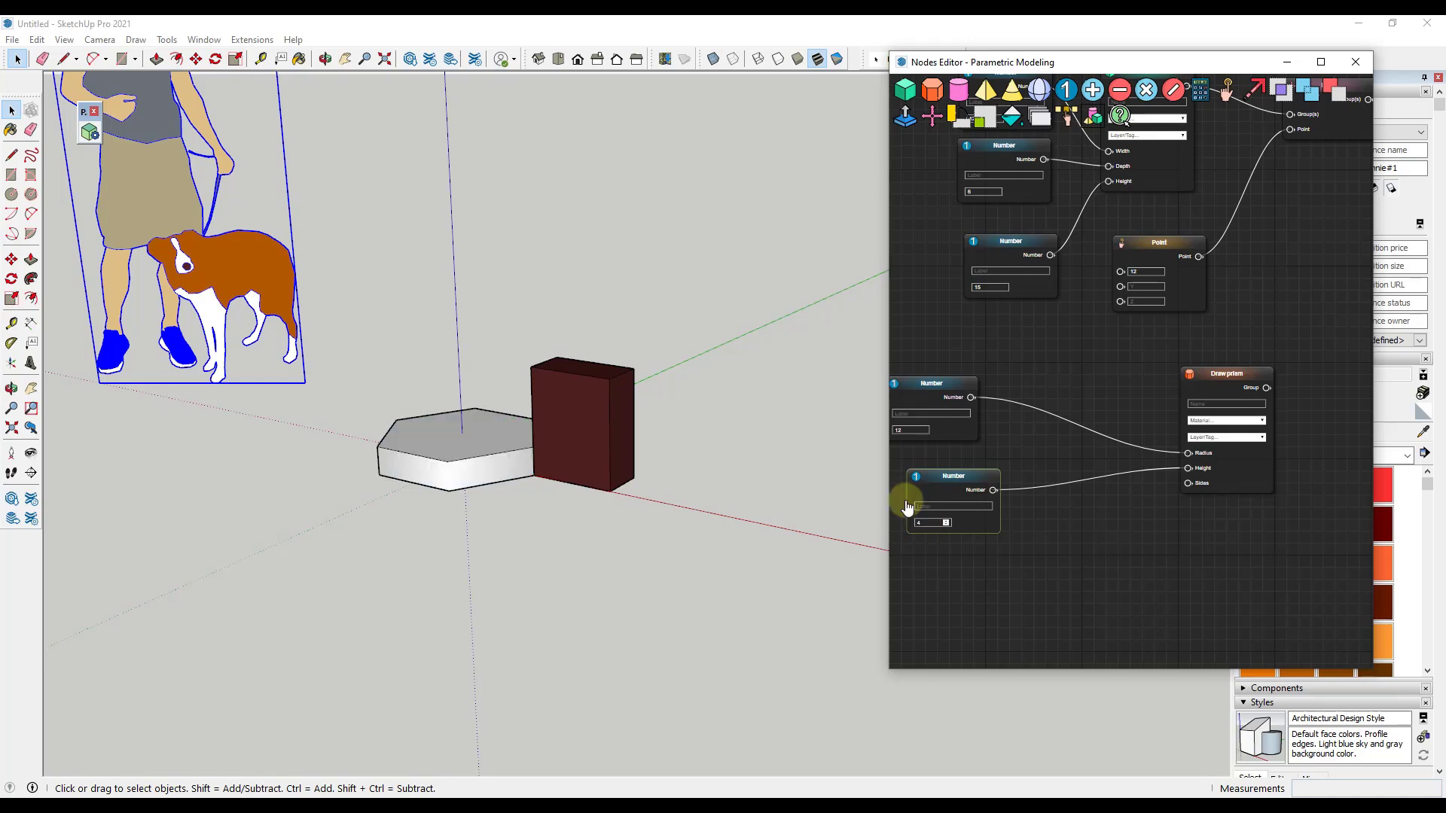
# Change the Point node's X to 24 and shift the Draw prism node further left
pyautogui.click(1141, 271)
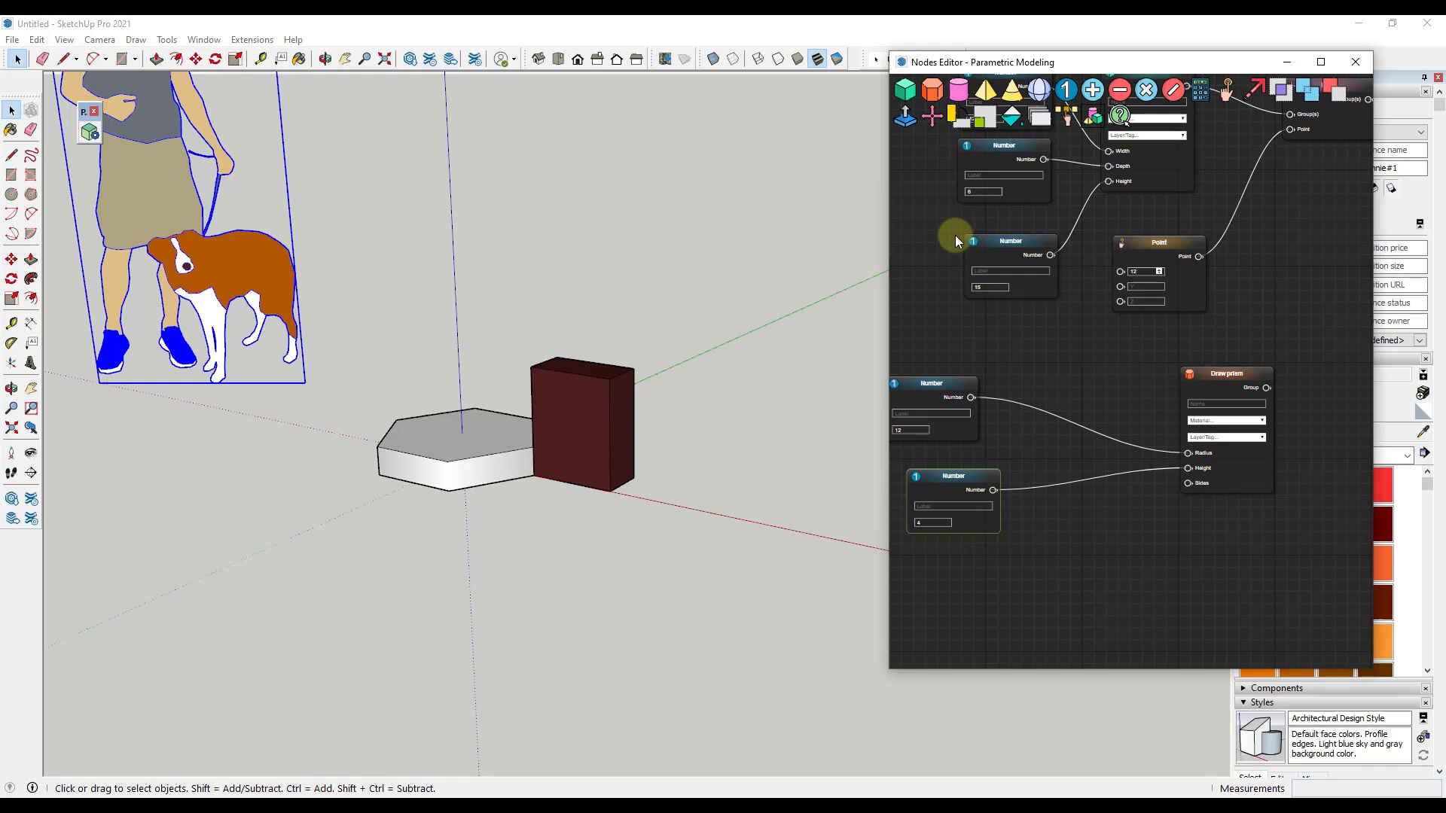
pyautogui.write('24')
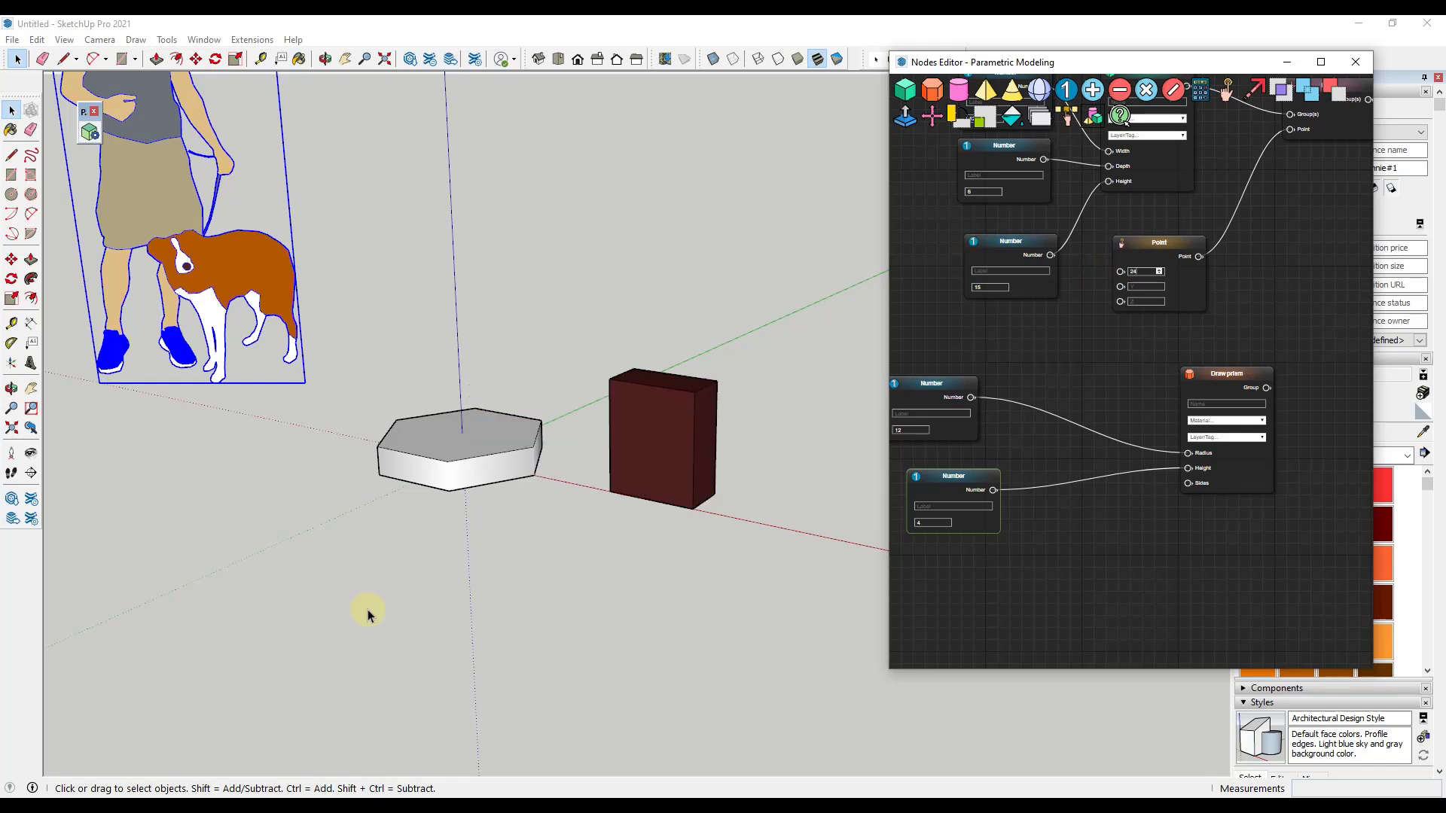
pyautogui.moveTo(1153, 446)
pyautogui.mouseDown()
pyautogui.moveTo(1106, 430)
pyautogui.moveTo(1028, 449)
pyautogui.mouseUp()
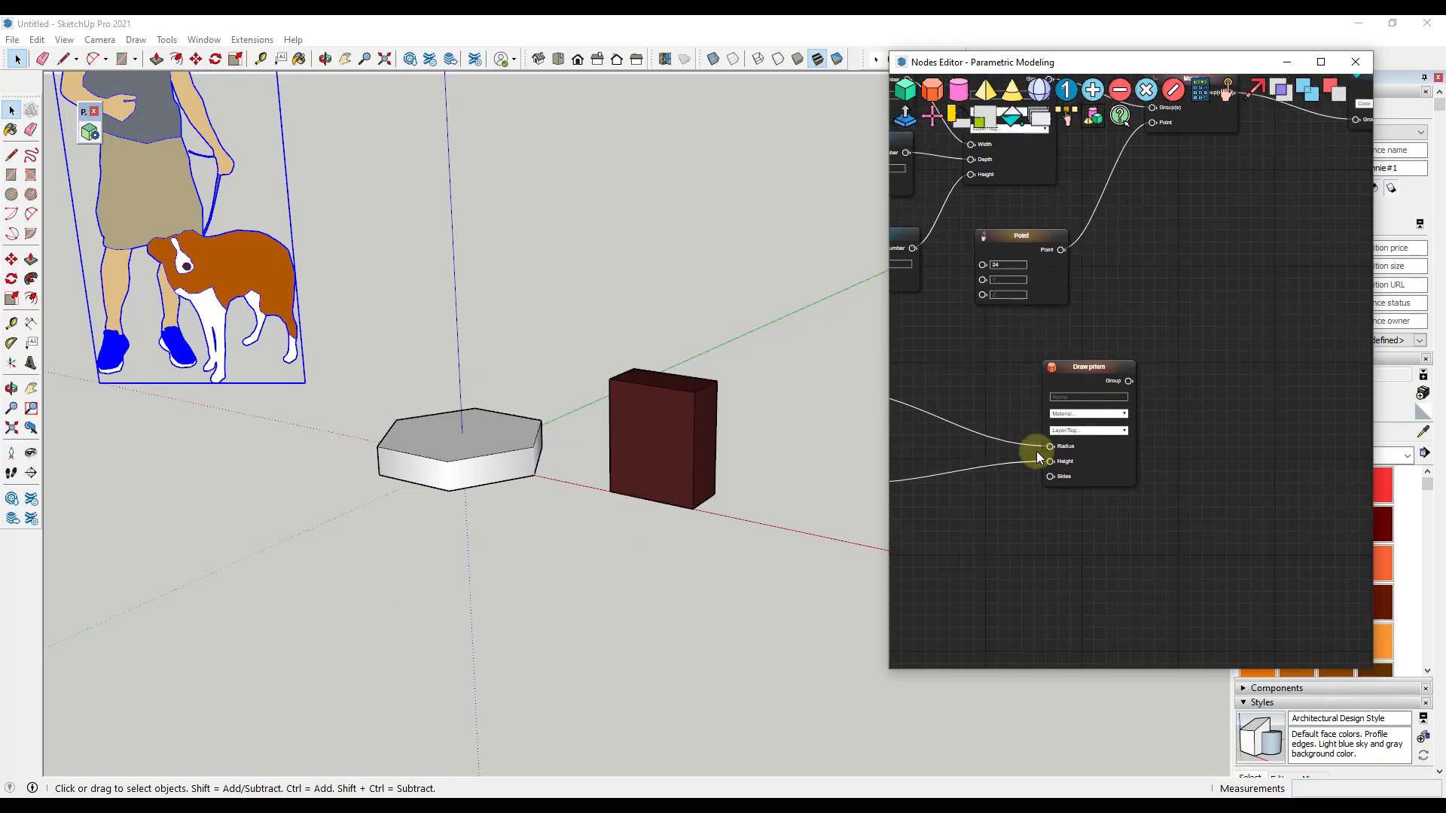
pyautogui.moveTo(1158, 440); pyautogui.dragTo(1098, 452)
pyautogui.moveTo(1039, 390); pyautogui.dragTo(1030, 394)
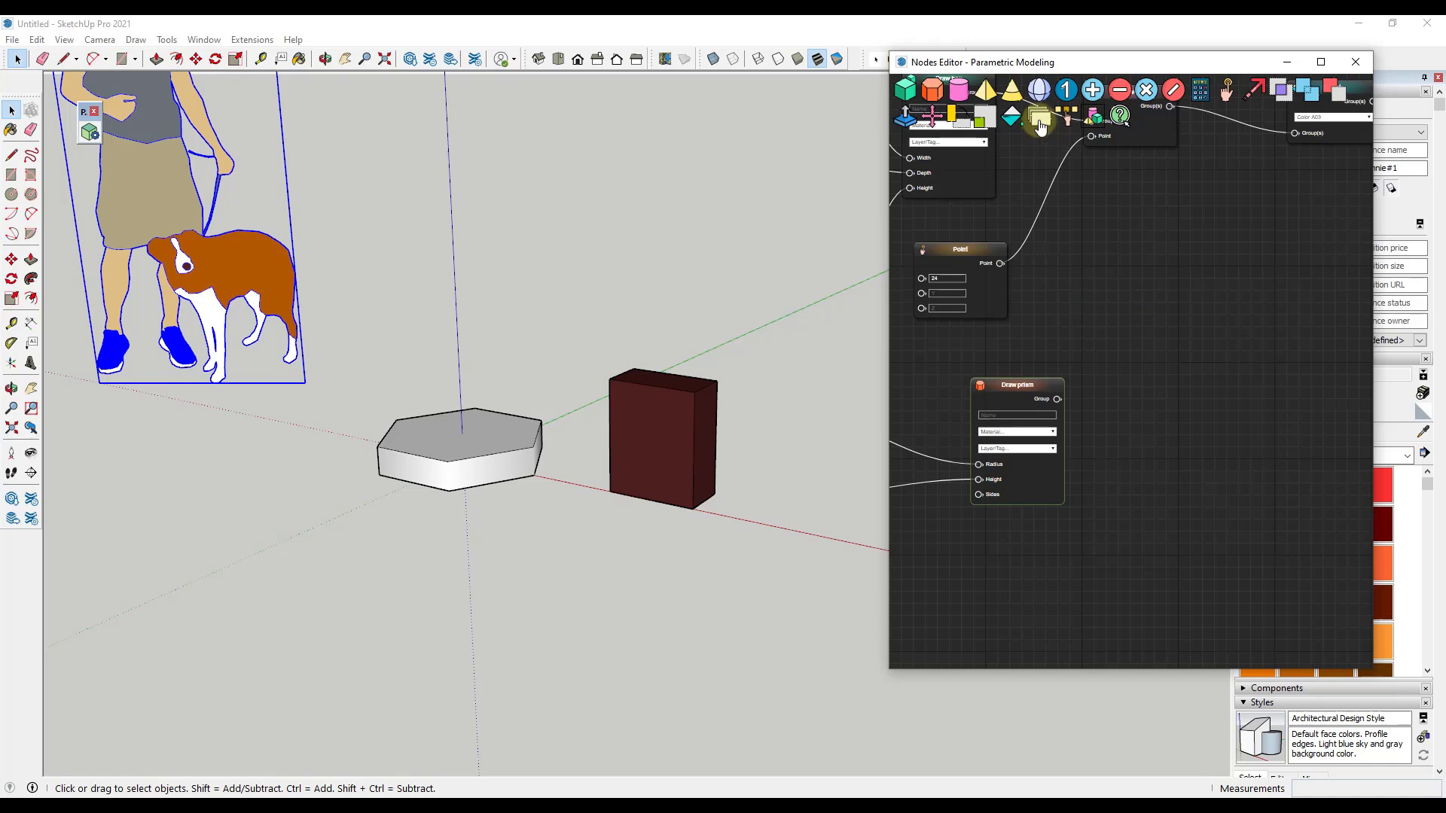
# Place the Copy node right of Draw prism and feed the prism group into it
pyautogui.moveTo(1081, 268); pyautogui.dragTo(1200, 422)
pyautogui.moveTo(952, 221)
pyautogui.mouseDown()
pyautogui.moveTo(1167, 453)
pyautogui.moveTo(1281, 546)
pyautogui.mouseUp()
pyautogui.moveTo(1257, 457); pyautogui.dragTo(1113, 272)
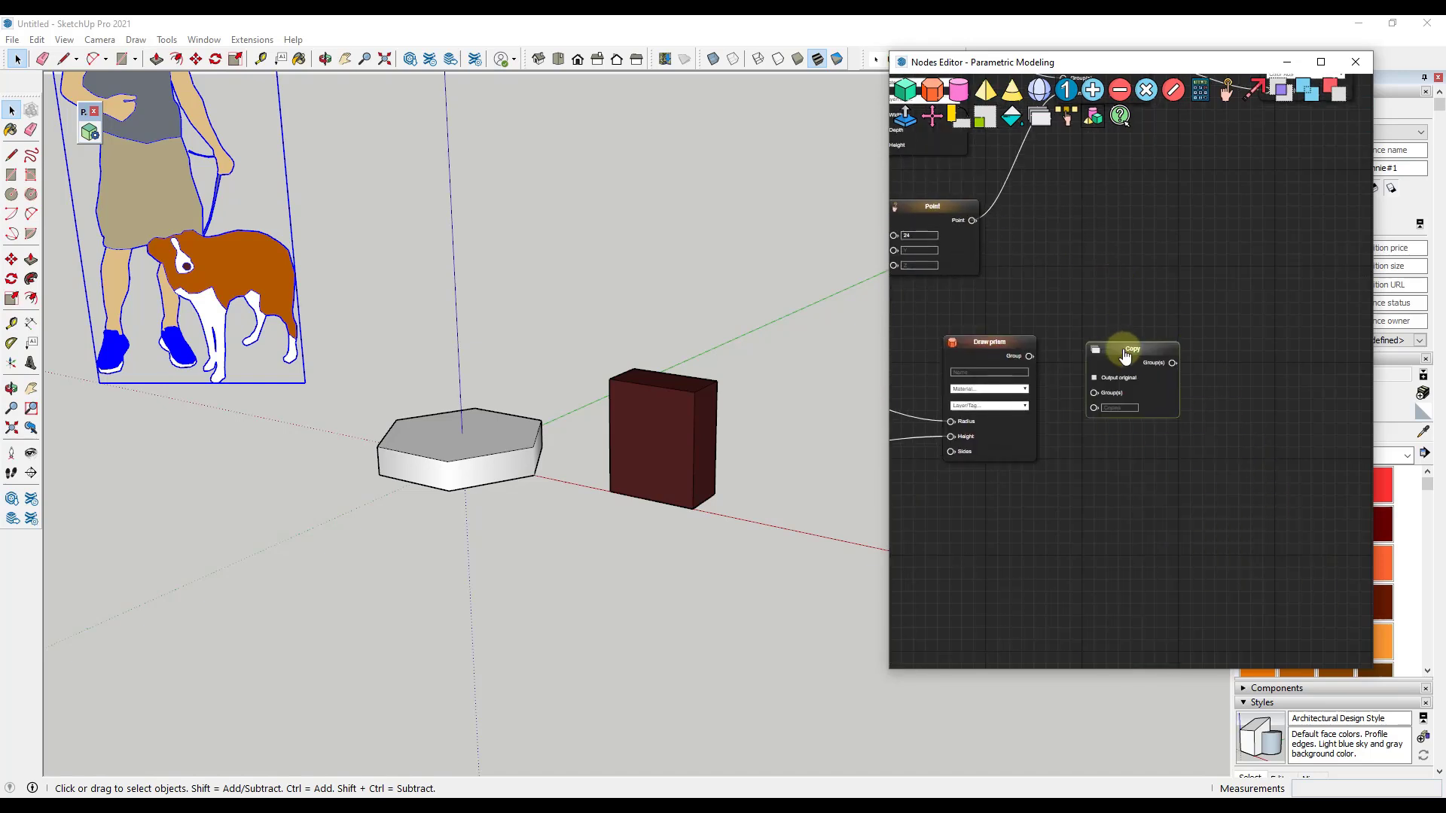
pyautogui.moveTo(1129, 361); pyautogui.dragTo(1225, 403)
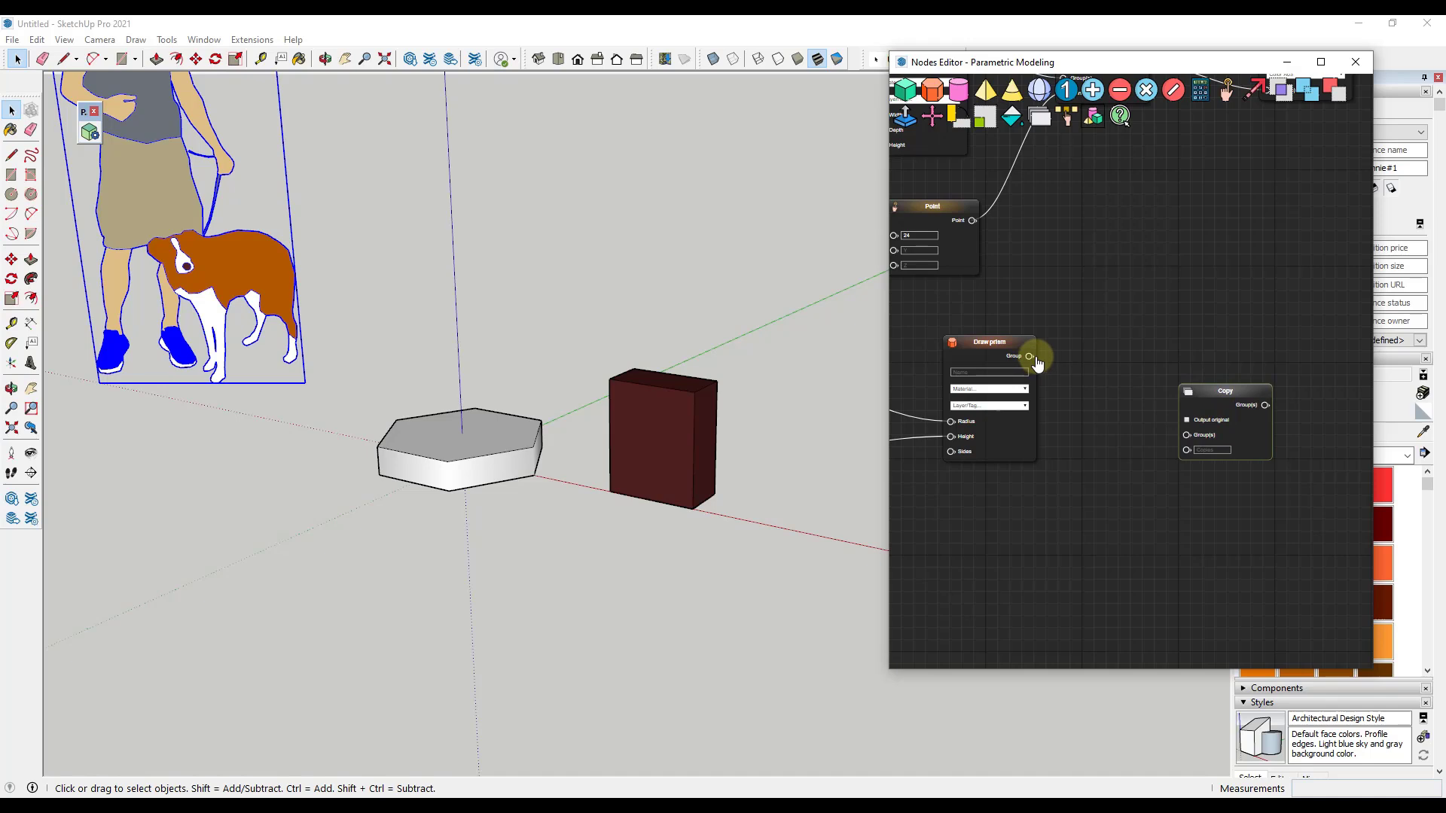
pyautogui.moveTo(1045, 372)
pyautogui.mouseDown()
pyautogui.moveTo(1172, 416)
pyautogui.moveTo(1189, 441)
pyautogui.mouseUp()
pyautogui.moveTo(1006, 346); pyautogui.dragTo(1003, 341)
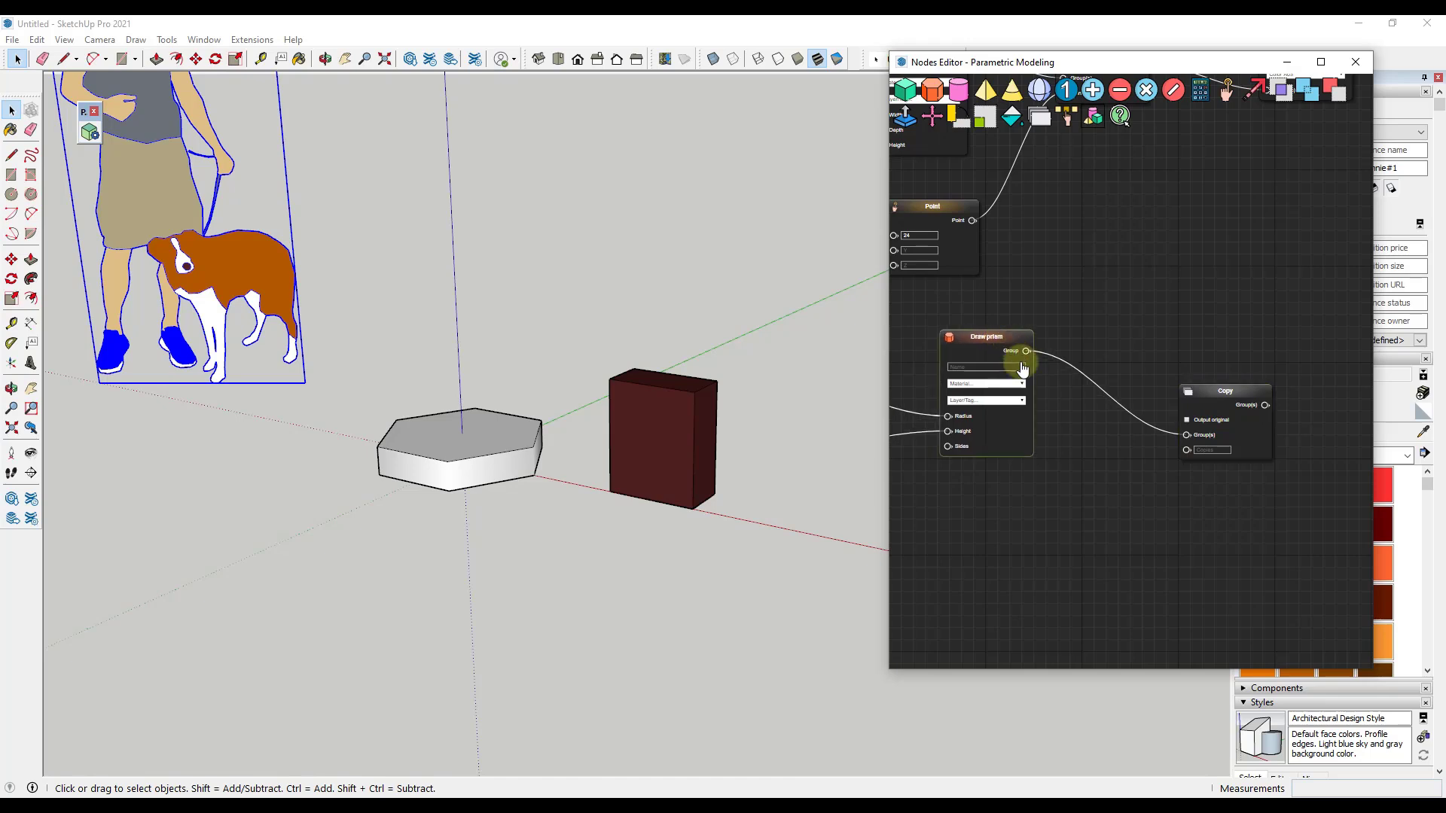
# Set the Copy node's number of copies to 12
pyautogui.click(1210, 451)
pyautogui.scroll(5, 1216, 465)
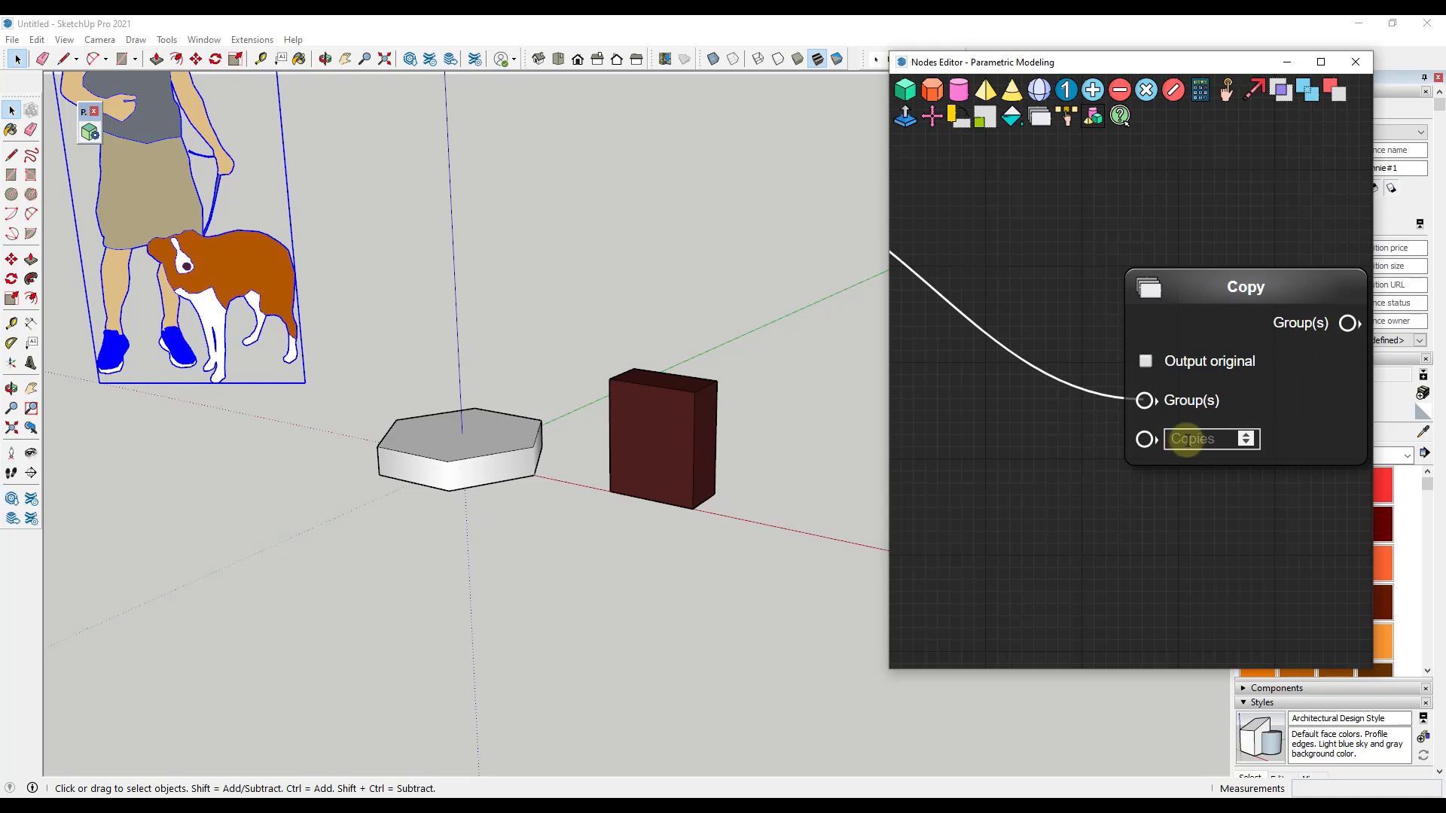
pyautogui.scroll(-3, 1187, 440)
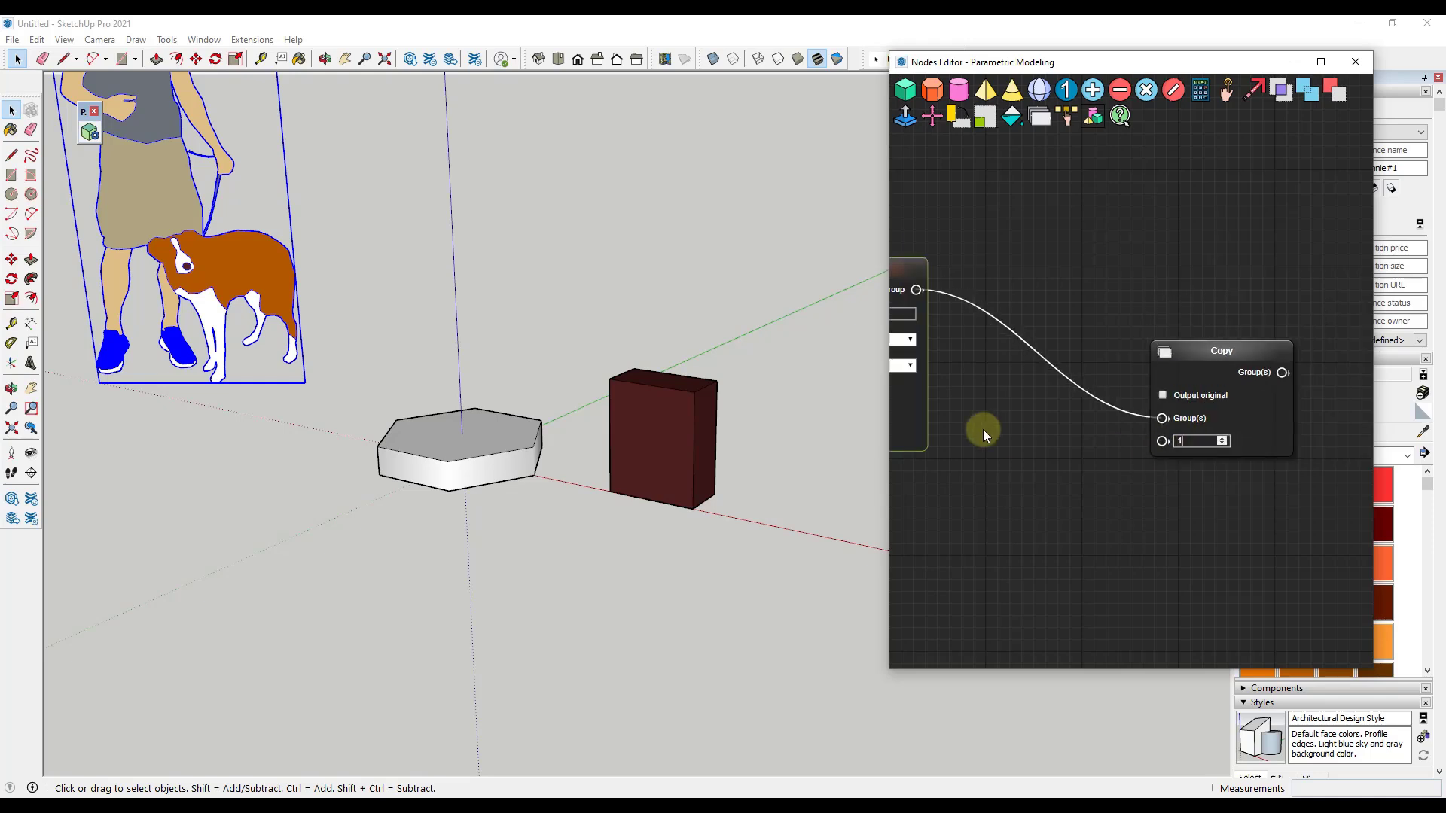
pyautogui.moveTo(1164, 351); pyautogui.dragTo(1079, 340)
pyautogui.click(1080, 385)
pyautogui.scroll(-2, 1084, 414)
pyautogui.scroll(3, 1087, 430)
pyautogui.click(1071, 457)
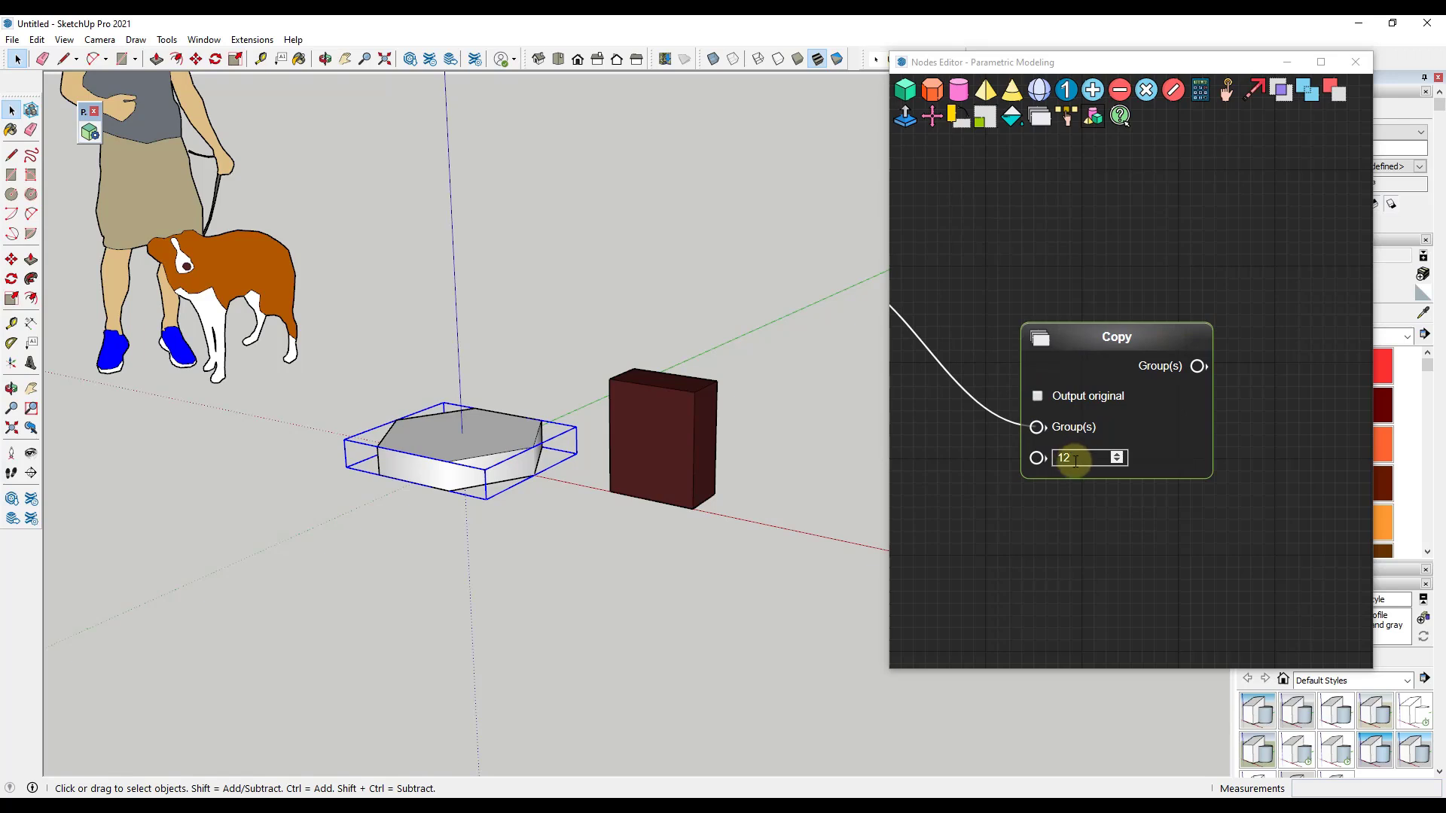
# Lift one prism copy above the original with the Move tool
pyautogui.click(476, 457)
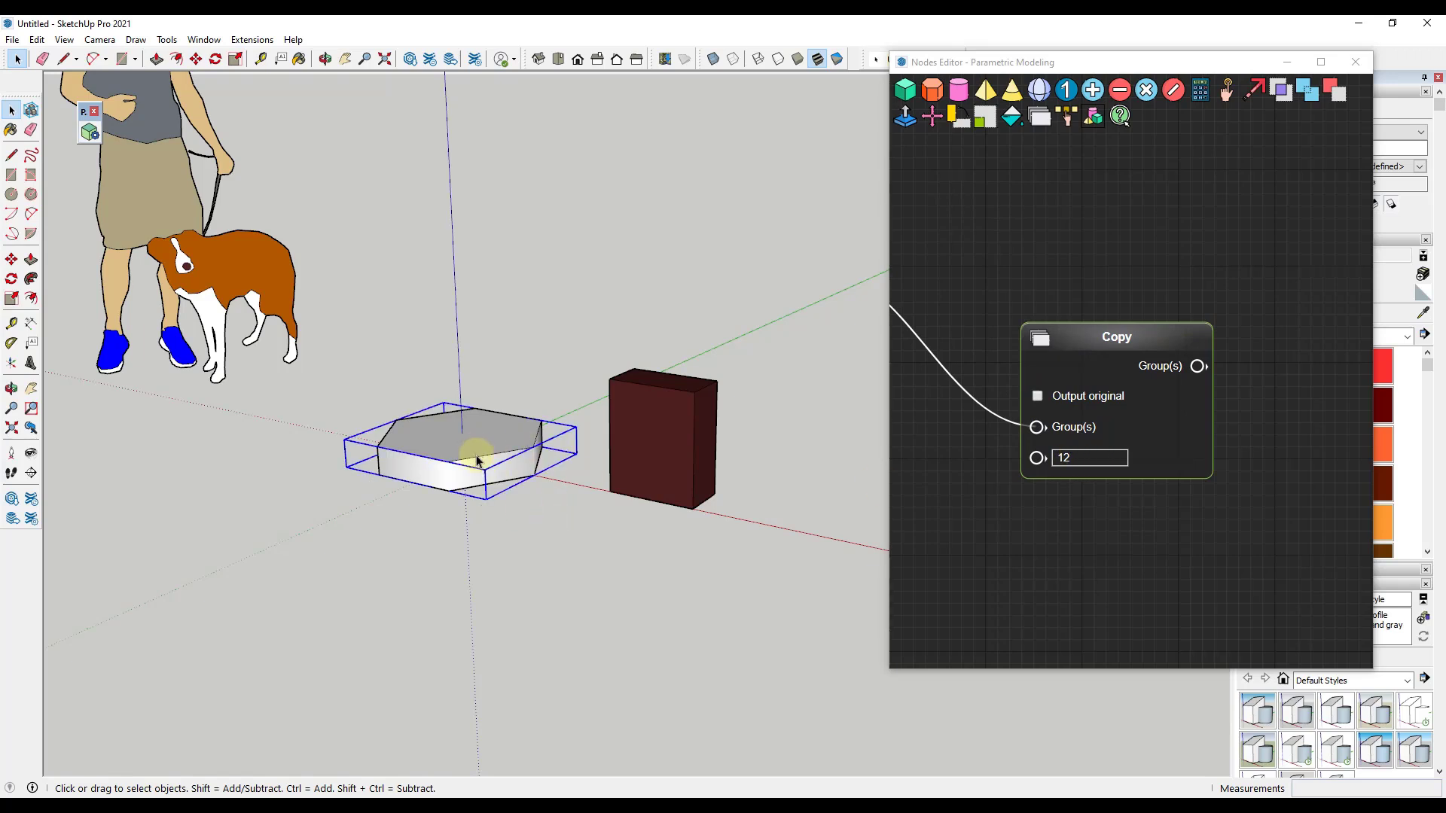
pyautogui.press('m')
pyautogui.click(475, 454)
pyautogui.click(460, 309)
# Start a copy-move of the lower prism, cancel it, and deselect
pyautogui.press('space')
pyautogui.click(491, 454)
pyautogui.press('m')
pyautogui.click(480, 452)
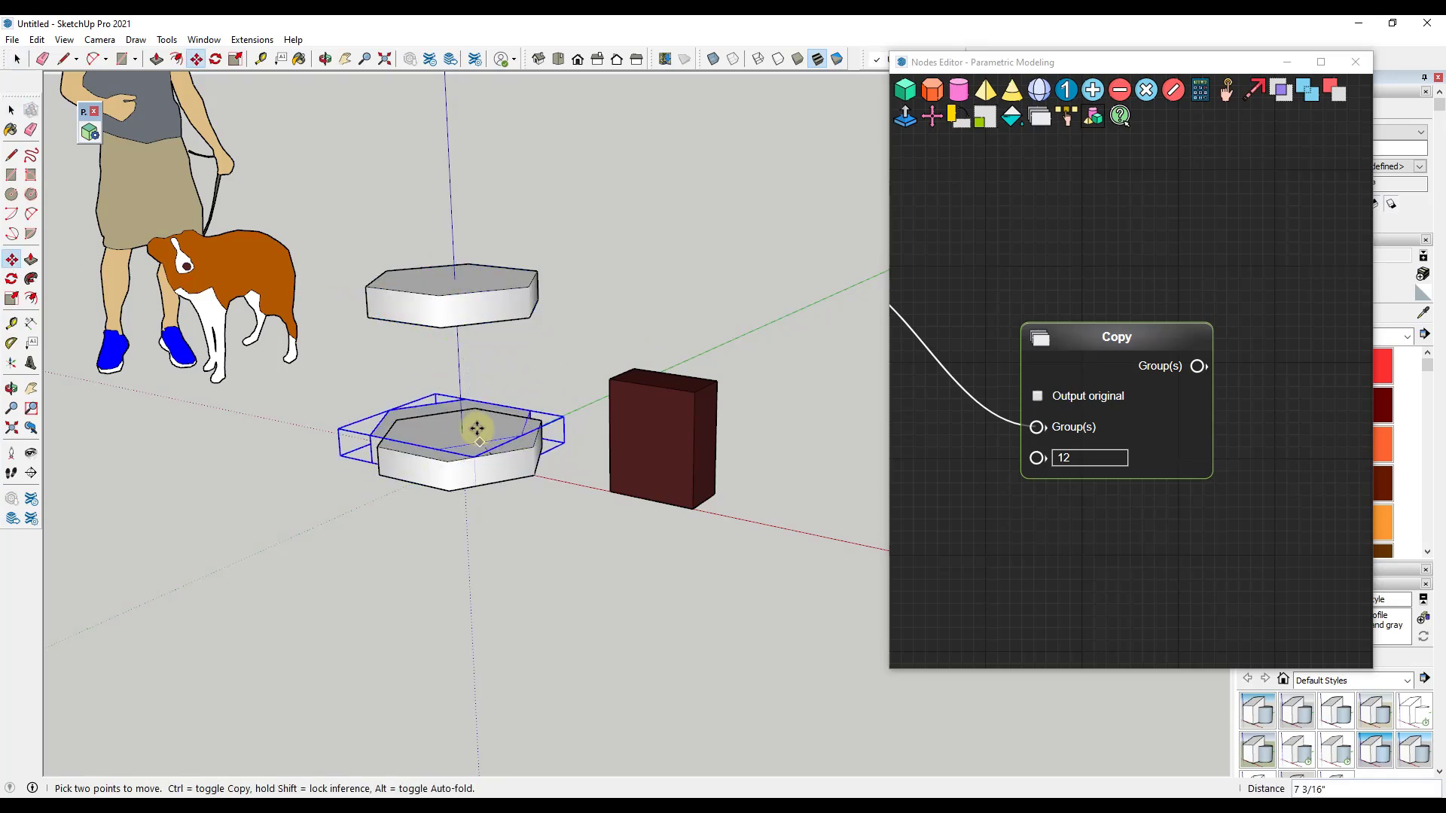
pyautogui.press('ctrl')
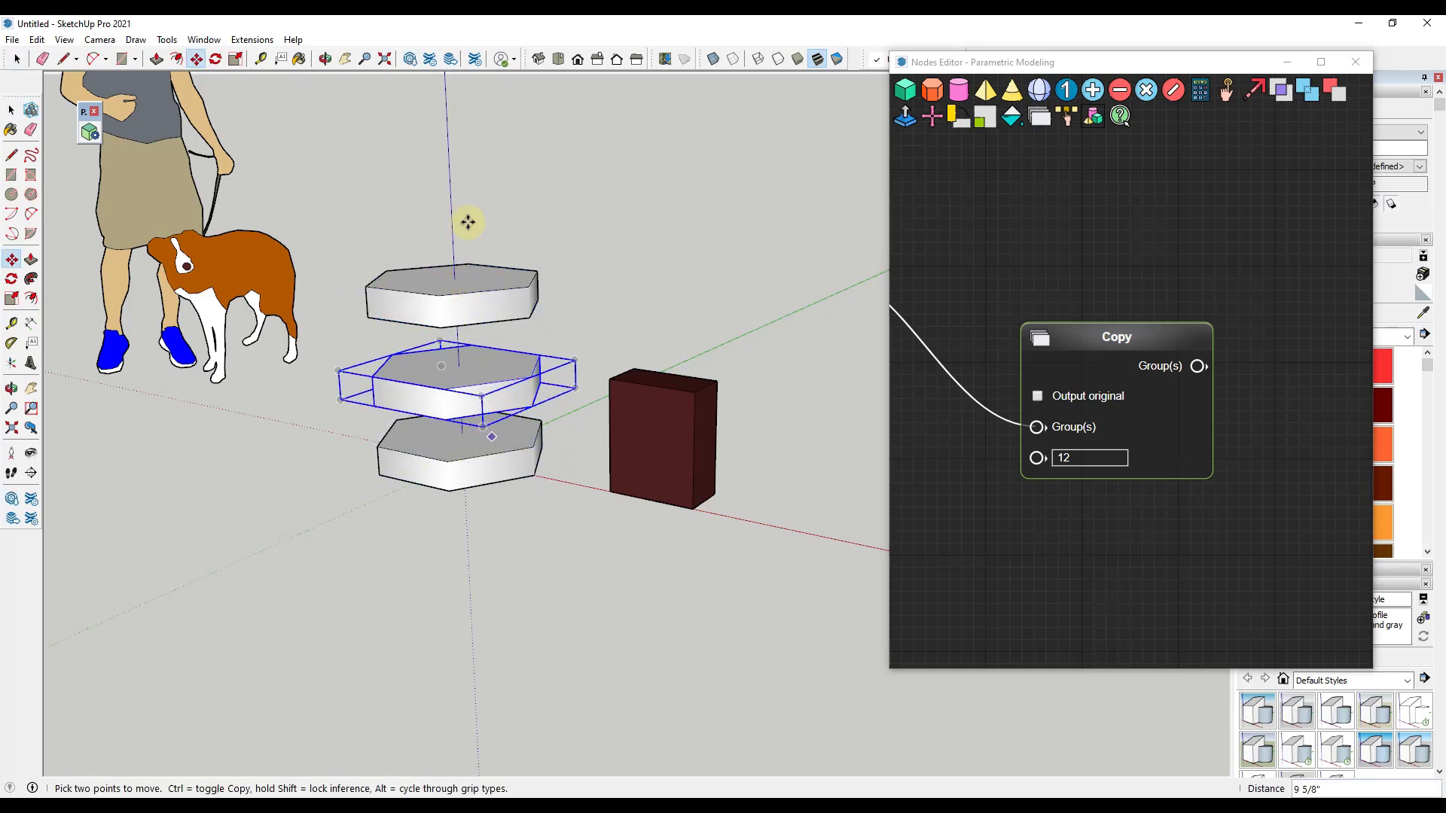
pyautogui.press('Escape')
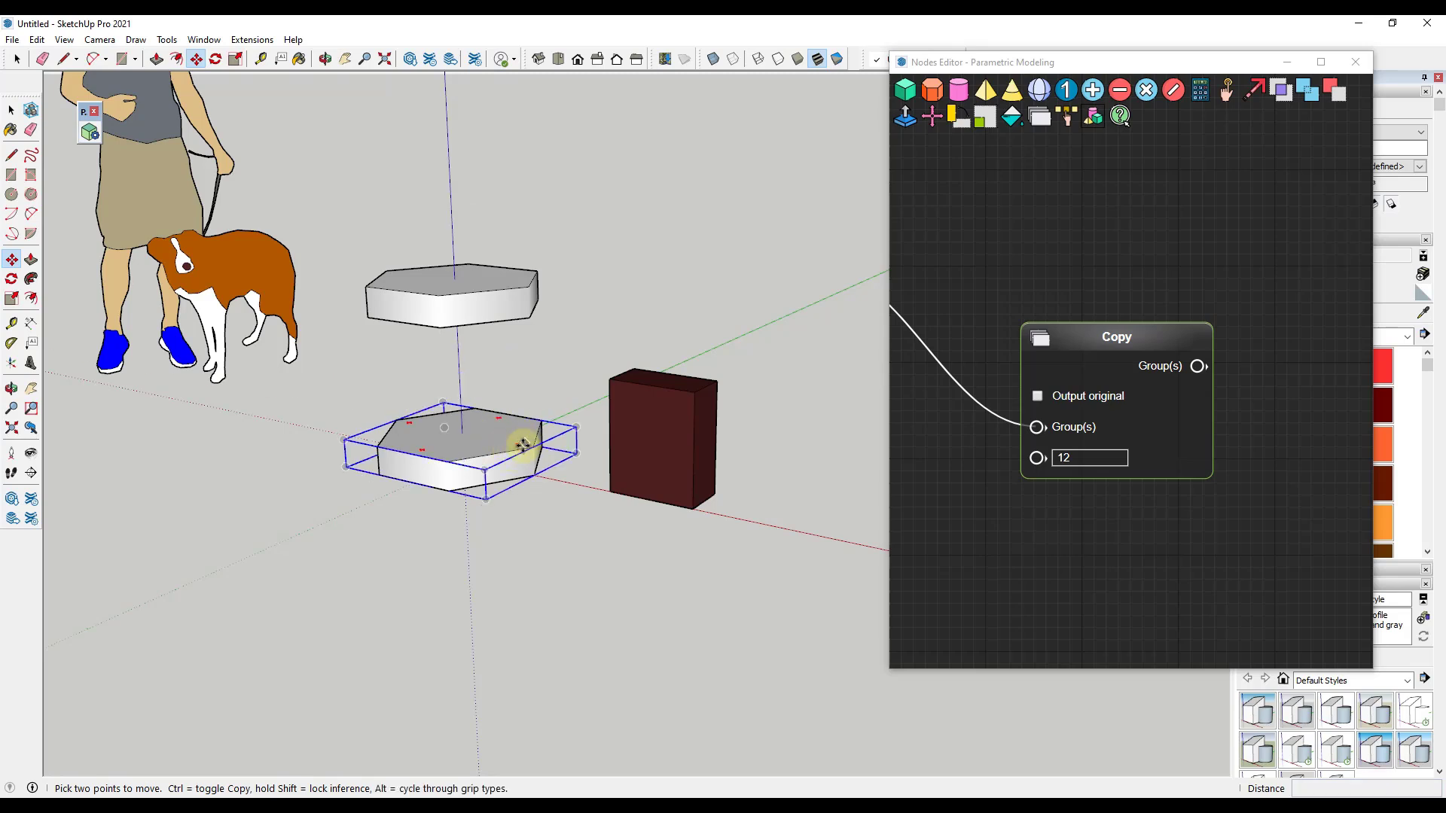
pyautogui.press('space')
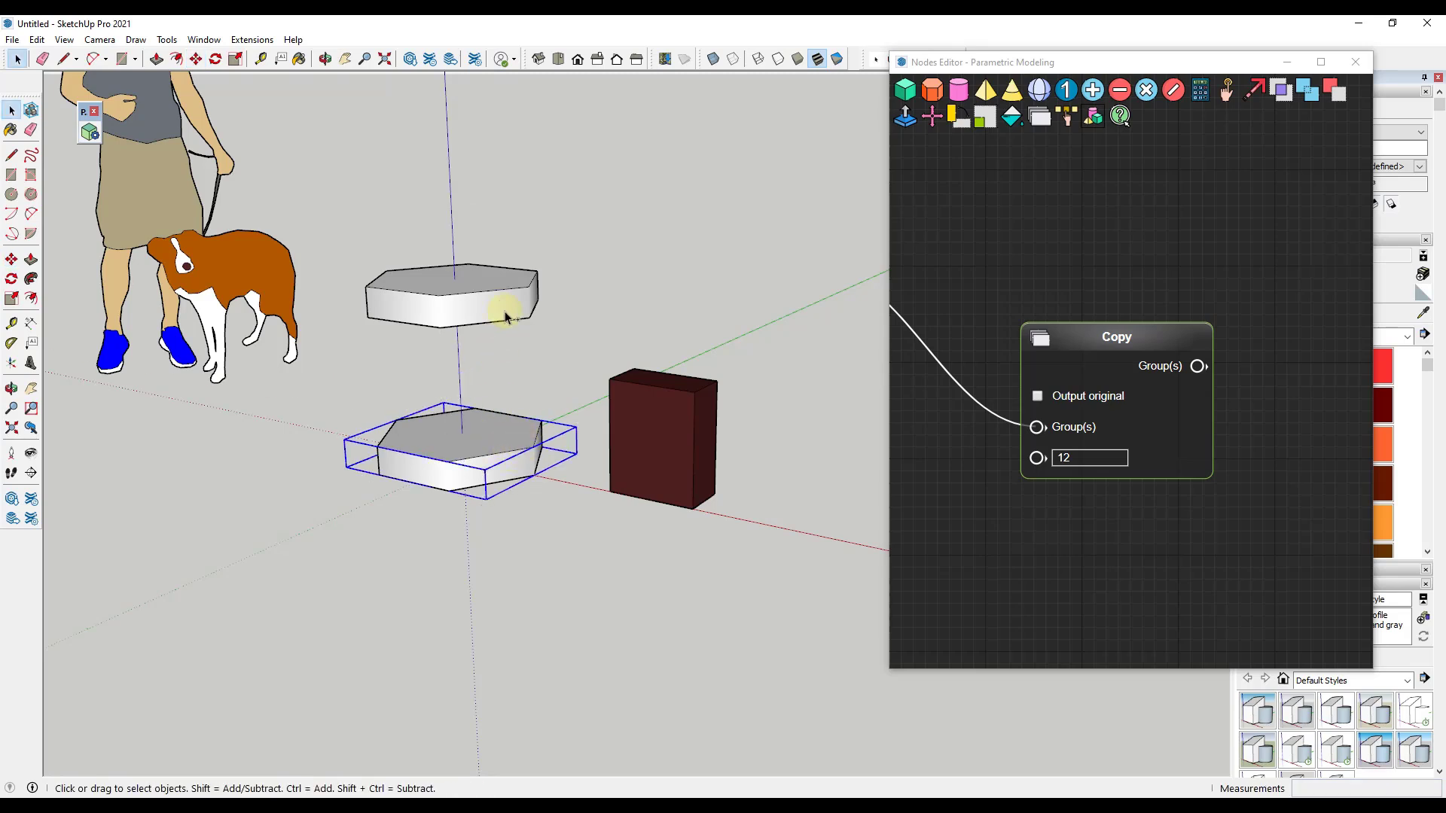
pyautogui.click(635, 326)
pyautogui.scroll(-2, 1152, 462)
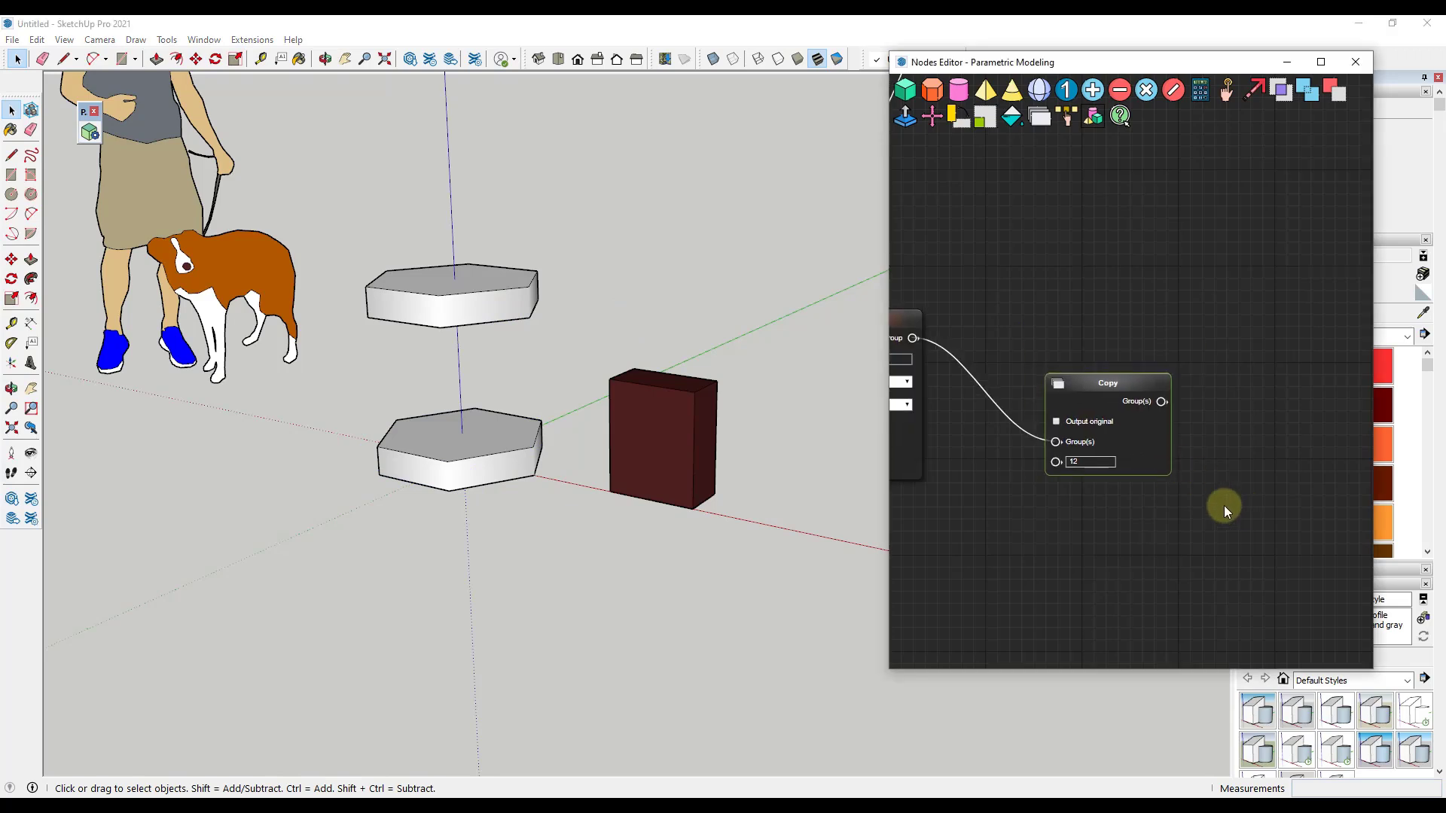
# Connect the Copy node's Group(s) output to the Move node's Group(s) input
pyautogui.scroll(-2, 1133, 460)
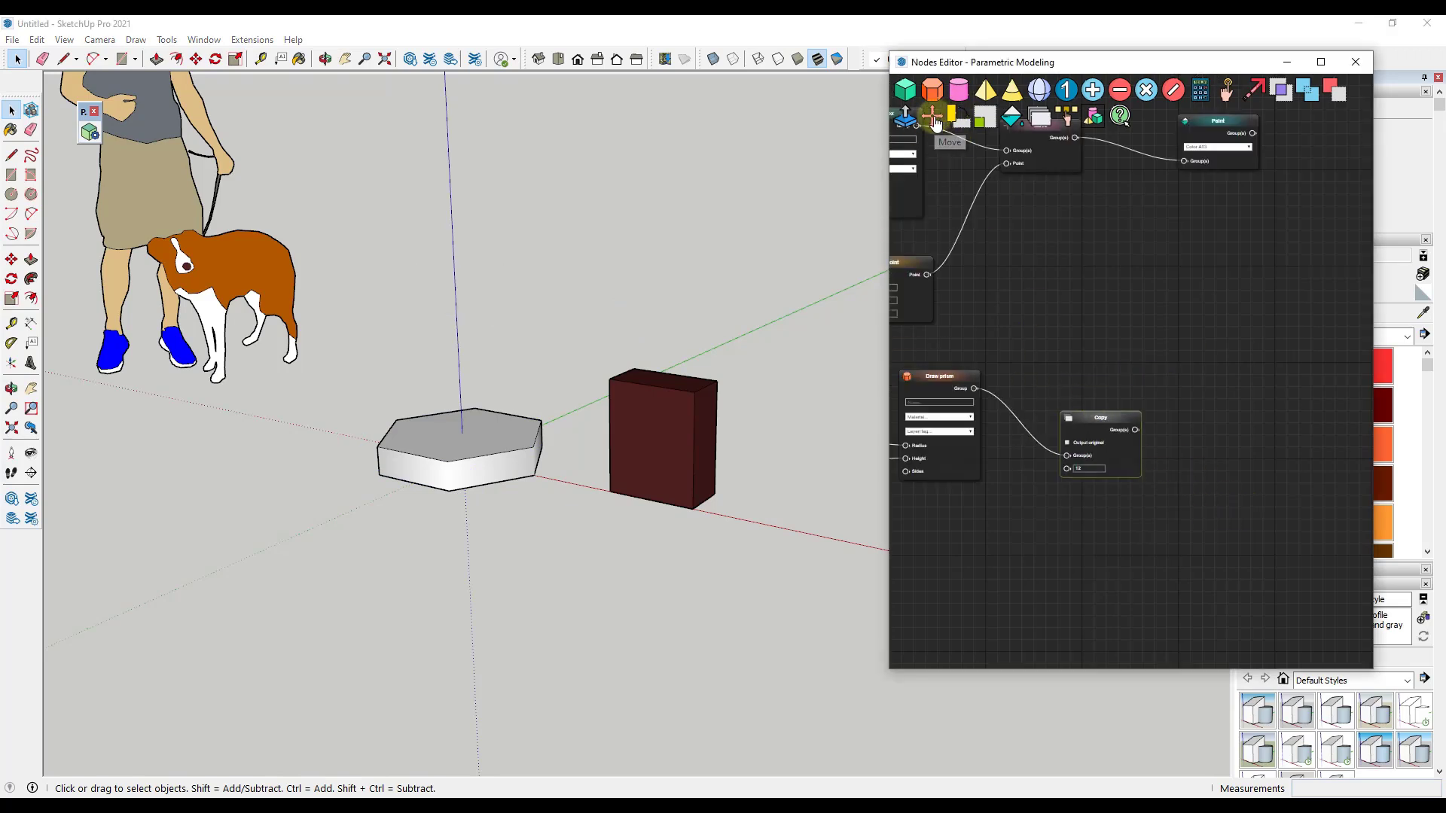
pyautogui.scroll(-2, 1118, 304)
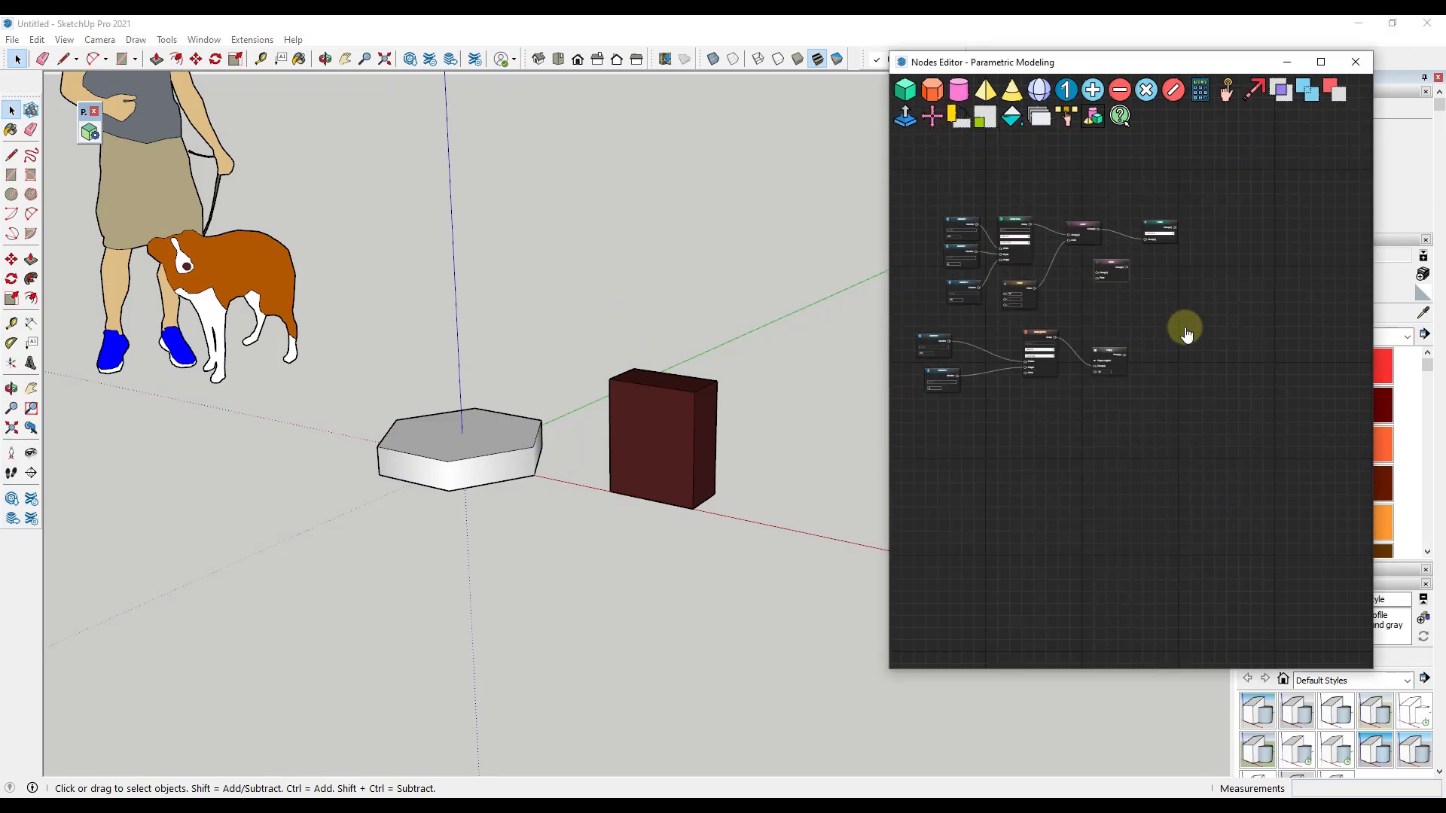
pyautogui.scroll(5, 1180, 356)
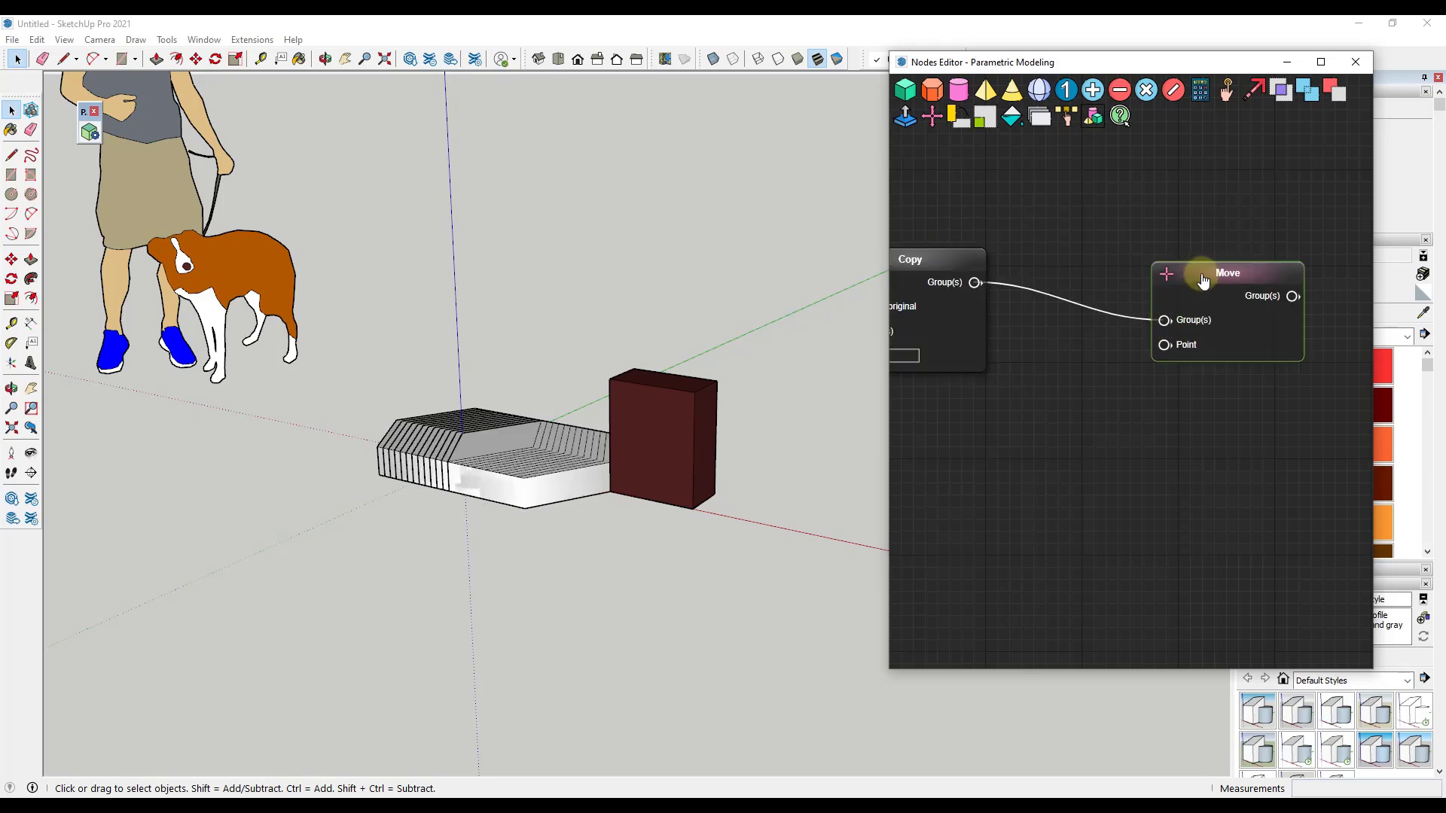
pyautogui.moveTo(1200, 278); pyautogui.dragTo(1222, 386)
pyautogui.moveTo(500, 484); pyautogui.dragTo(394, 510, button='middle')
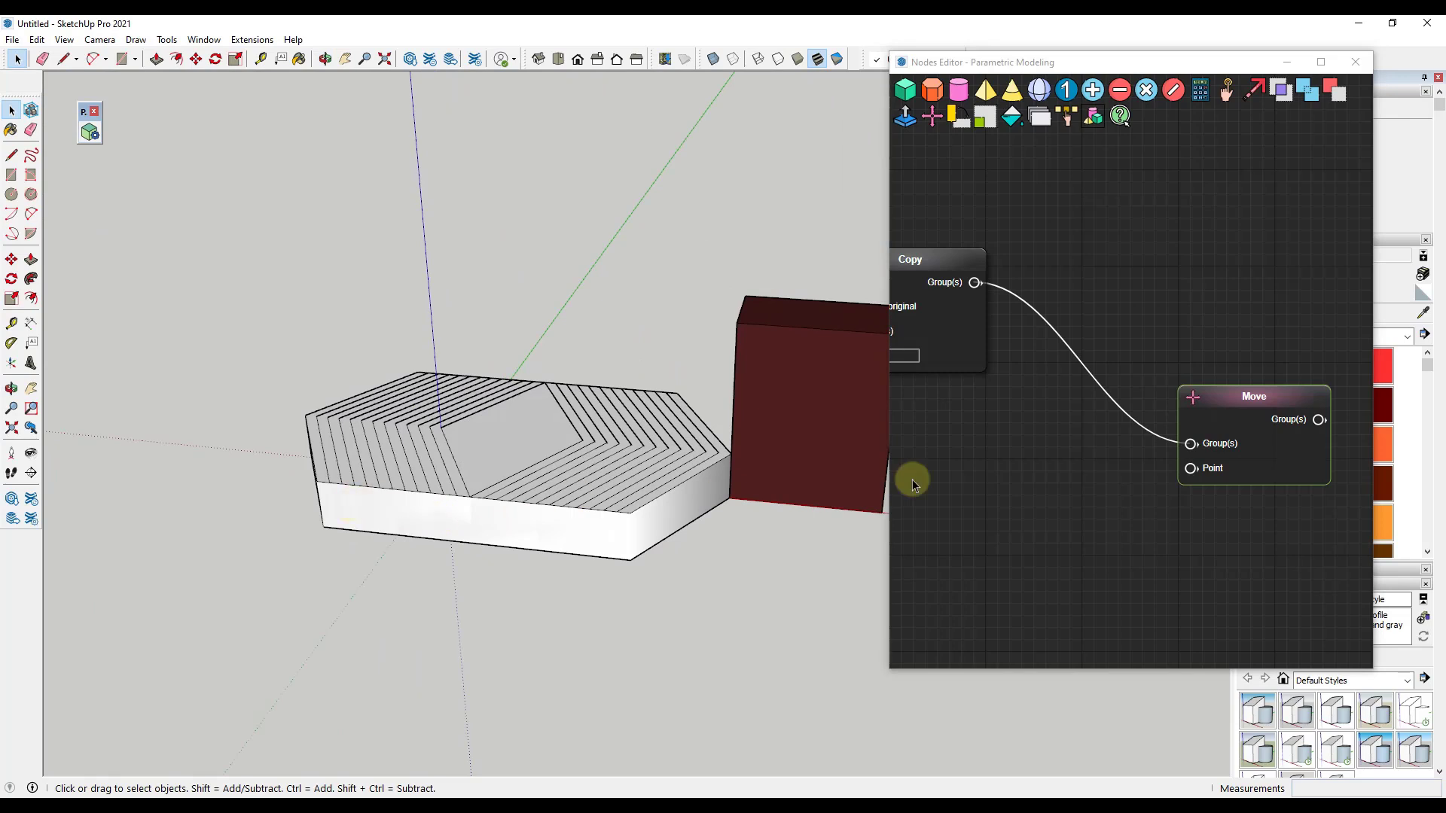
# Add a Number node toward Move's Point input, delete it, and rearrange the lower nodes
pyautogui.scroll(-1, 1050, 421)
pyautogui.scroll(-1, 1050, 417)
pyautogui.moveTo(1042, 468); pyautogui.dragTo(1101, 396)
pyautogui.click(1067, 89)
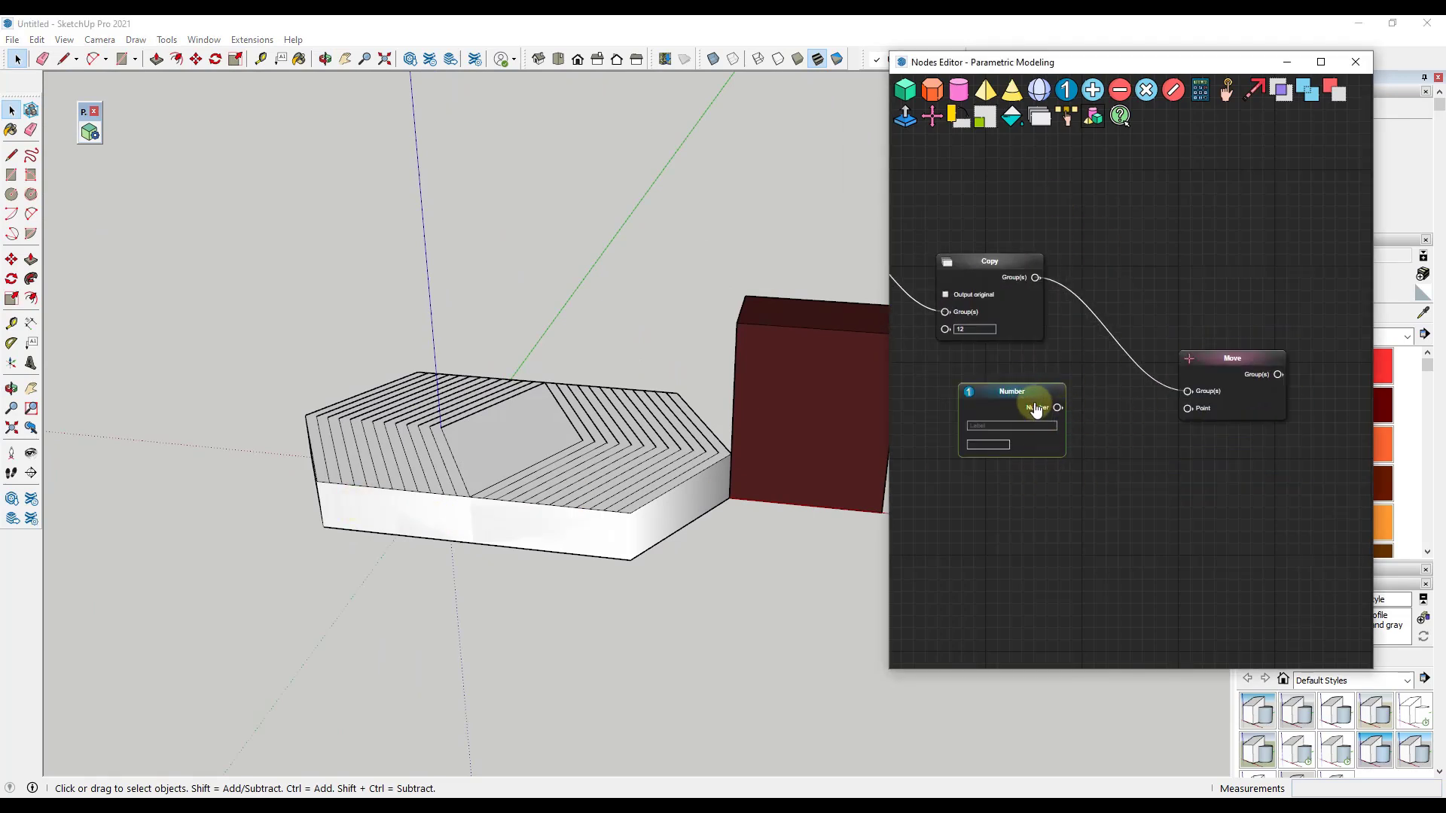
pyautogui.moveTo(1057, 410); pyautogui.dragTo(1010, 404)
pyautogui.click(1057, 390)
pyautogui.scroll(-5, 1119, 495)
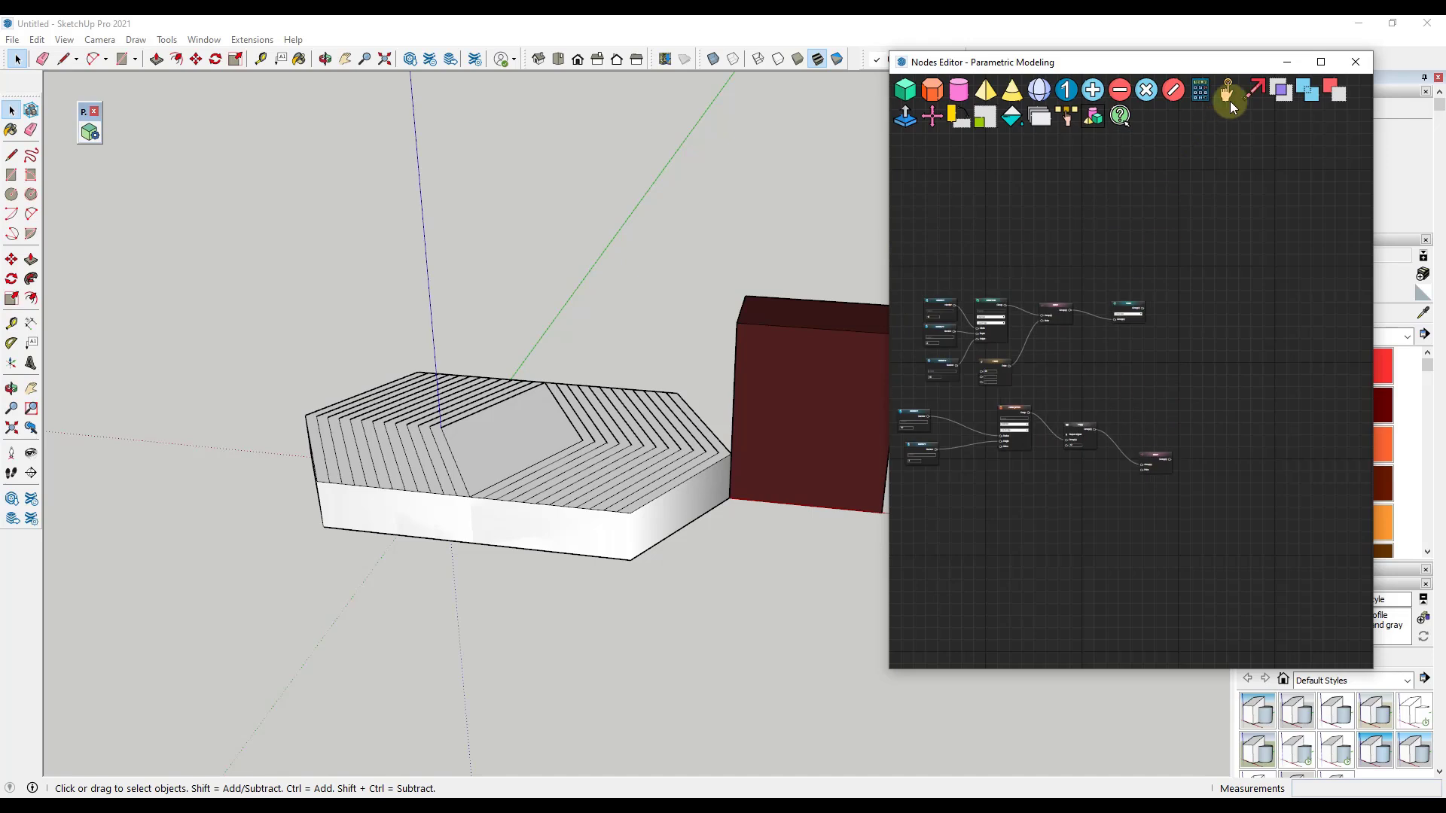
pyautogui.moveTo(958, 310); pyautogui.dragTo(1092, 475)
# Wire a Point node into the Move node and set its X offset to 24
pyautogui.scroll(5, 1092, 476)
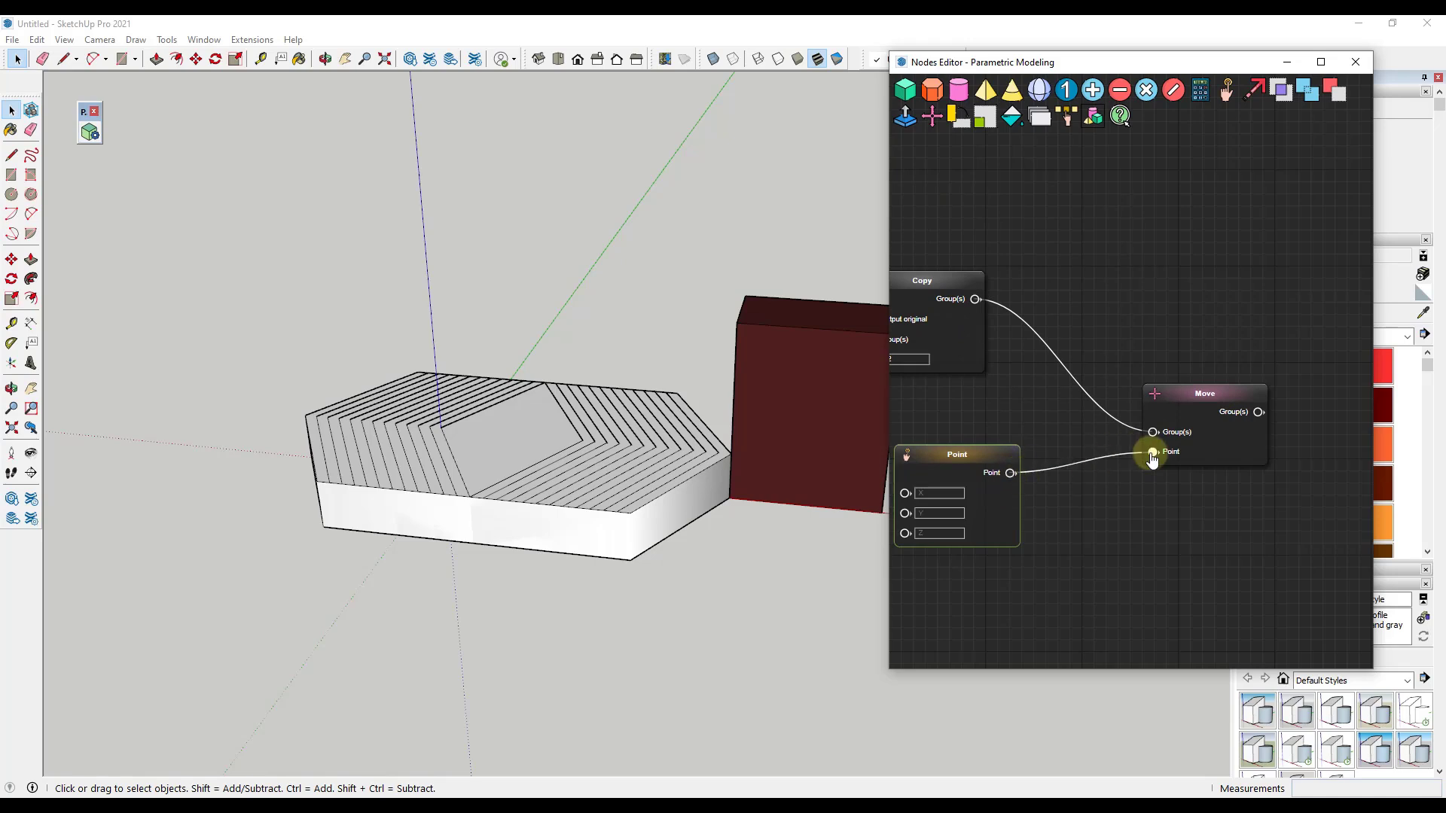
pyautogui.moveTo(1151, 459); pyautogui.dragTo(1152, 453)
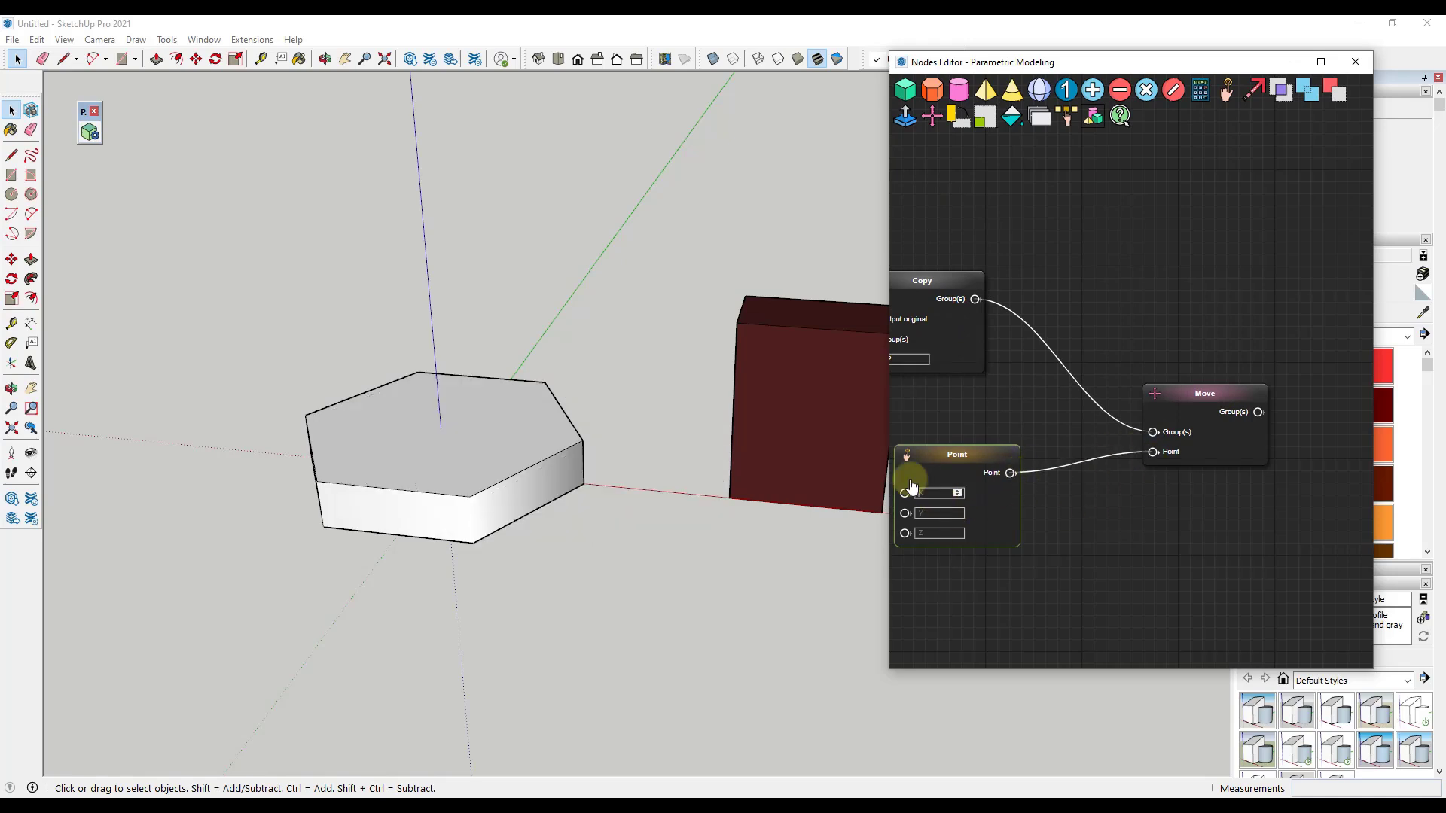
pyautogui.write('12')
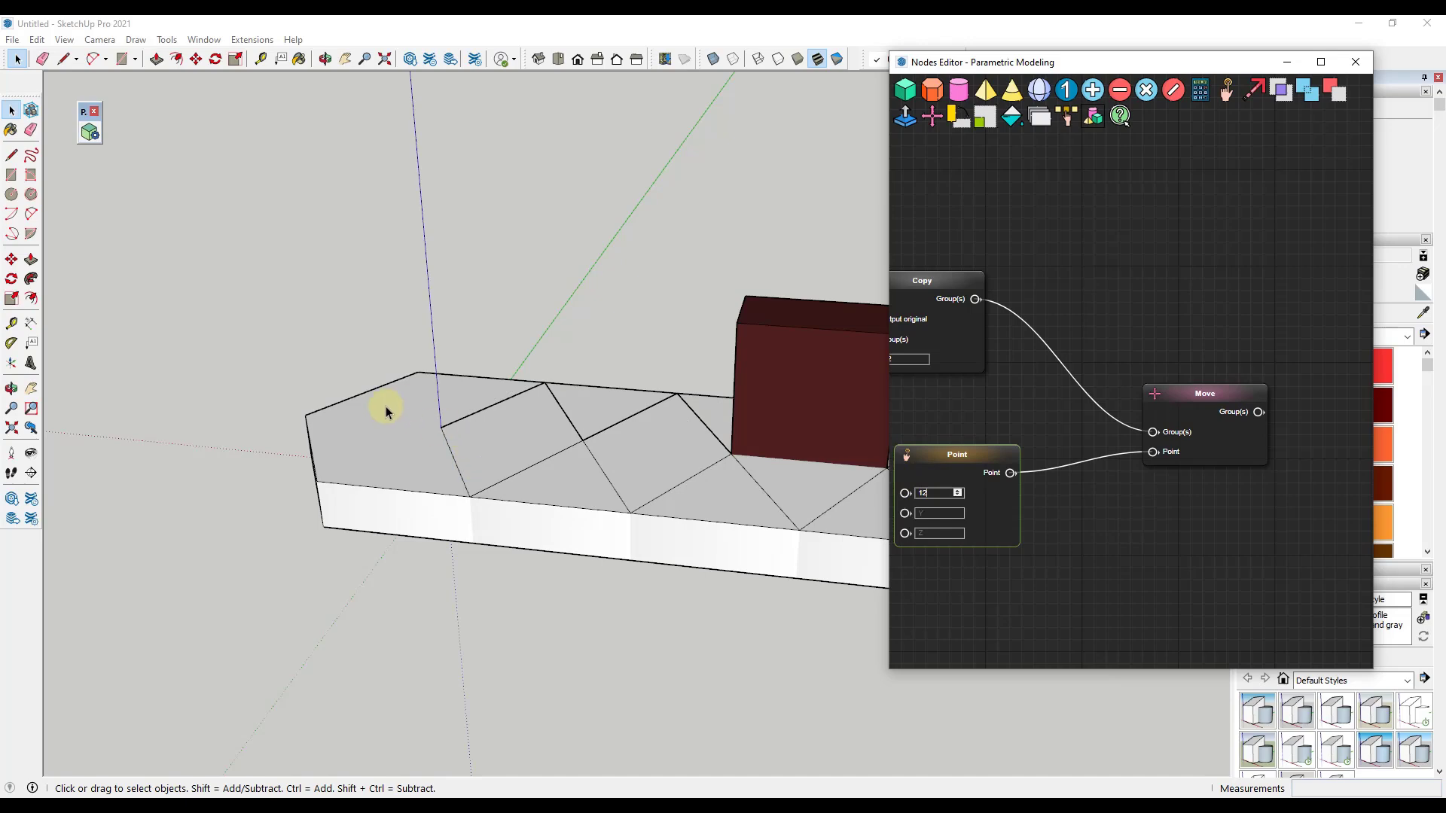
pyautogui.scroll(-6, 361, 381)
pyautogui.scroll(3, 723, 473)
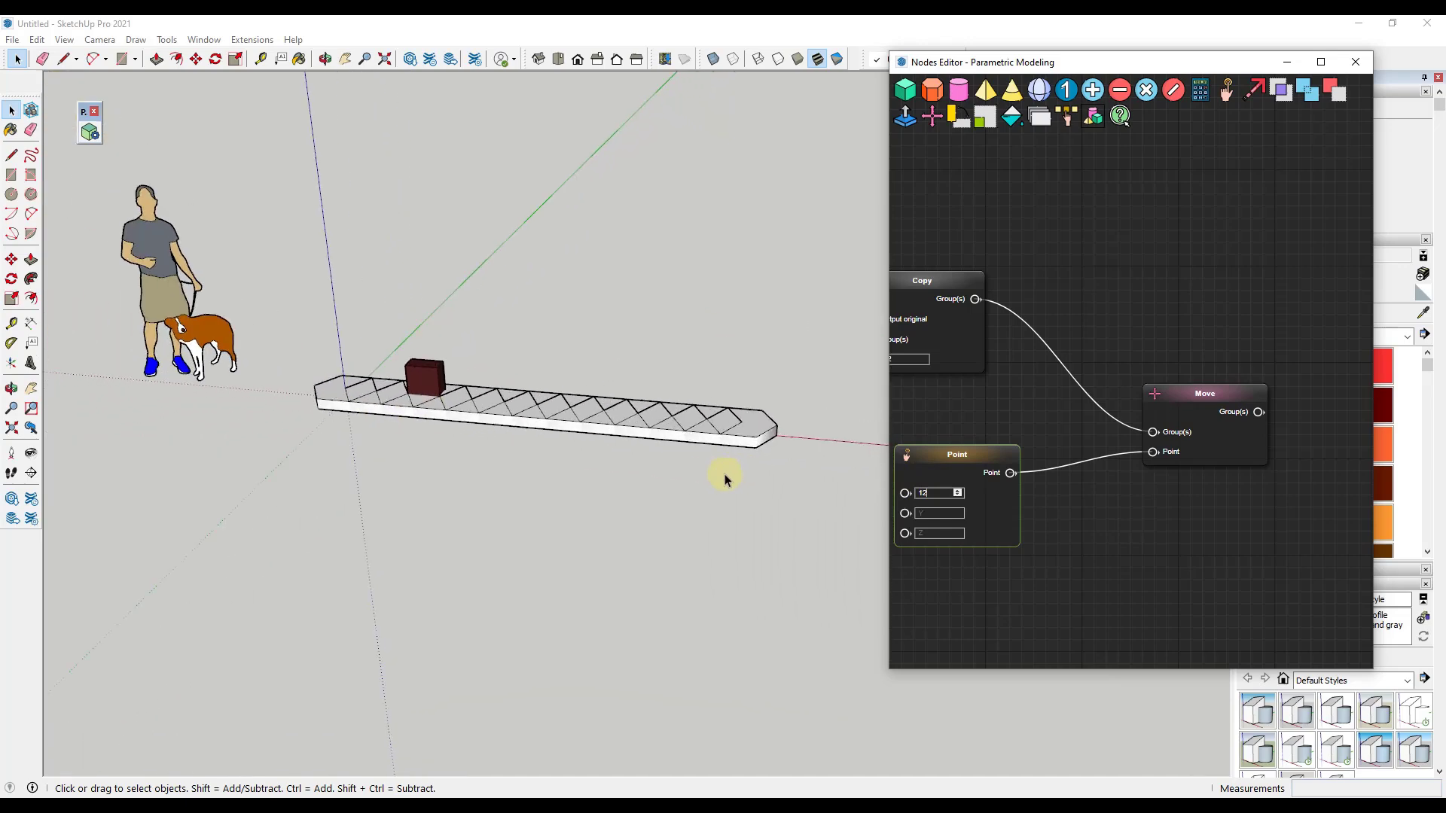
pyautogui.click(938, 493)
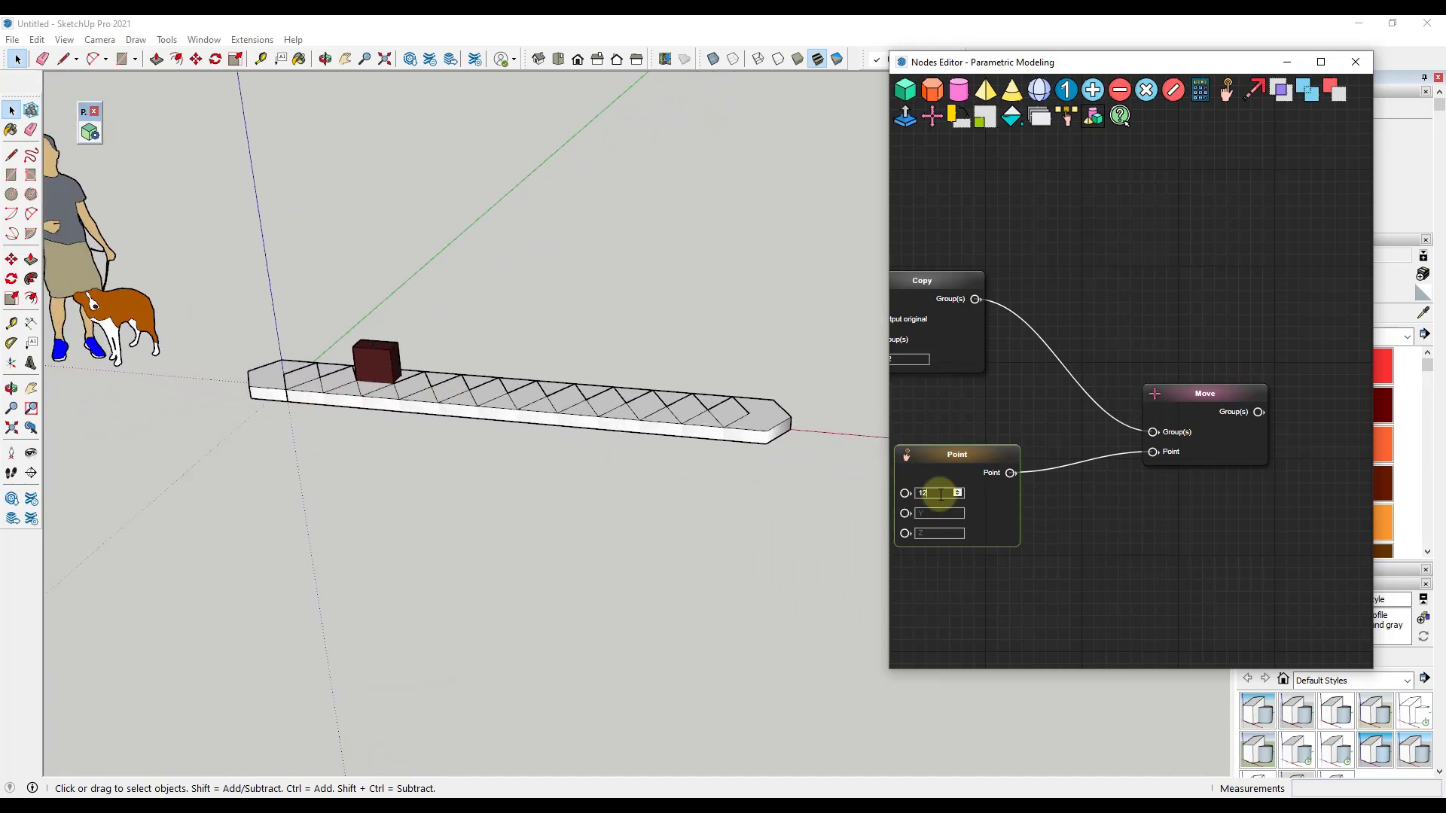
pyautogui.click(937, 493)
pyautogui.press('BackSpace')
pyautogui.write('24')
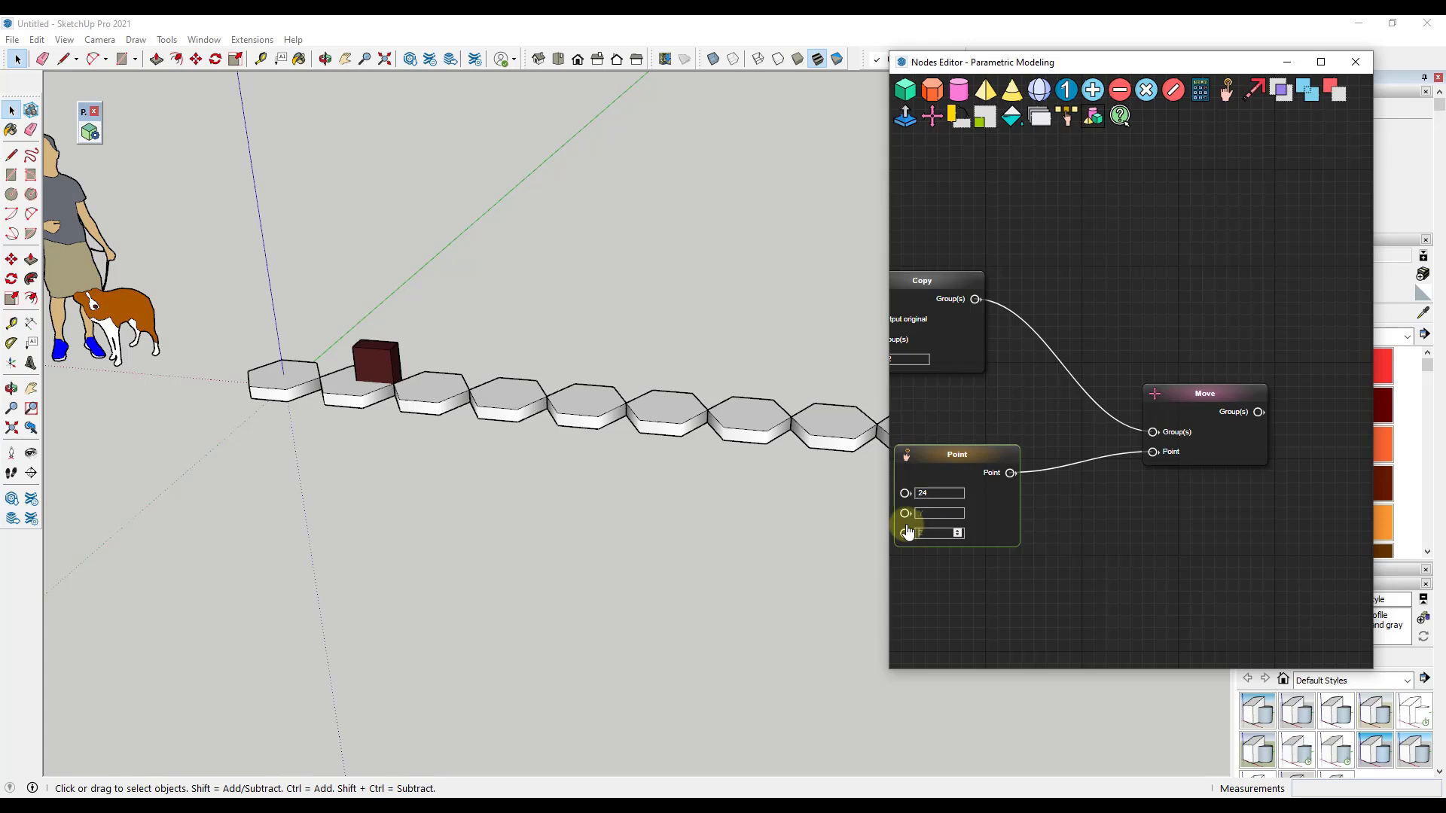
# Set the Point's Z offset to 8 so the treads rise, then recenter the views
pyautogui.write('2')
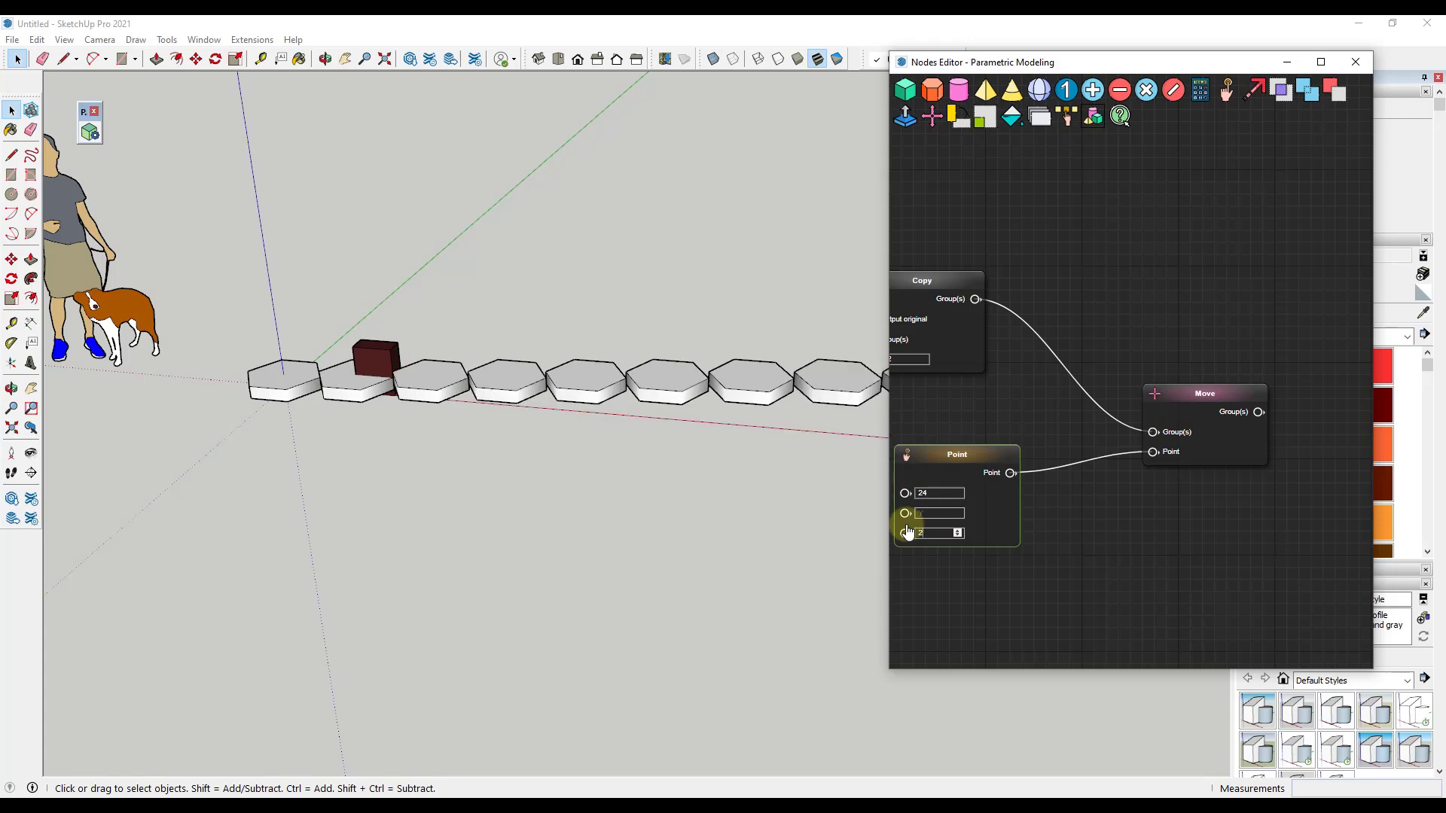
pyautogui.press('BackSpace')
pyautogui.write('8')
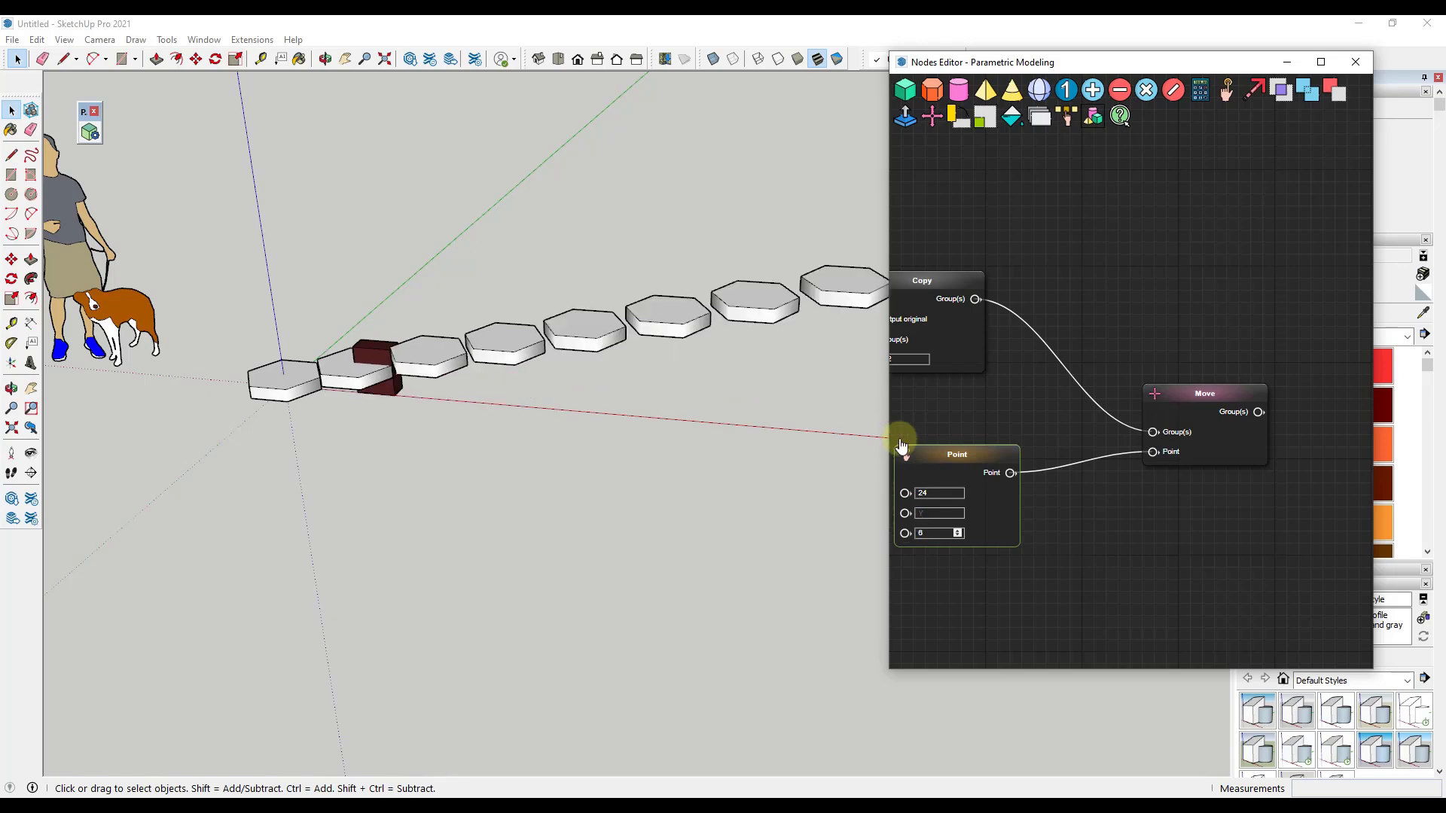
pyautogui.moveTo(238, 278); pyautogui.dragTo(379, 439, button='middle')
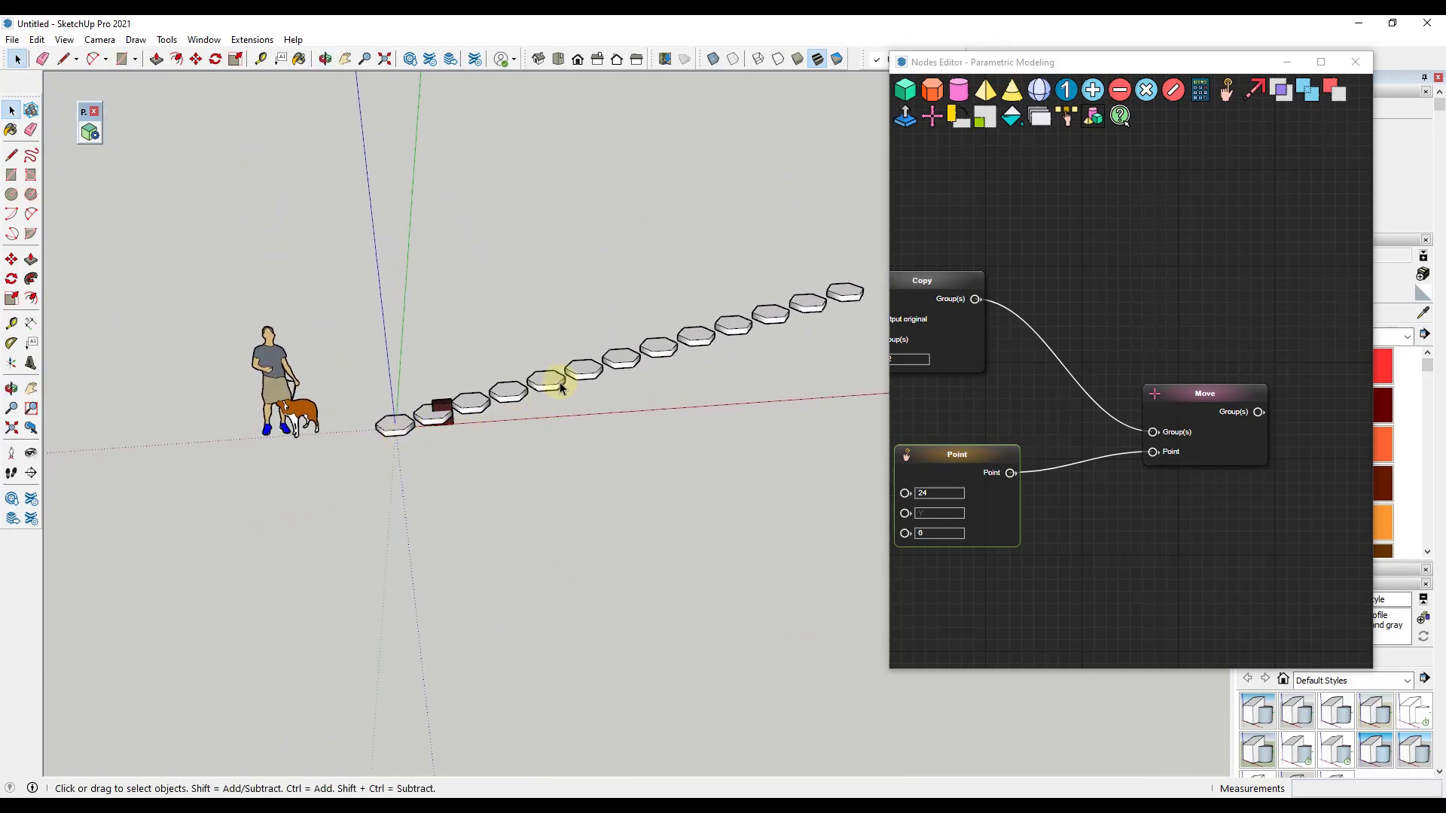
pyautogui.scroll(5, 494, 425)
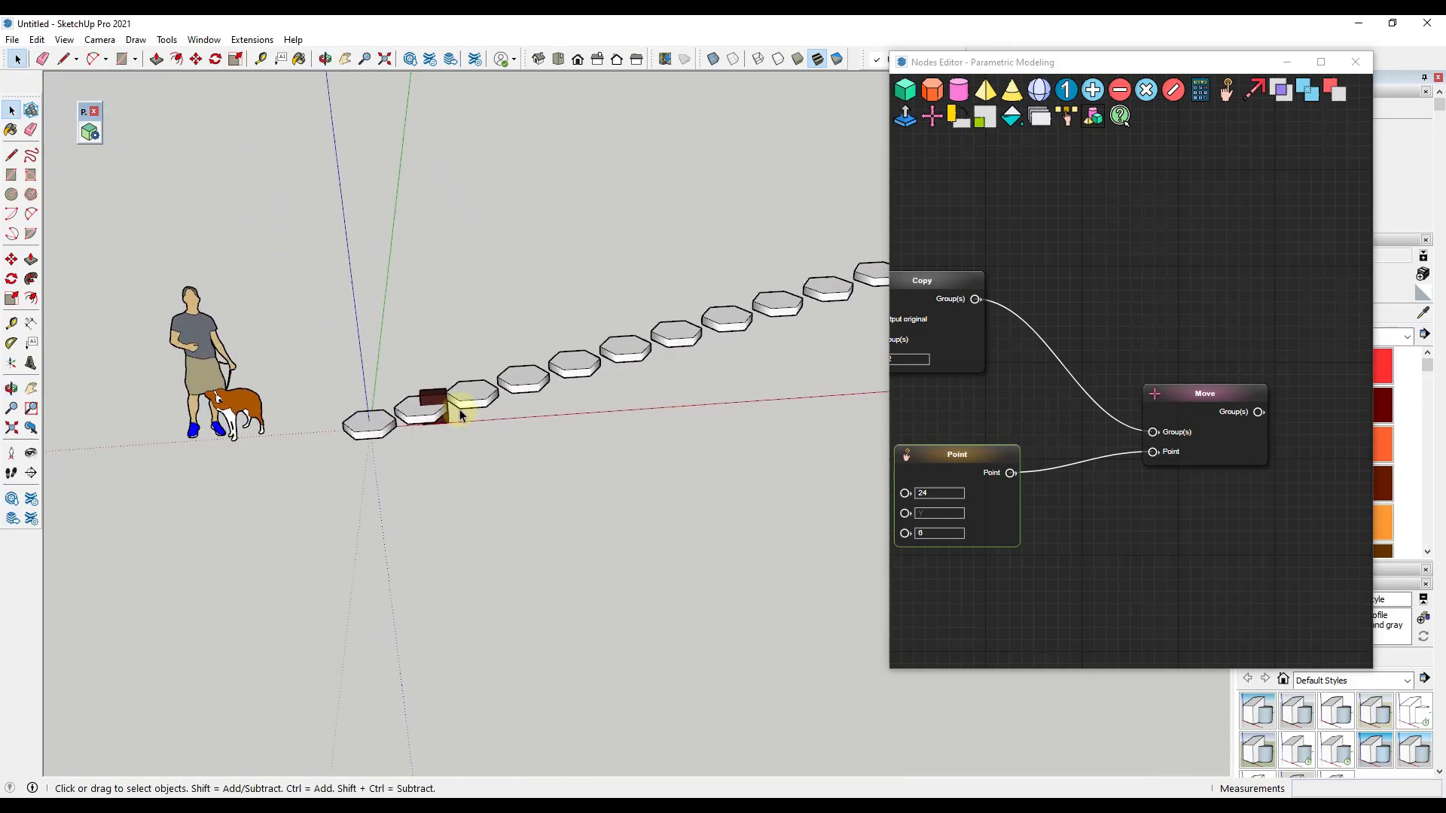
pyautogui.scroll(-4, 1176, 512)
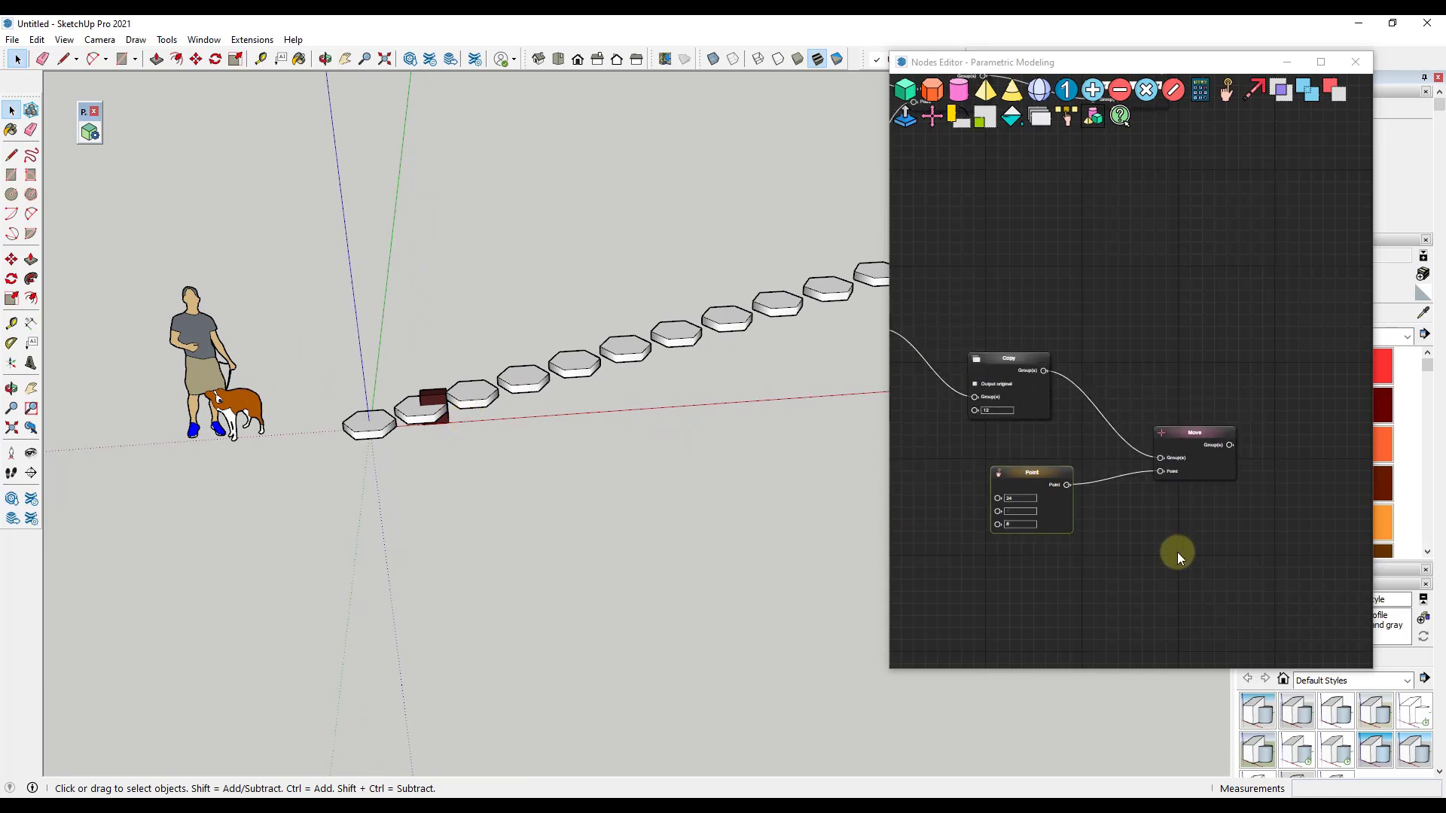
pyautogui.moveTo(1140, 512); pyautogui.dragTo(1119, 435)
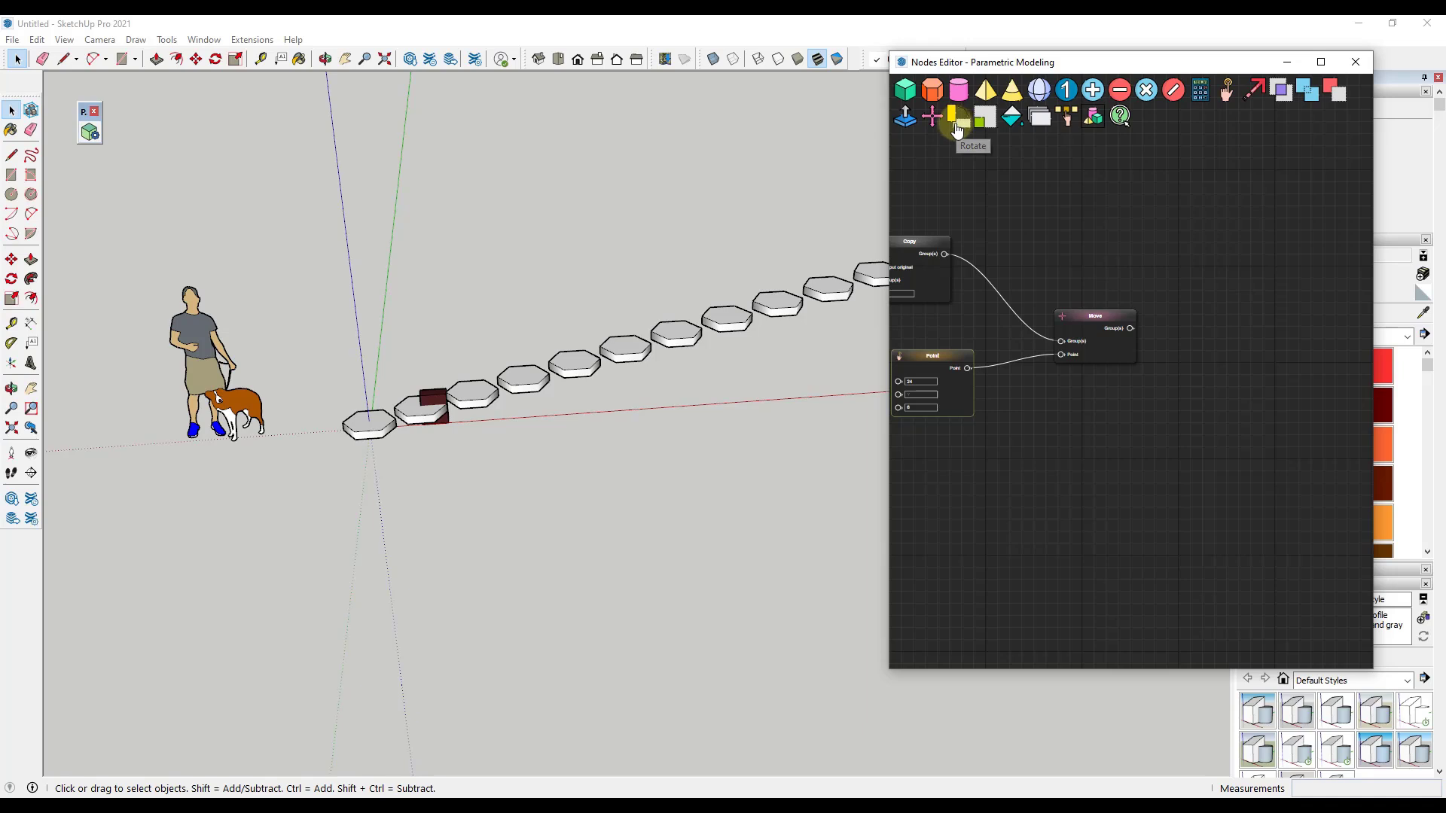
# Feed the Move node's output groups into the Rotate node and set its angle to 2
pyautogui.scroll(-3, 1075, 248)
pyautogui.moveTo(968, 348); pyautogui.dragTo(1108, 504)
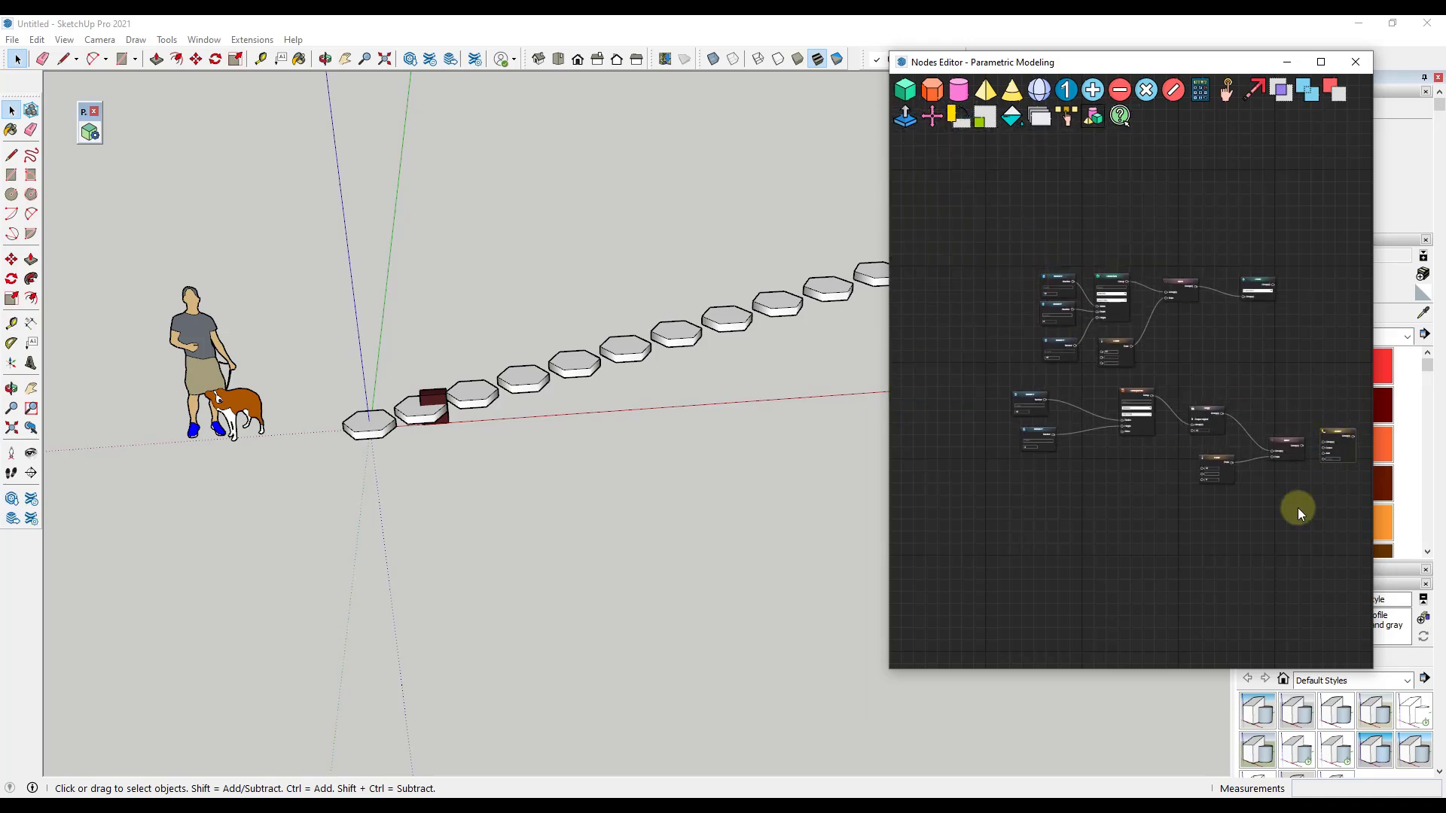
pyautogui.scroll(4, 1069, 474)
pyautogui.scroll(5, 1089, 411)
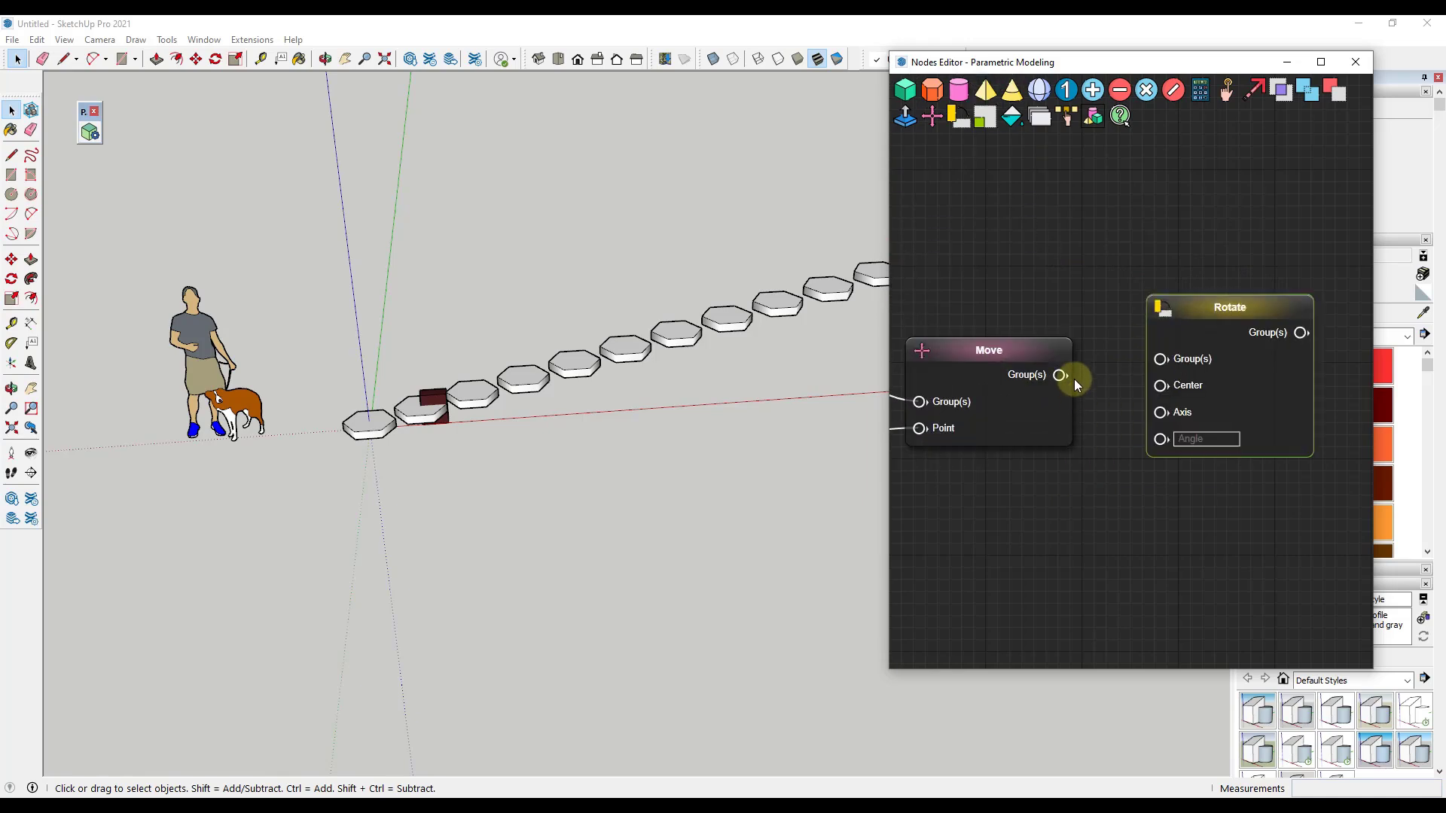
pyautogui.moveTo(1061, 376); pyautogui.dragTo(1159, 359)
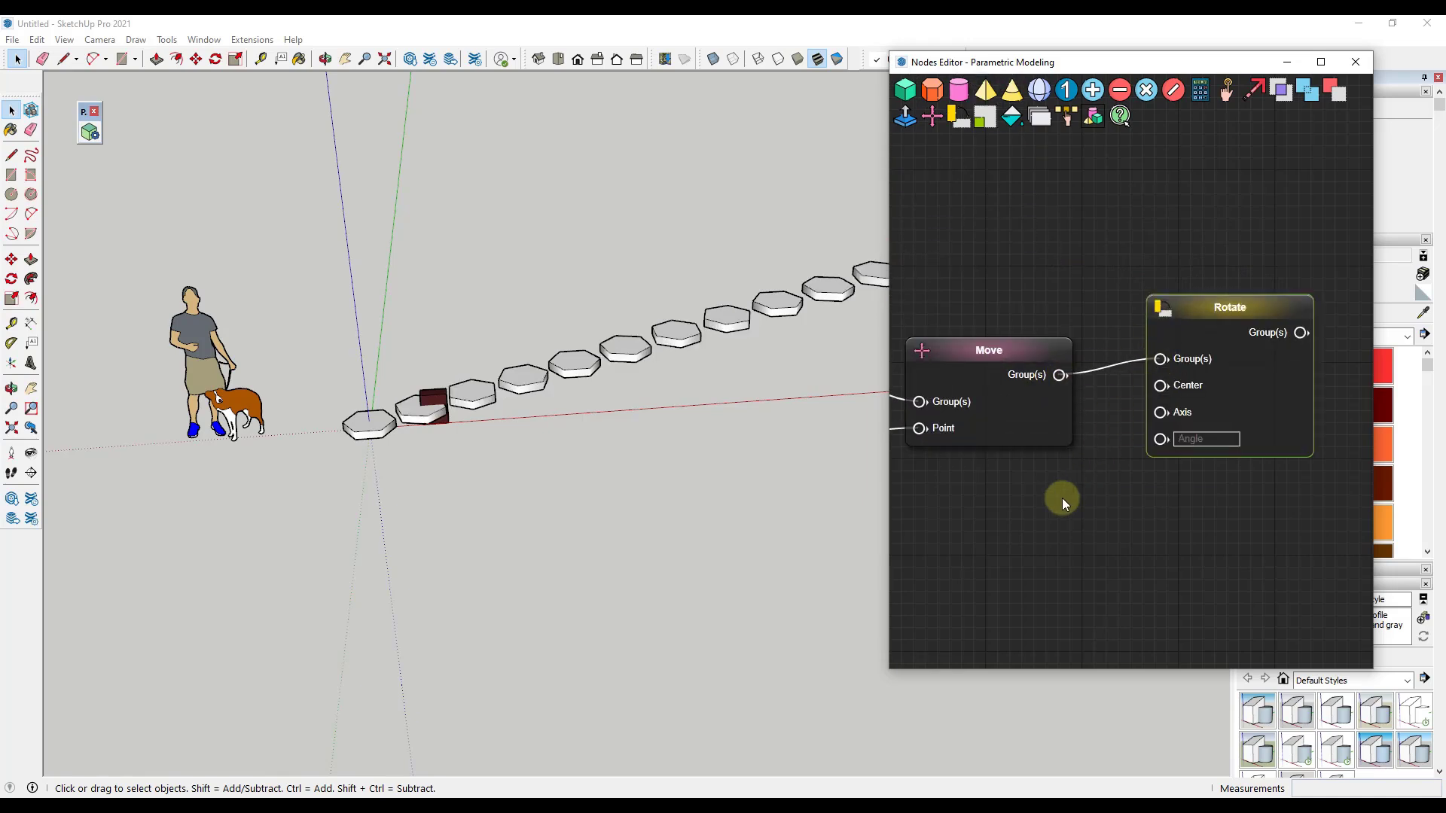
pyautogui.scroll(-2, 1154, 486)
pyautogui.scroll(5, 1156, 485)
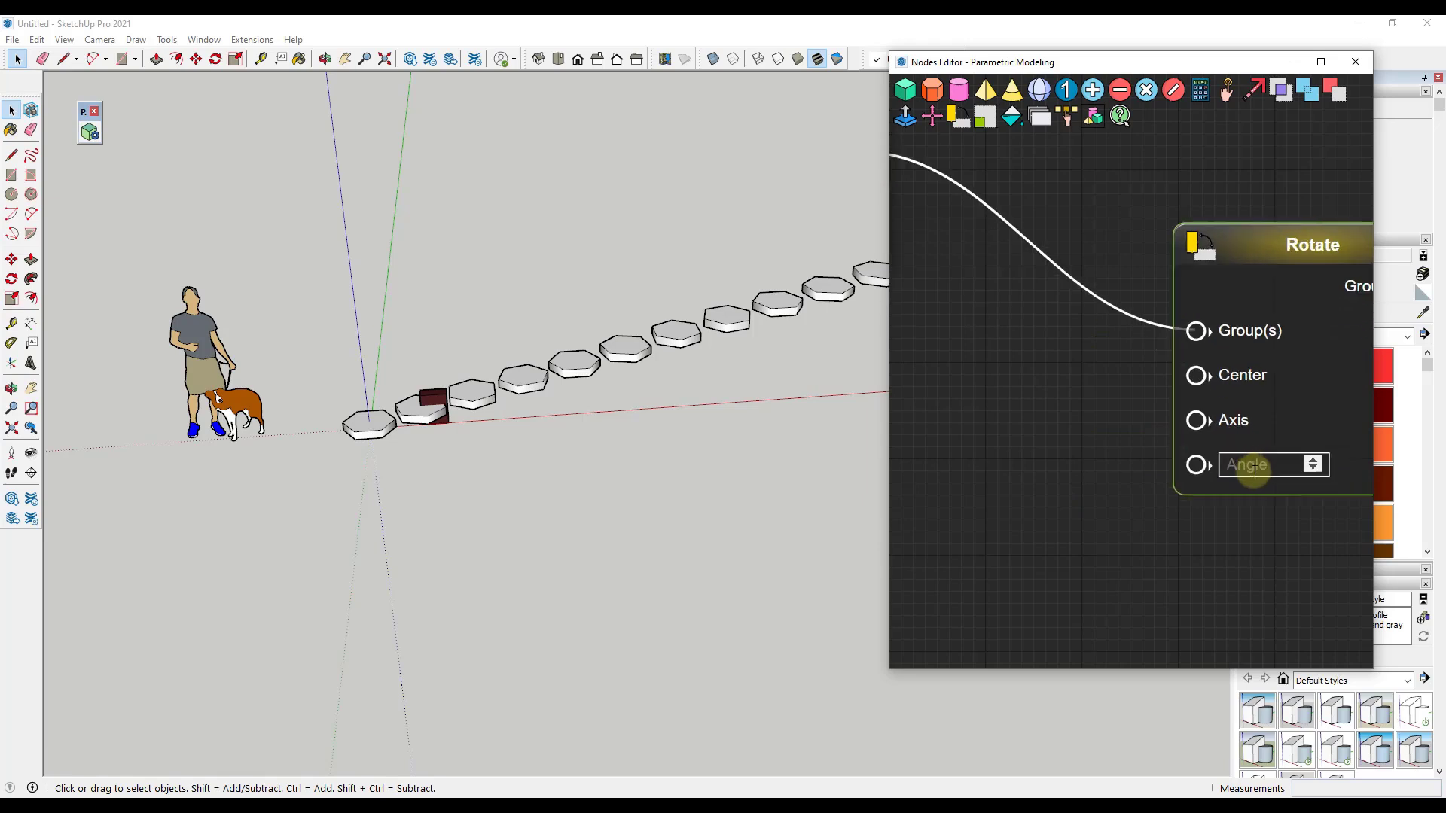
pyautogui.write('2')
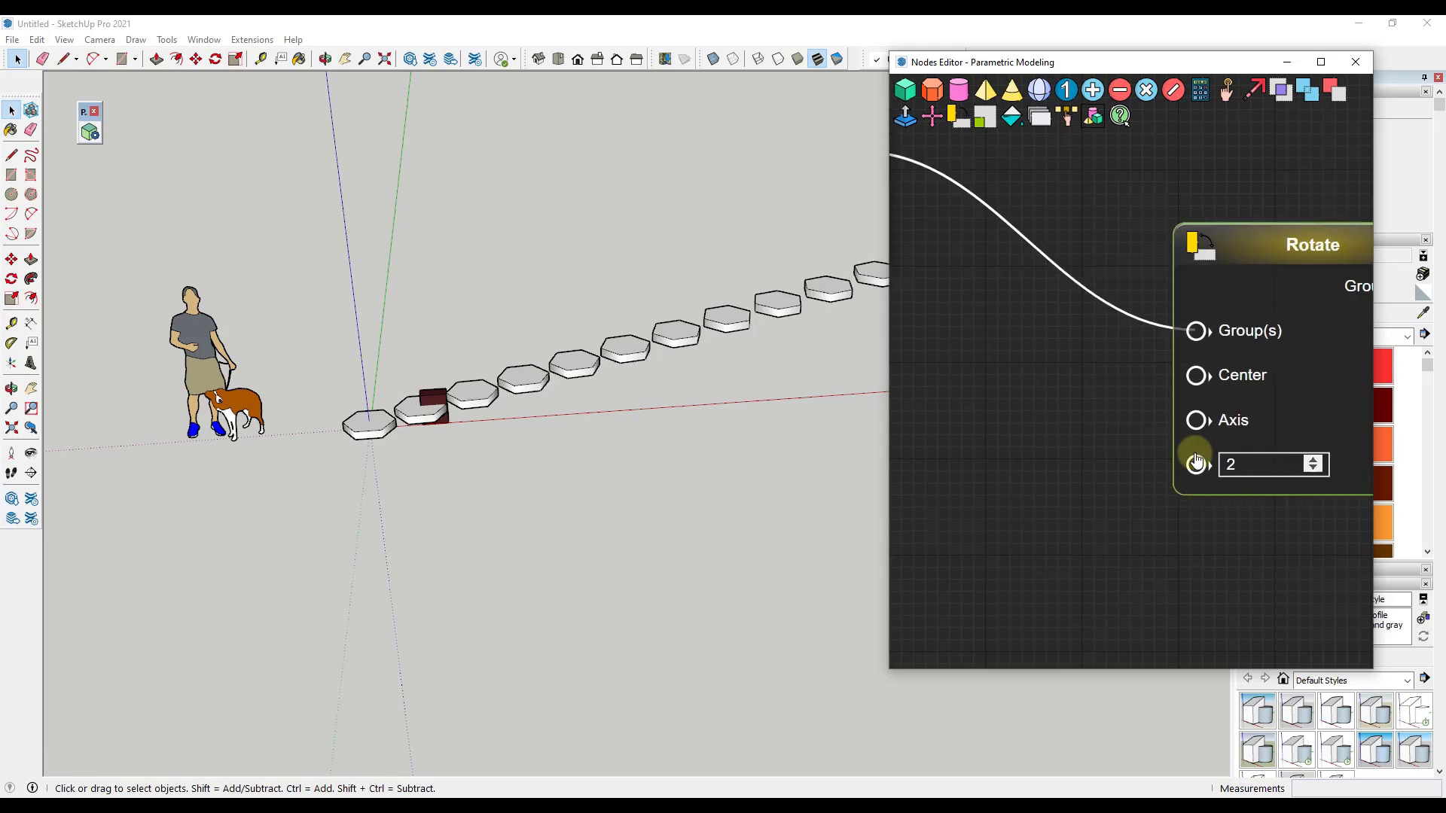
# View the hexagon row from the top, move the Rotate node, then orbit to perspective
pyautogui.click(559, 59)
pyautogui.click(474, 373)
pyautogui.moveTo(474, 373); pyautogui.dragTo(491, 386, button='middle')
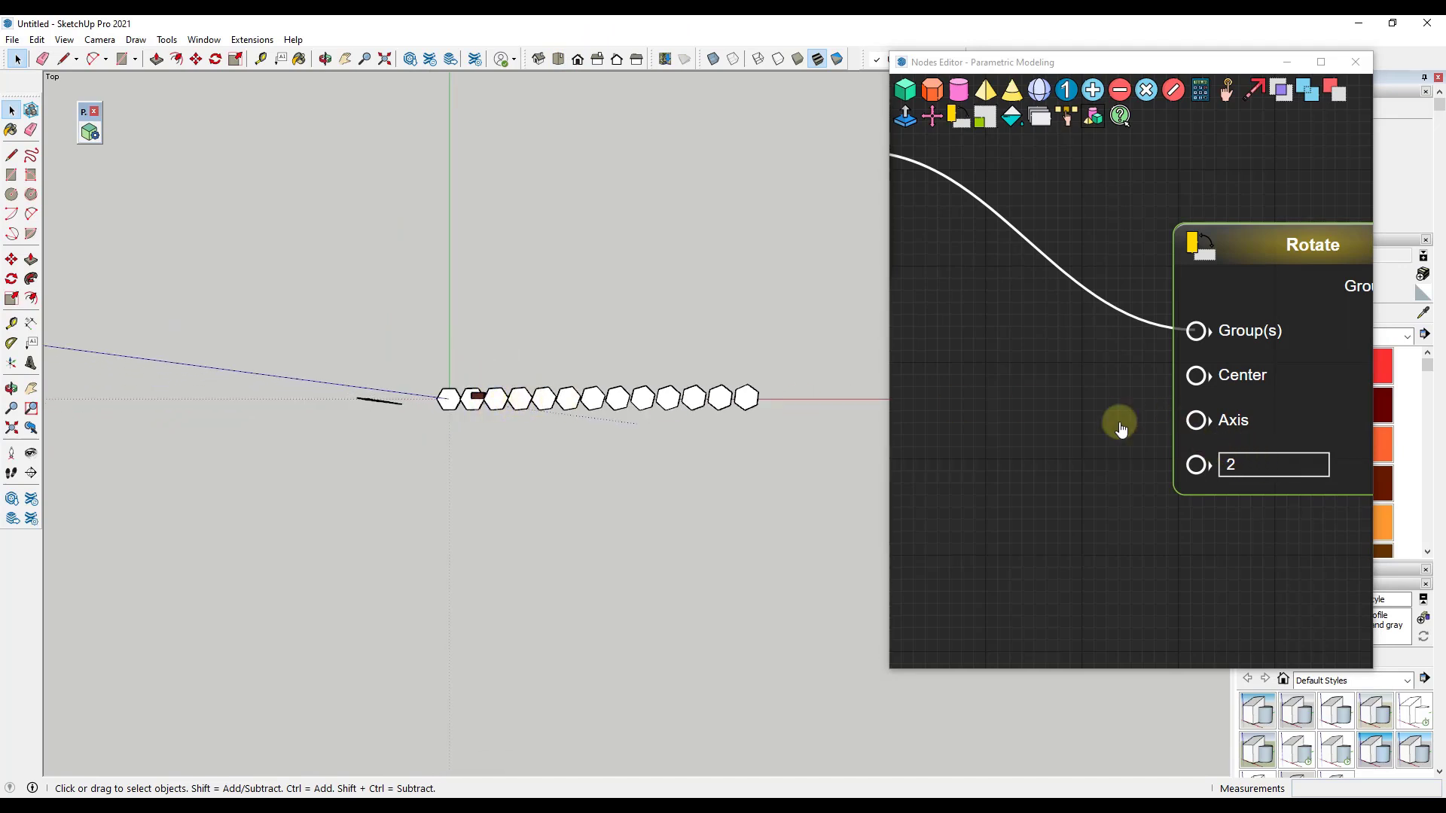
pyautogui.scroll(5, 445, 399)
pyautogui.scroll(-3, 1207, 284)
pyautogui.moveTo(1208, 284); pyautogui.dragTo(1227, 307)
pyautogui.scroll(3, 426, 397)
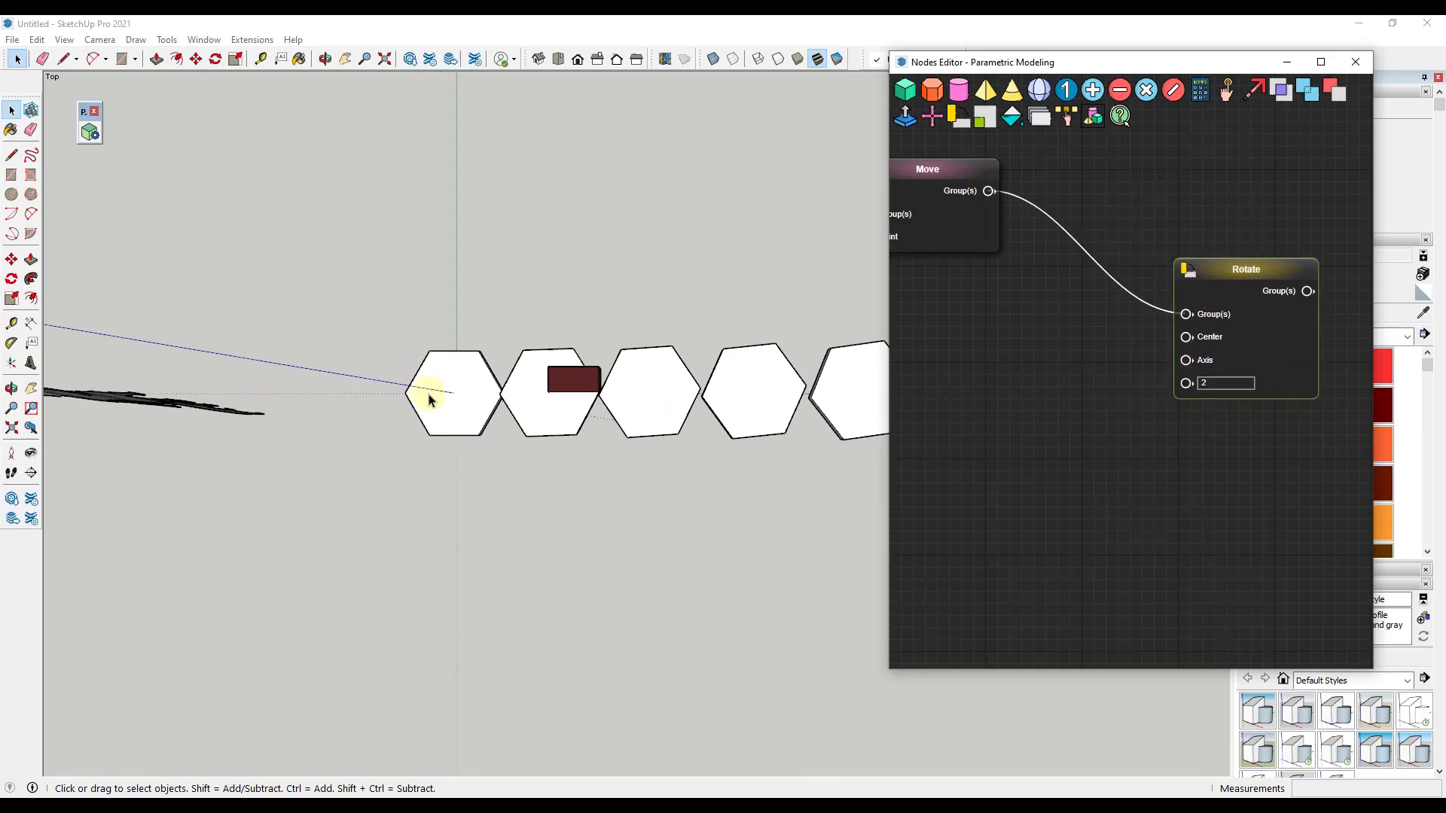
pyautogui.scroll(3, 427, 397)
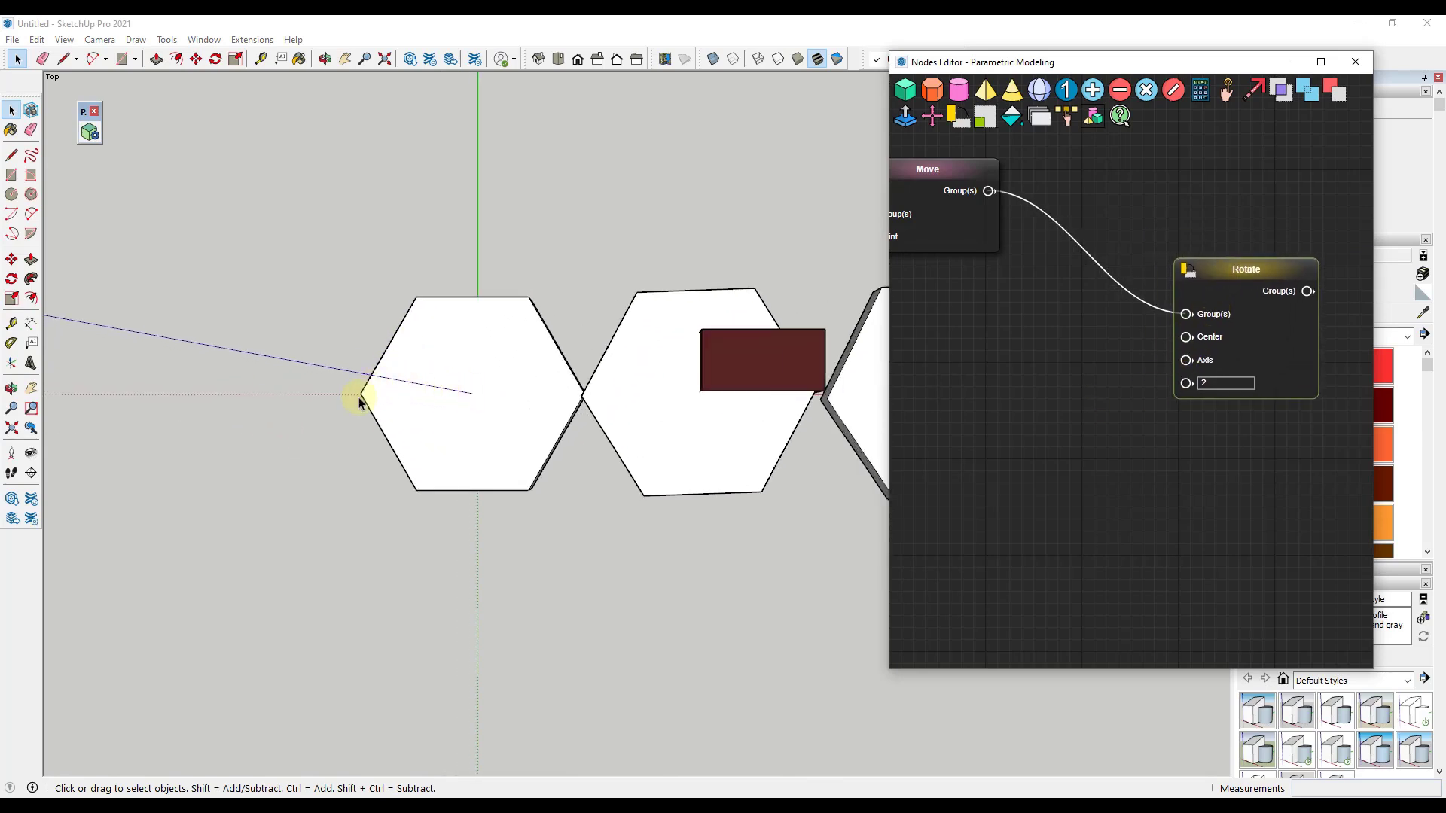
pyautogui.moveTo(477, 393)
pyautogui.mouseDown(button='middle')
pyautogui.moveTo(517, 200)
pyautogui.moveTo(482, 505)
pyautogui.mouseUp(button='middle')
pyautogui.scroll(-2, 482, 505)
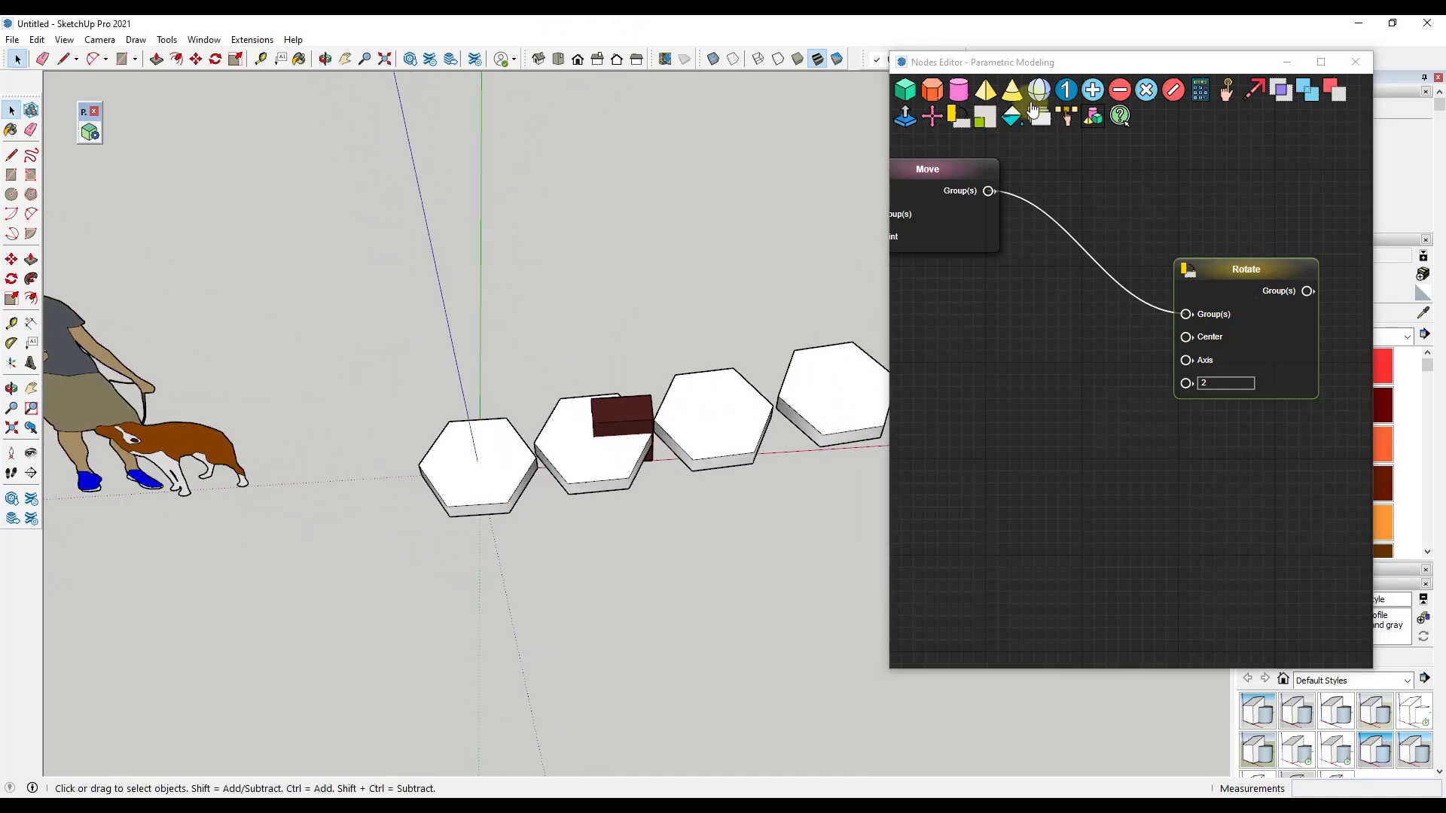
# Bring the whole node graph into view and reposition the added Number node
pyautogui.click(1118, 488)
pyautogui.scroll(-5, 1118, 484)
pyautogui.moveTo(1071, 363); pyautogui.dragTo(1173, 310)
pyautogui.moveTo(1029, 236); pyautogui.dragTo(1025, 240)
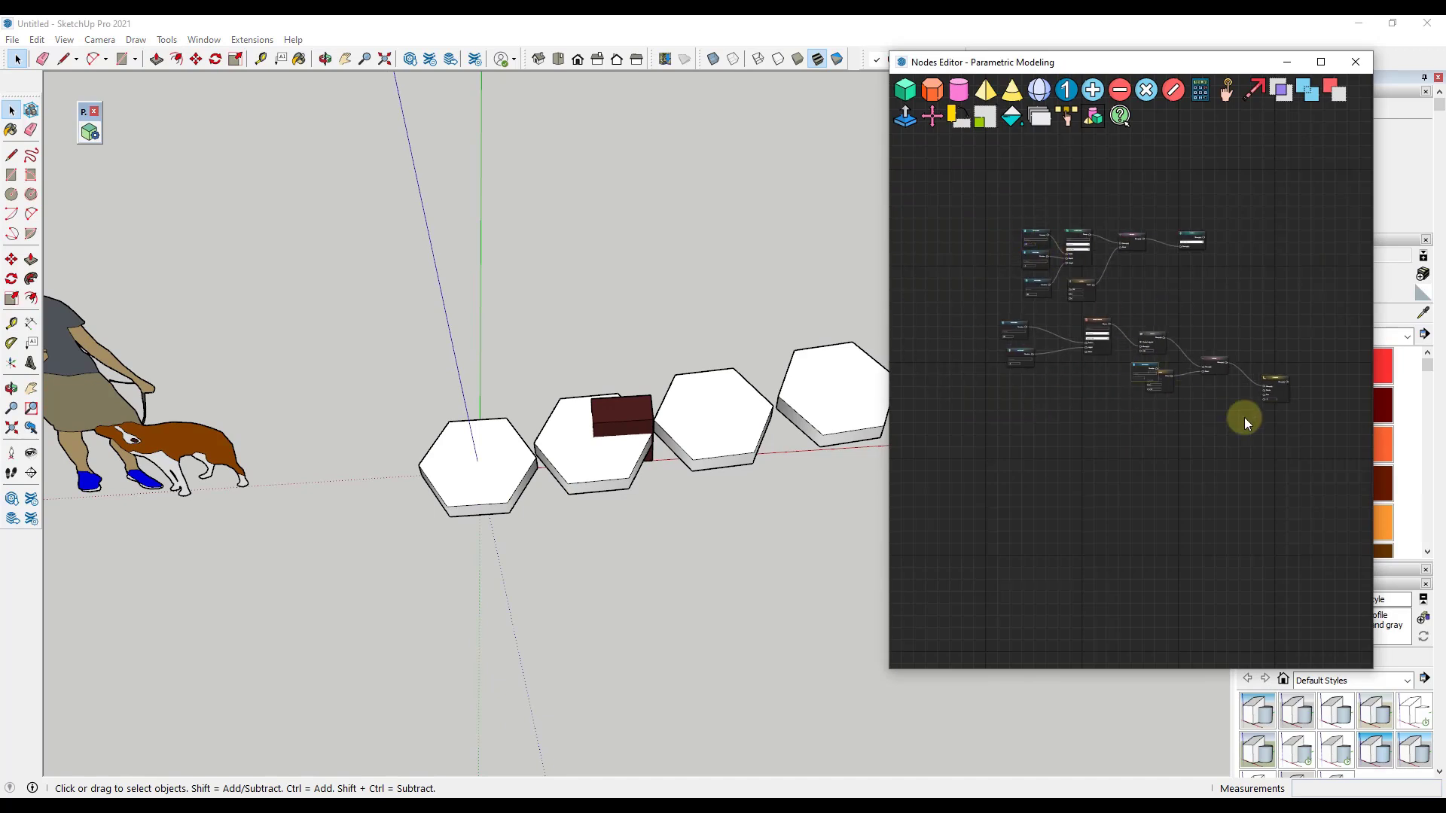
pyautogui.scroll(5, 1217, 400)
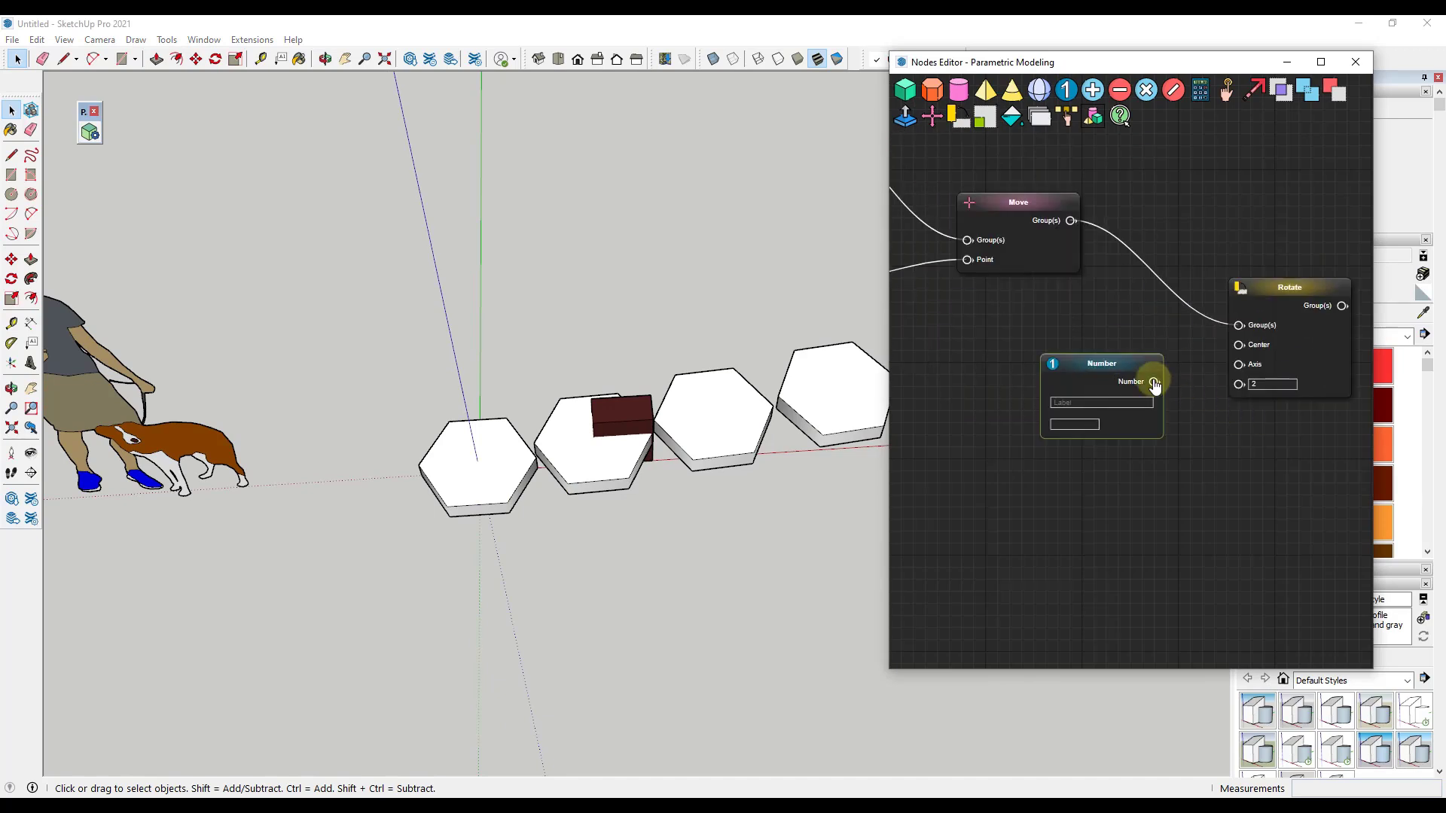
# Remove the Number node and wire a new Point node into Rotate's Center input
pyautogui.moveTo(1154, 382); pyautogui.dragTo(1238, 346)
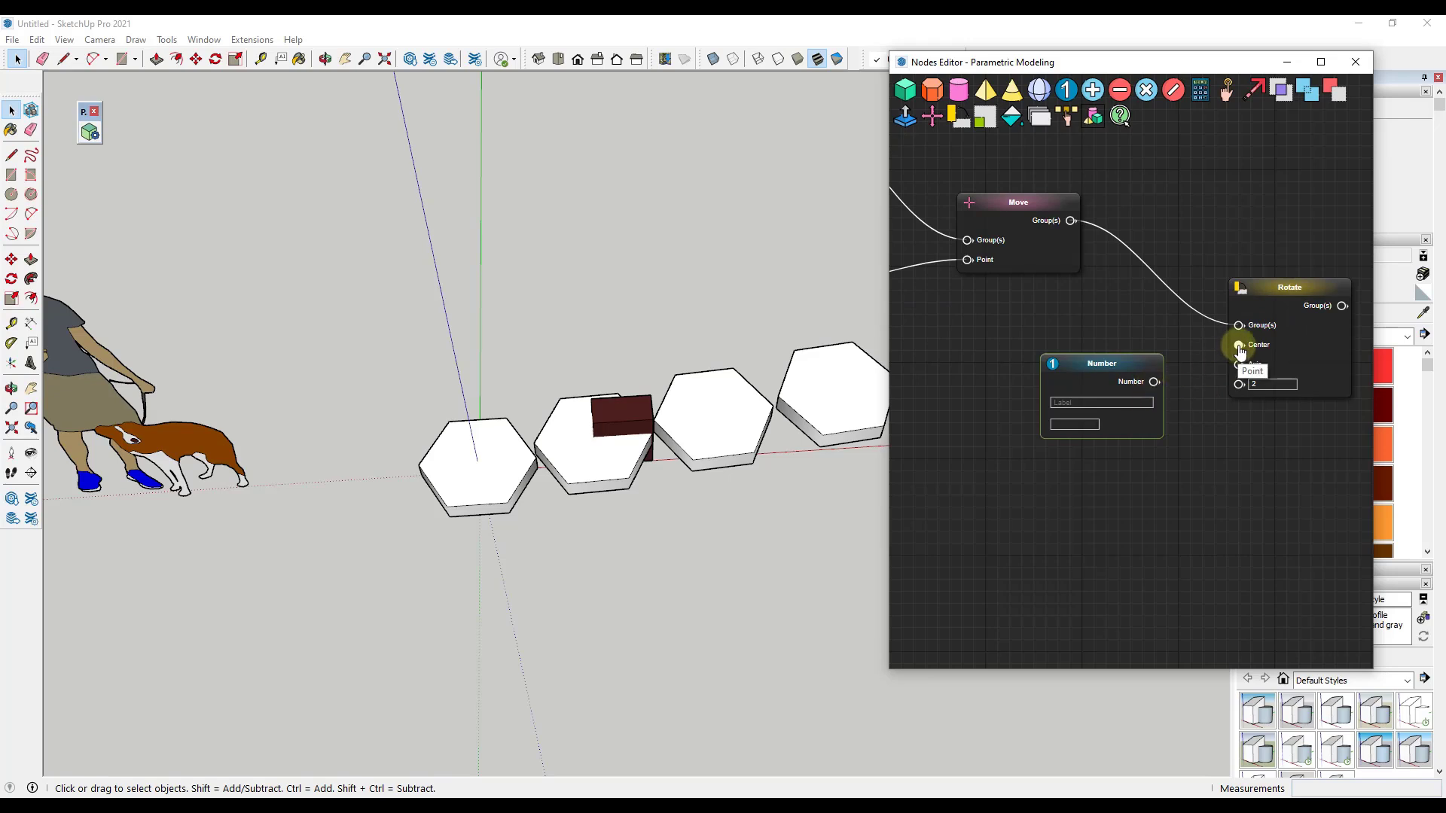
pyautogui.press('Delete')
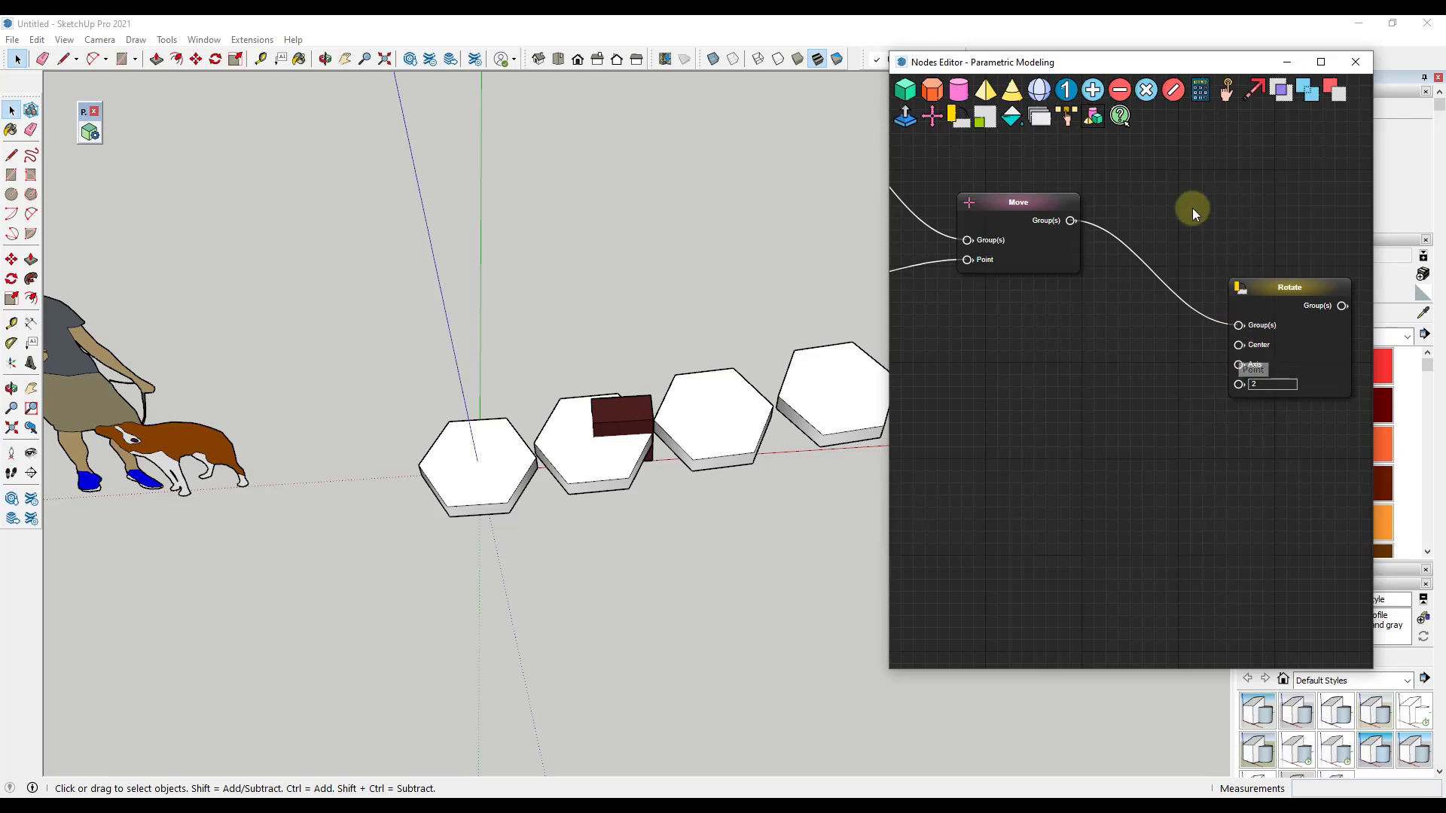
pyautogui.scroll(-5, 1190, 384)
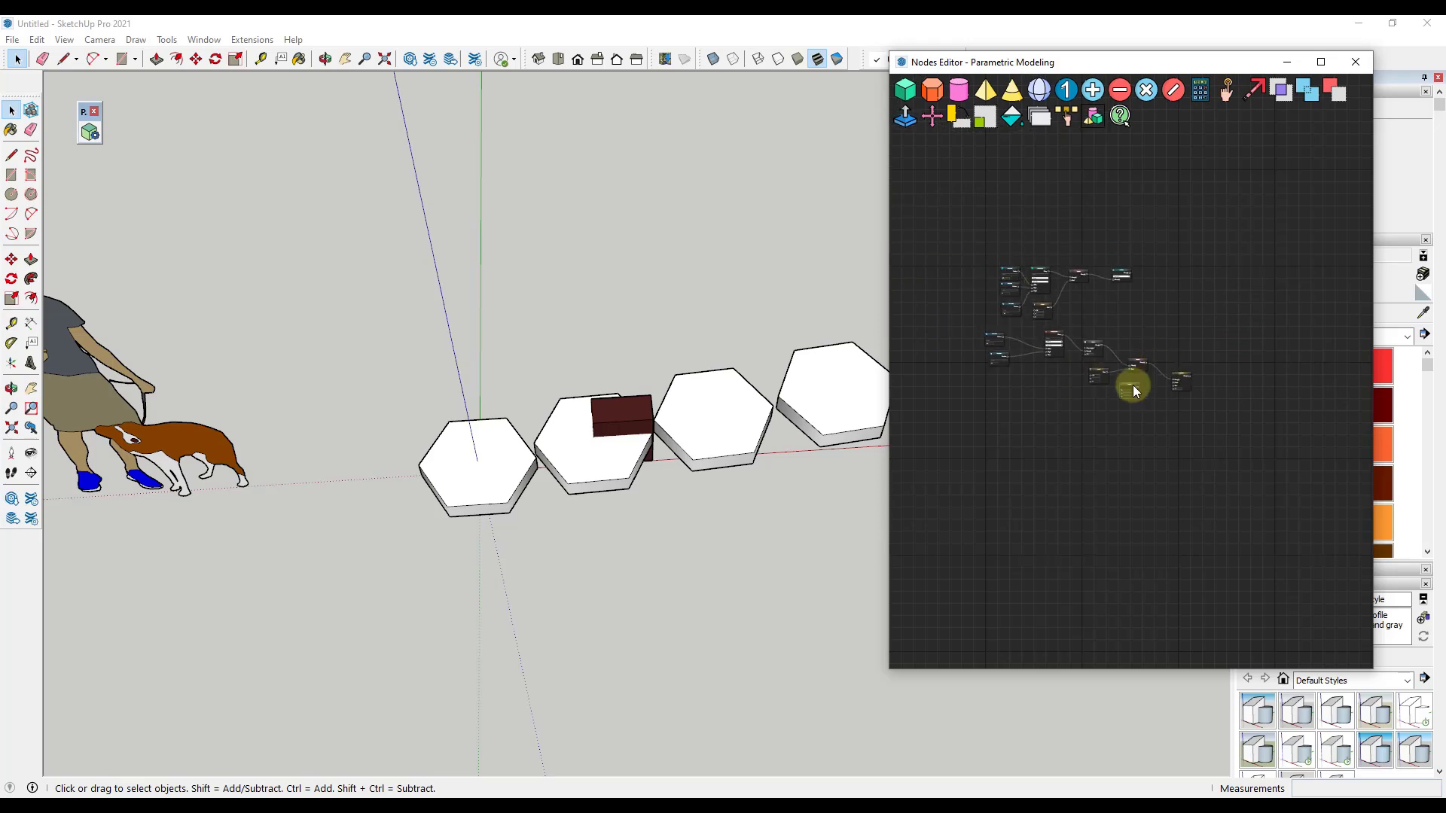
pyautogui.scroll(5, 1134, 386)
pyautogui.scroll(3, 1125, 390)
pyautogui.moveTo(1097, 382); pyautogui.dragTo(1302, 343)
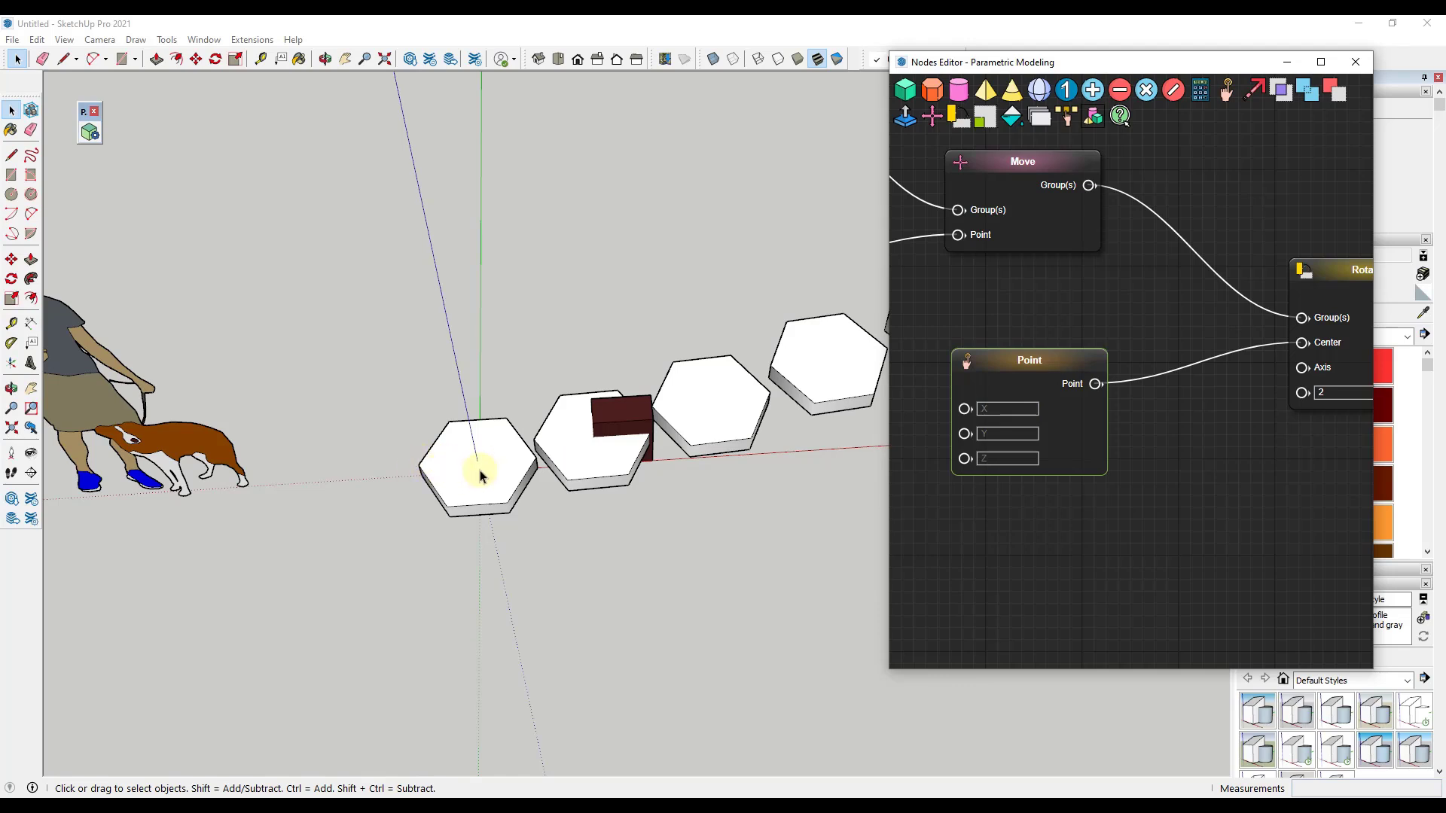
# Push the rotation centre Point's X up to 148 in a top view and begin editing the angle
pyautogui.click(1016, 411)
pyautogui.write('0')
pyautogui.click(934, 416)
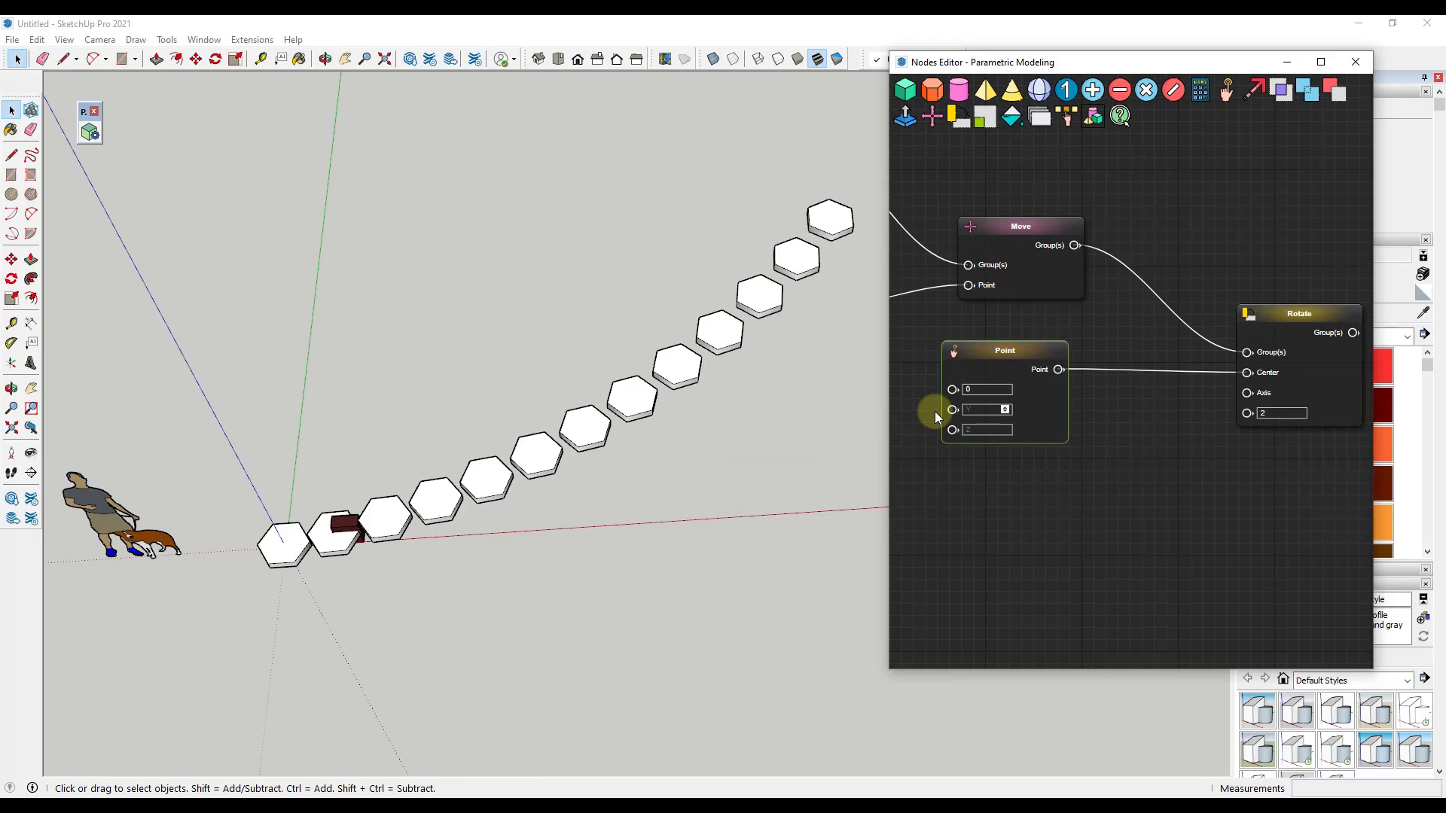
pyautogui.write('0')
pyautogui.press('Tab')
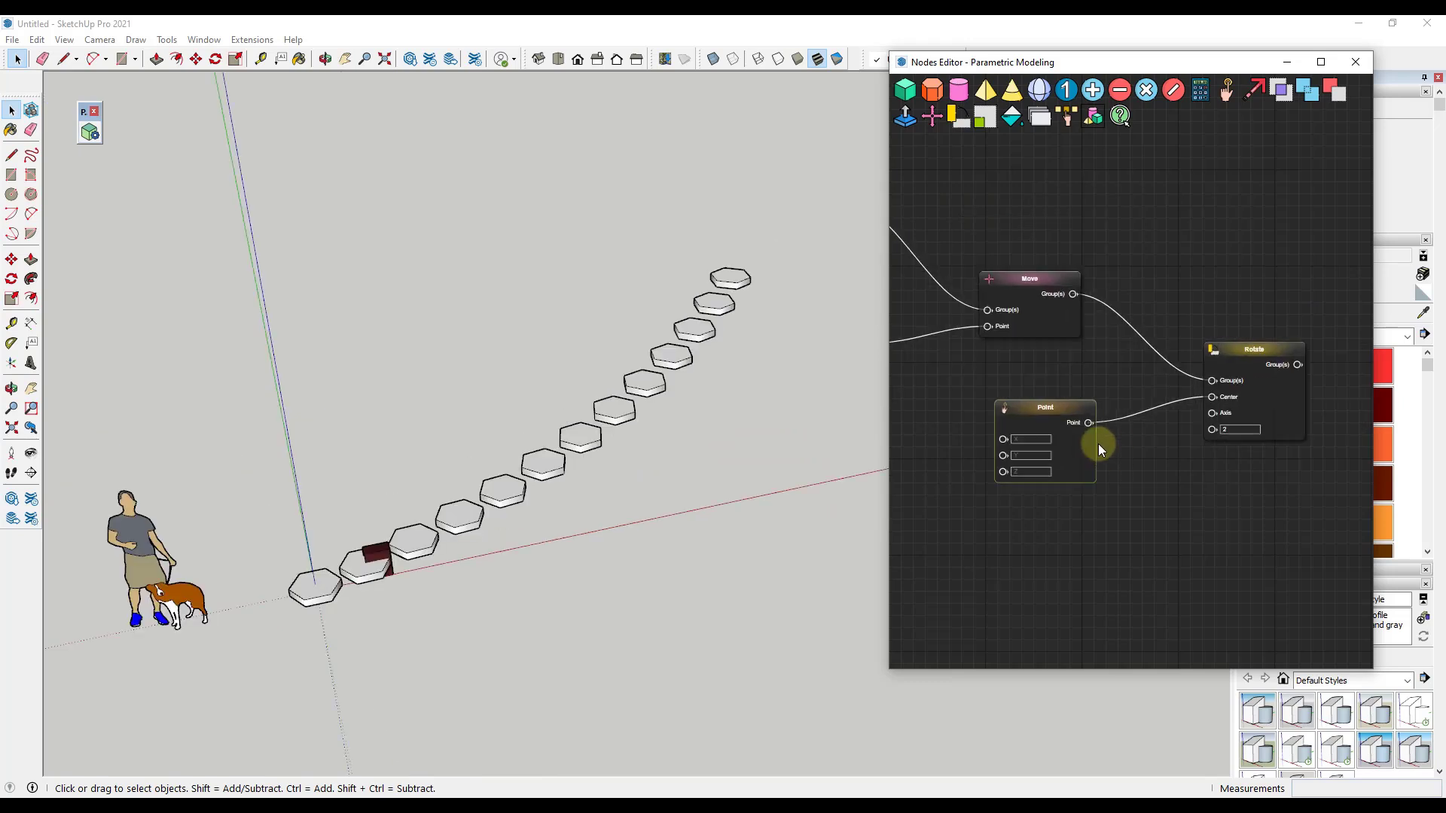
pyautogui.scroll(3, 1100, 452)
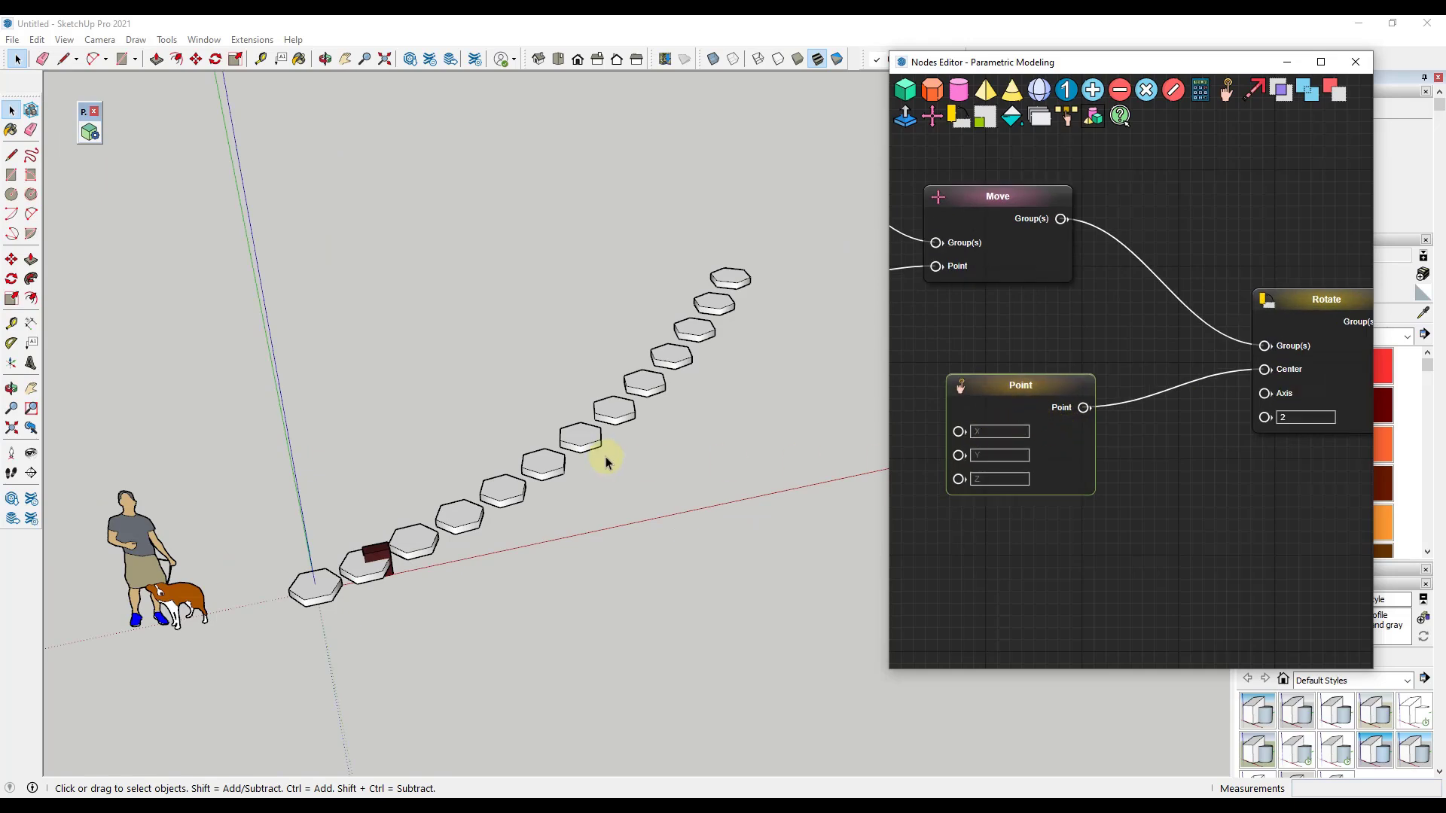
pyautogui.scroll(4, 301, 586)
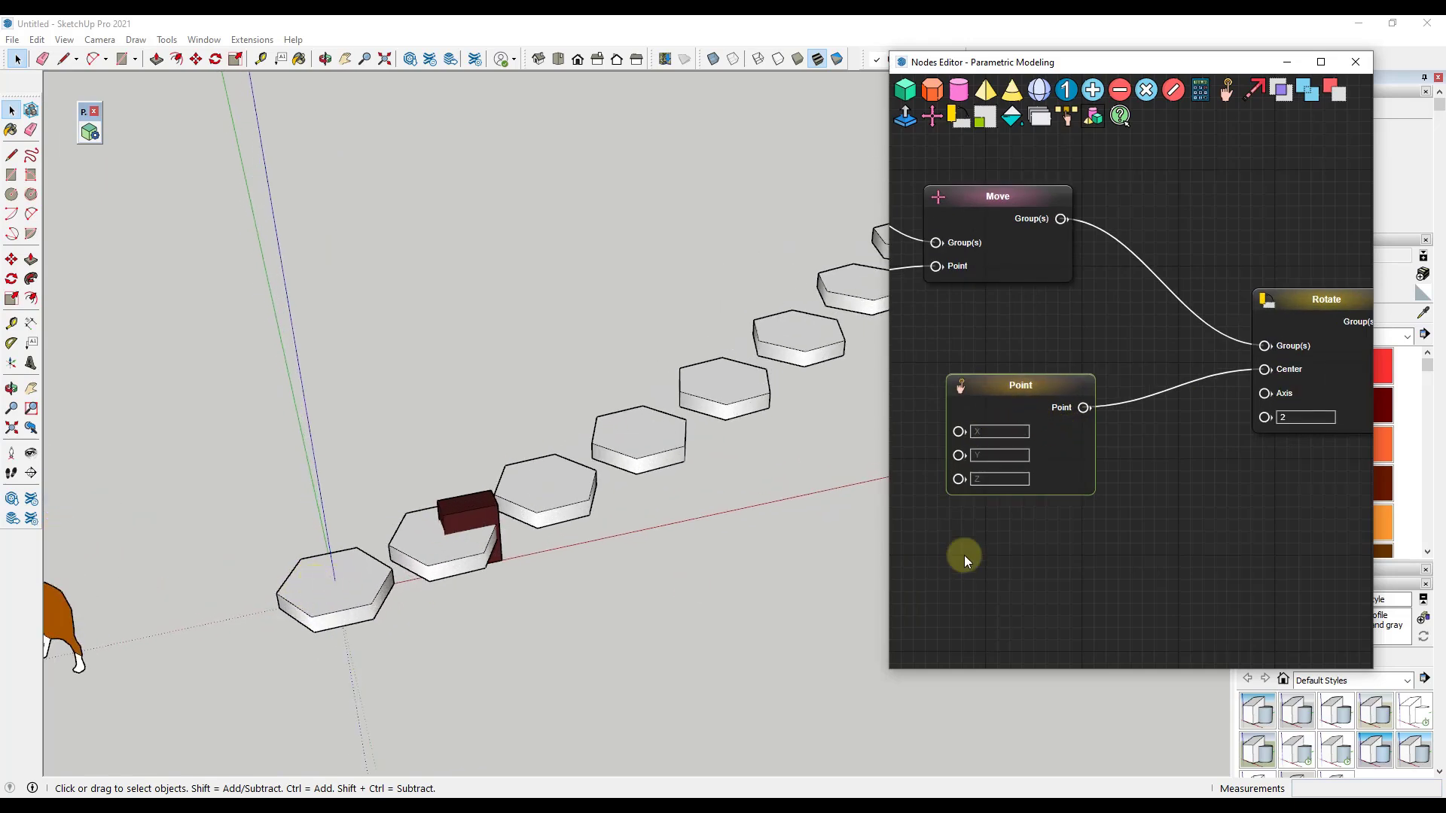
pyautogui.write('10')
pyautogui.moveTo(1024, 433); pyautogui.dragTo(1019, 413)
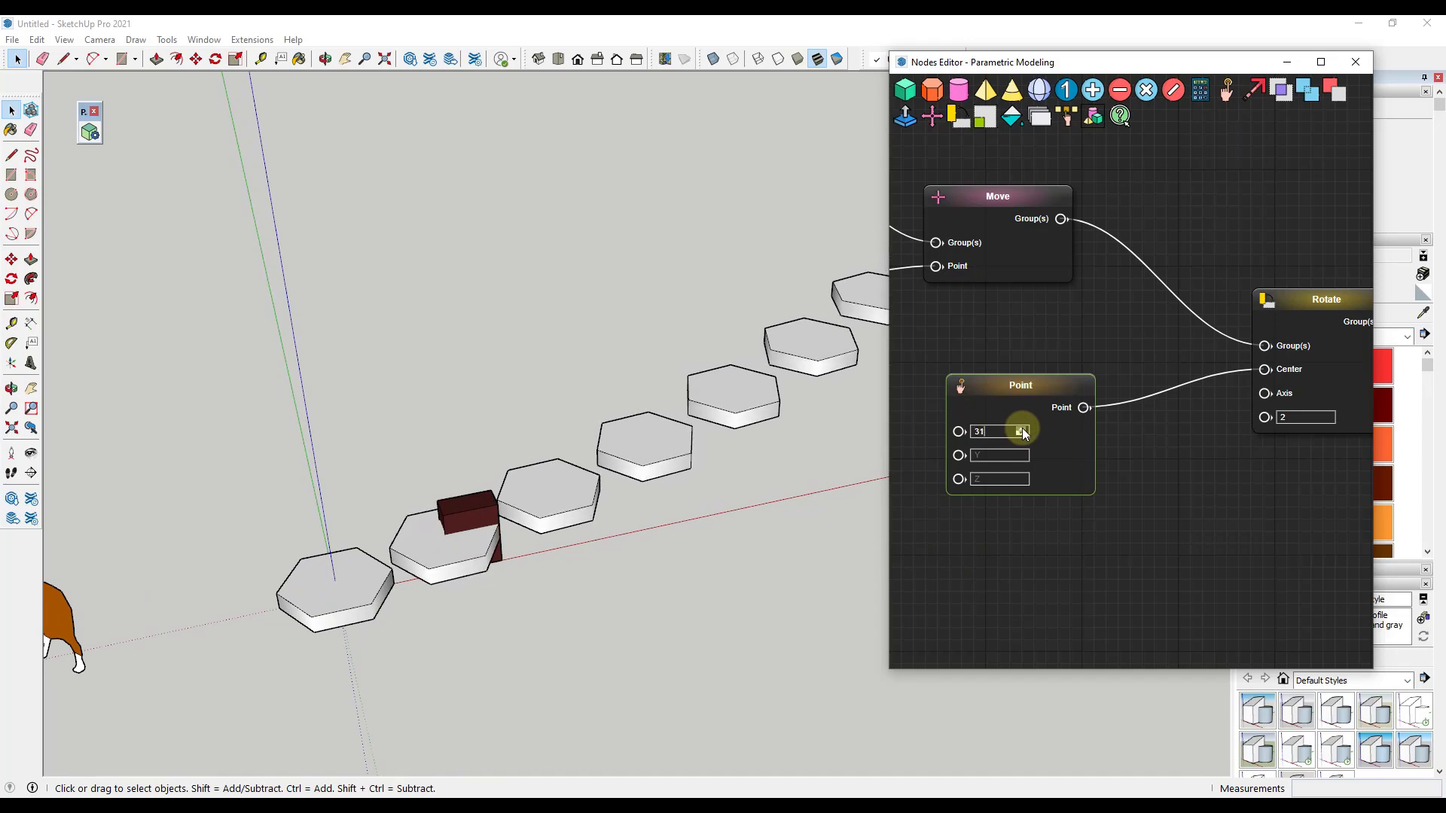
pyautogui.click(558, 59)
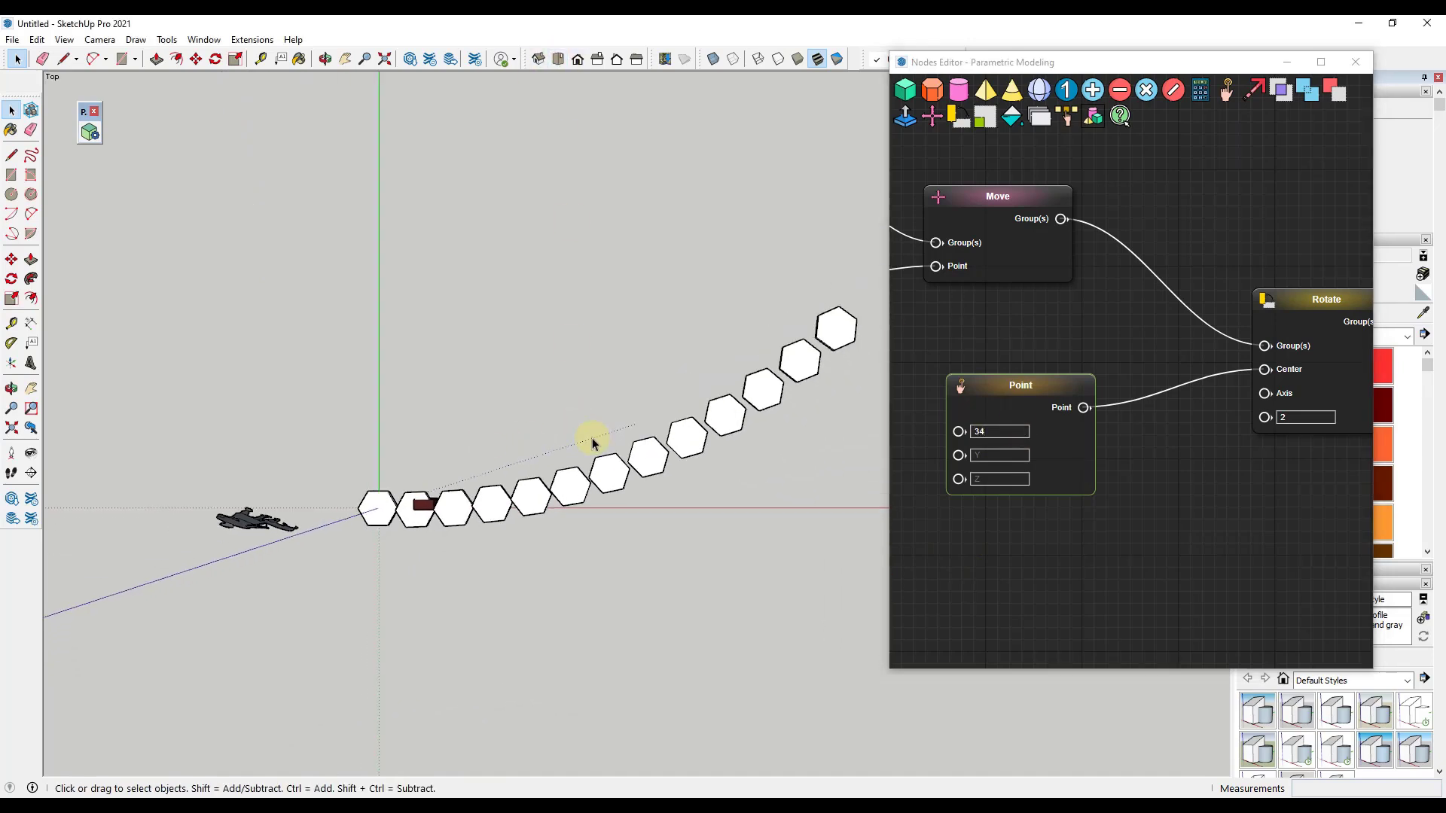
pyautogui.moveTo(1022, 429); pyautogui.dragTo(1023, 429)
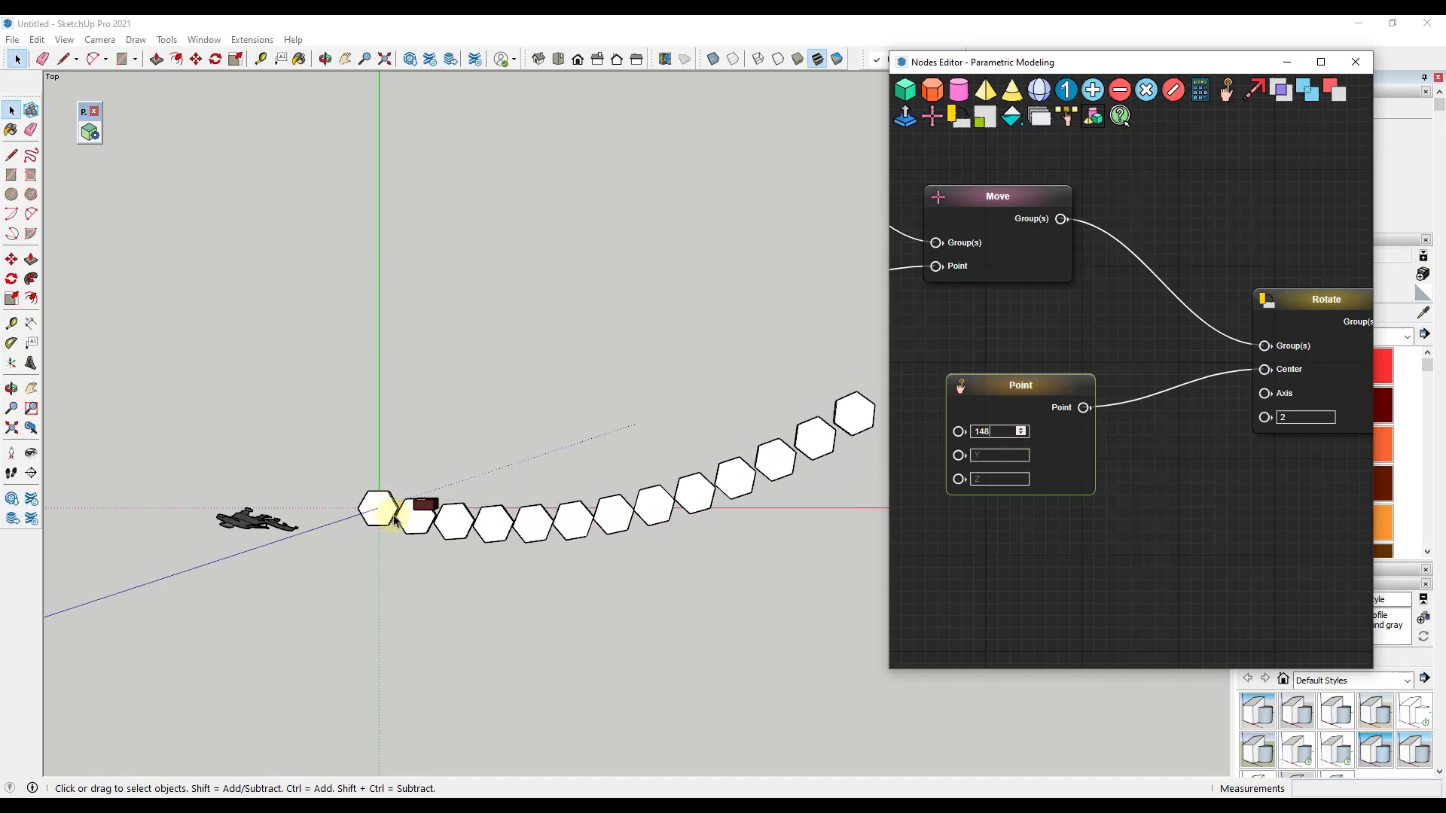
pyautogui.click(1272, 418)
# Change the Rotate angle from 36 to 10 and orbit to a perspective of the ring
pyautogui.write('36')
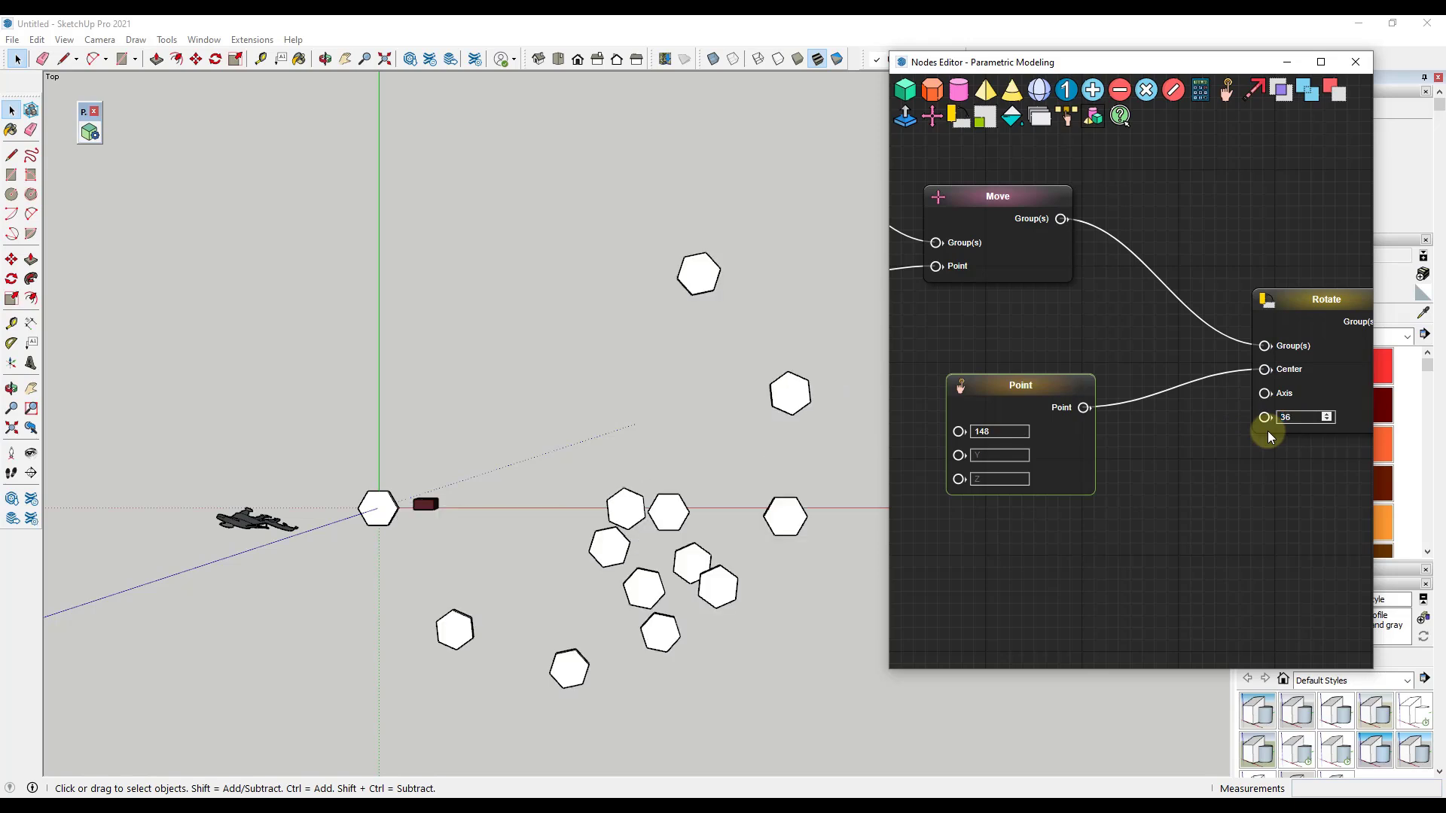
pyautogui.press('BackSpace')
pyautogui.press('BackSpace')
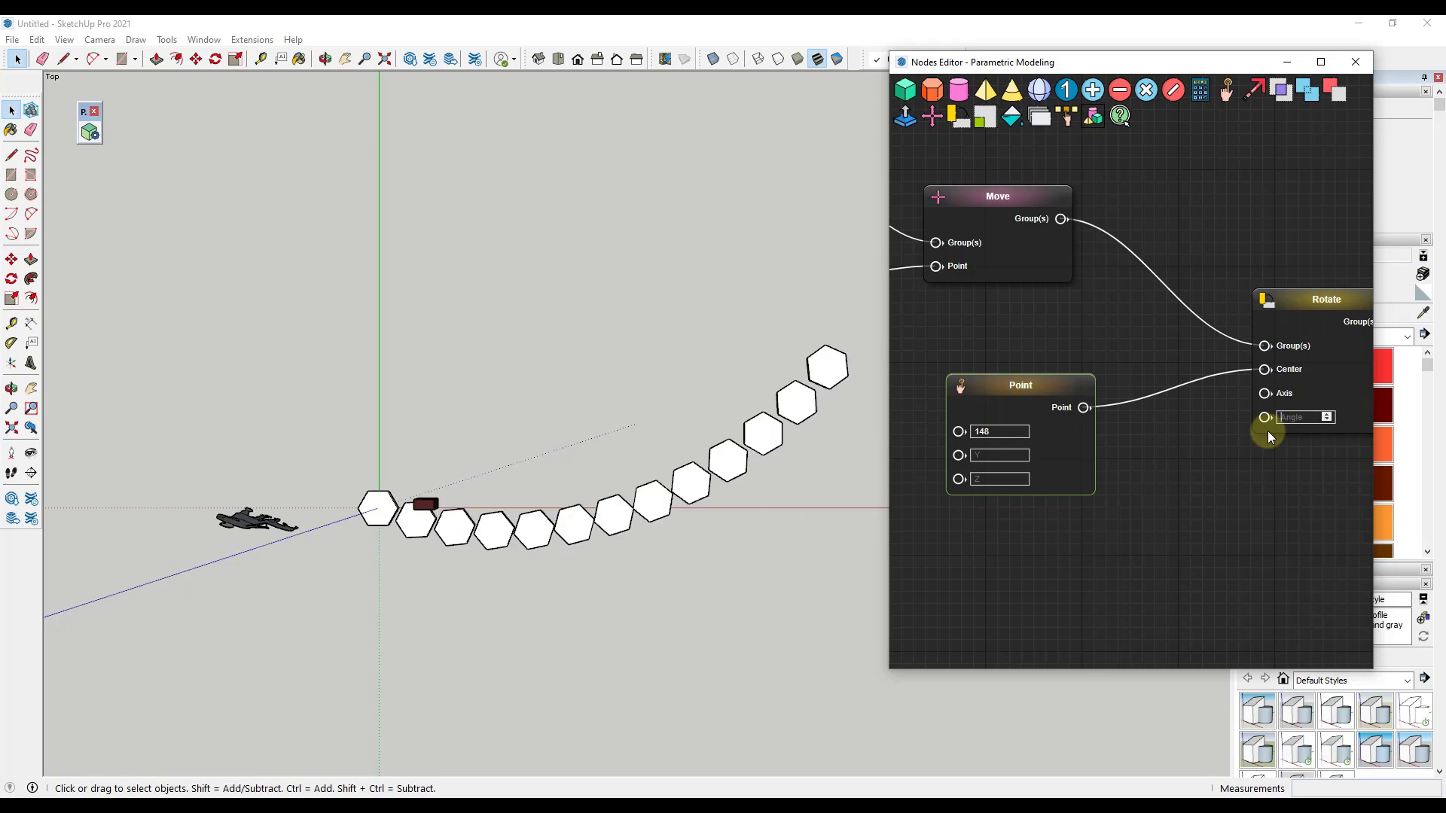
pyautogui.write('10')
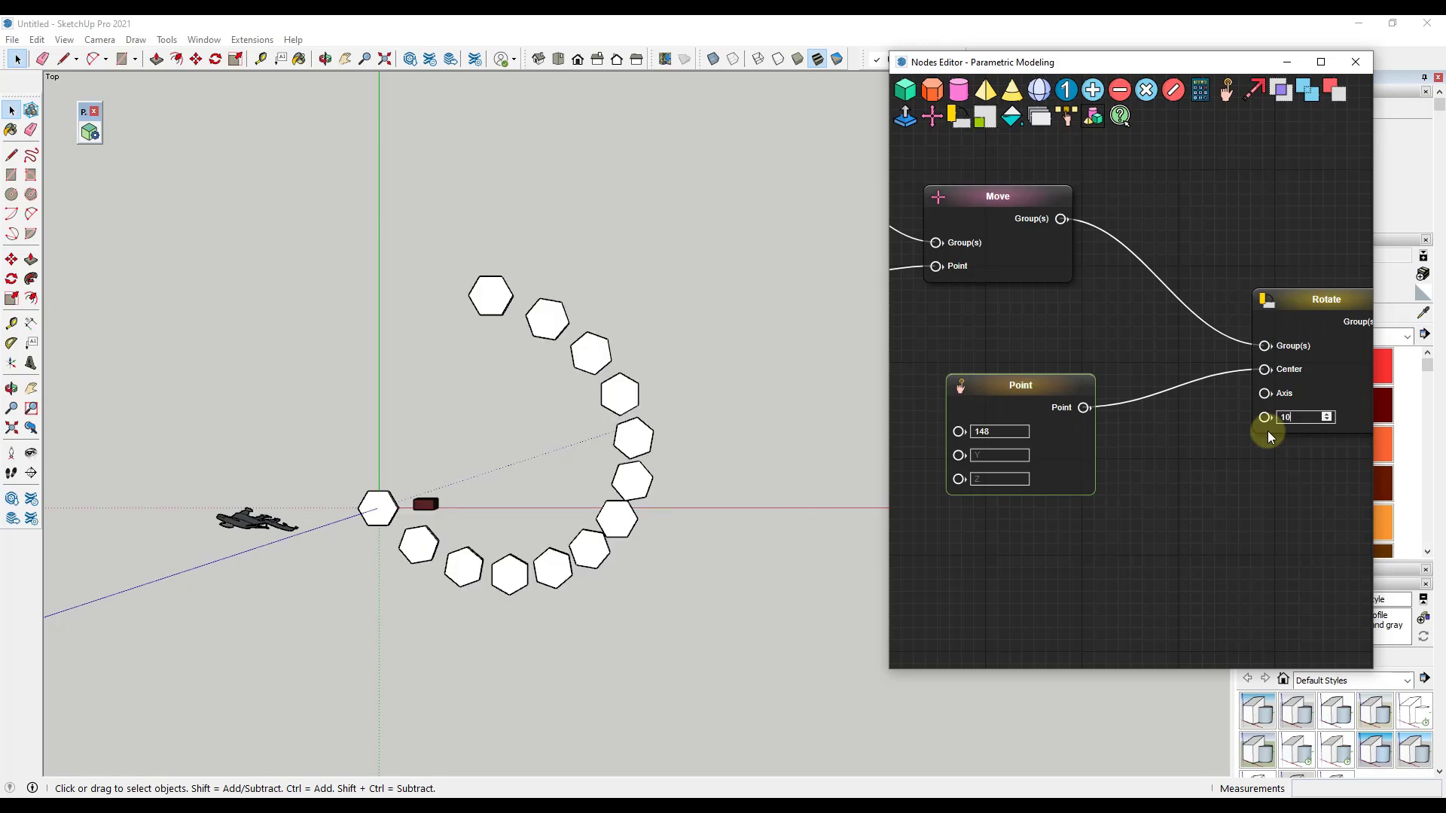
pyautogui.moveTo(590, 584); pyautogui.dragTo(676, 54, button='middle')
pyautogui.moveTo(531, 548); pyautogui.dragTo(461, 533, button='middle')
pyautogui.scroll(3, 359, 552)
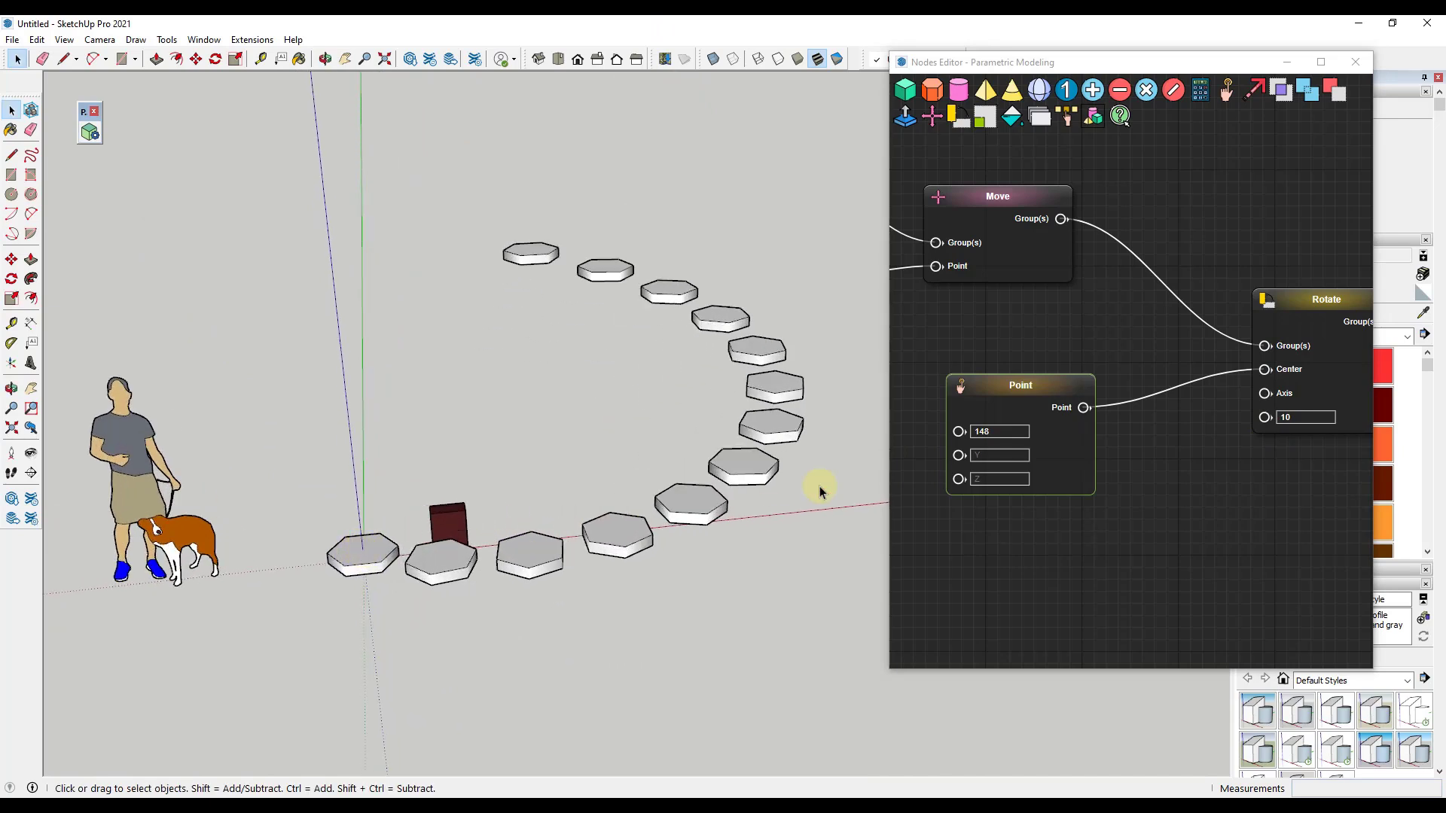
# Set the rotation centre's X to 20 while orbiting around the hexagon ring
pyautogui.doubleClick(986, 430)
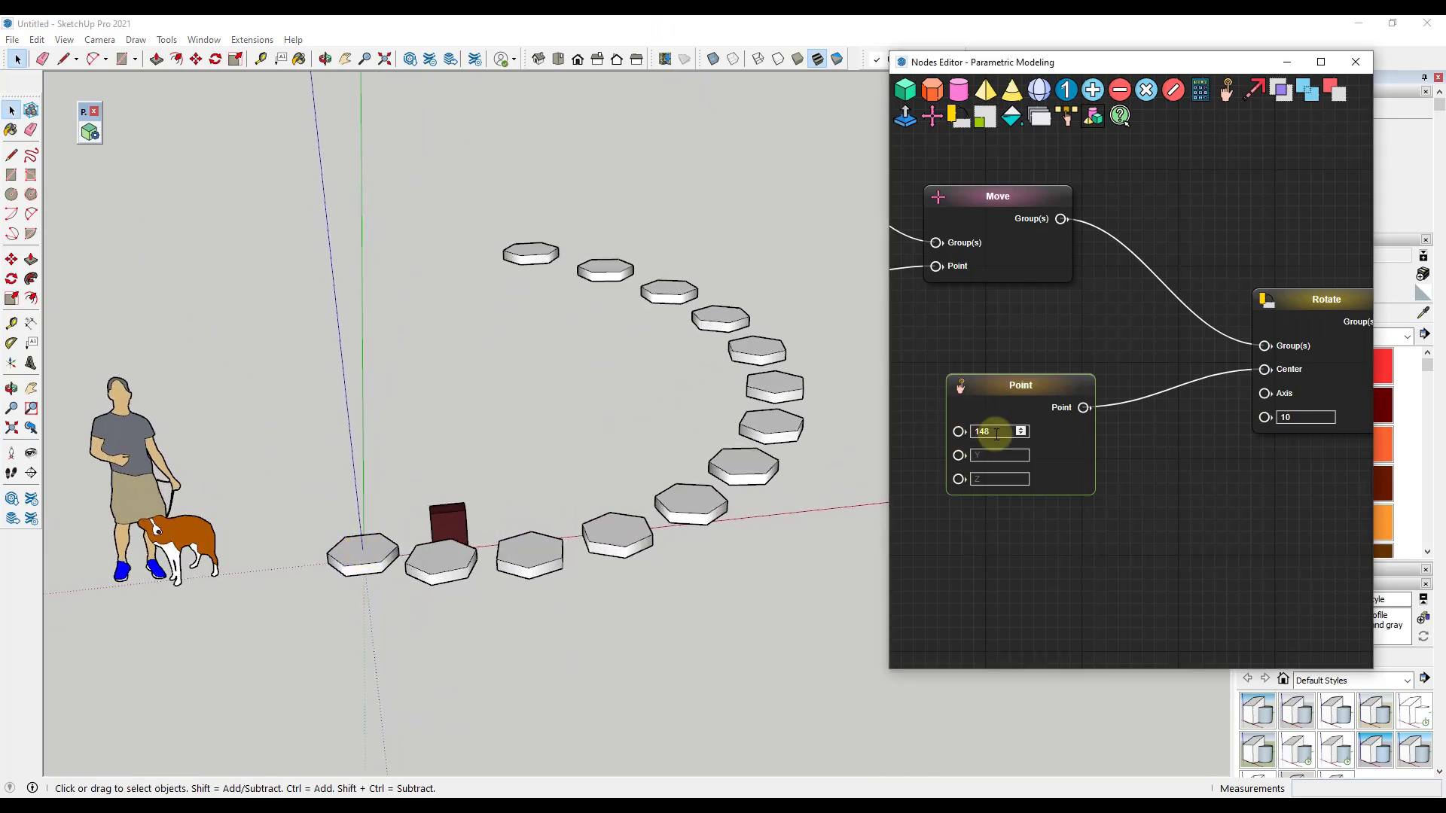
pyautogui.write('0')
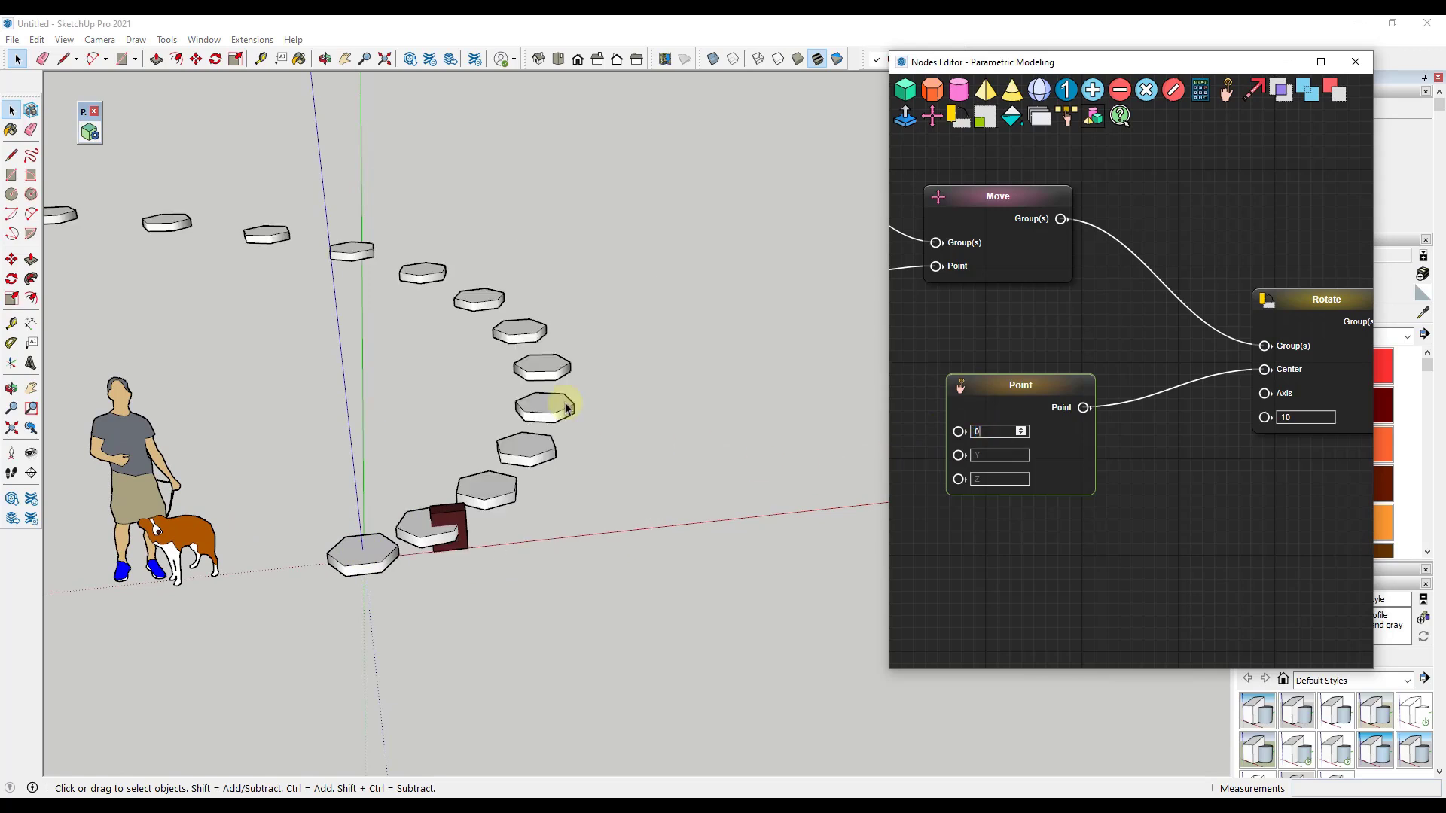
pyautogui.scroll(-3, 613, 419)
pyautogui.moveTo(565, 381); pyautogui.dragTo(494, 527, button='middle')
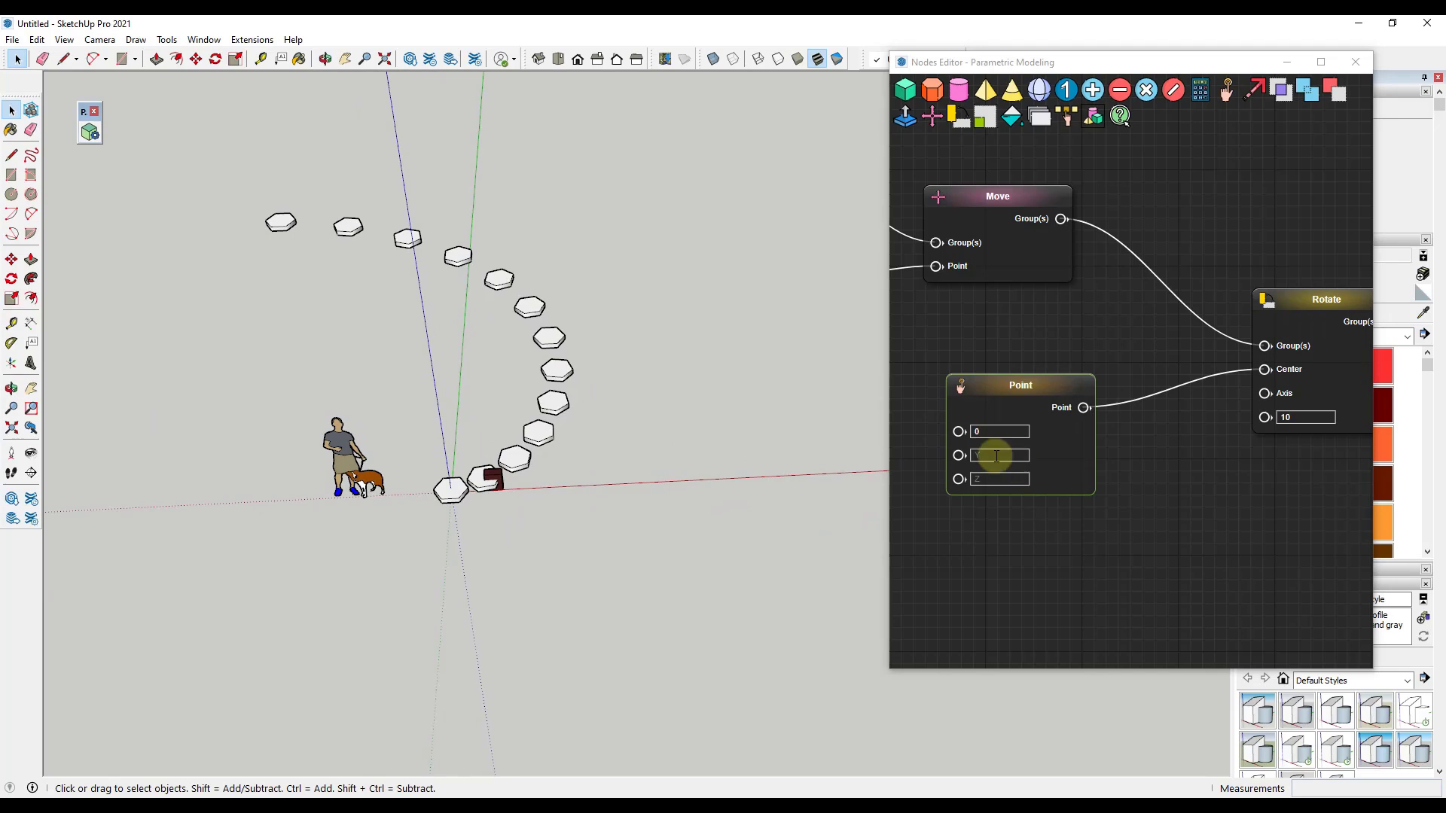
pyautogui.click(939, 433)
pyautogui.write('10')
pyautogui.press('BackSpace')
pyautogui.press('BackSpace')
pyautogui.write('20')
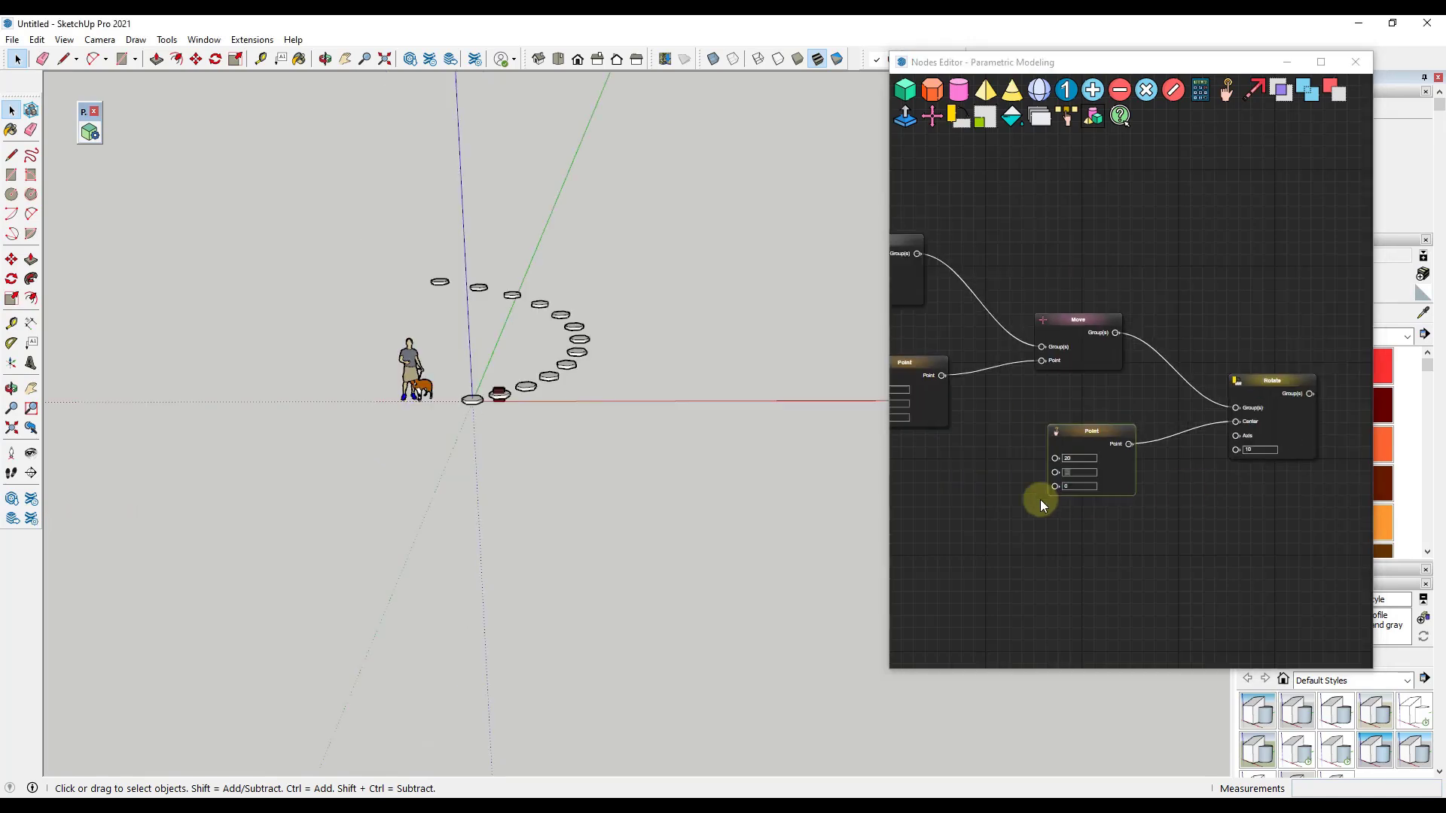
pyautogui.scroll(-3, 1040, 500)
pyautogui.scroll(8, 952, 440)
pyautogui.moveTo(519, 378); pyautogui.dragTo(572, 361, button='middle')
# Raise the centre's Z to 11 so the treads spiral upward, and inspect the staircase
pyautogui.moveTo(994, 434); pyautogui.dragTo(1000, 442)
pyautogui.moveTo(753, 444); pyautogui.dragTo(550, 558, button='middle')
pyautogui.moveTo(655, 429); pyautogui.dragTo(581, 435, button='middle')
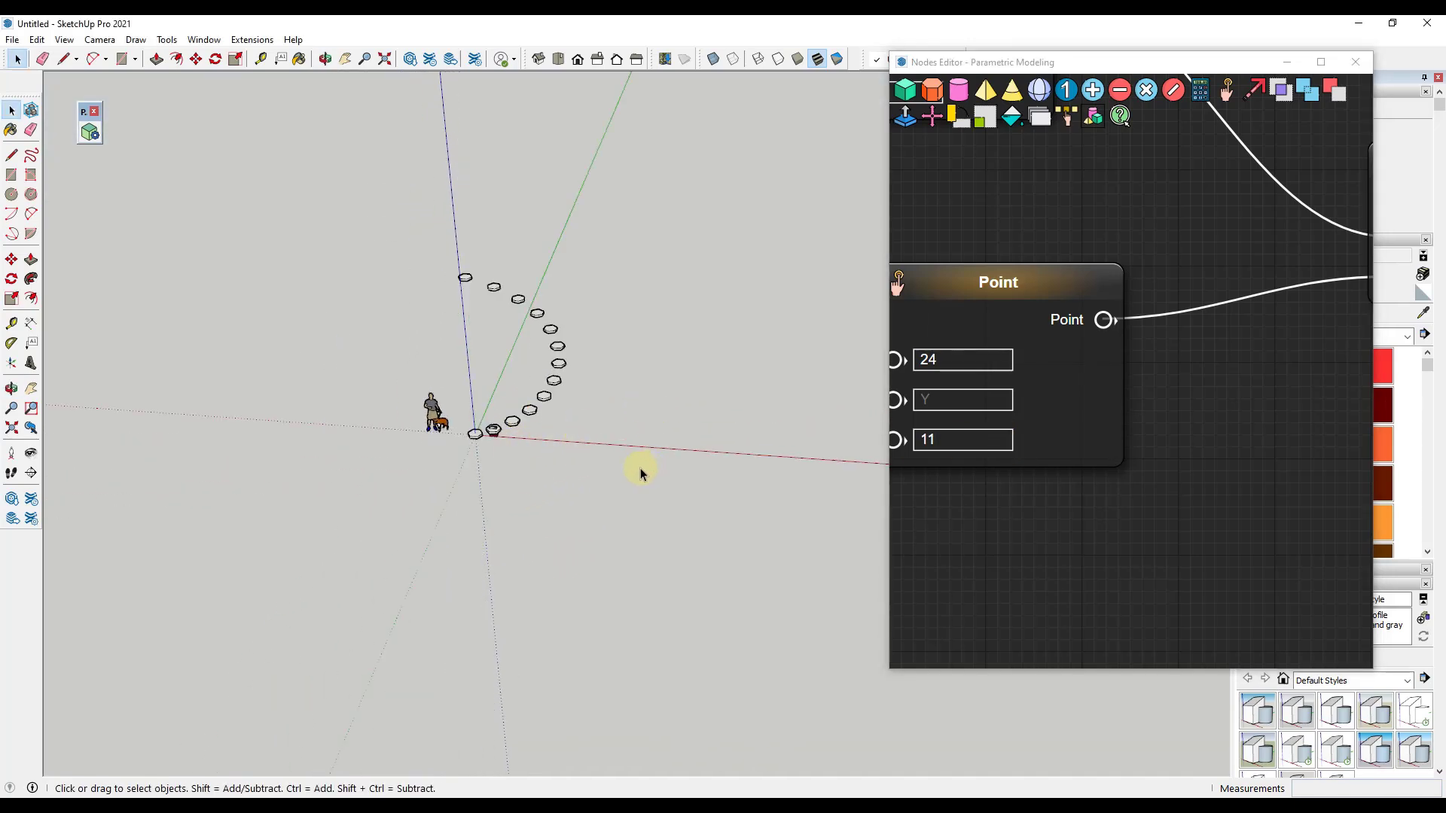
pyautogui.moveTo(546, 444); pyautogui.dragTo(494, 419, button='middle')
pyautogui.scroll(2, 494, 419)
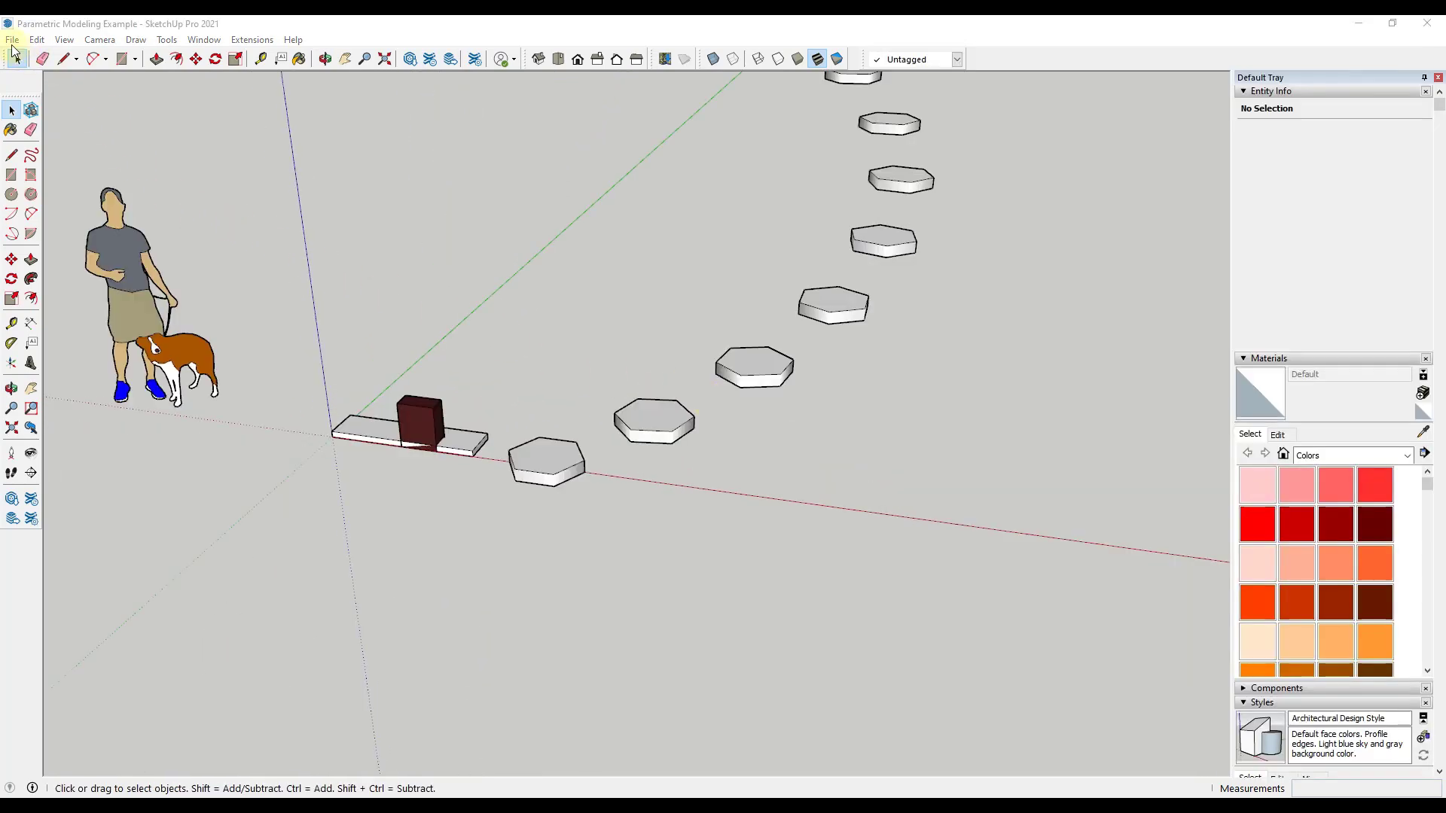
# Create a new model from the File menu and launch the Nodes Editor from its toolbar icon
pyautogui.click(12, 41)
pyautogui.click(20, 57)
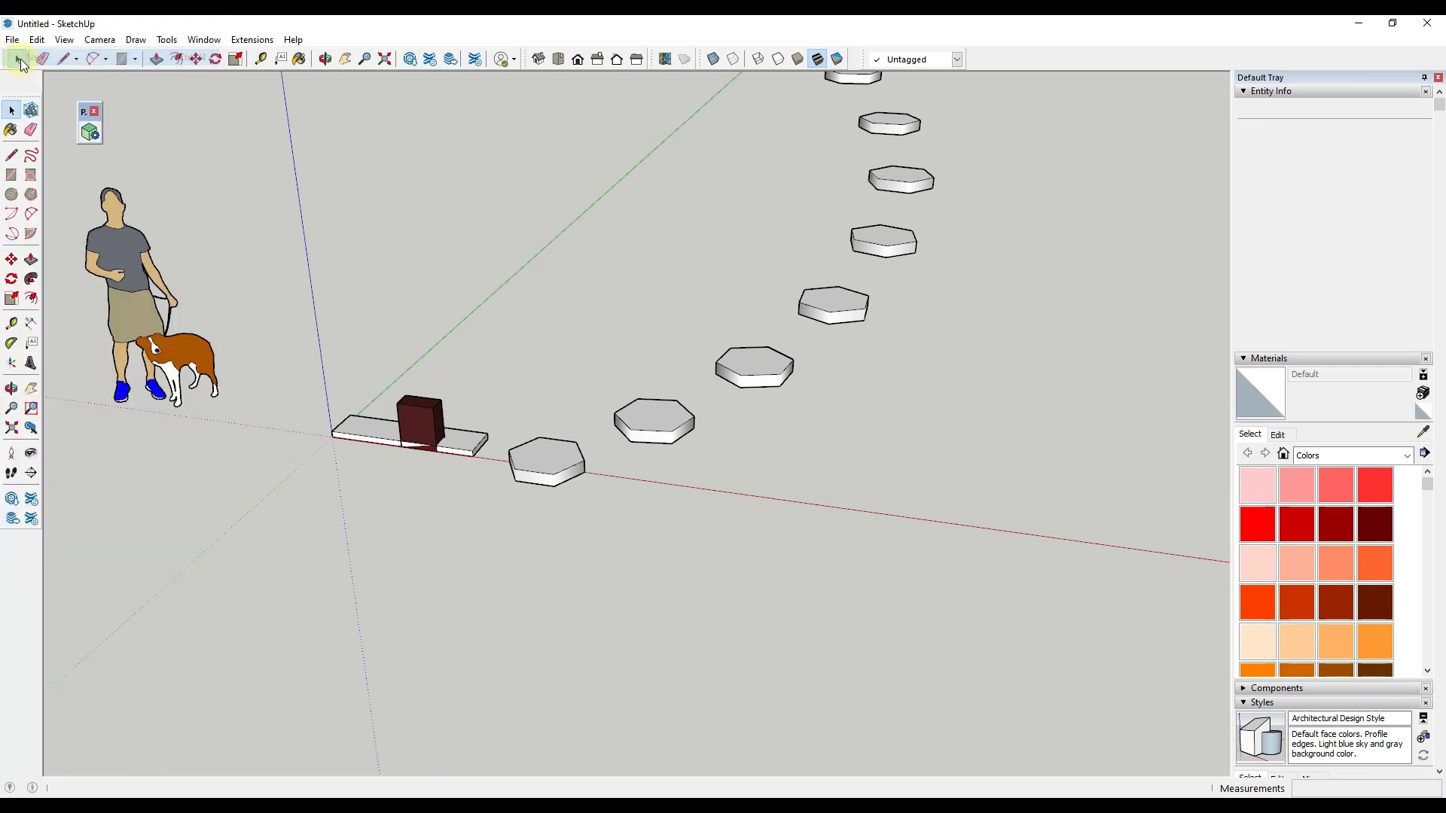
pyautogui.moveTo(490, 467); pyautogui.dragTo(532, 485, button='middle')
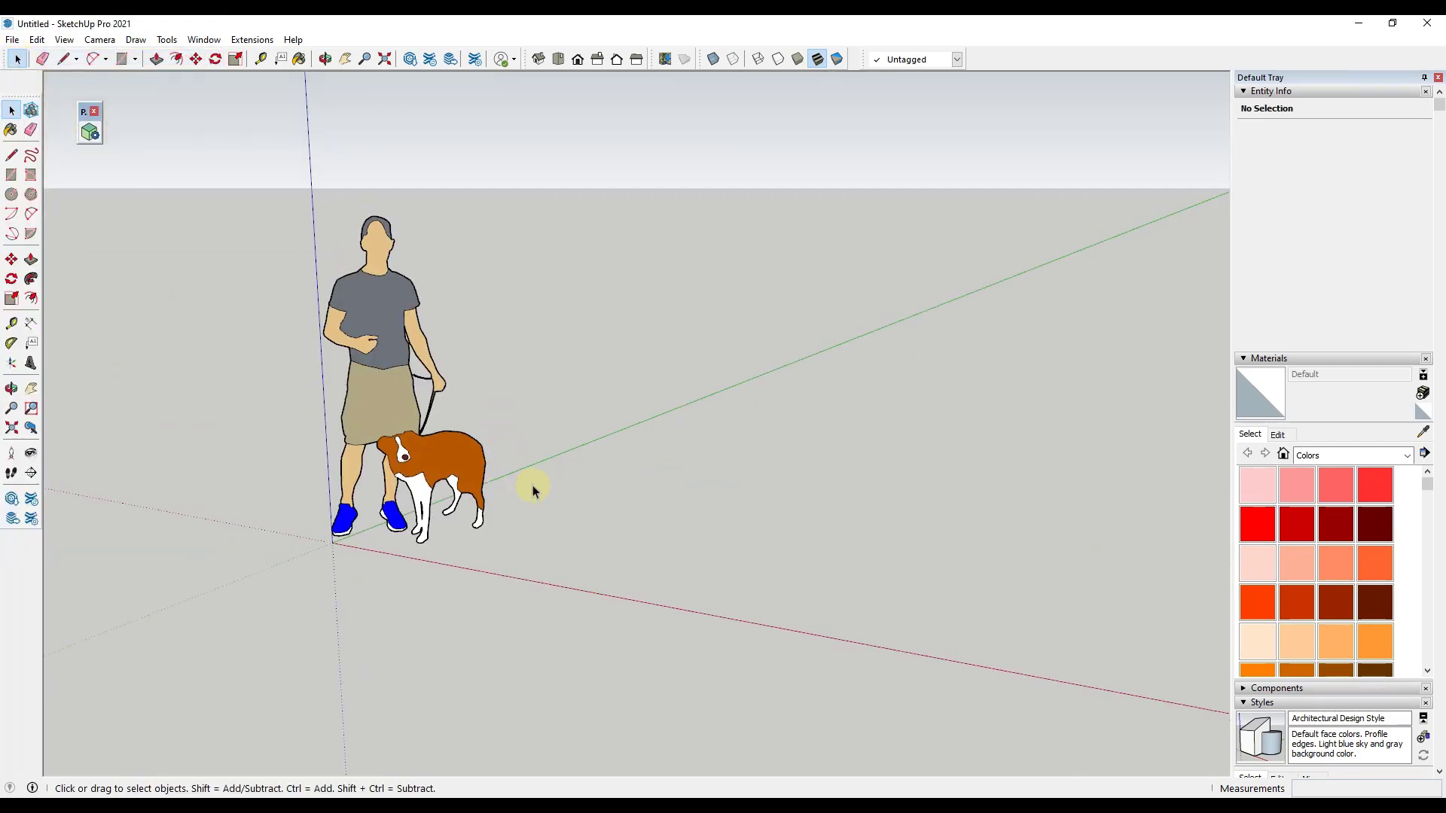
pyautogui.click(90, 133)
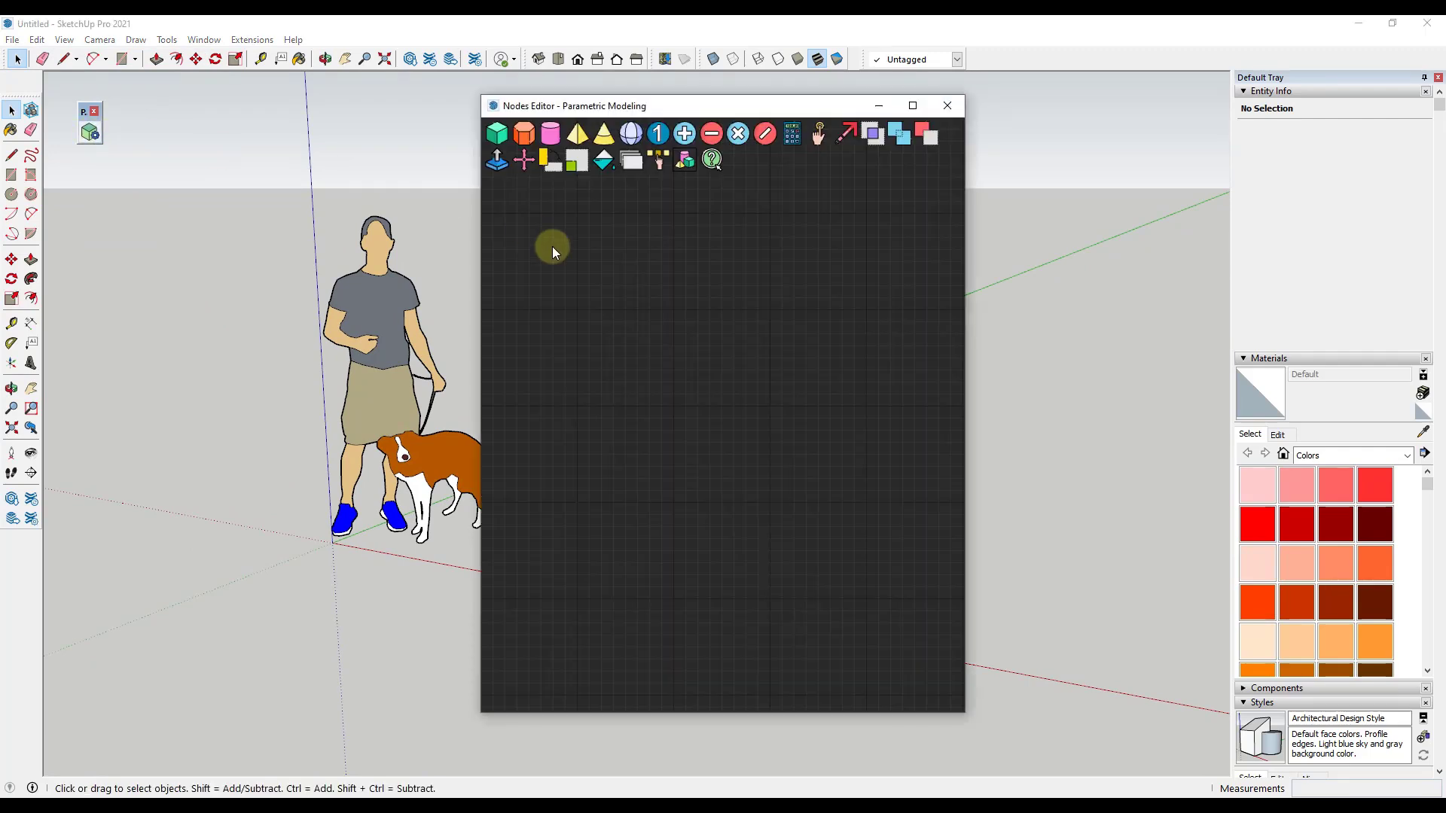
# Add a Draw box node and position it and the node editor to the right
pyautogui.click(497, 134)
pyautogui.moveTo(597, 100); pyautogui.dragTo(830, 94)
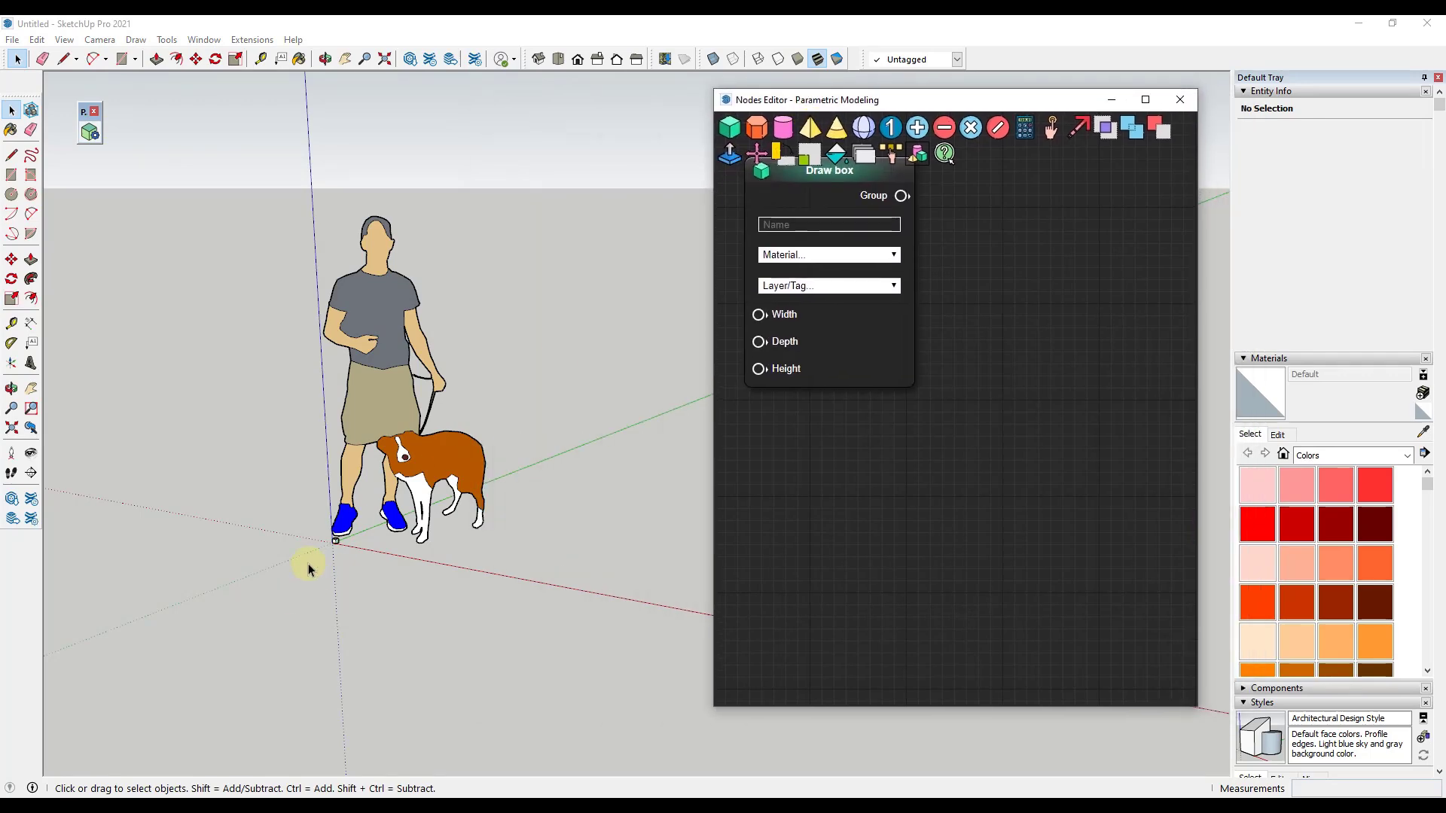
pyautogui.moveTo(833, 186); pyautogui.dragTo(1069, 257)
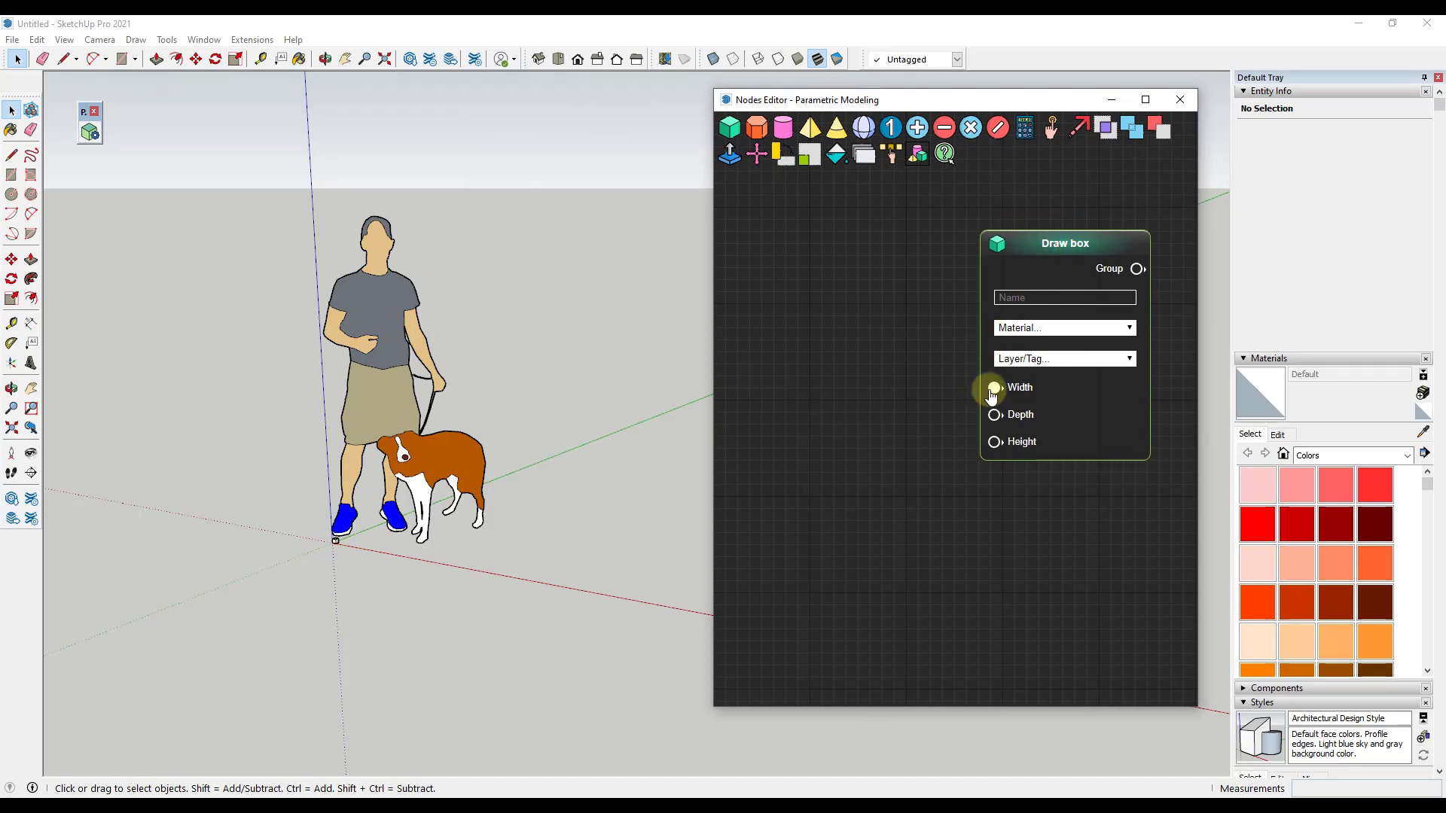
# Feed Draw box with Number nodes 48, 12 and 2 for Width, Depth and Height
pyautogui.click(890, 127)
pyautogui.moveTo(829, 170); pyautogui.dragTo(994, 387)
pyautogui.click(763, 308)
pyautogui.write('48')
pyautogui.click(891, 127)
pyautogui.moveTo(870, 392); pyautogui.dragTo(993, 414)
pyautogui.write('12')
pyautogui.click(890, 127)
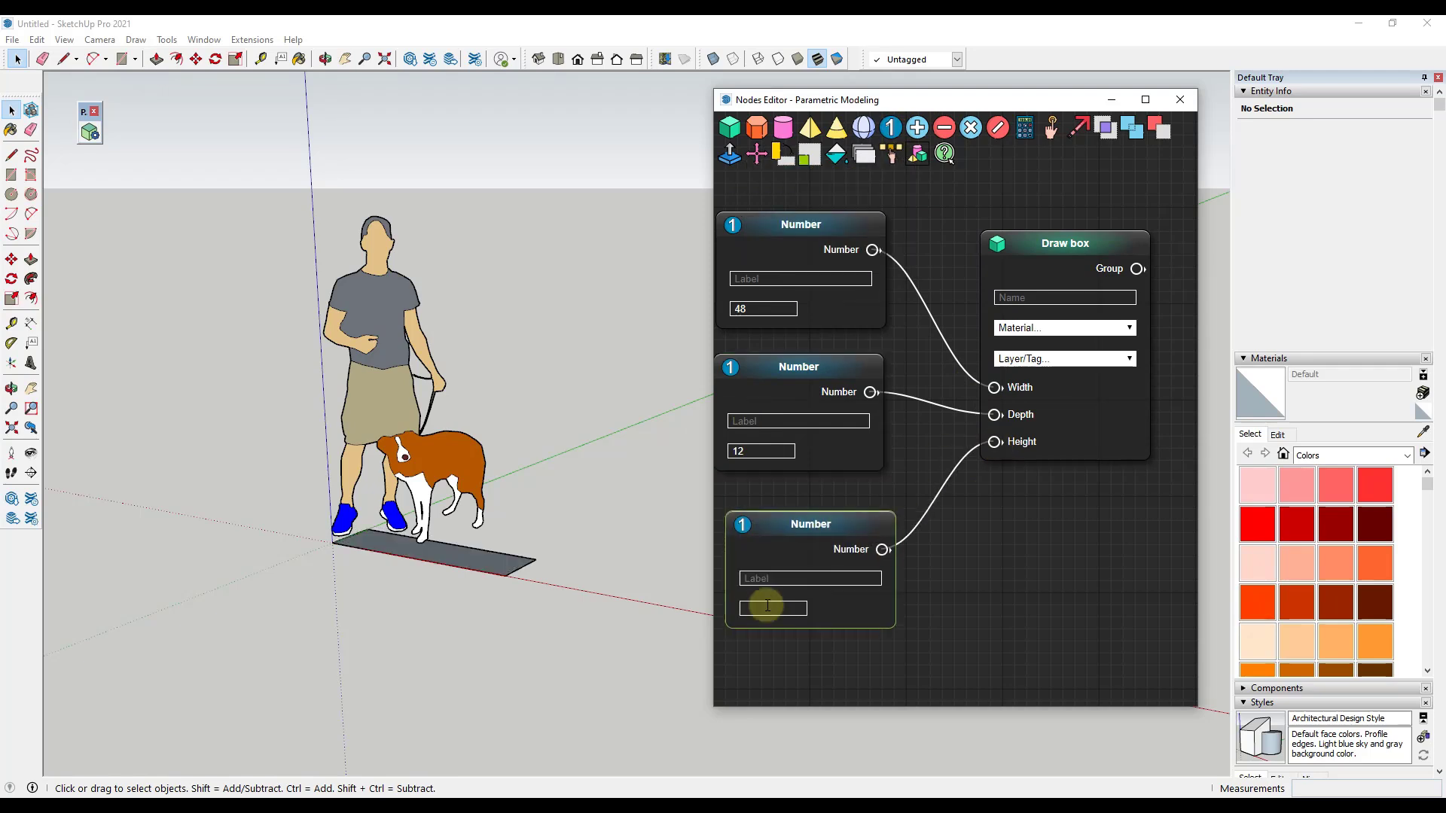
pyautogui.write('2m')
# Move the figure component to the left of the new tread box
pyautogui.moveTo(376, 316); pyautogui.dragTo(136, 316)
pyautogui.scroll(-3, 953, 506)
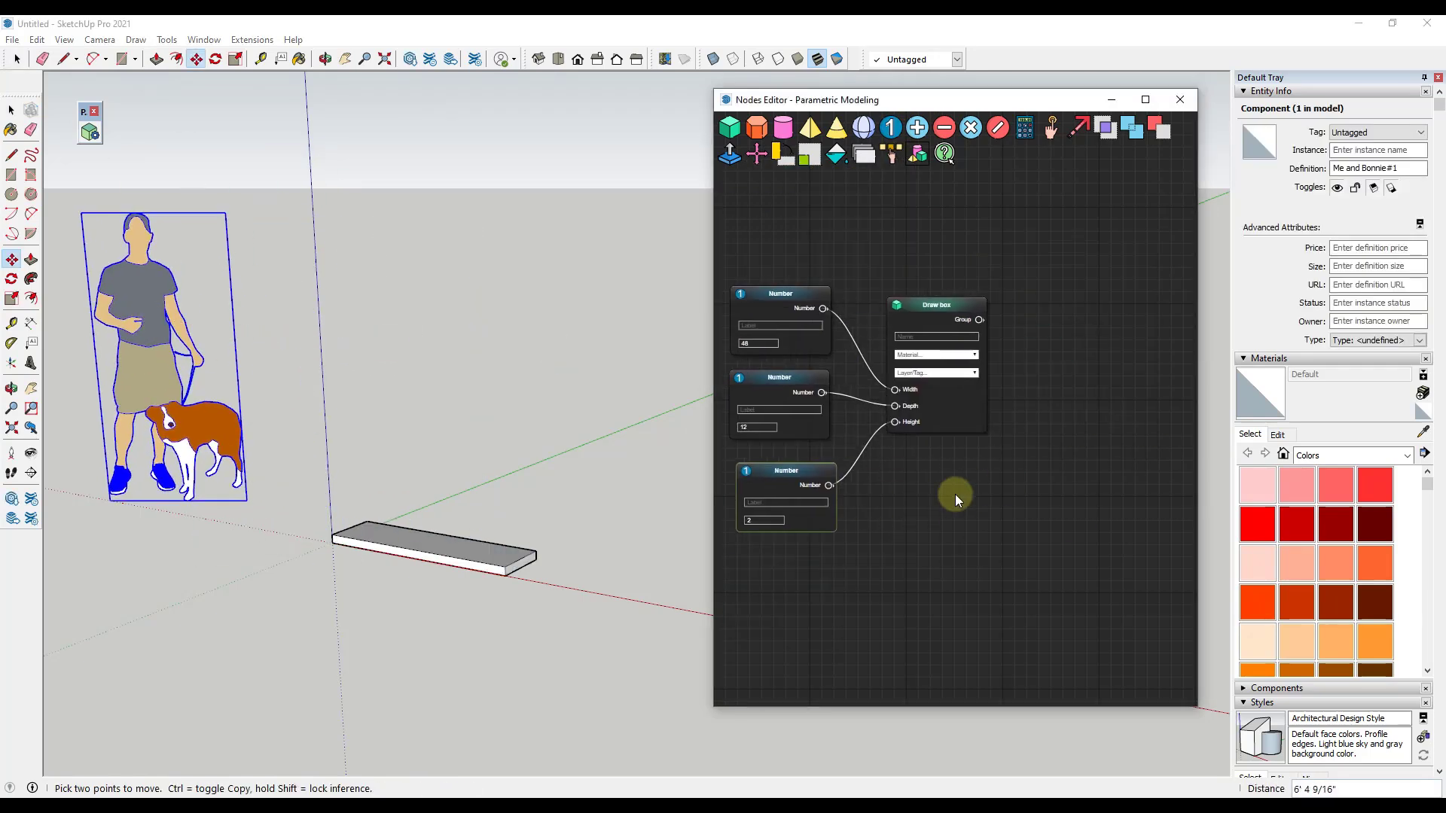
pyautogui.click(872, 156)
# Place a Copy node beside the Draw box node in the graph
pyautogui.moveTo(783, 258)
pyautogui.mouseDown()
pyautogui.moveTo(1072, 286)
pyautogui.moveTo(1064, 316)
pyautogui.mouseUp()
pyautogui.moveTo(978, 323); pyautogui.dragTo(967, 327)
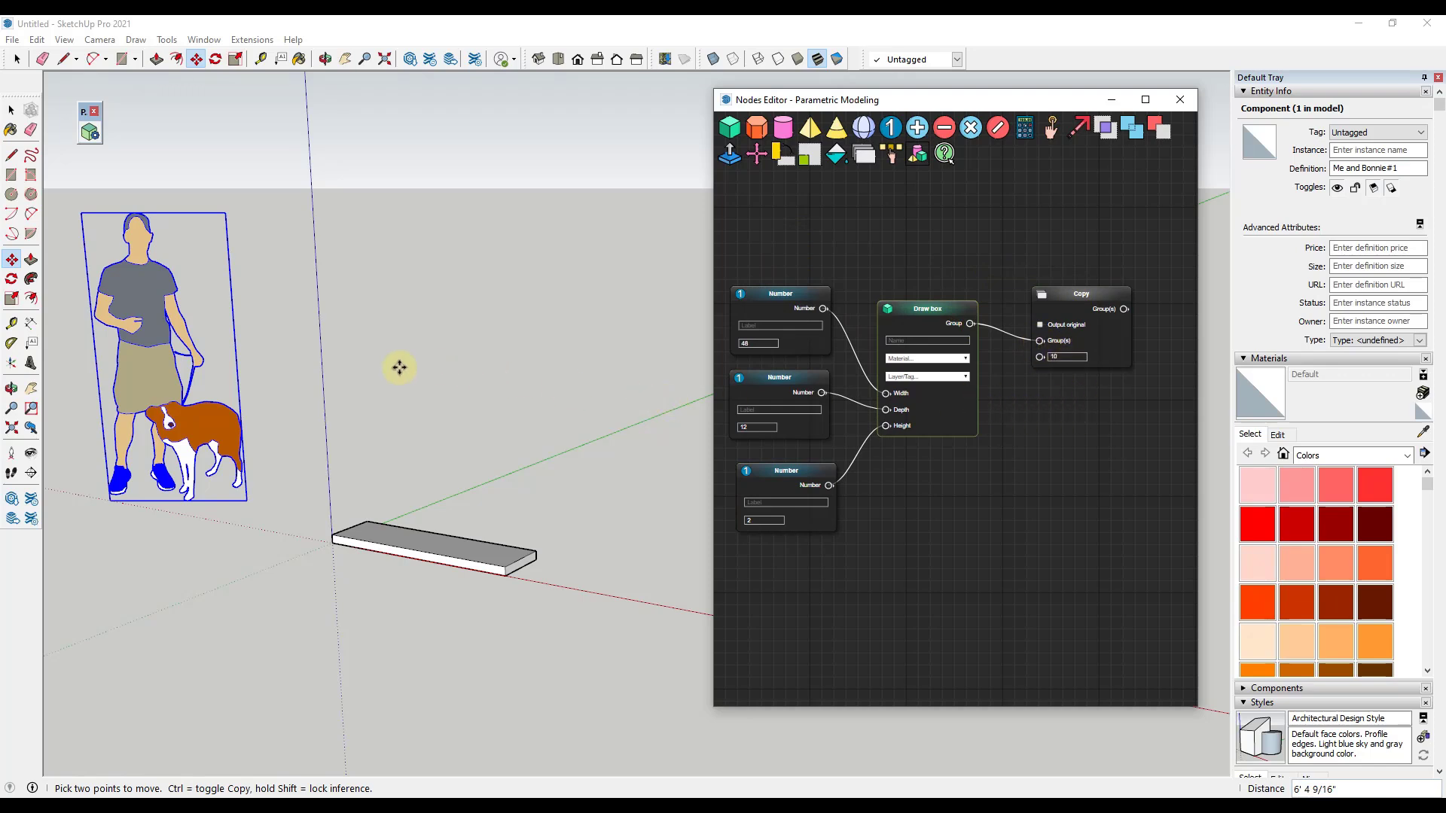
pyautogui.scroll(-1, 389, 345)
pyautogui.scroll(1, 458, 499)
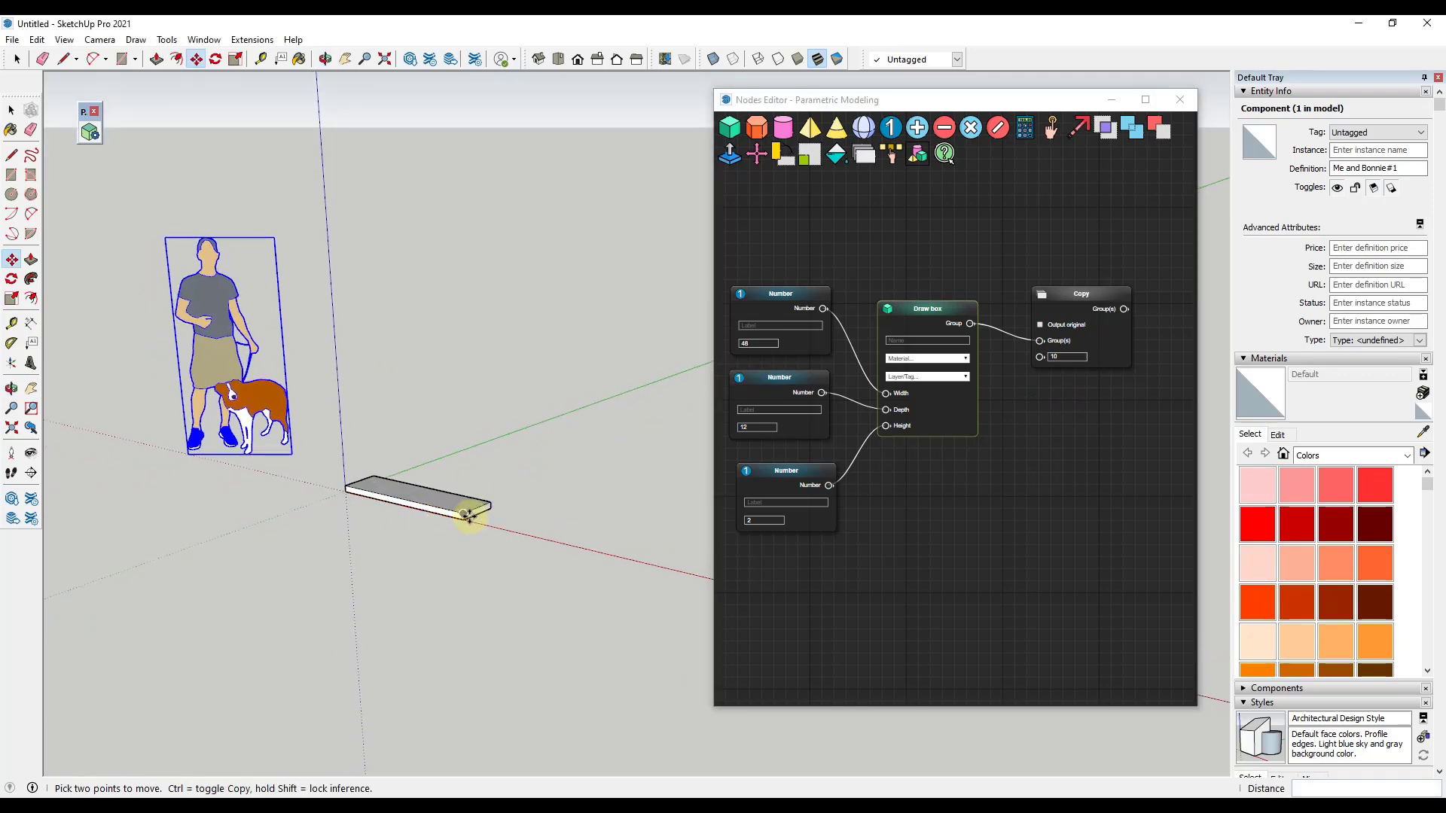
pyautogui.moveTo(1062, 473); pyautogui.dragTo(983, 485)
pyautogui.moveTo(993, 305); pyautogui.dragTo(973, 304)
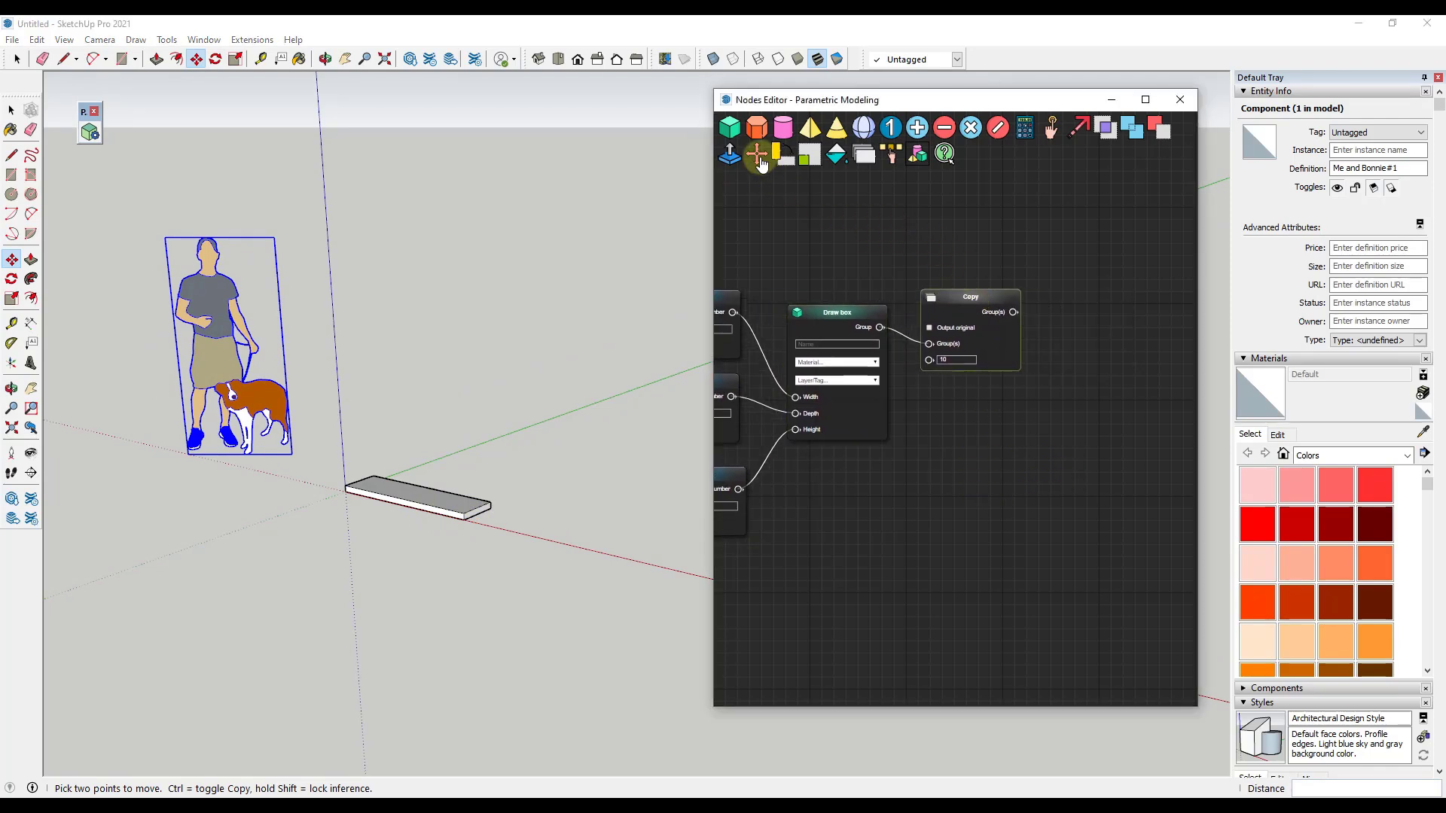
# Add a Move node fed by Copy's groups and a Point node wired to Move's Point
pyautogui.moveTo(761, 164); pyautogui.dragTo(1142, 315)
pyautogui.moveTo(957, 449); pyautogui.dragTo(824, 443)
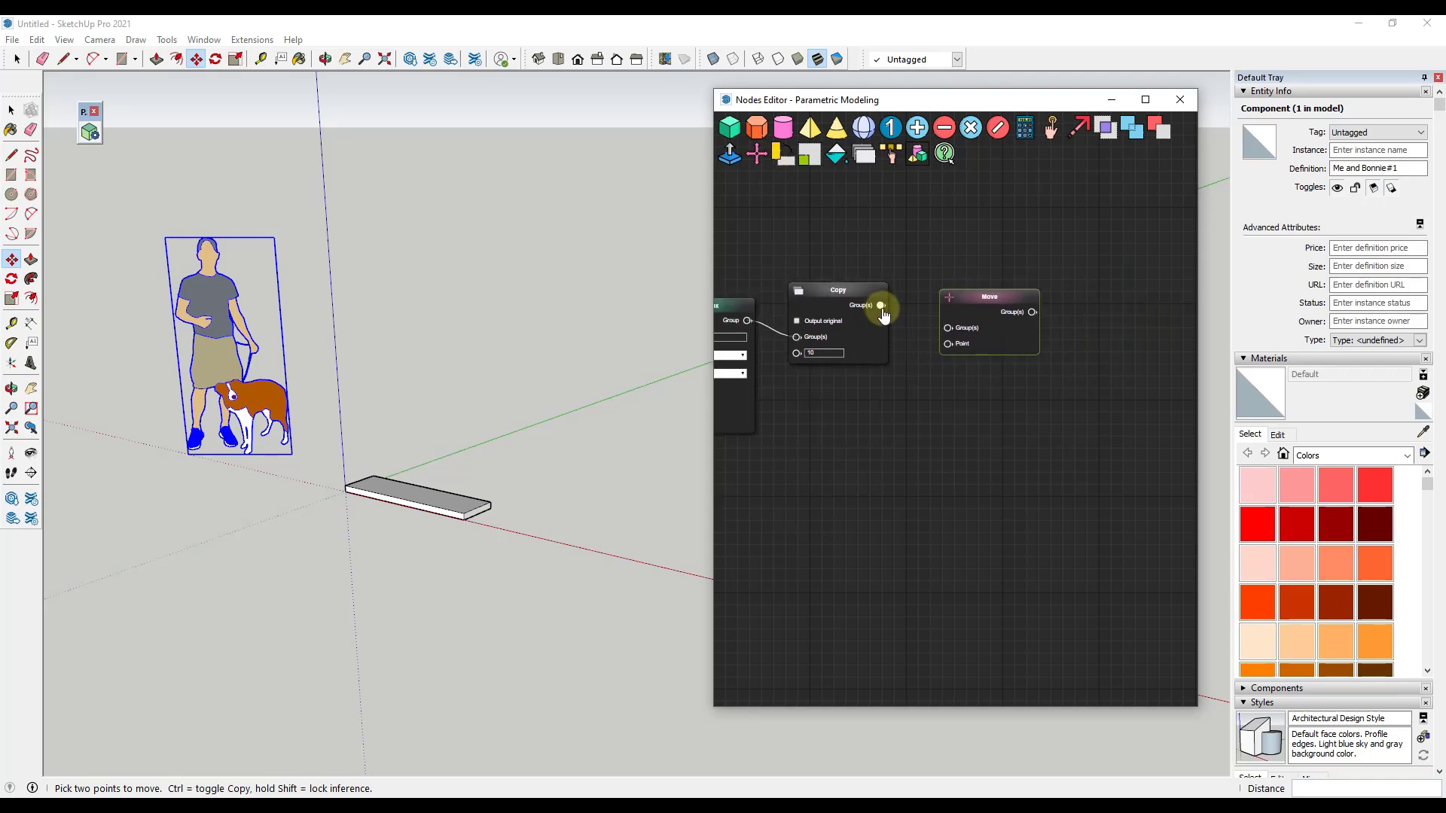
pyautogui.moveTo(947, 339)
pyautogui.mouseDown()
pyautogui.moveTo(1009, 313)
pyautogui.moveTo(1088, 355)
pyautogui.moveTo(1069, 374)
pyautogui.moveTo(1059, 350)
pyautogui.mouseUp()
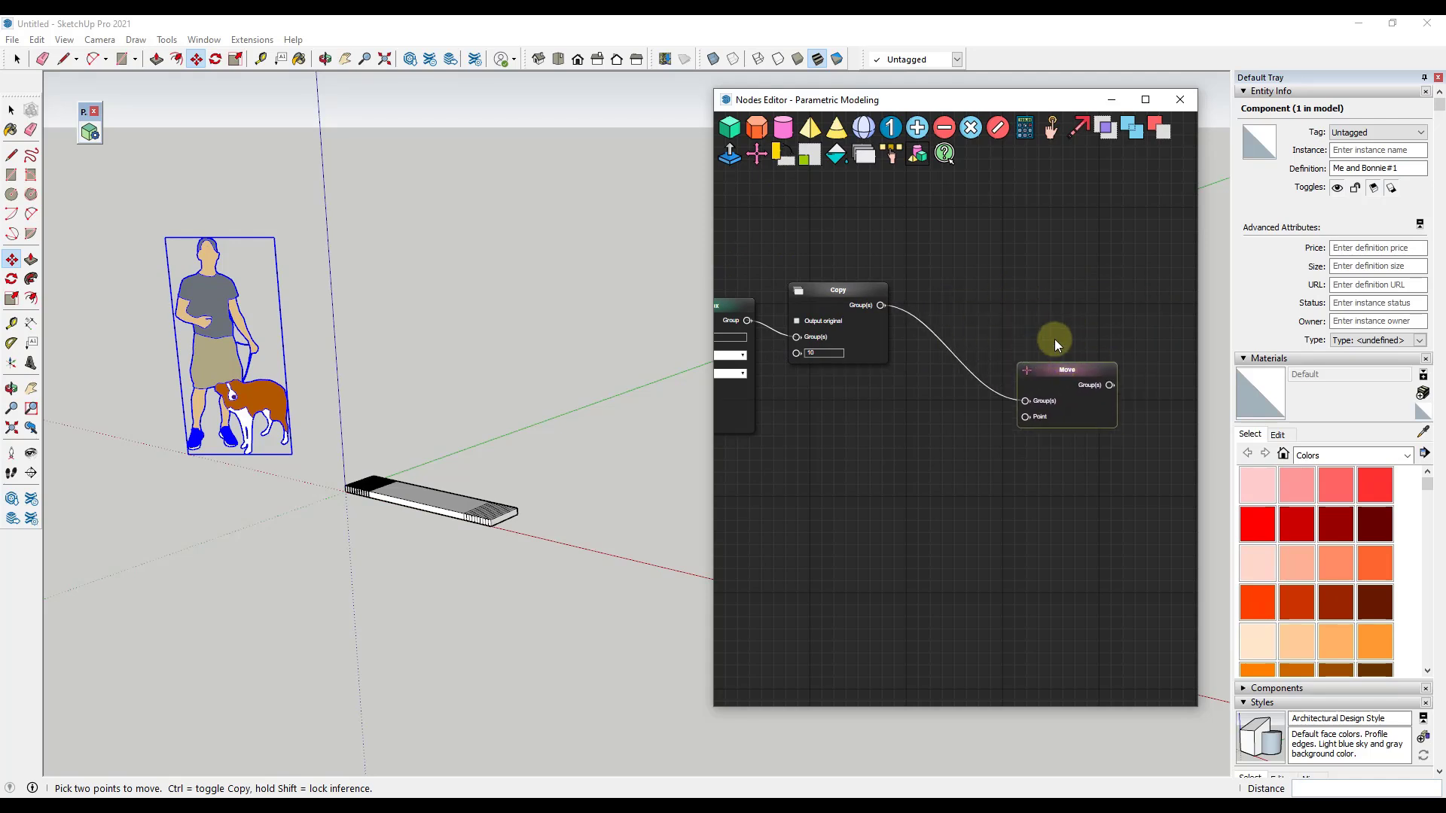
pyautogui.moveTo(896, 274); pyautogui.dragTo(1065, 259)
pyautogui.moveTo(792, 262)
pyautogui.mouseDown()
pyautogui.moveTo(1078, 395)
pyautogui.moveTo(1112, 392)
pyautogui.mouseUp()
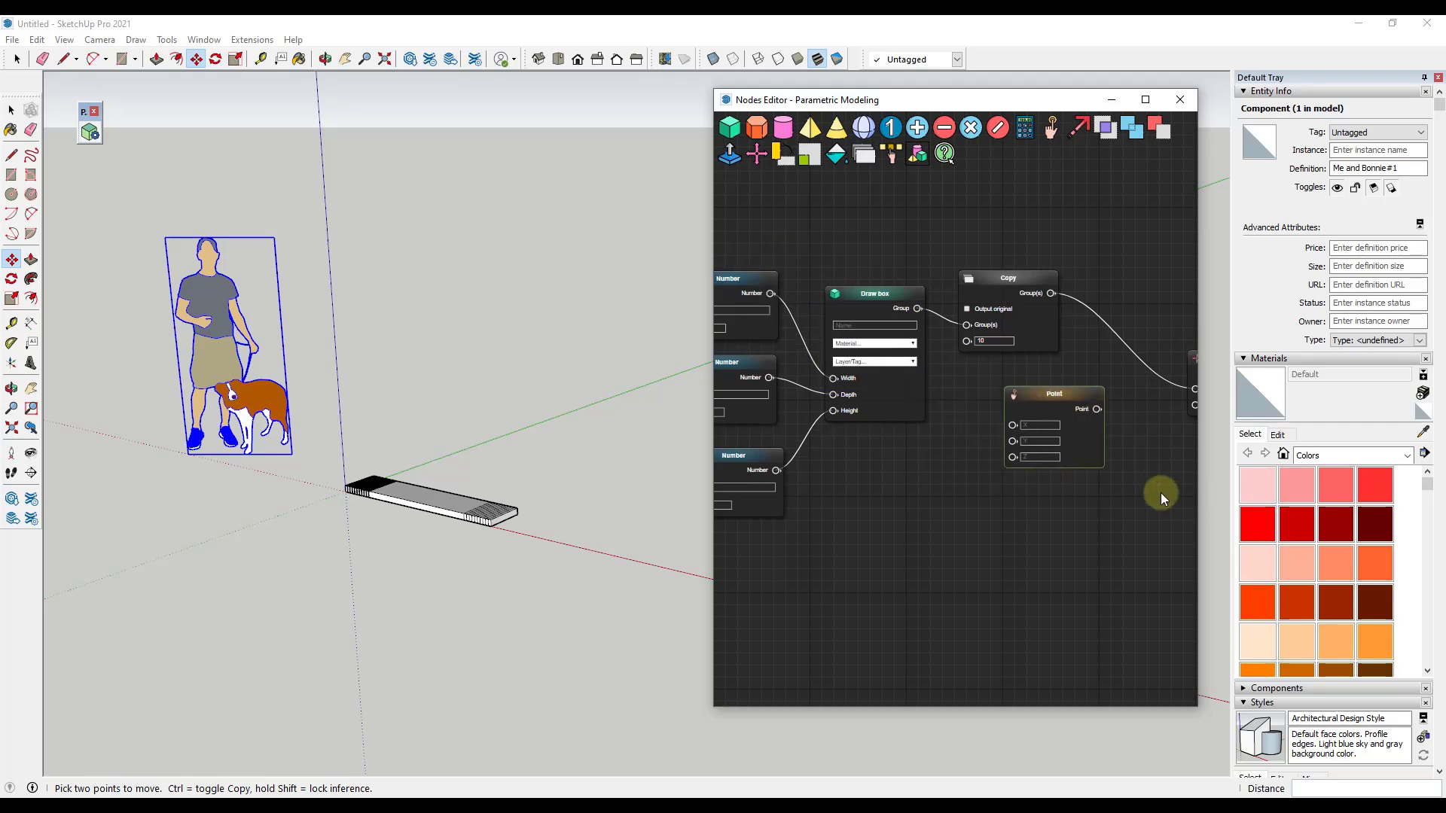
pyautogui.moveTo(1159, 494); pyautogui.dragTo(1001, 490)
# Wire the Point into Move and set its offset to 12 and 6
pyautogui.moveTo(948, 415); pyautogui.dragTo(1048, 412)
pyautogui.click(895, 431)
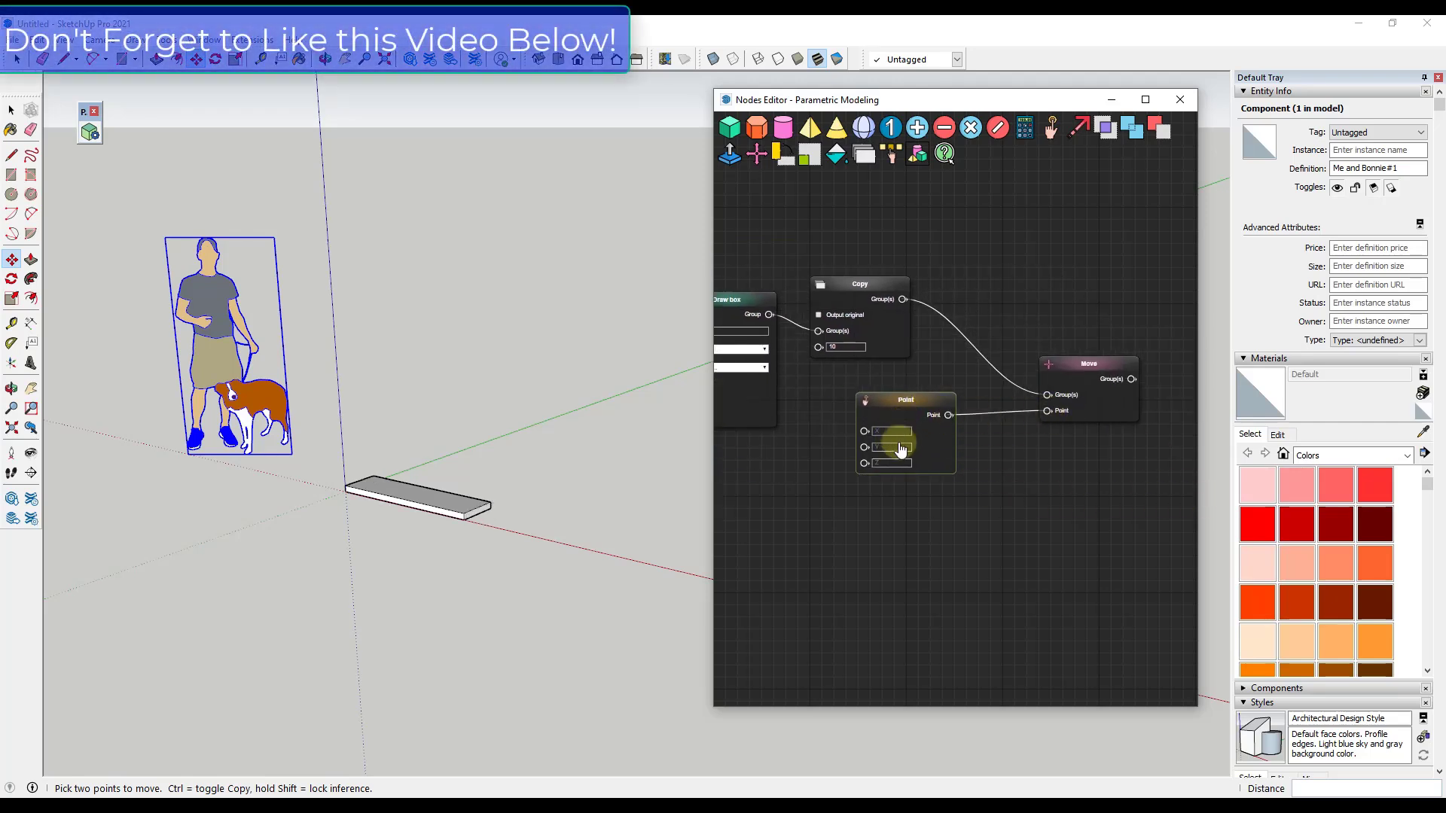
pyautogui.click(889, 463)
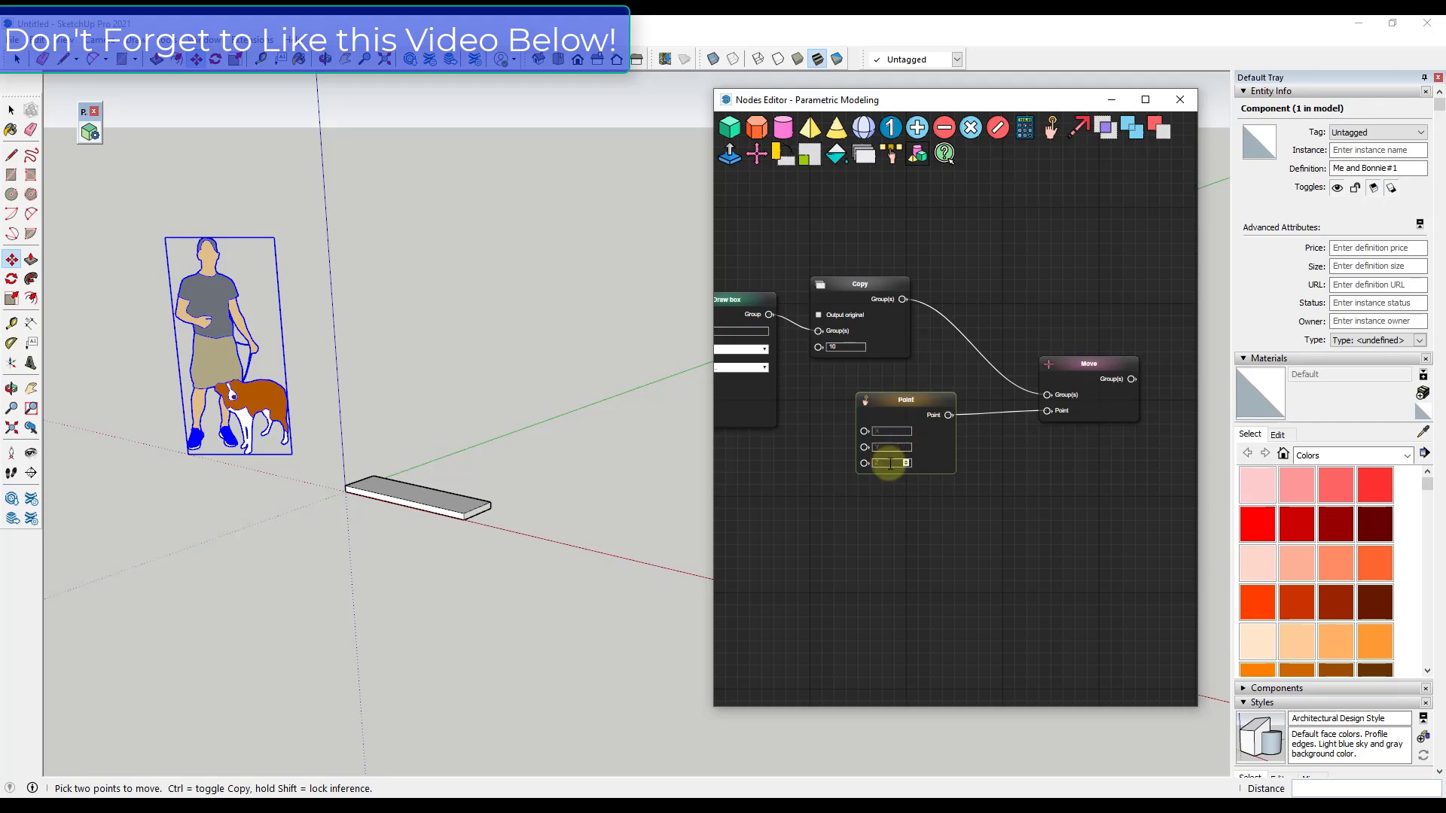
pyautogui.moveTo(893, 422); pyautogui.dragTo(892, 440)
pyautogui.click(885, 466)
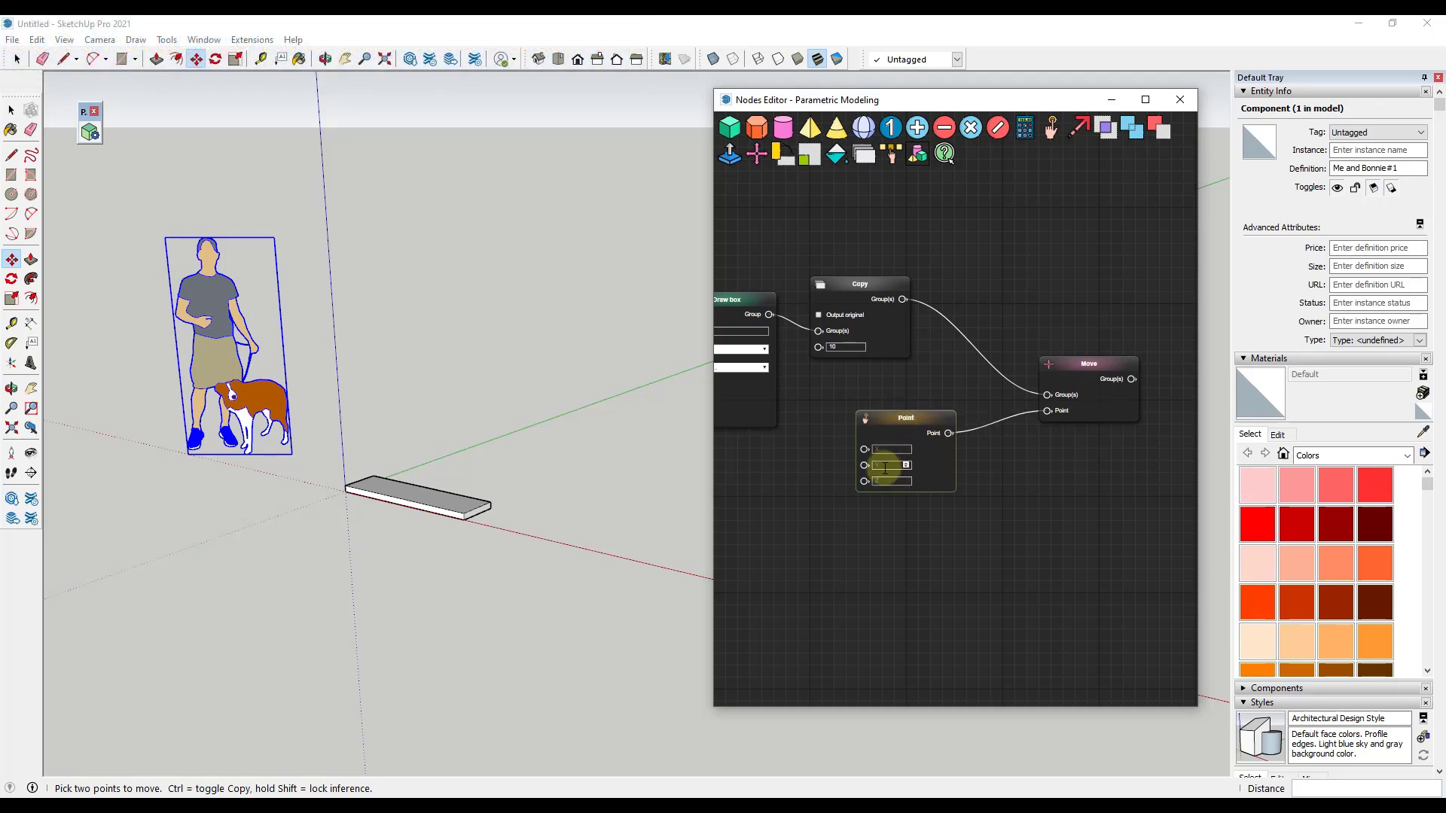
pyautogui.write('12')
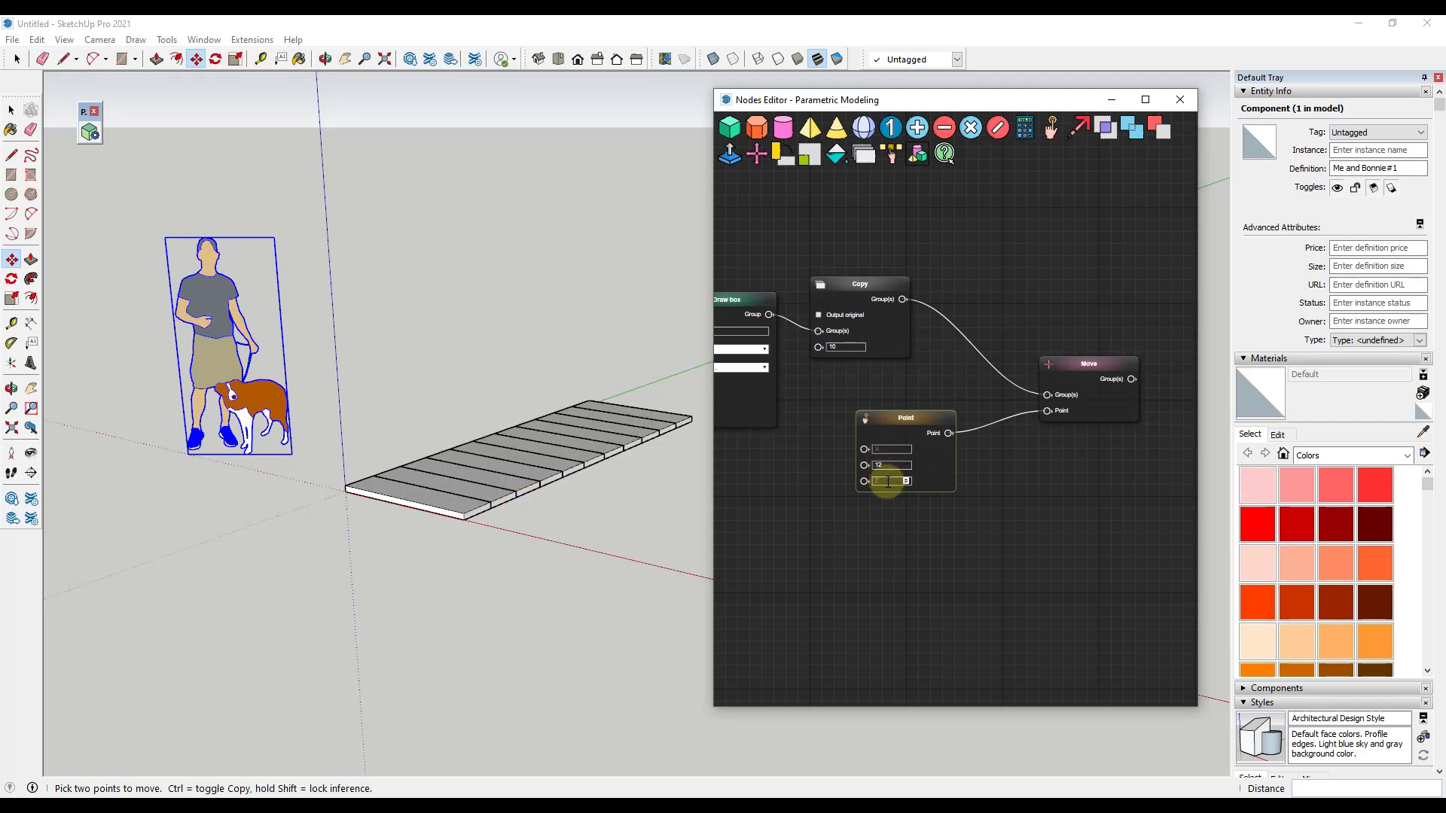
pyautogui.write('6')
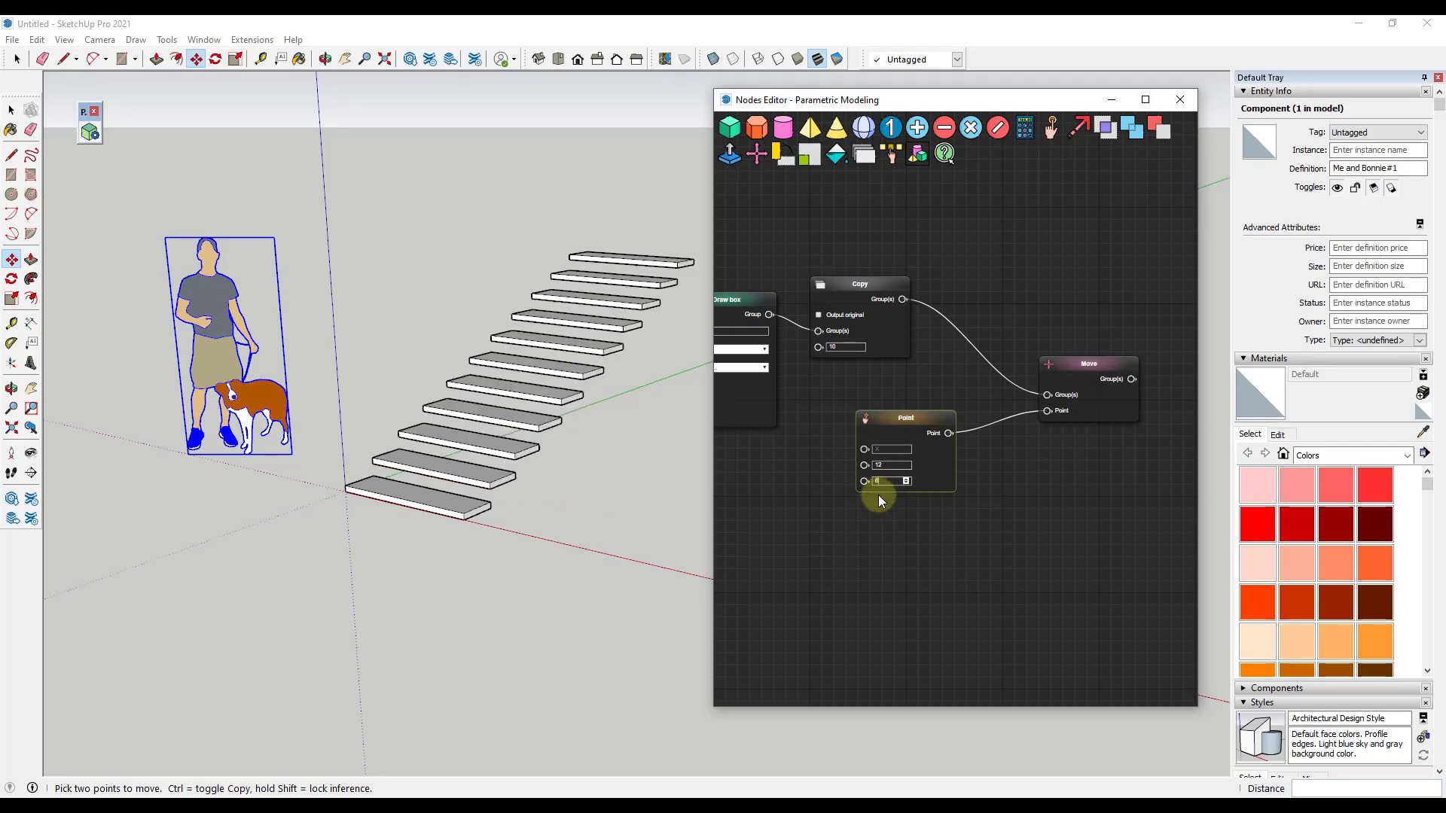
# Check the straight flight of stairs, then rearrange the Point and Move nodes
pyautogui.moveTo(542, 446)
pyautogui.mouseDown(button='middle')
pyautogui.moveTo(568, 390)
pyautogui.moveTo(526, 452)
pyautogui.moveTo(590, 429)
pyautogui.moveTo(359, 241)
pyautogui.moveTo(205, 280)
pyautogui.moveTo(477, 332)
pyautogui.moveTo(371, 419)
pyautogui.moveTo(547, 453)
pyautogui.mouseUp(button='middle')
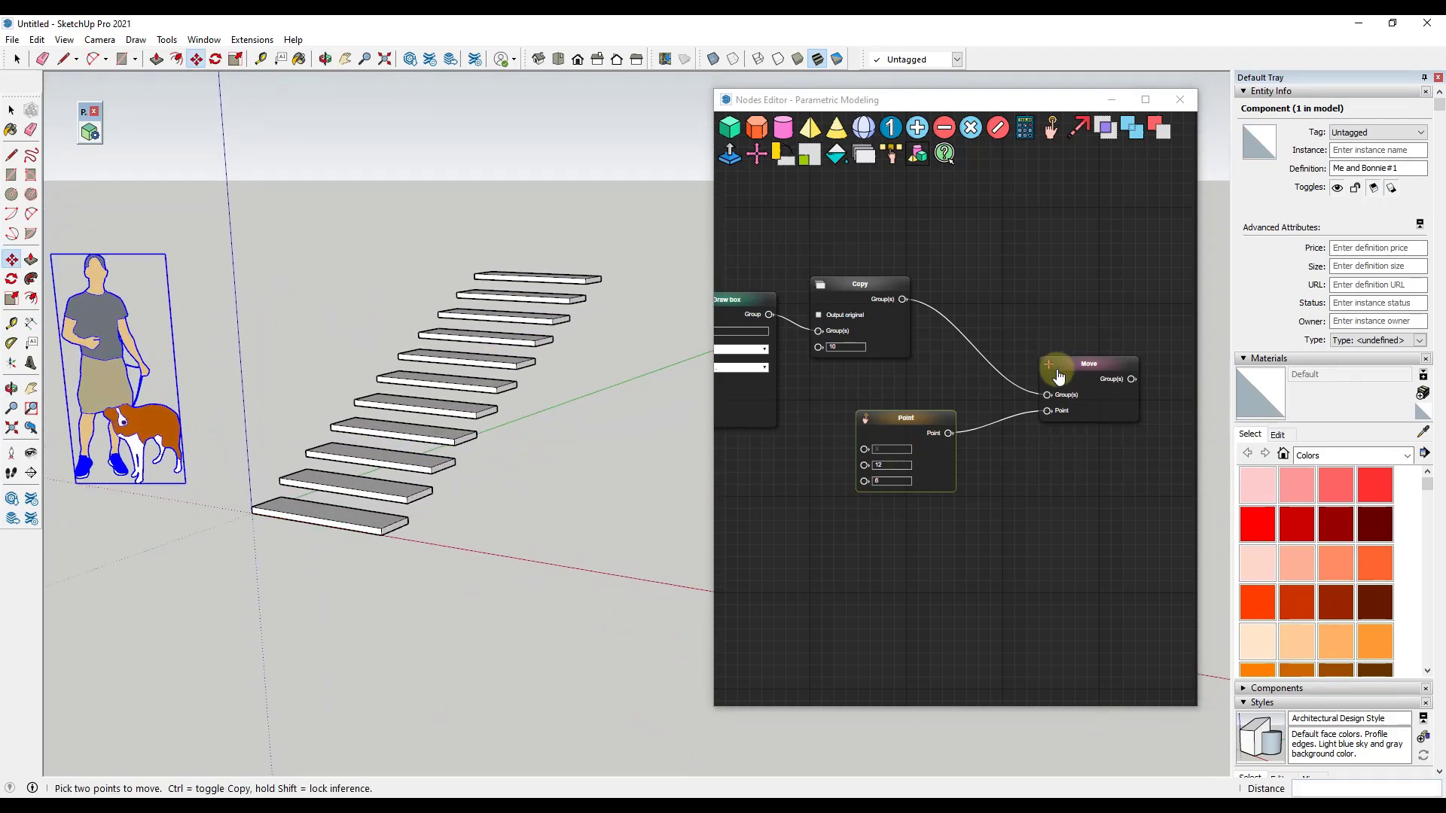
pyautogui.moveTo(894, 423); pyautogui.dragTo(856, 464)
pyautogui.moveTo(1087, 371); pyautogui.dragTo(1041, 374)
pyautogui.moveTo(1089, 512); pyautogui.dragTo(745, 523)
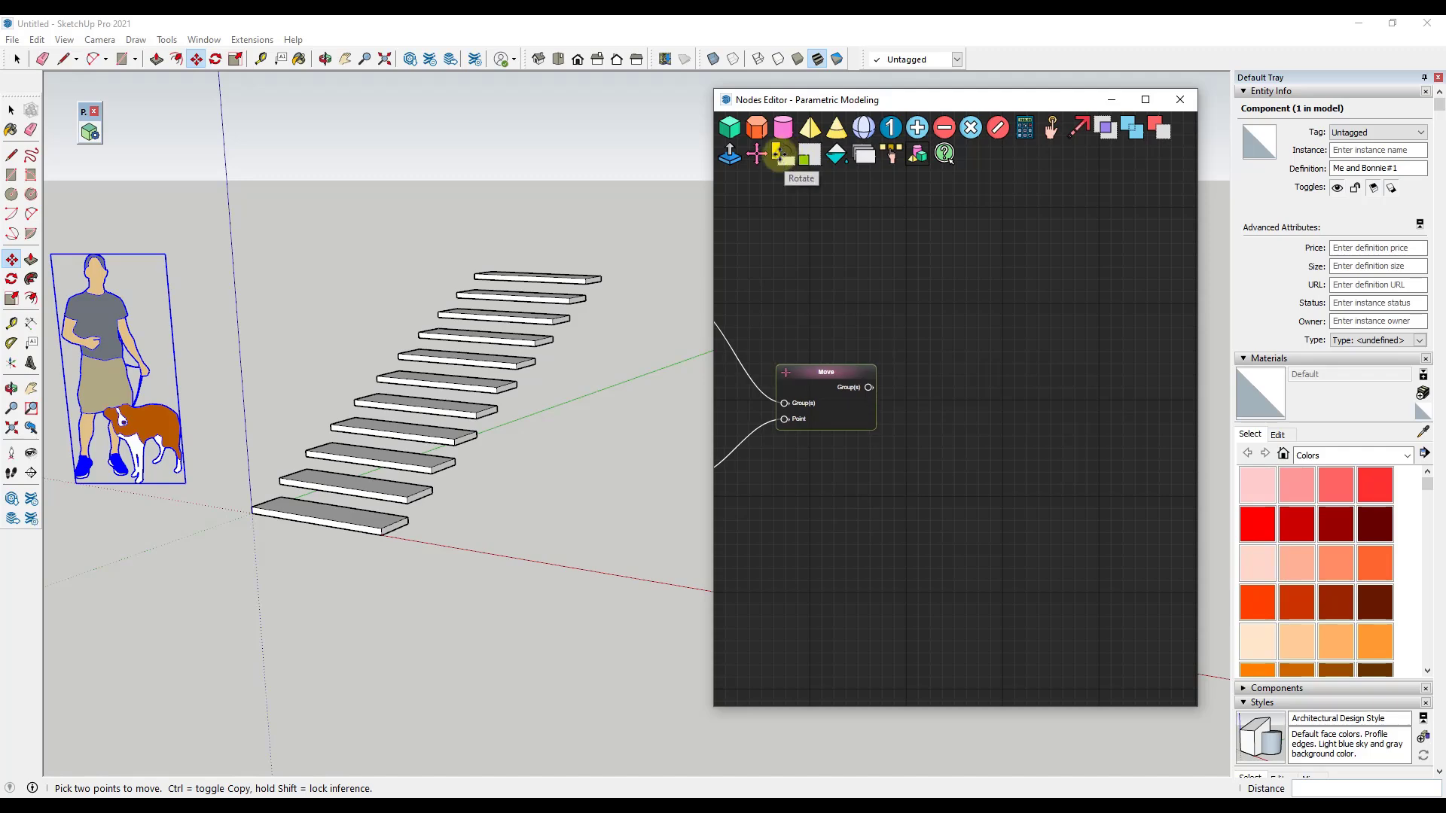
# Wire a new Vector node into Rotate's Axis and set the angle to 10
pyautogui.scroll(-3, 951, 282)
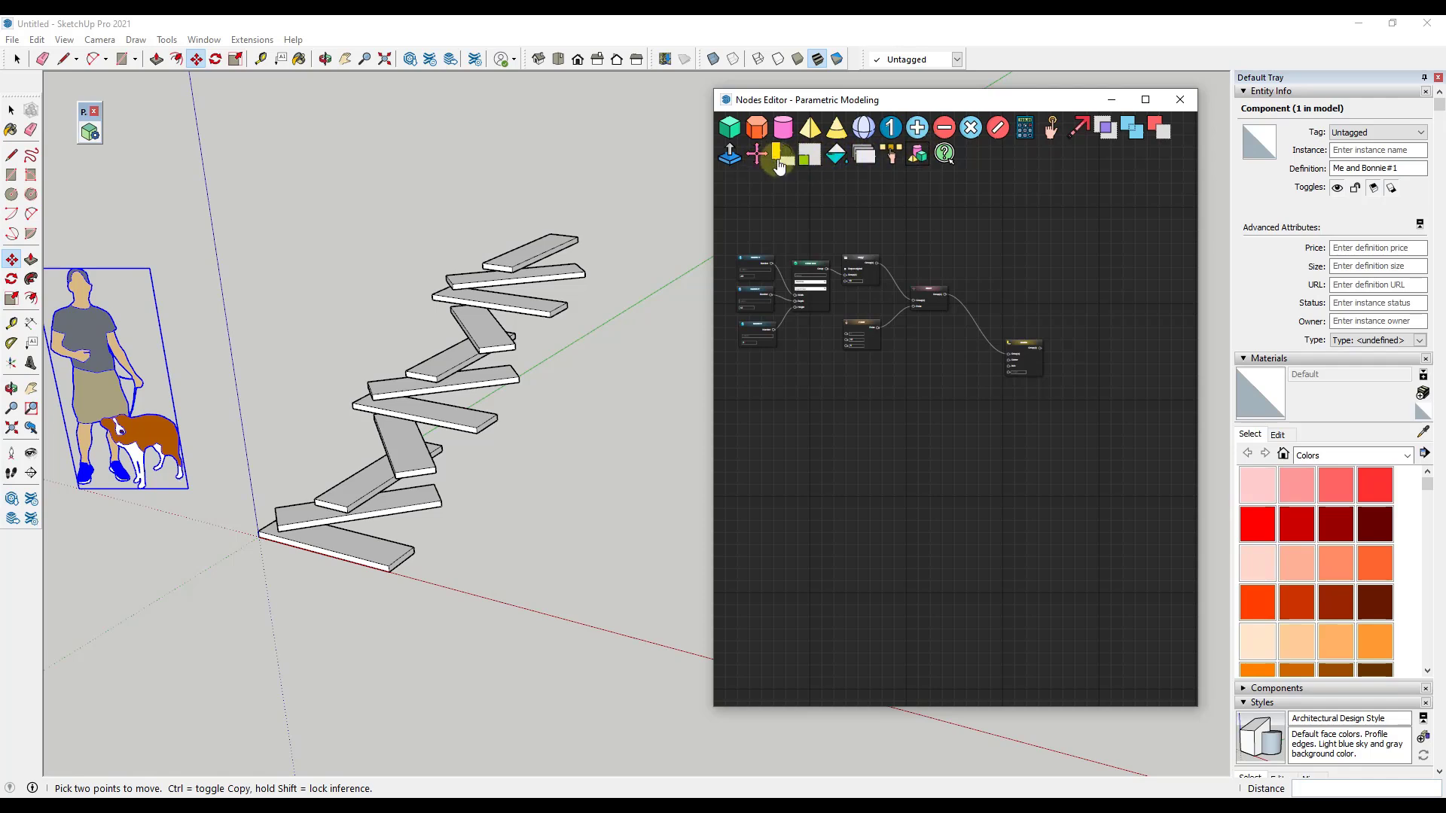
pyautogui.click(1078, 130)
pyautogui.moveTo(761, 245); pyautogui.dragTo(936, 379)
pyautogui.scroll(5, 1010, 361)
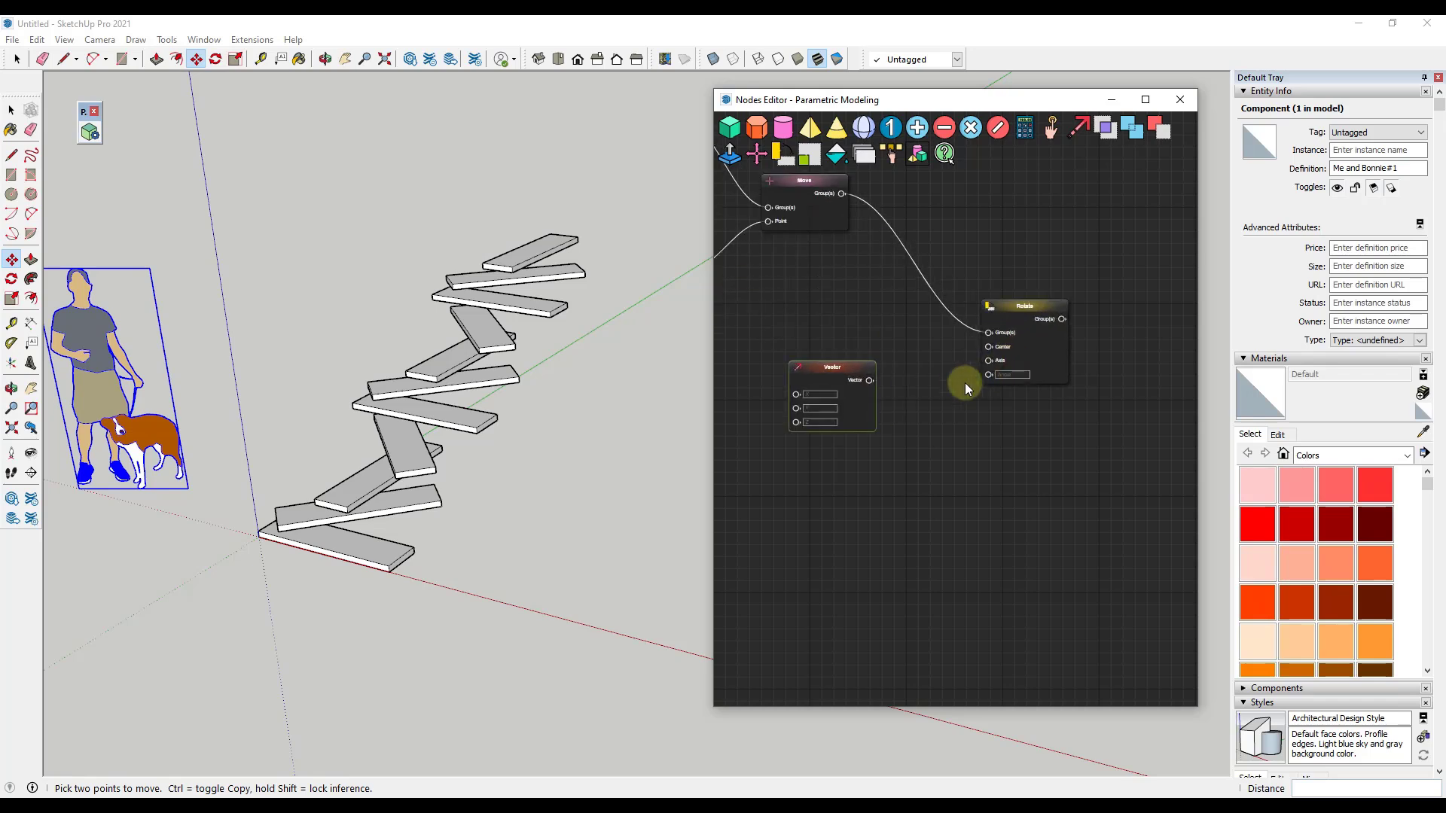
pyautogui.moveTo(870, 386); pyautogui.dragTo(989, 360)
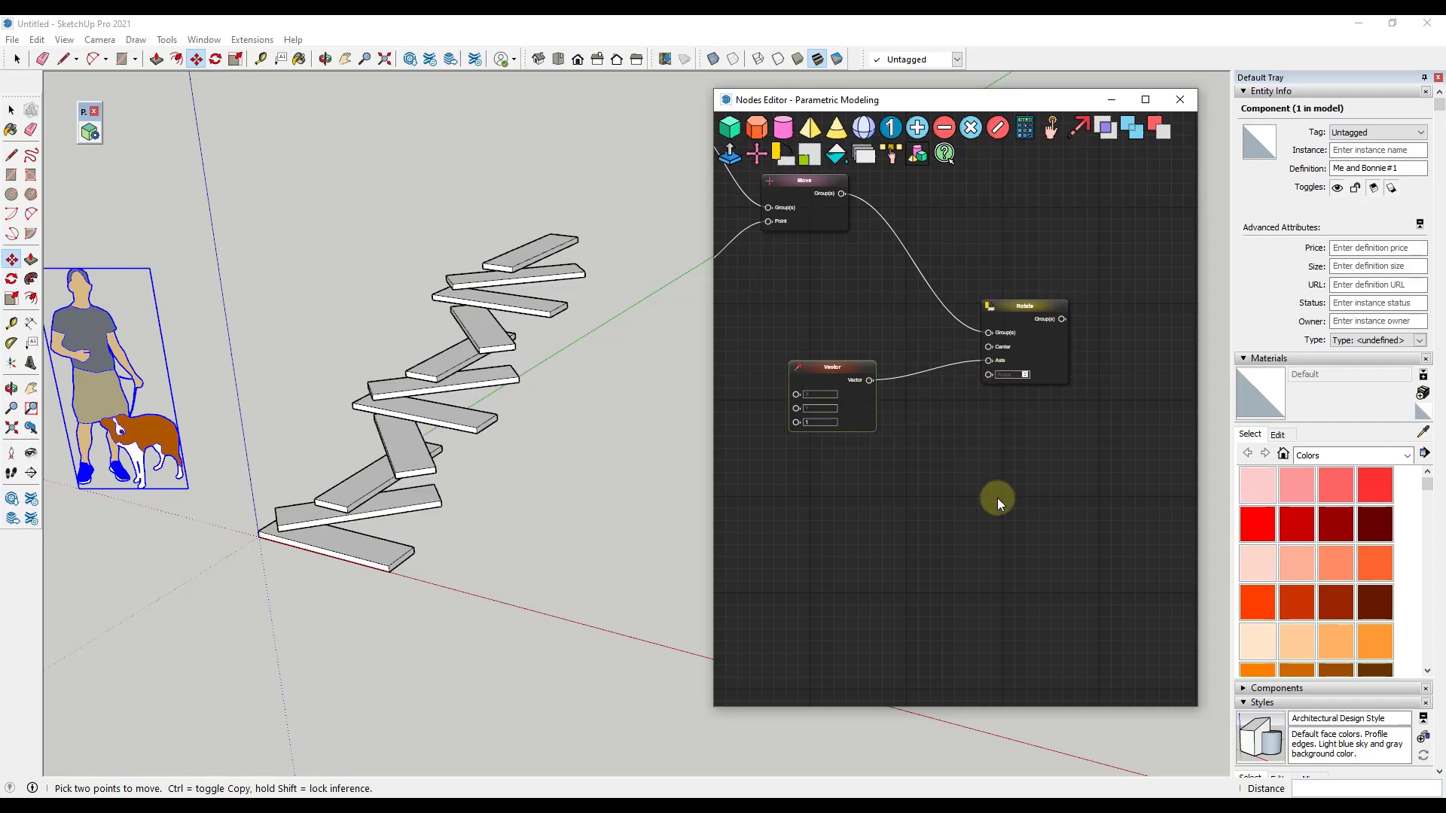
pyautogui.write('10')
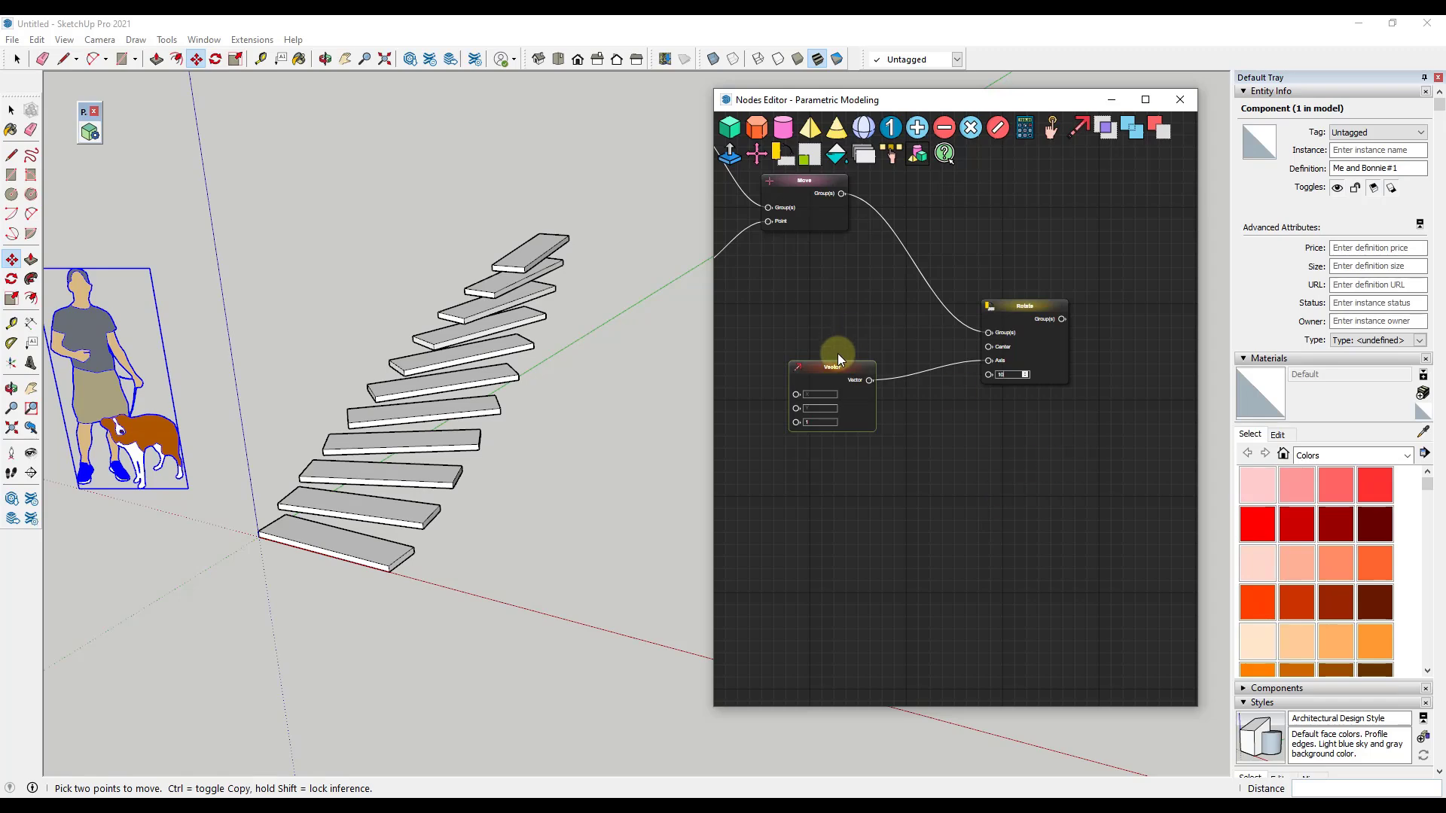
# View the fanned treads from the front and move the Vector node lower
pyautogui.moveTo(820, 379); pyautogui.dragTo(842, 466)
pyautogui.moveTo(420, 381); pyautogui.dragTo(651, 491, button='middle')
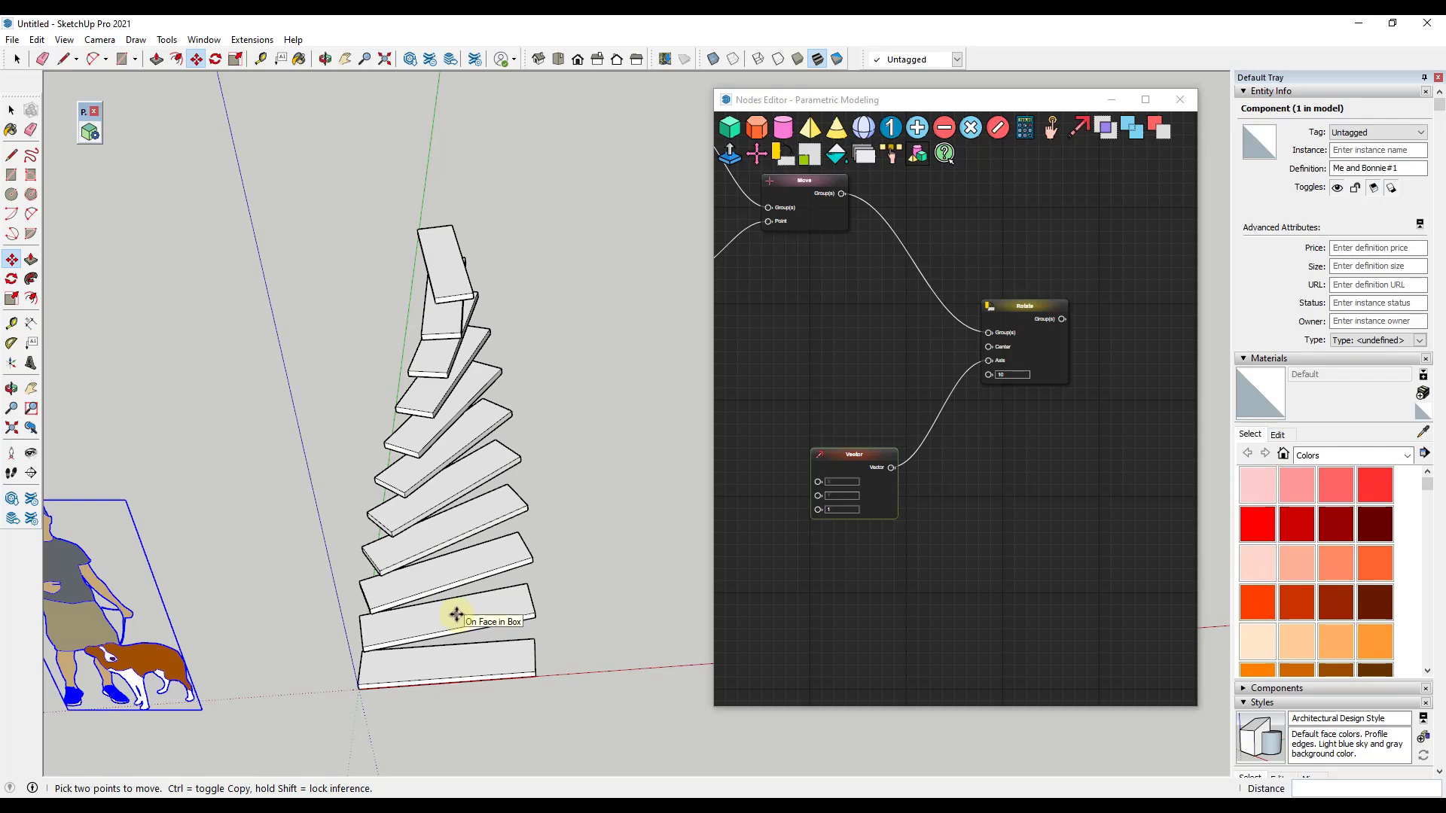
pyautogui.moveTo(840, 459); pyautogui.dragTo(843, 502)
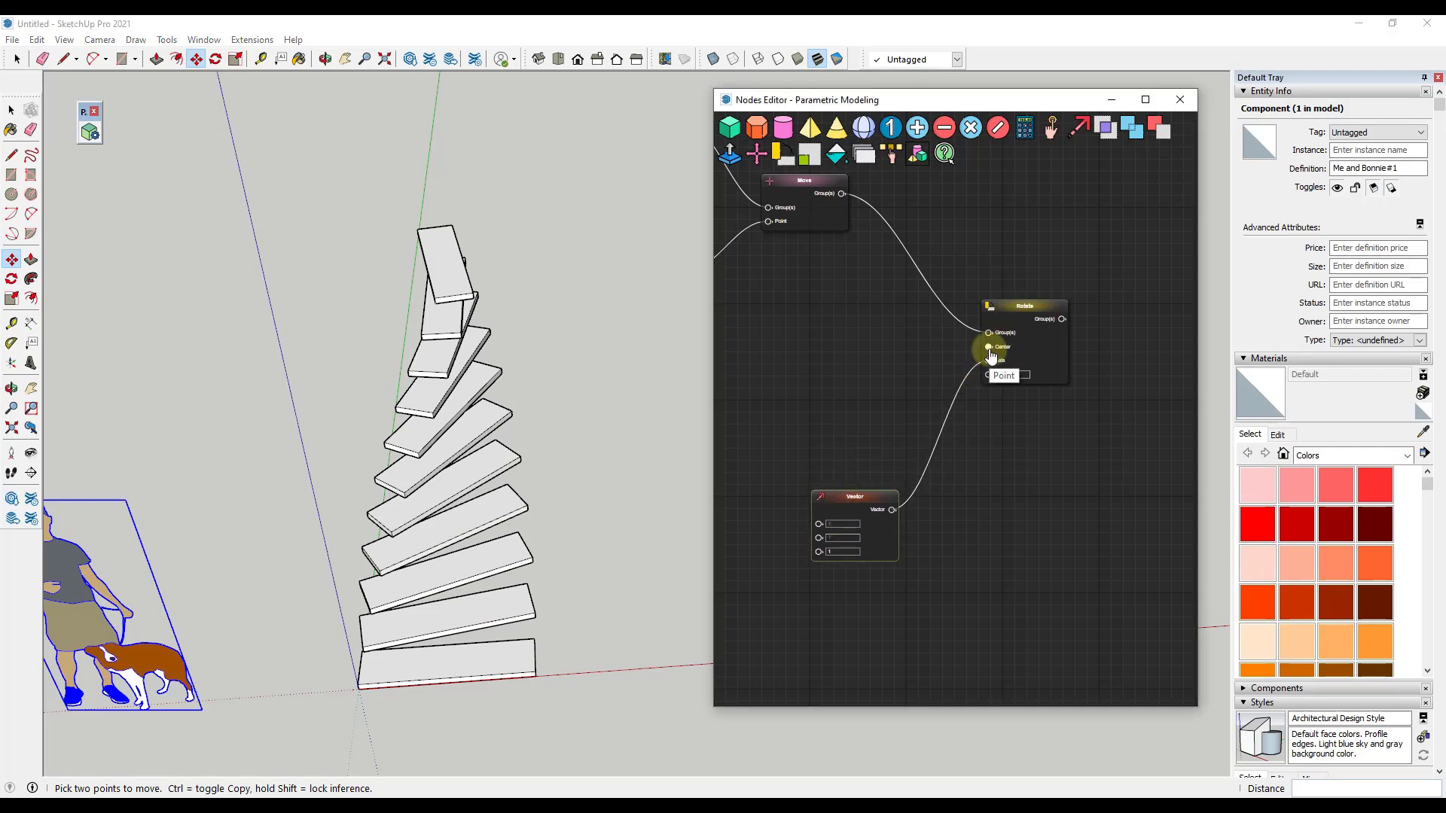
# Wire a Point node into Rotate's Center input and view the new spiral
pyautogui.scroll(-4, 1033, 417)
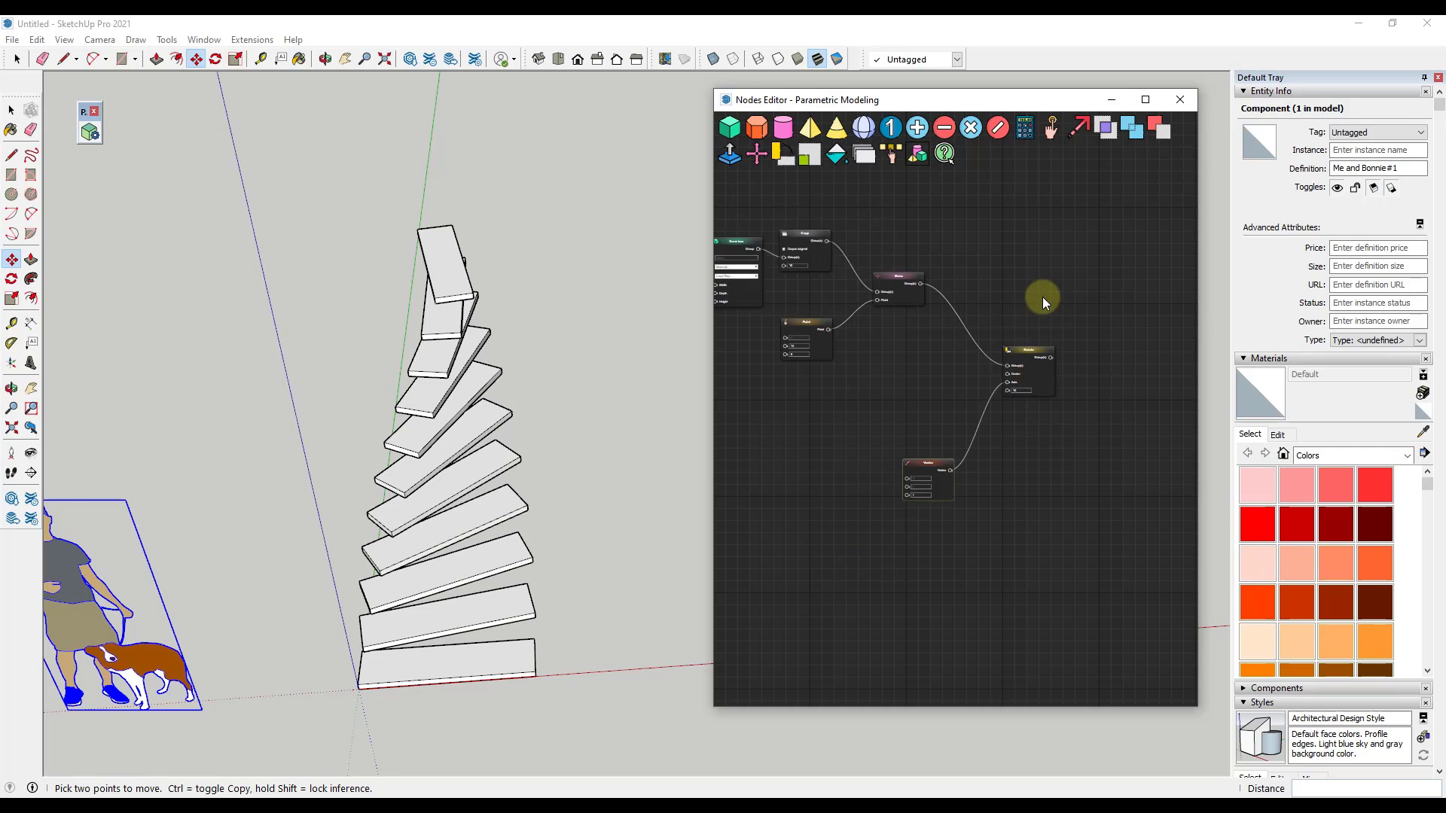
pyautogui.moveTo(984, 253); pyautogui.dragTo(1048, 250)
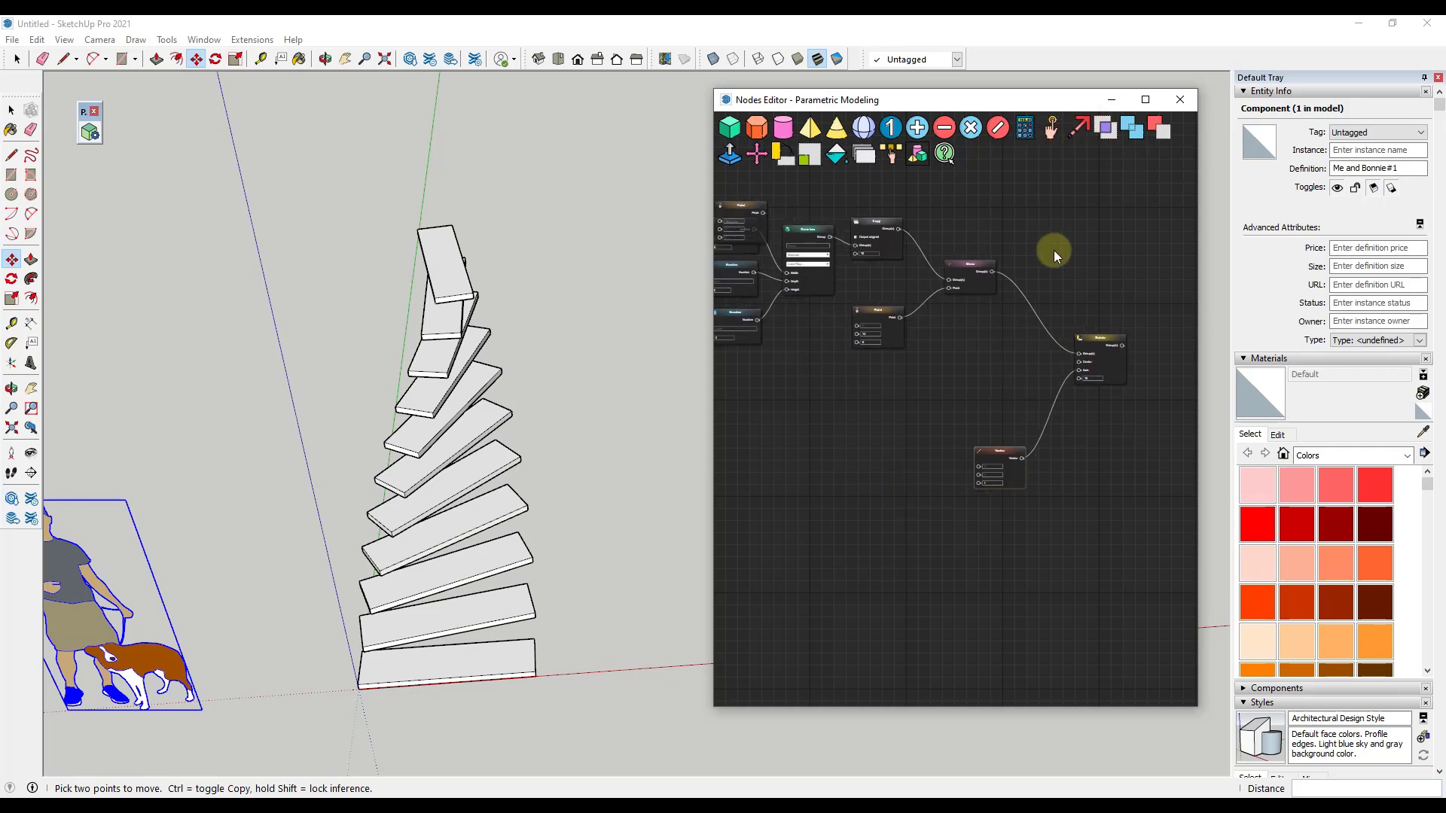
pyautogui.moveTo(756, 217); pyautogui.dragTo(1115, 383)
pyautogui.scroll(3, 1082, 354)
pyautogui.click(995, 362)
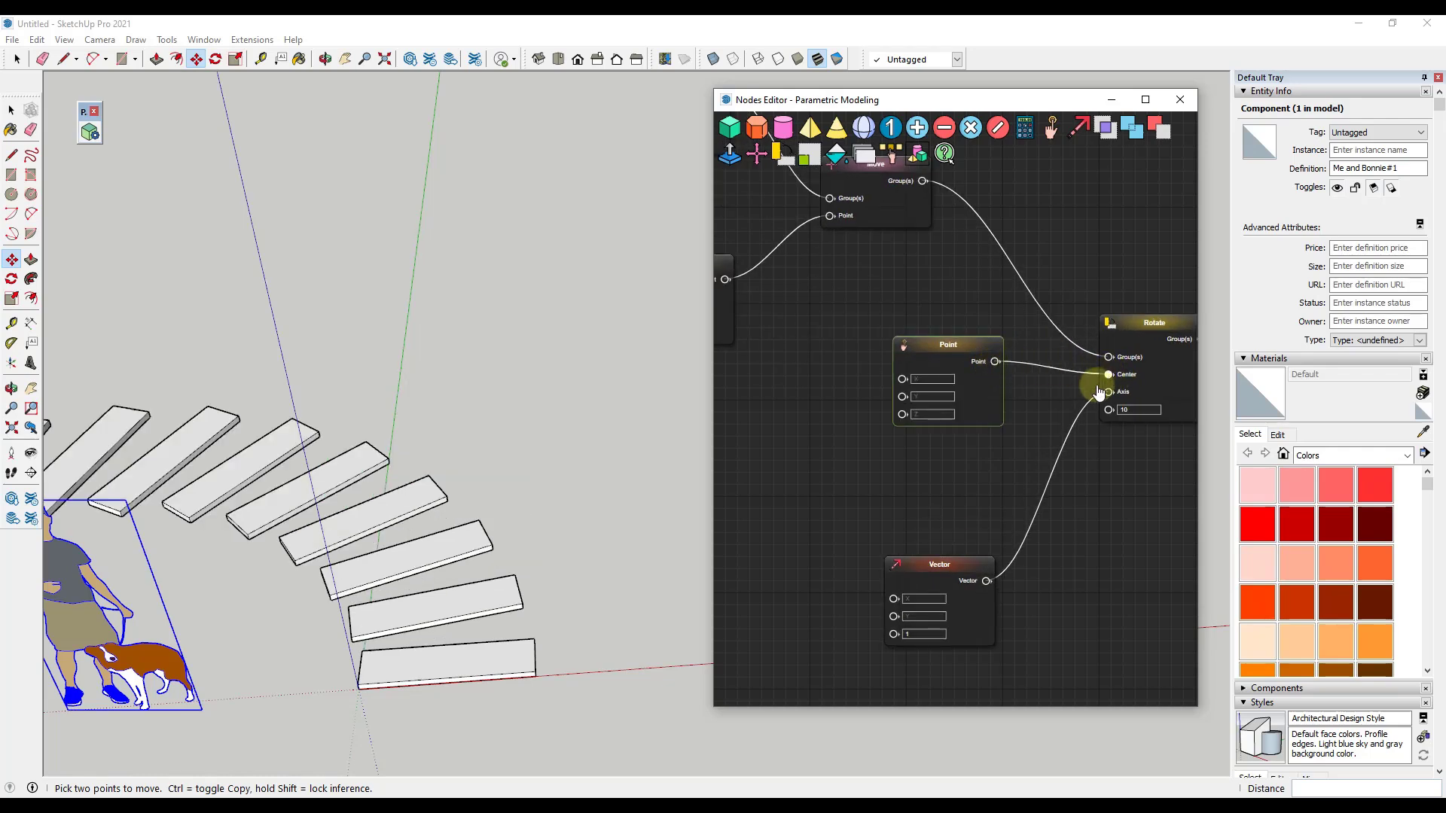
pyautogui.moveTo(497, 462); pyautogui.dragTo(422, 404, button='middle')
pyautogui.scroll(3, 586, 369)
pyautogui.moveTo(589, 370); pyautogui.dragTo(507, 484, button='middle')
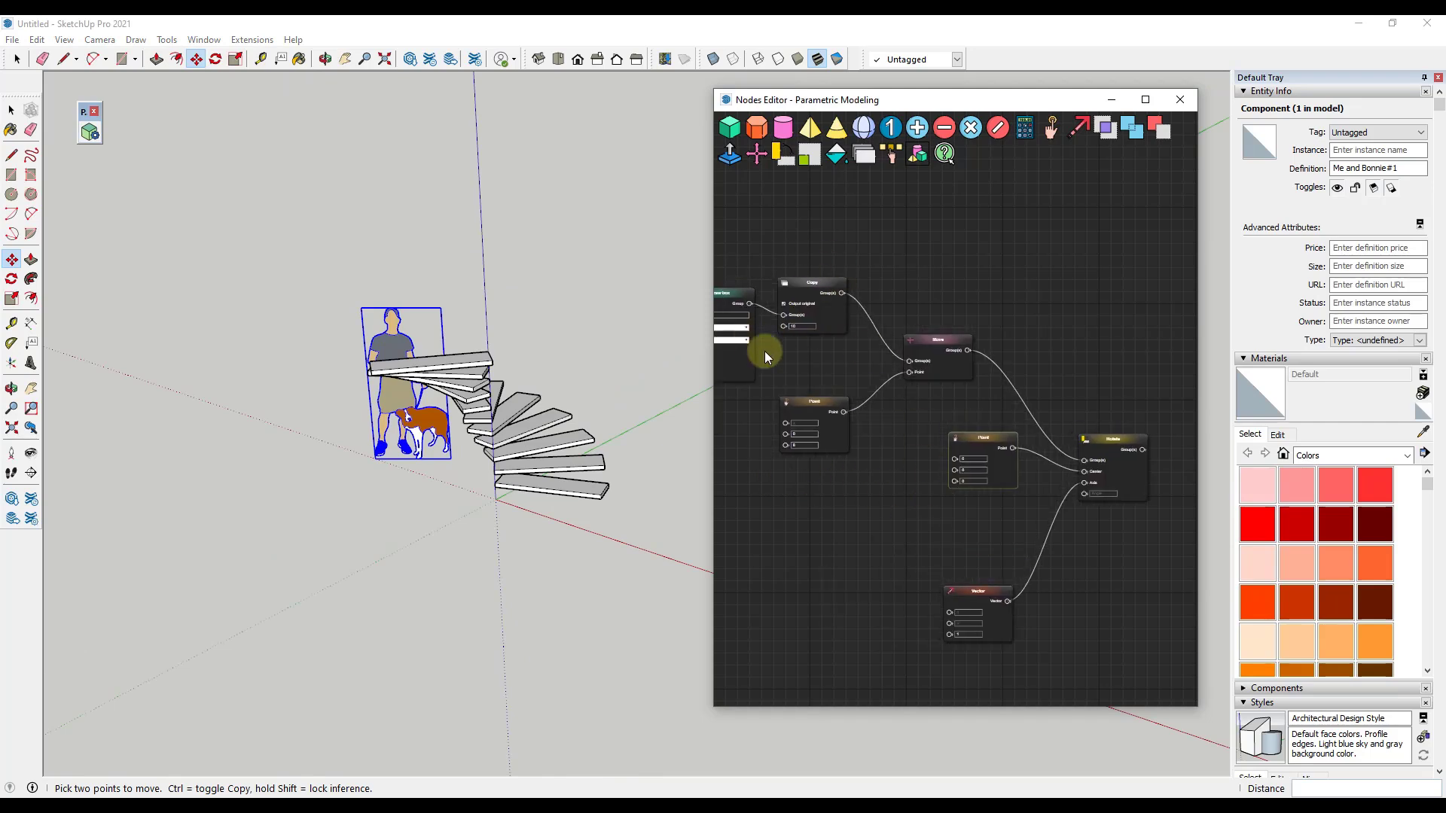
# Set the Rotate angle to 18 and inspect the rotated stairs
pyautogui.moveTo(1127, 584); pyautogui.dragTo(1019, 533)
pyautogui.scroll(3, 989, 481)
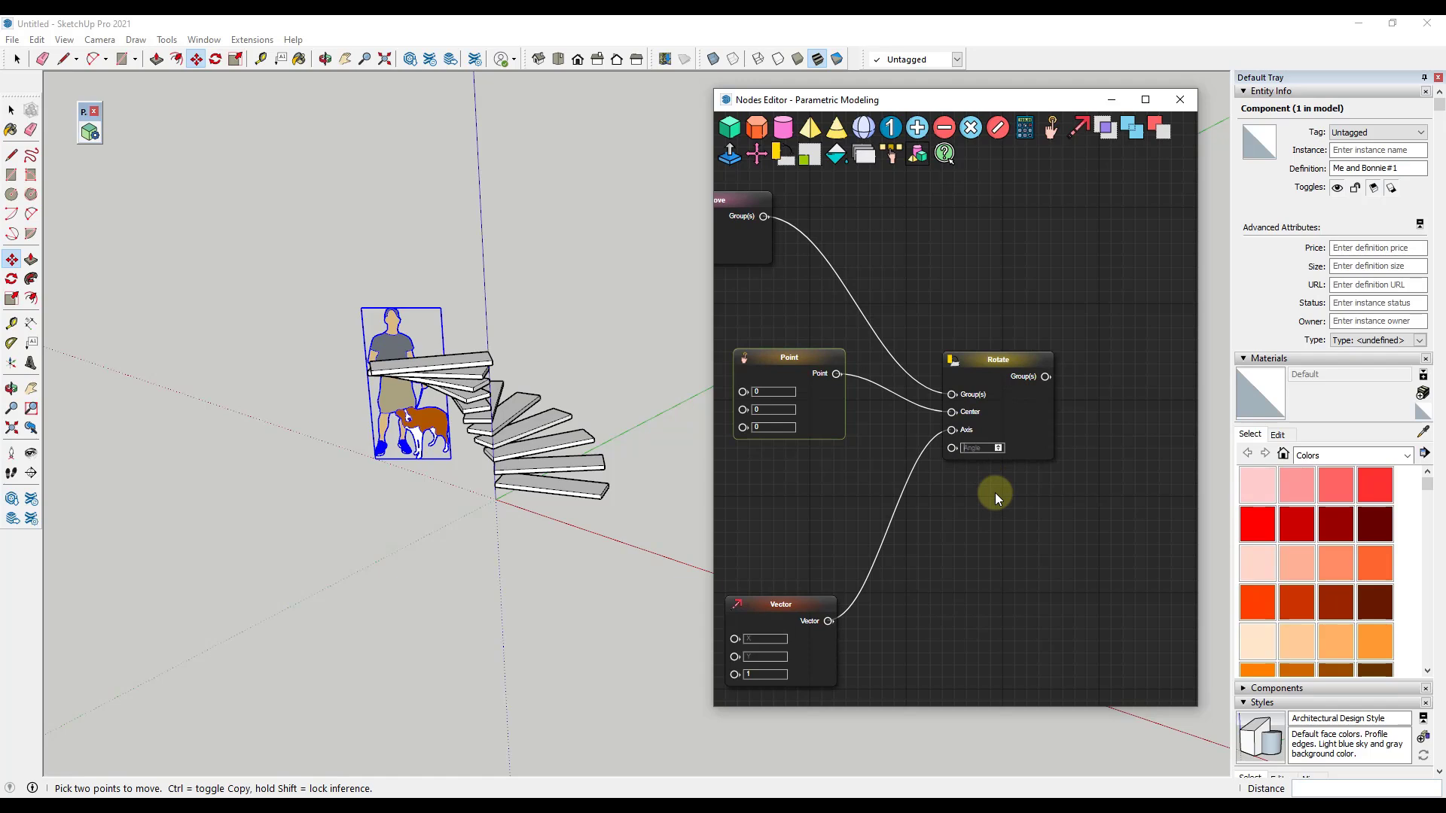
pyautogui.write('18')
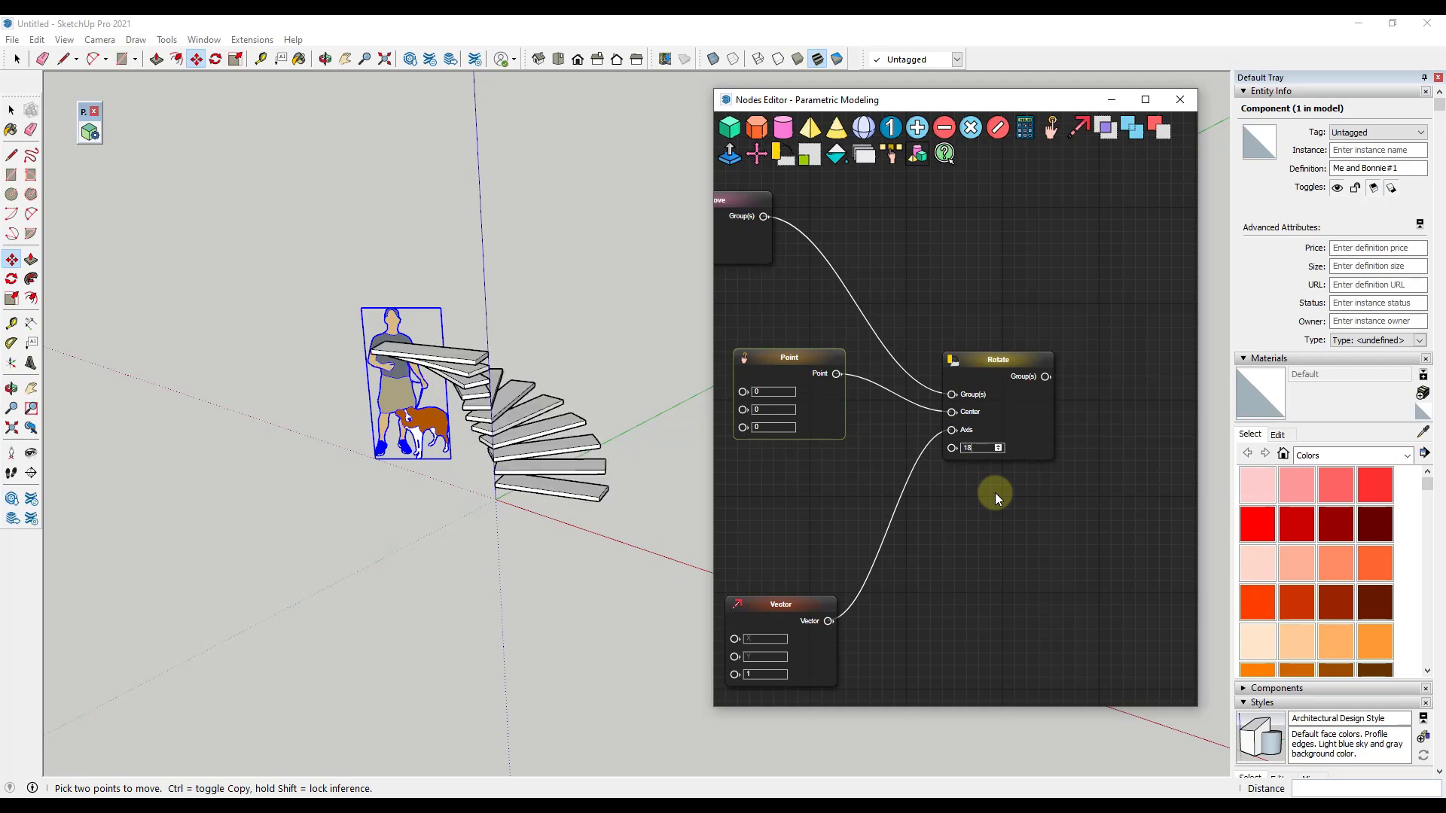
pyautogui.moveTo(635, 352); pyautogui.dragTo(753, 365, button='middle')
# Toggle Output original on the Copy node and return to the Move tool
pyautogui.scroll(-3, 770, 300)
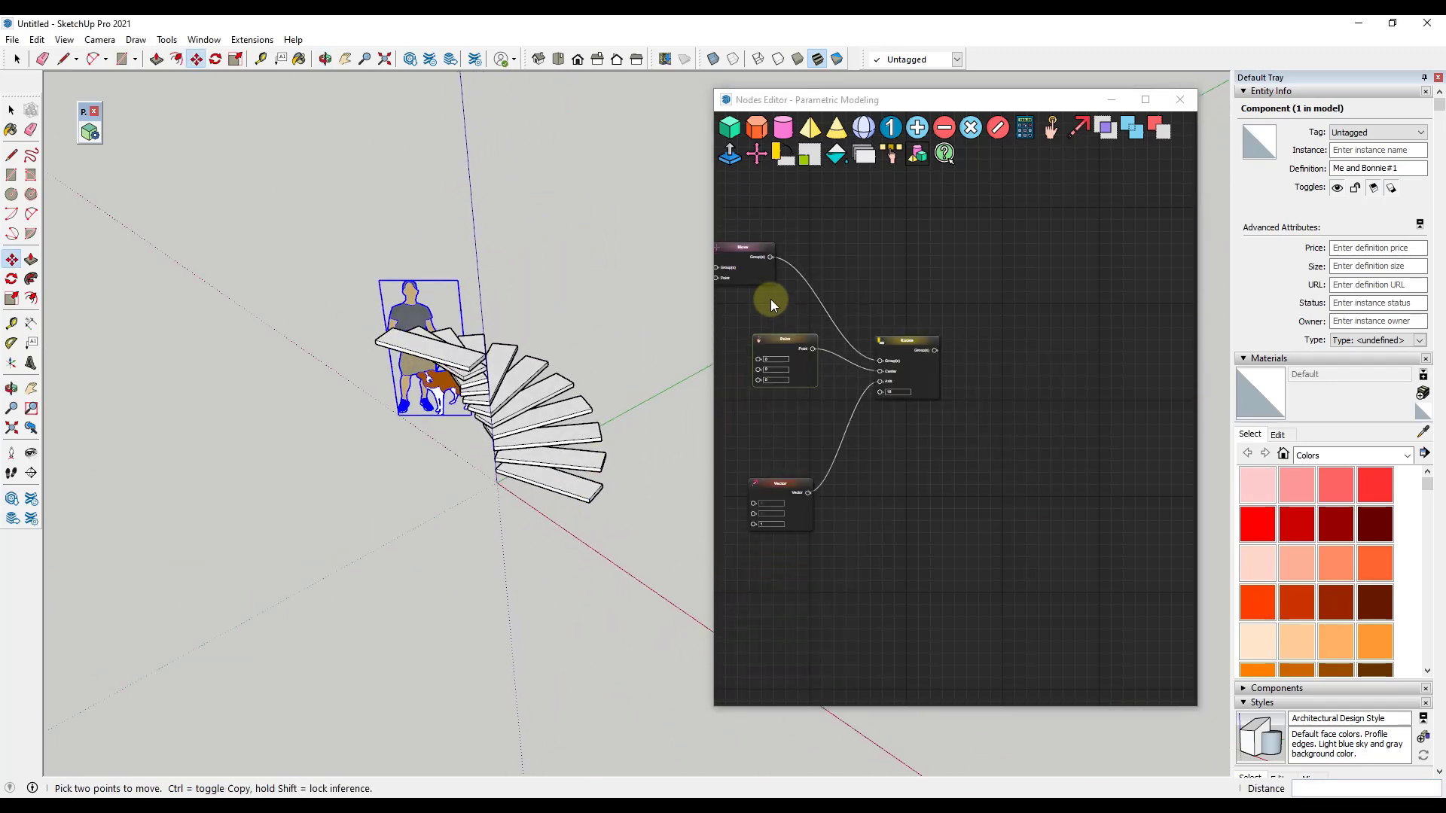
pyautogui.click(745, 216)
pyautogui.moveTo(678, 332); pyautogui.dragTo(612, 304, button='middle')
pyautogui.press('m')
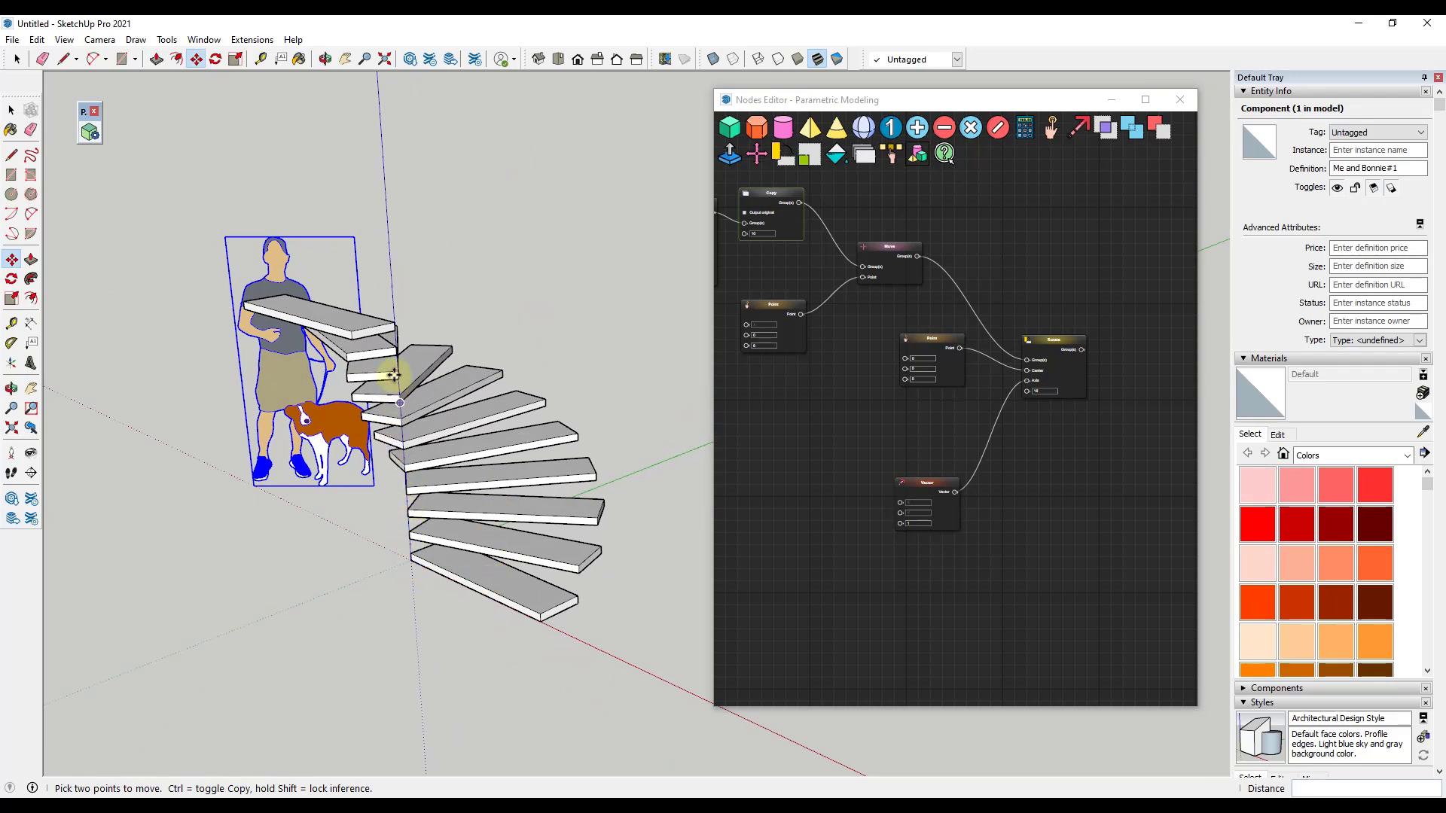
# Change the rotation centre's Y value to 10 and view the shifted staircase
pyautogui.scroll(5, 1026, 333)
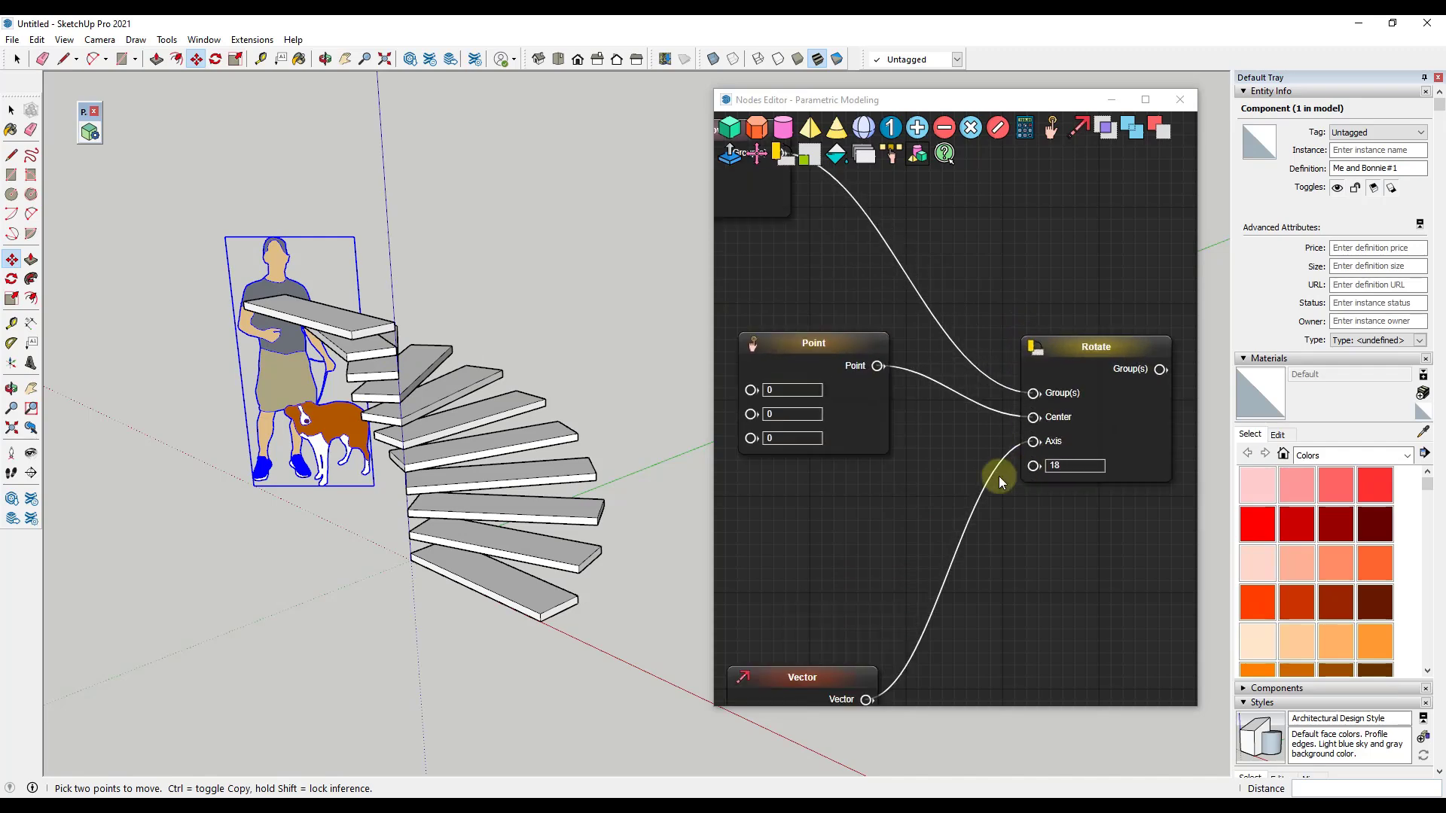
pyautogui.click(802, 415)
pyautogui.scroll(7, 807, 417)
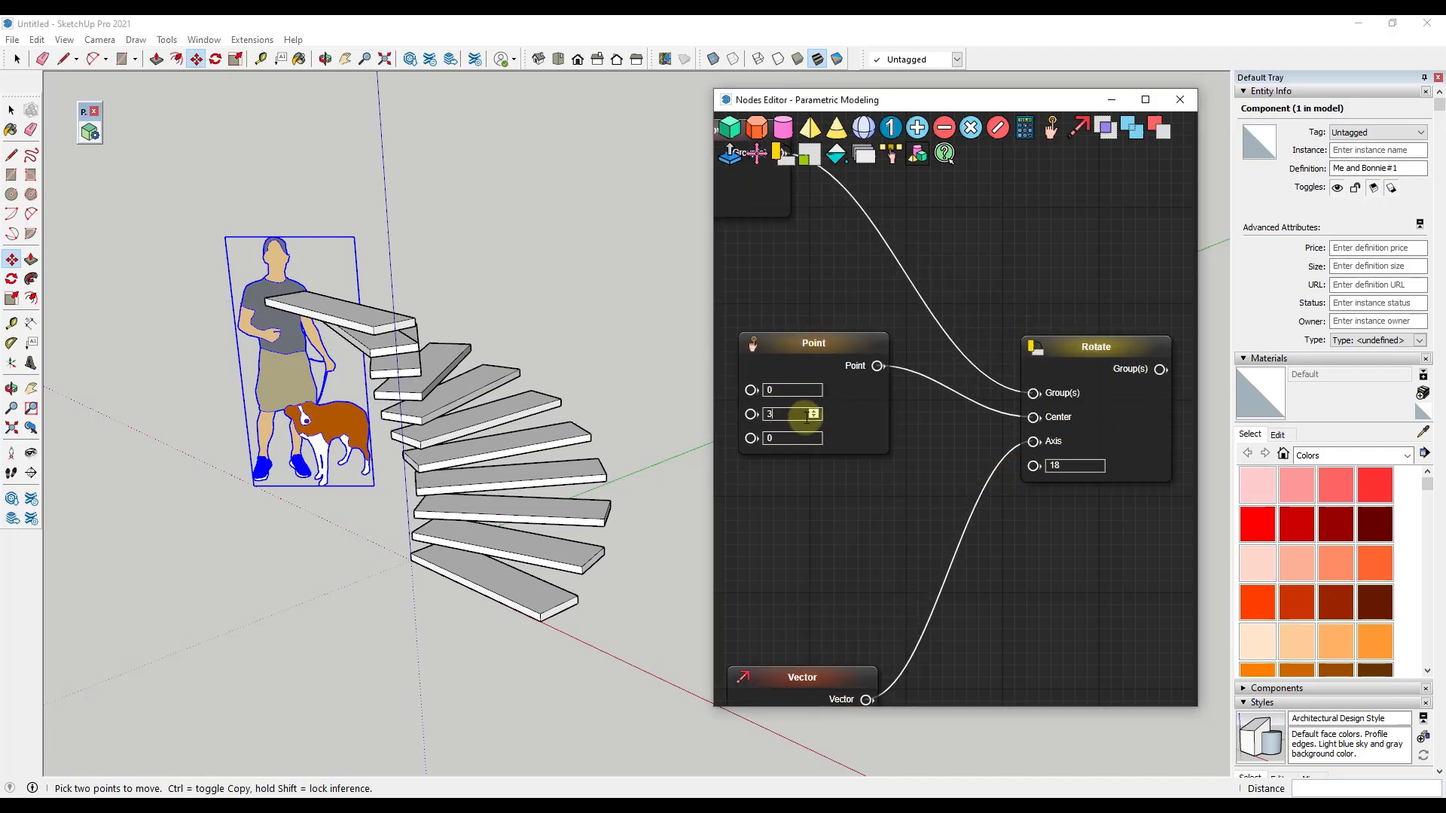
pyautogui.scroll(13, 806, 416)
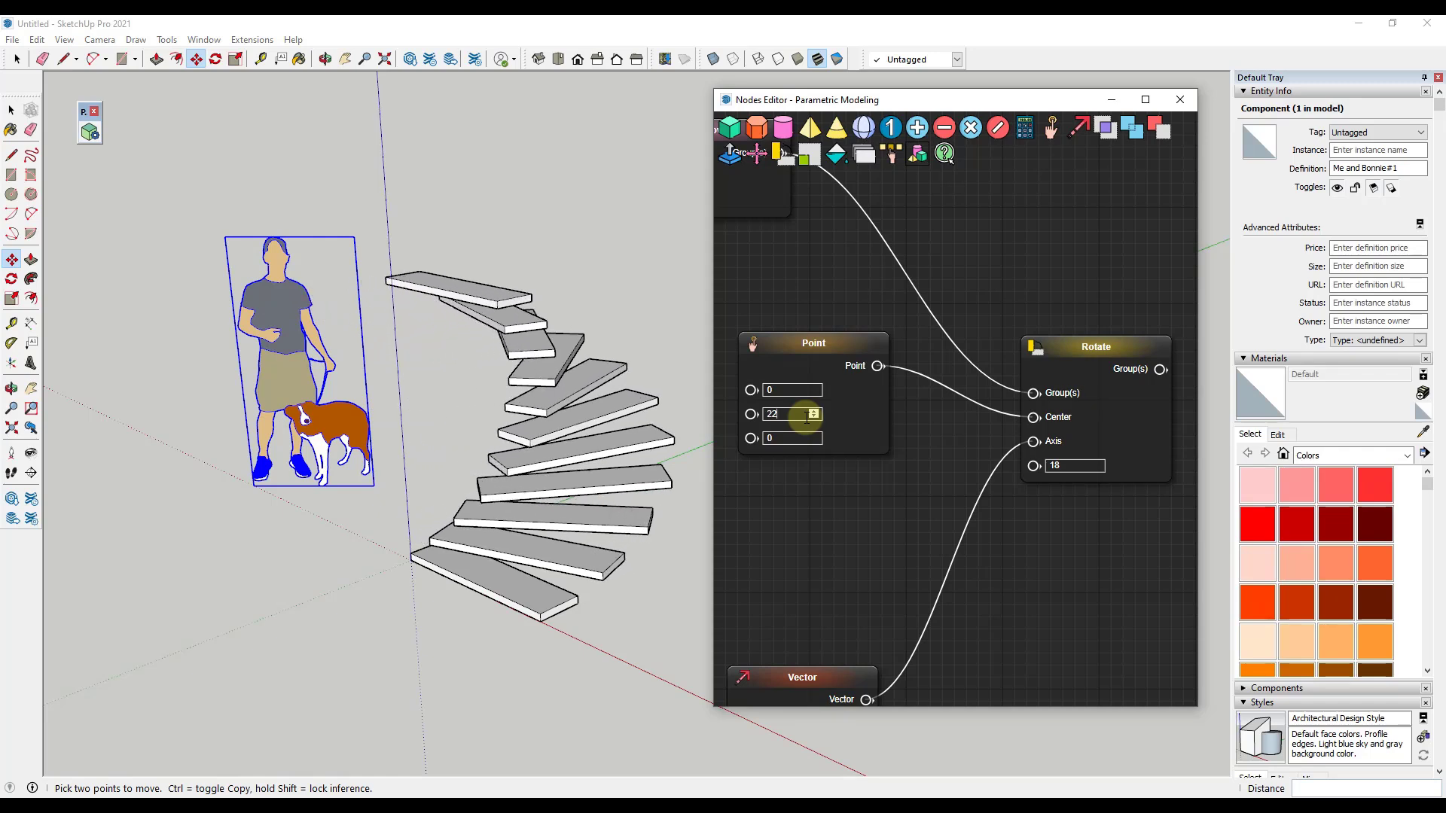
pyautogui.moveTo(427, 480)
pyautogui.mouseDown(button='middle')
pyautogui.moveTo(729, 500)
pyautogui.moveTo(531, 550)
pyautogui.moveTo(542, 662)
pyautogui.moveTo(536, 591)
pyautogui.mouseUp(button='middle')
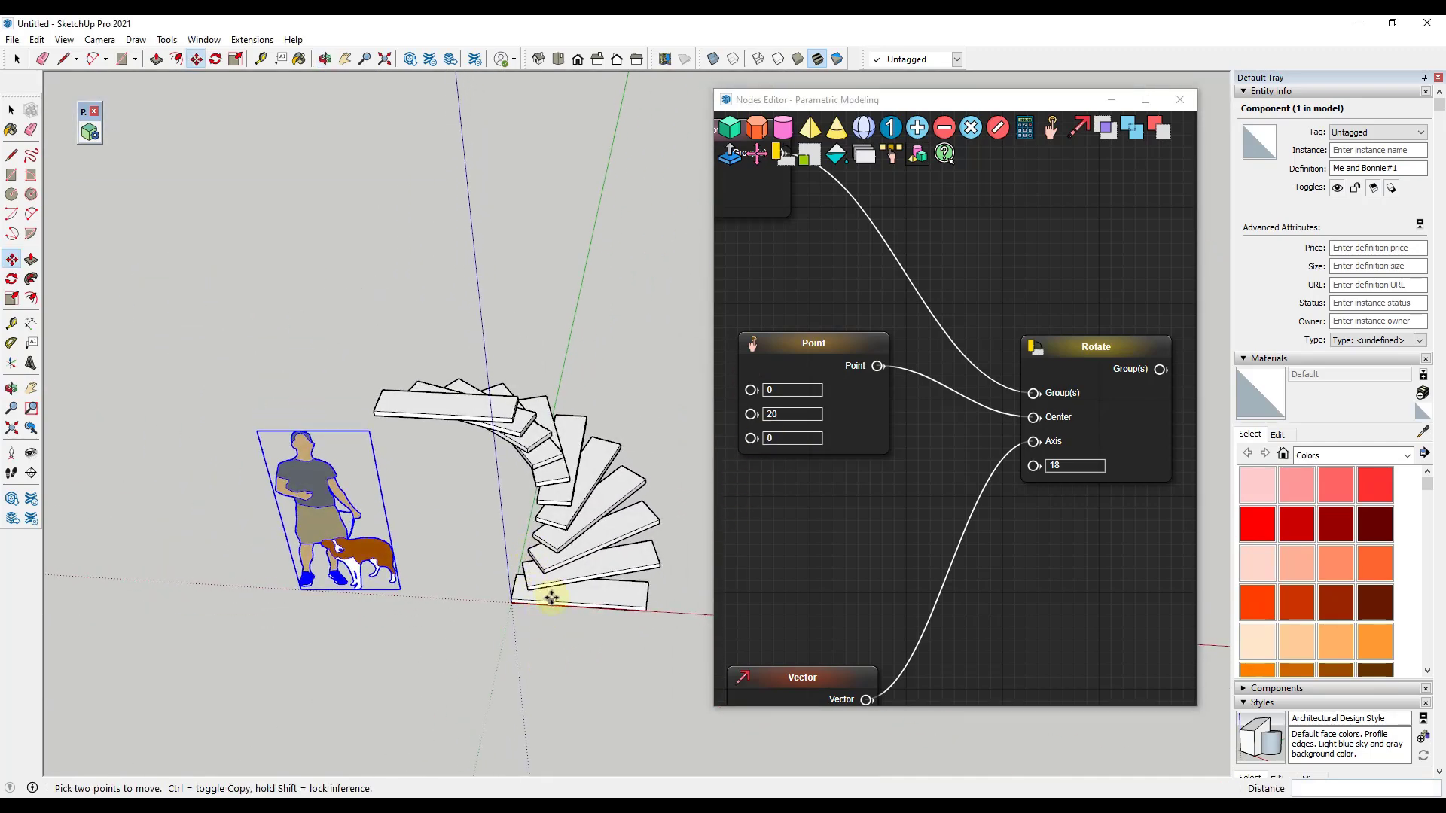
# Set the centre point's X value to -35 and look down on the curved stairs
pyautogui.click(788, 390)
pyautogui.scroll(-2, 794, 390)
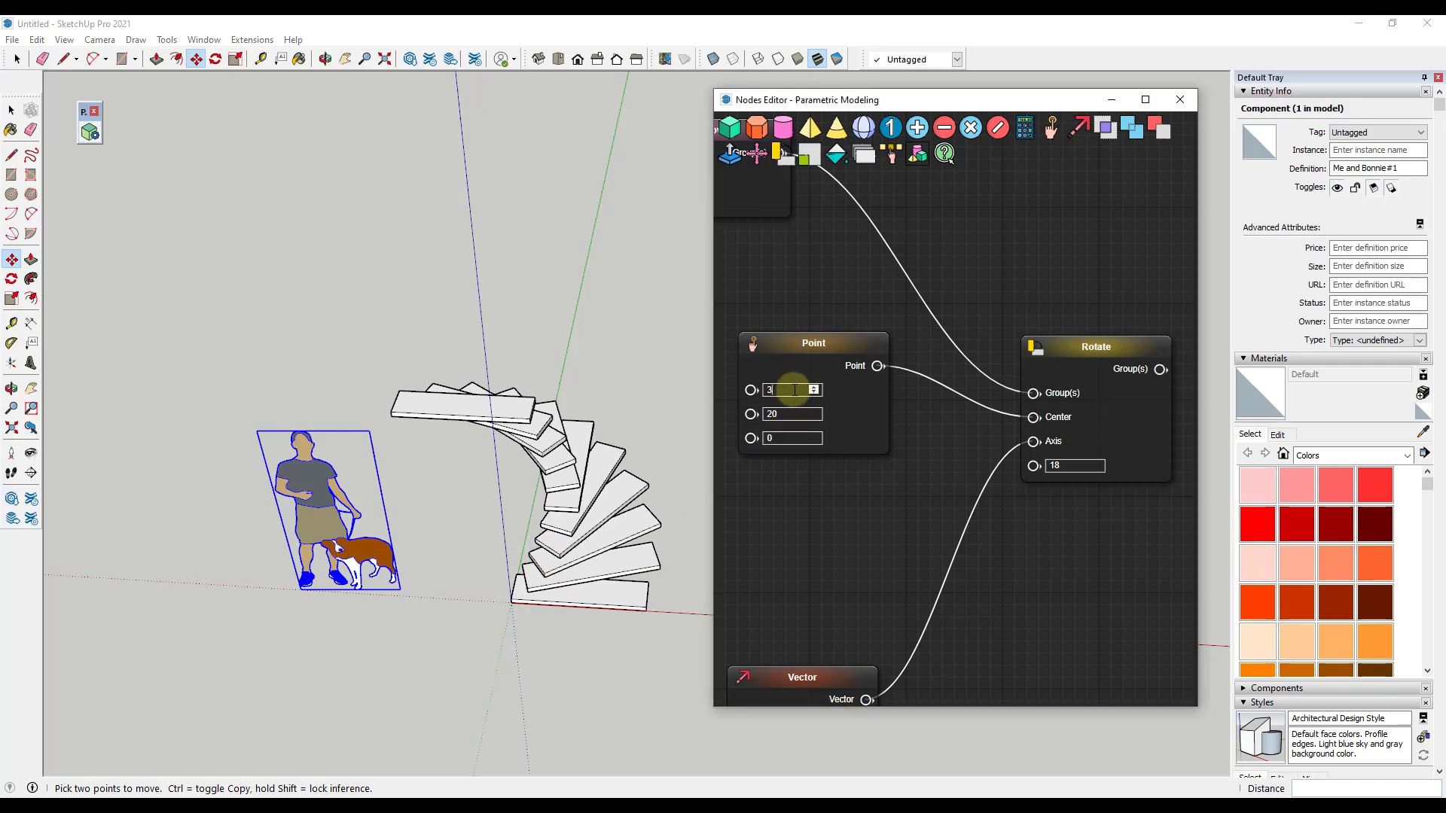
pyautogui.scroll(-17, 794, 390)
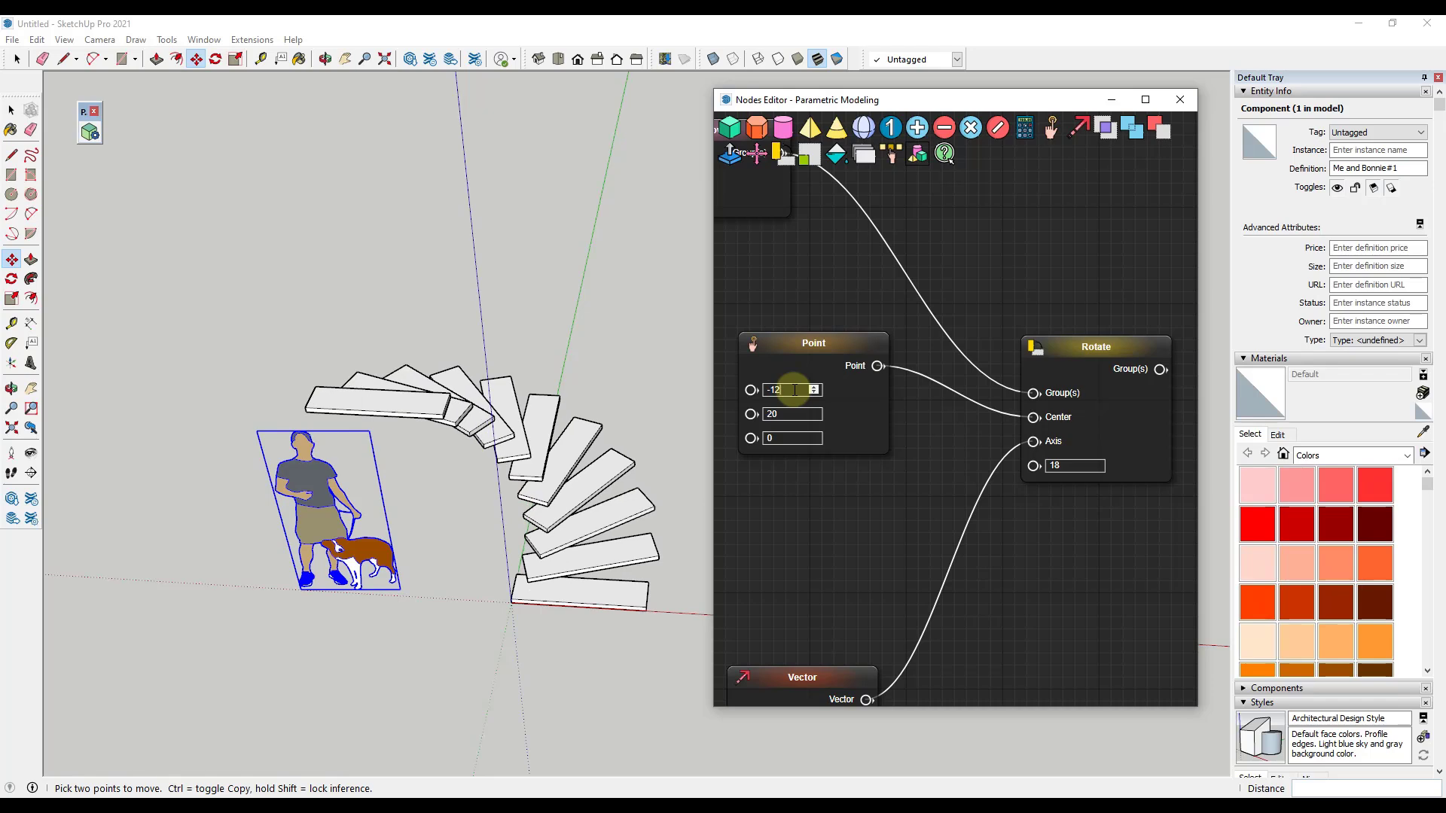
pyautogui.scroll(-14, 794, 390)
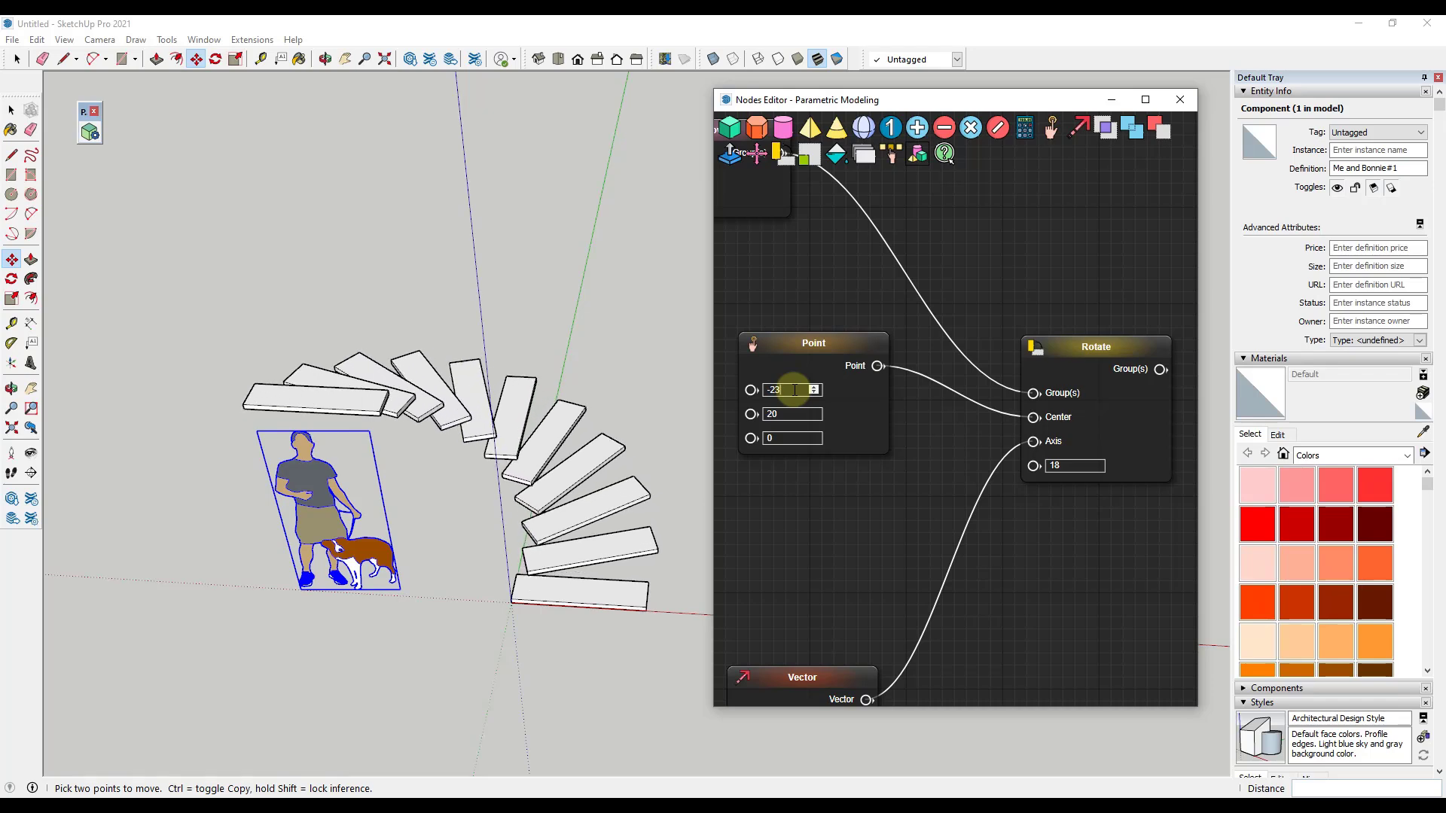
pyautogui.scroll(-3, 794, 390)
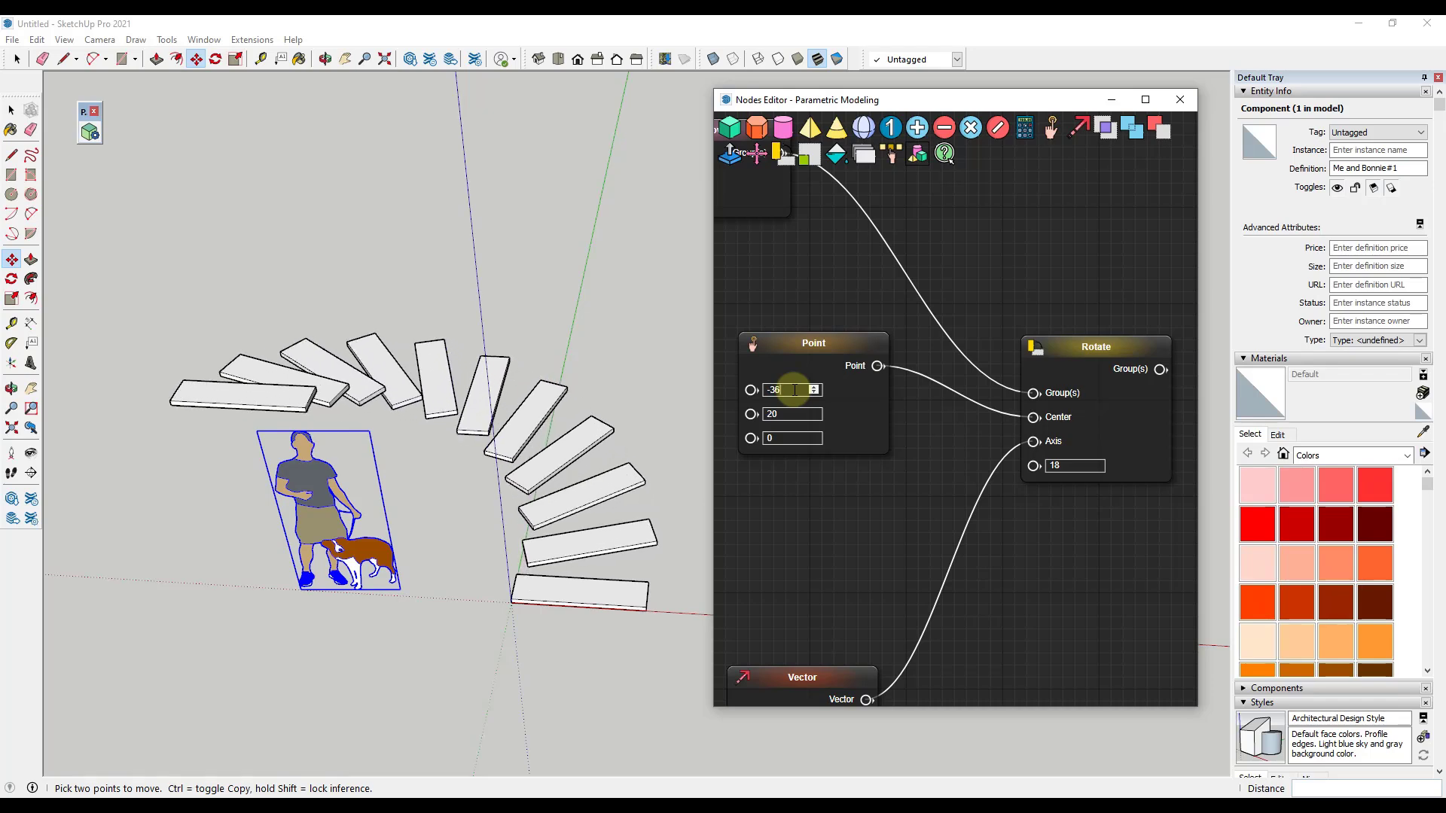
pyautogui.press('Down')
pyautogui.press('Down')
pyautogui.press('Down')
pyautogui.press('Down')
pyautogui.press('Down')
pyautogui.press('Down')
pyautogui.press('Down')
pyautogui.press('Down')
pyautogui.press('Down')
pyautogui.press('Down')
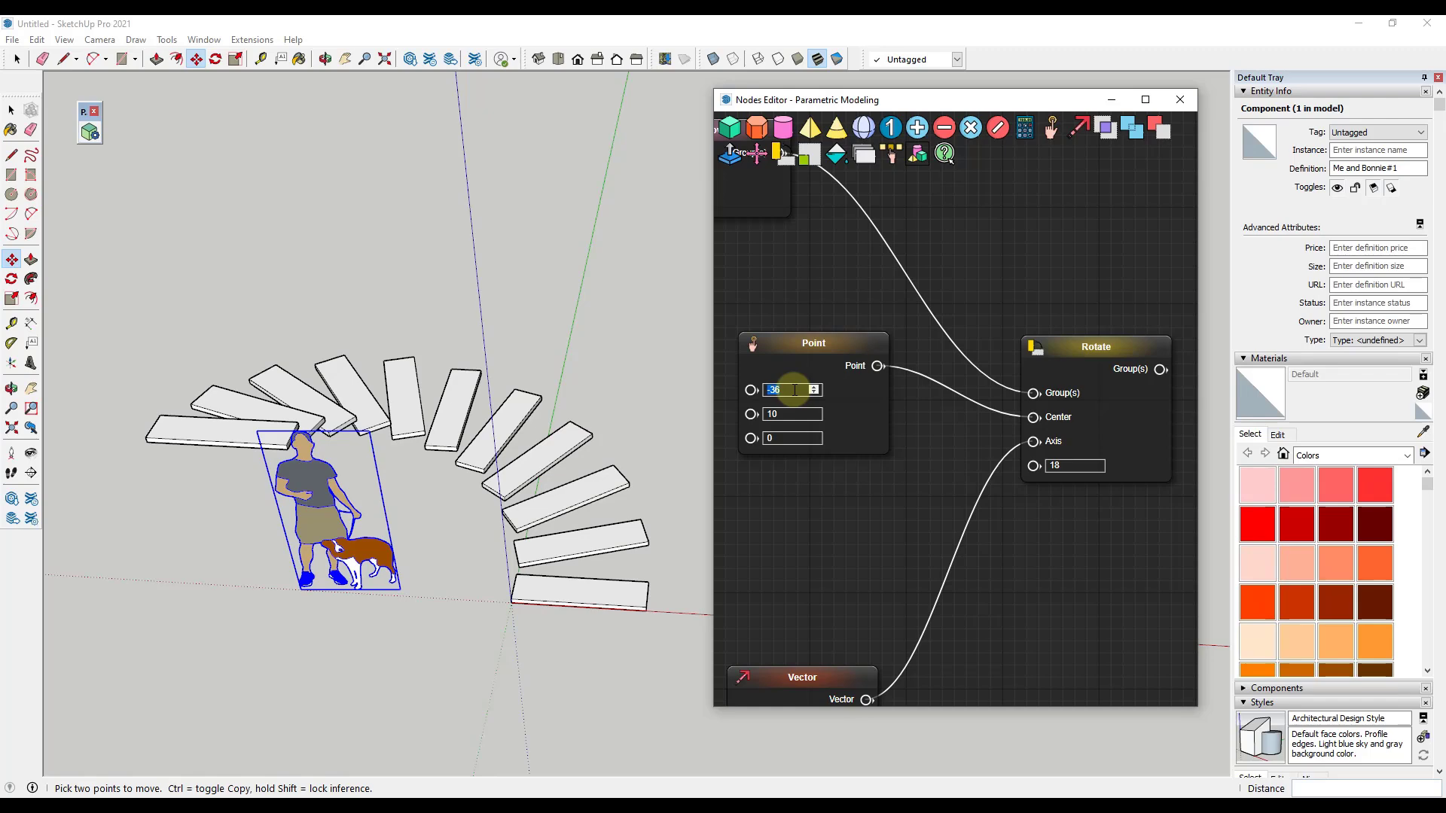
pyautogui.scroll(1, 795, 390)
pyautogui.moveTo(584, 668); pyautogui.dragTo(422, 630, button='middle')
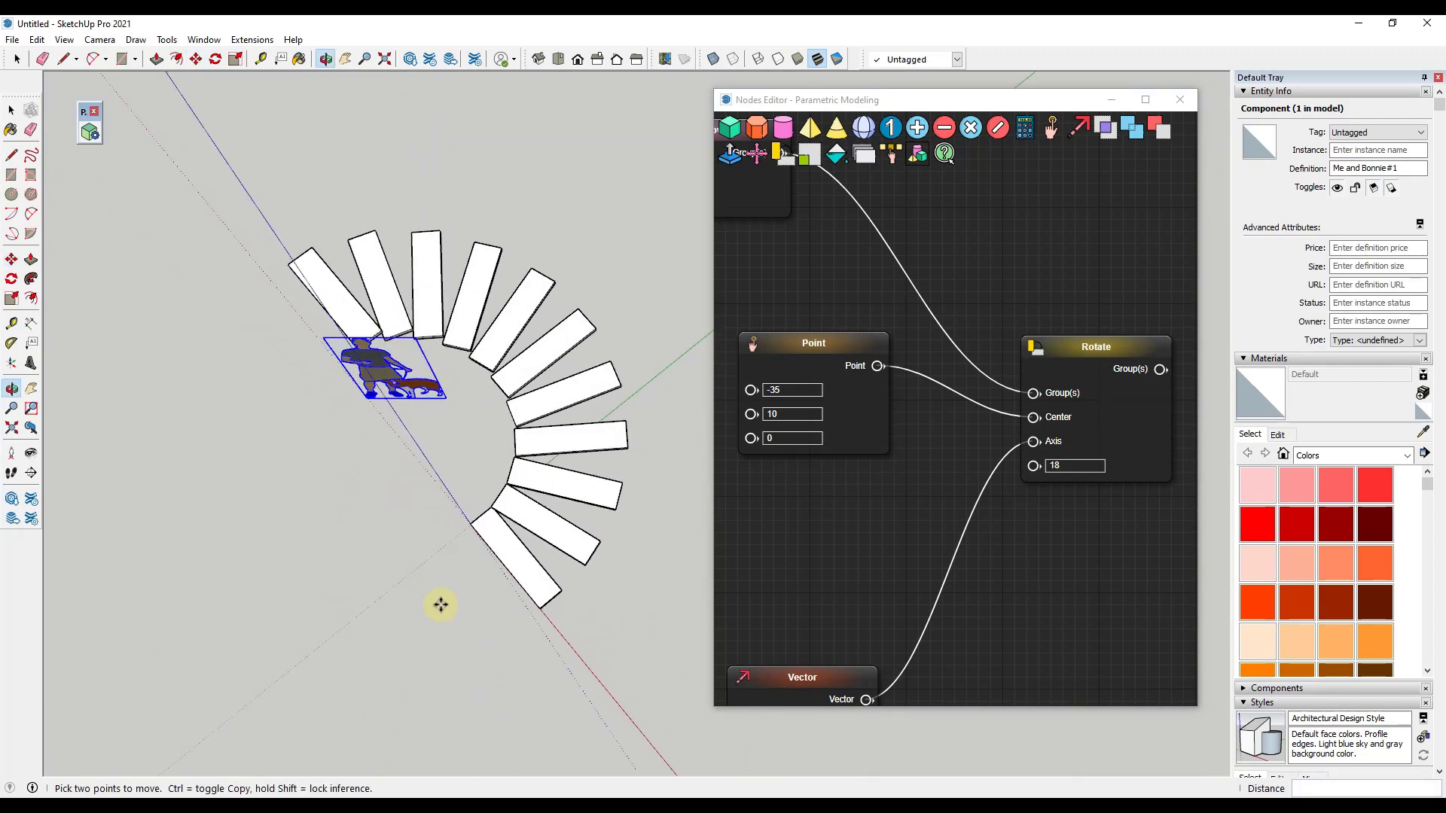
pyautogui.click(787, 390)
pyautogui.scroll(-2, 508, 380)
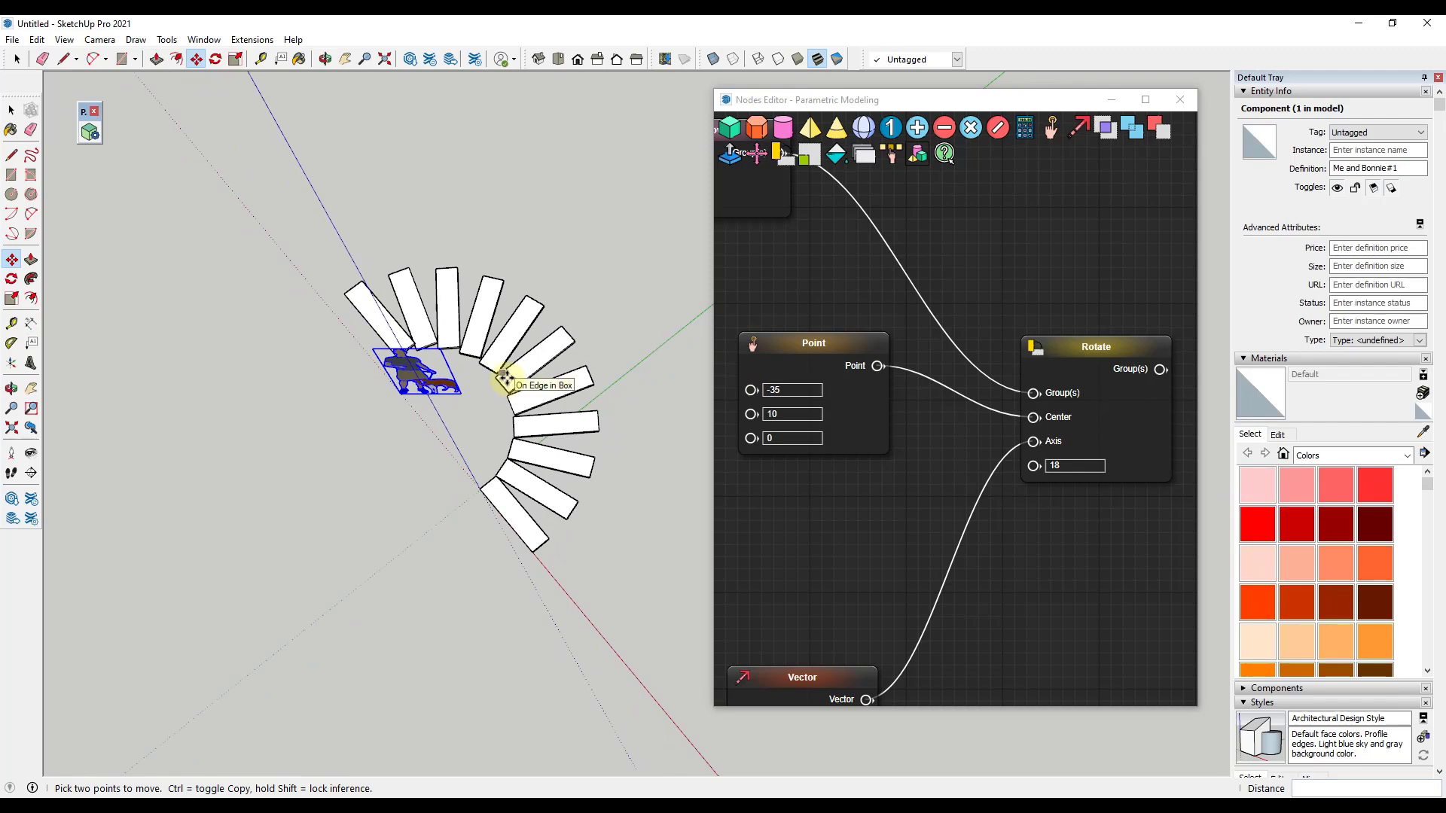
pyautogui.moveTo(501, 462); pyautogui.dragTo(495, 495, button='middle')
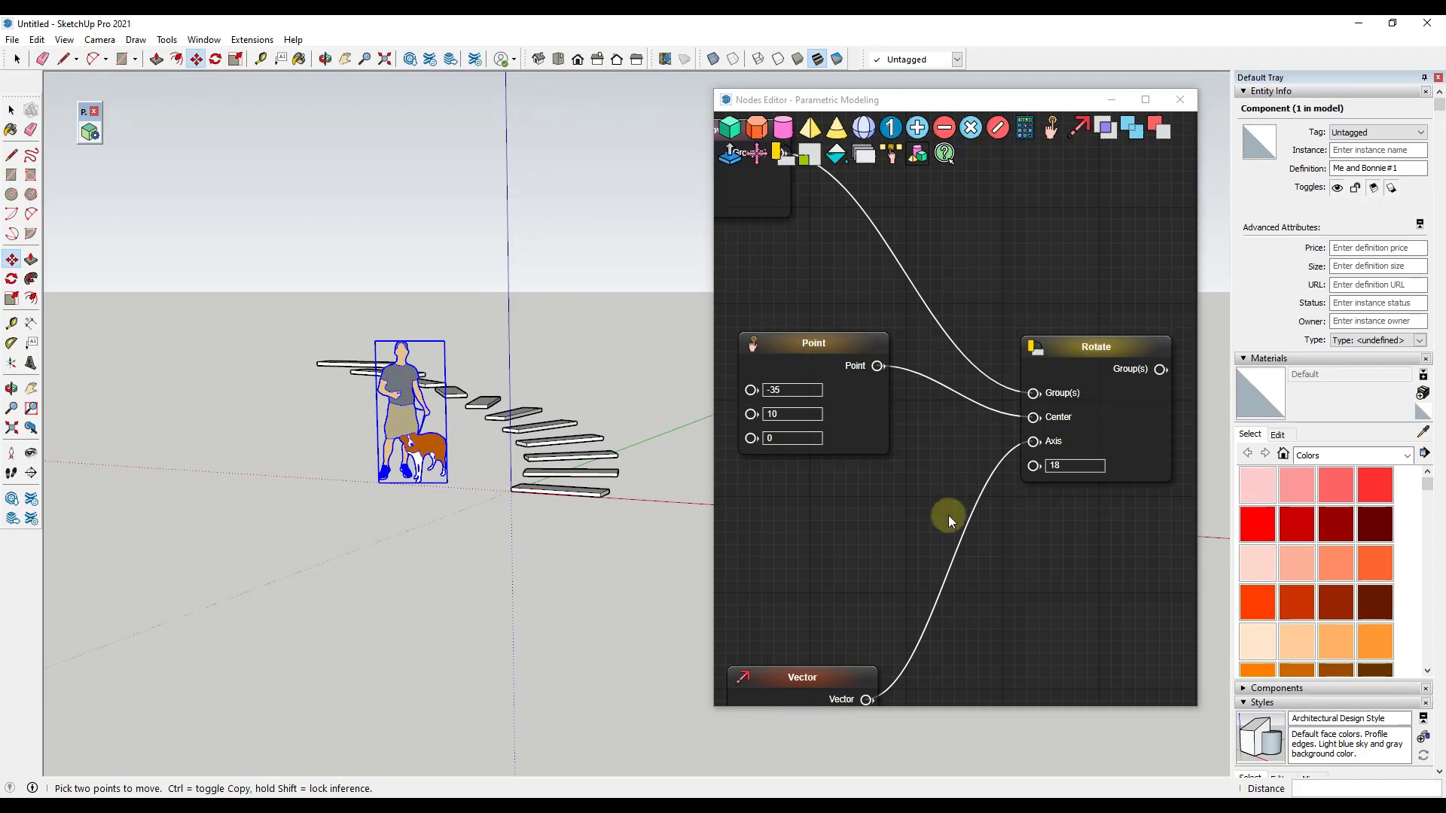
pyautogui.scroll(-4, 947, 515)
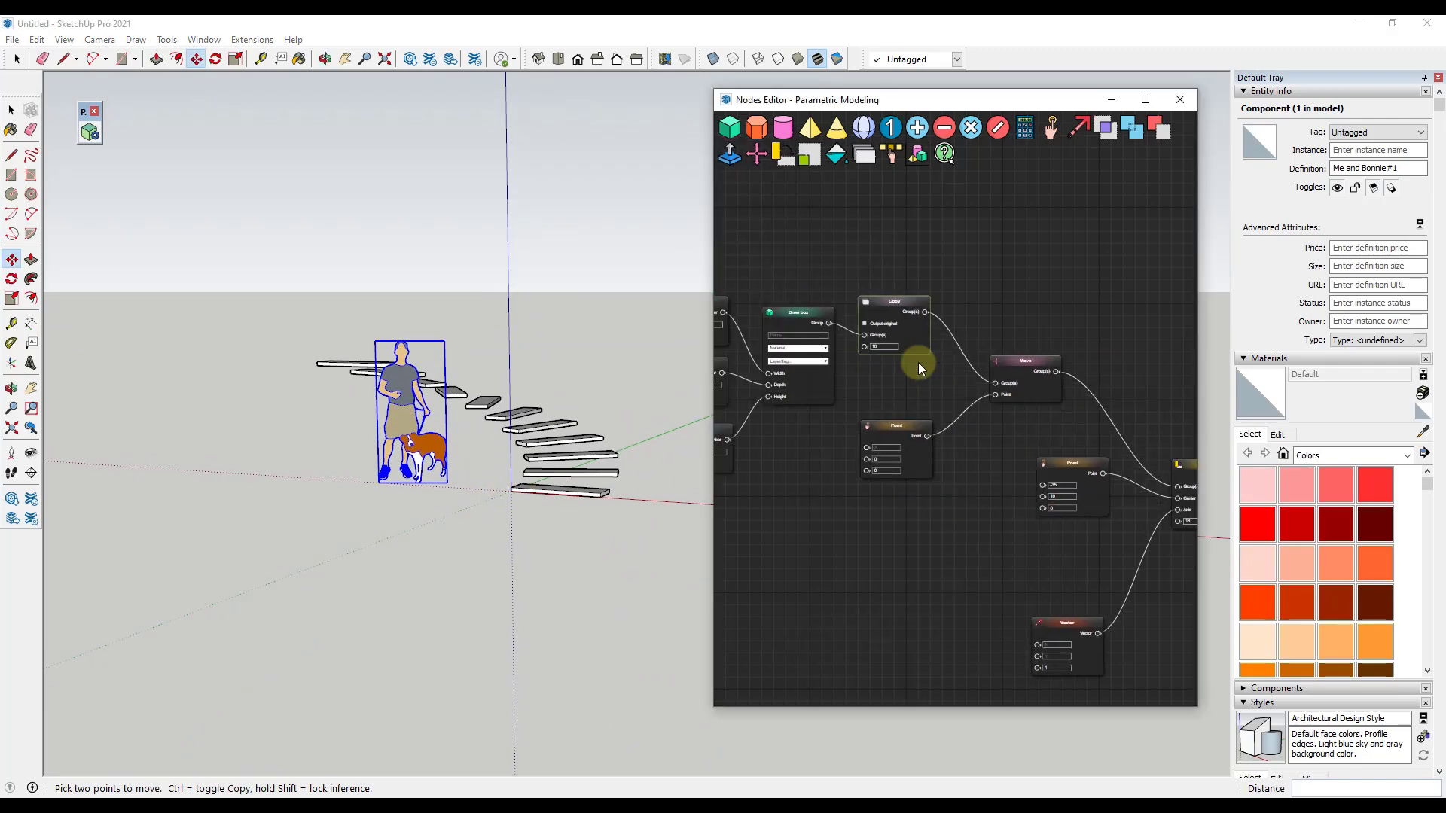
pyautogui.scroll(2, 892, 346)
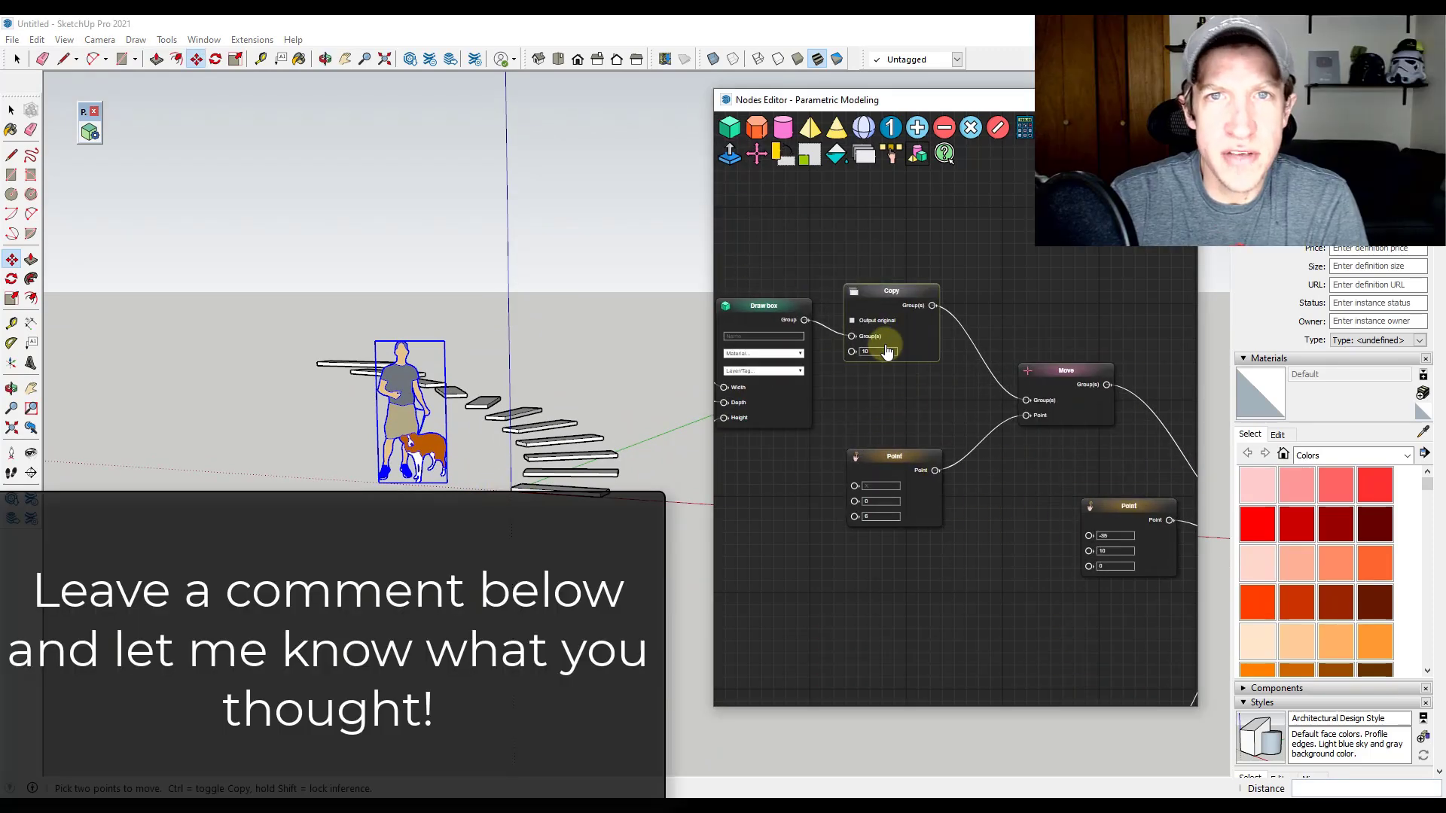